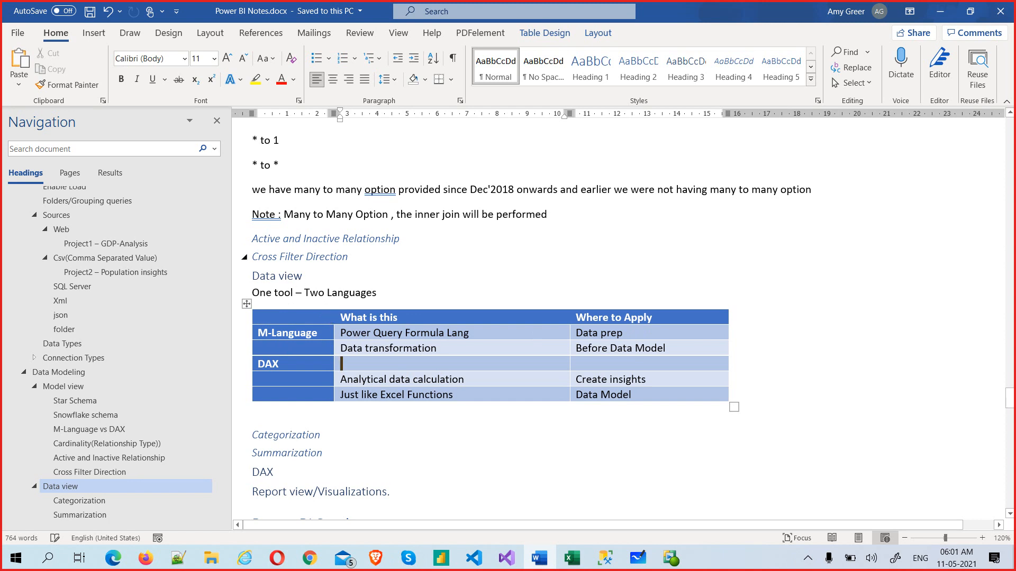
Step: Bring the Population Insights report window to the front
{"action": "scroll", "coordinate": [388, 249], "scroll_direction": "up", "scroll_amount": 5}
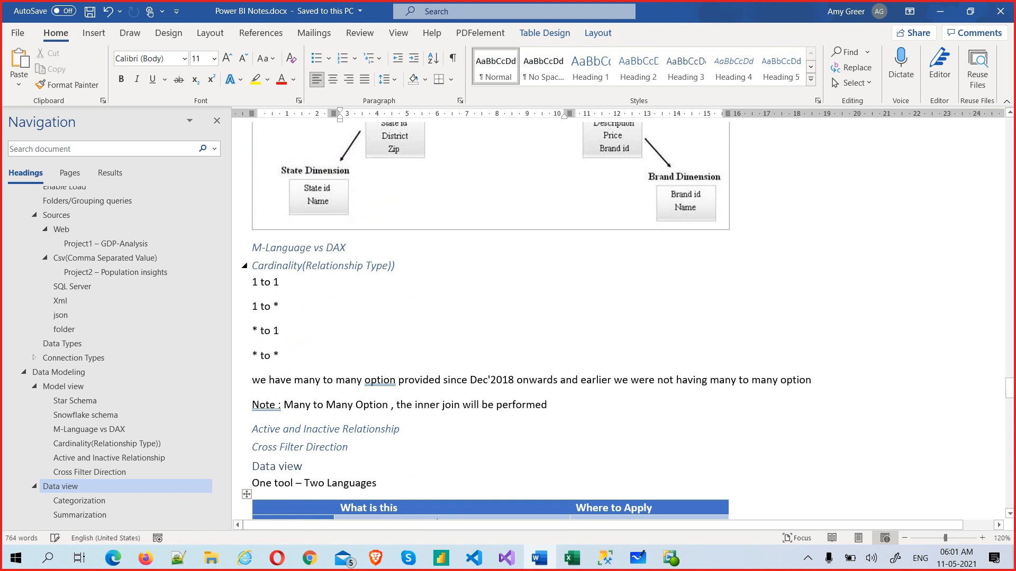
{"action": "scroll", "coordinate": [385, 356], "scroll_direction": "down", "scroll_amount": 3}
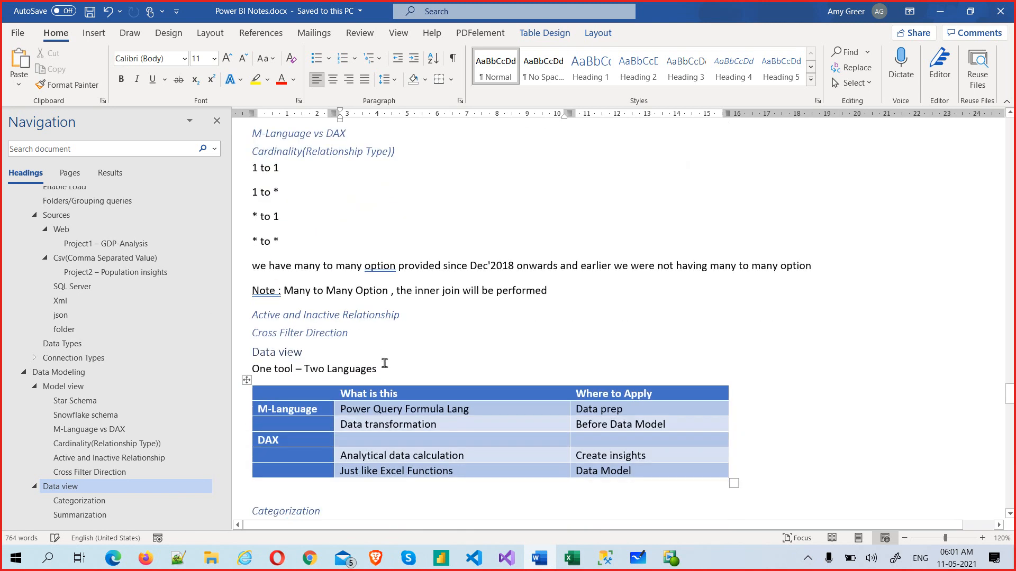
{"action": "scroll", "coordinate": [385, 363], "scroll_direction": "down", "scroll_amount": 3}
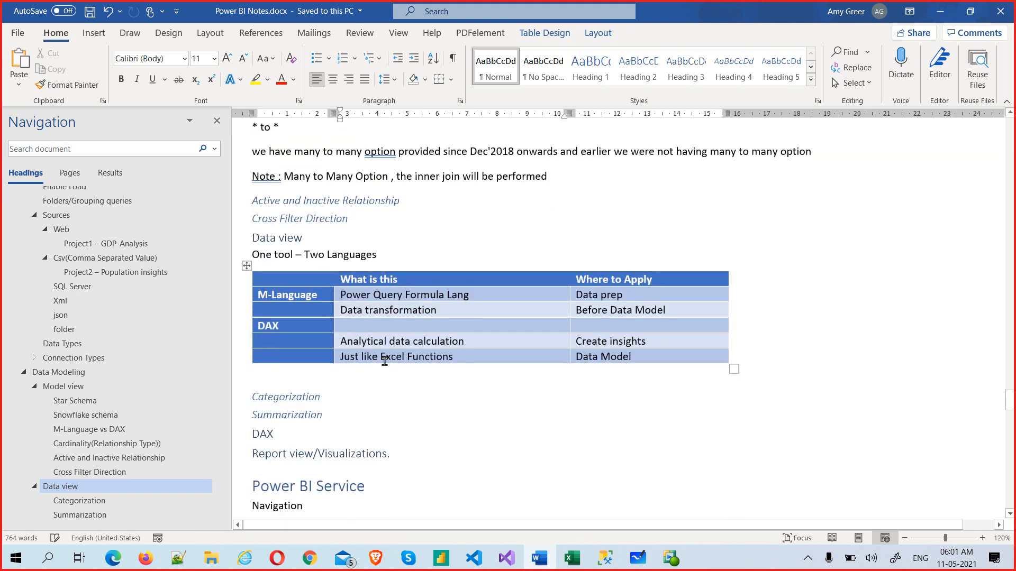
{"action": "scroll", "coordinate": [385, 361], "scroll_direction": "down", "scroll_amount": 2}
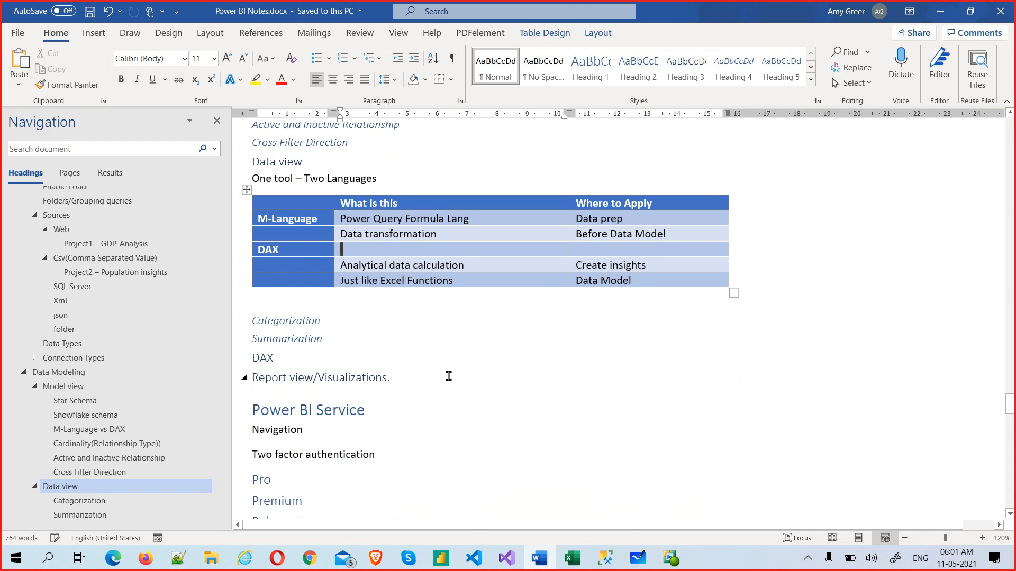
{"action": "scroll", "coordinate": [449, 376], "scroll_direction": "down", "scroll_amount": 1}
{"action": "scroll", "coordinate": [449, 376], "scroll_direction": "up", "scroll_amount": 4}
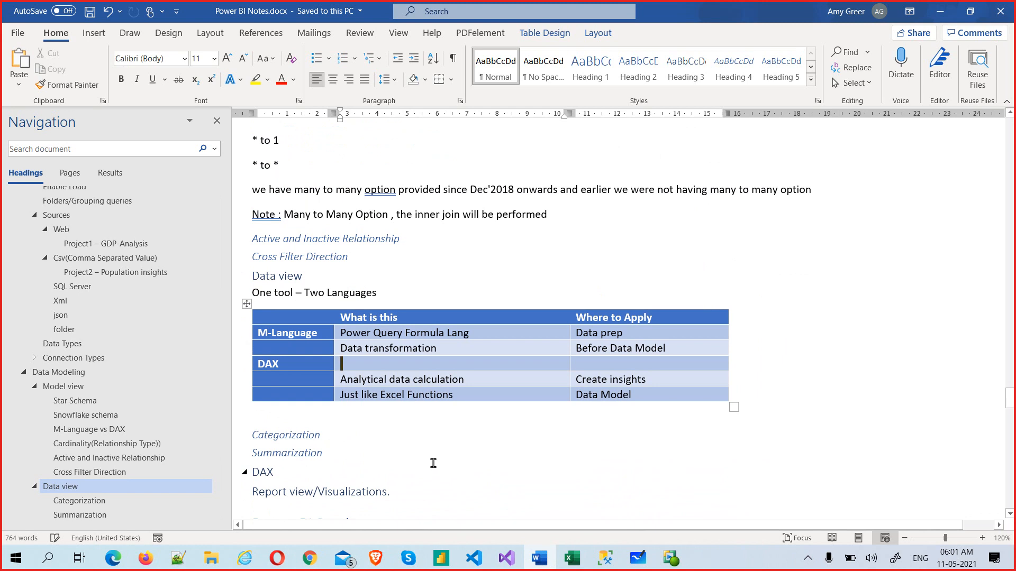
{"action": "key", "text": "alt+Tab"}
{"action": "key", "text": "Tab"}
{"action": "key", "text": "Tab"}
{"action": "key", "text": "Tab"}
{"action": "key", "text": "Tab"}
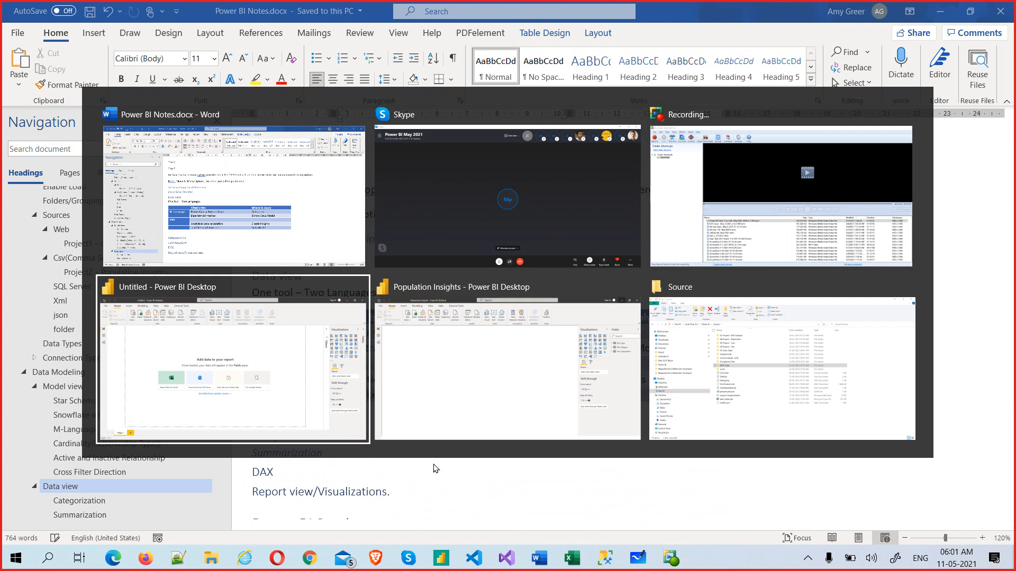
{"action": "key", "text": "shift+Tab"}
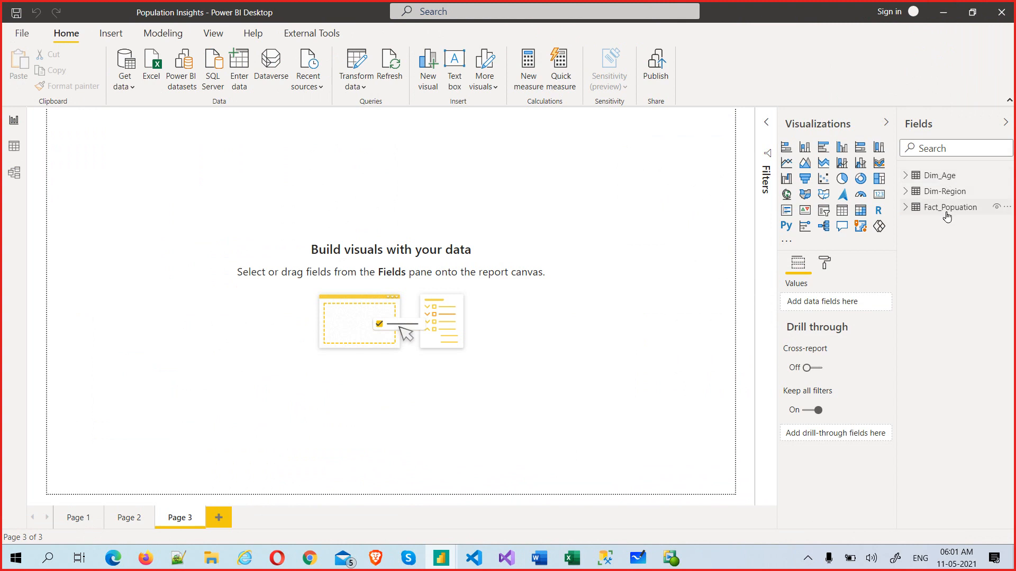
Step: In Model view, delete the Dim_Age–Fact_Popuation relationship
{"action": "left_click", "coordinate": [15, 174]}
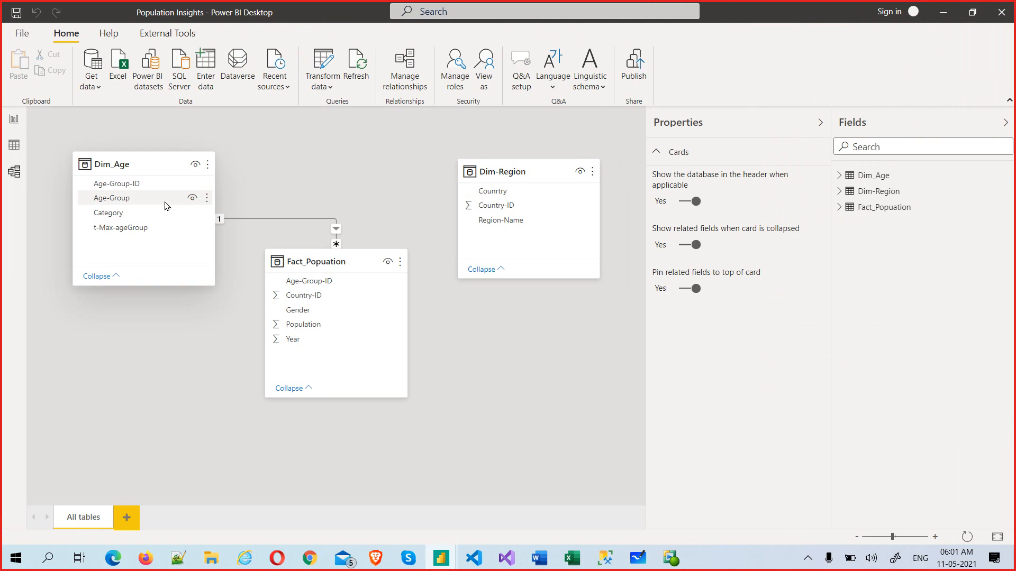
{"action": "right_click", "coordinate": [315, 218]}
{"action": "left_click", "coordinate": [333, 228]}
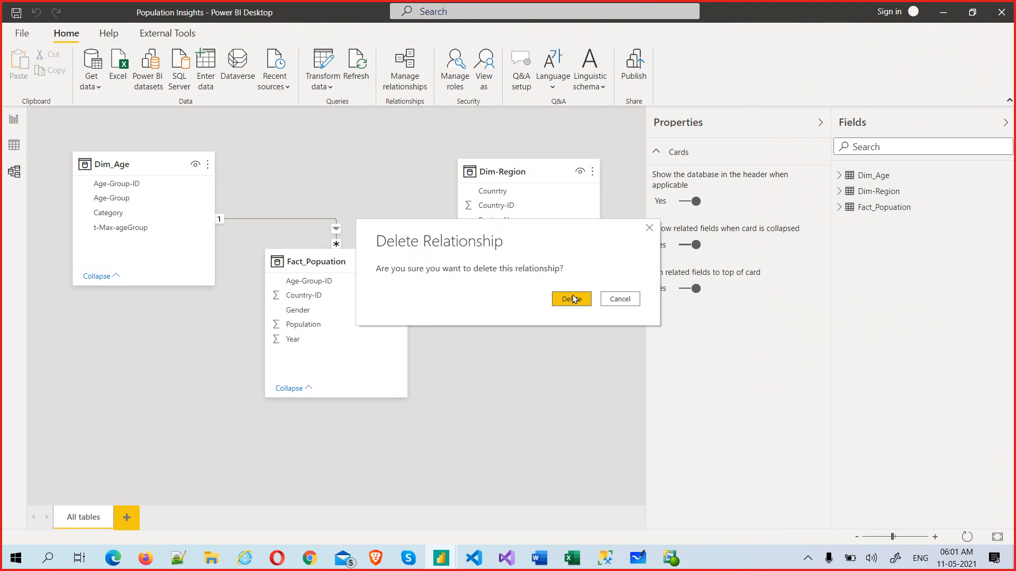
{"action": "left_click", "coordinate": [574, 299]}
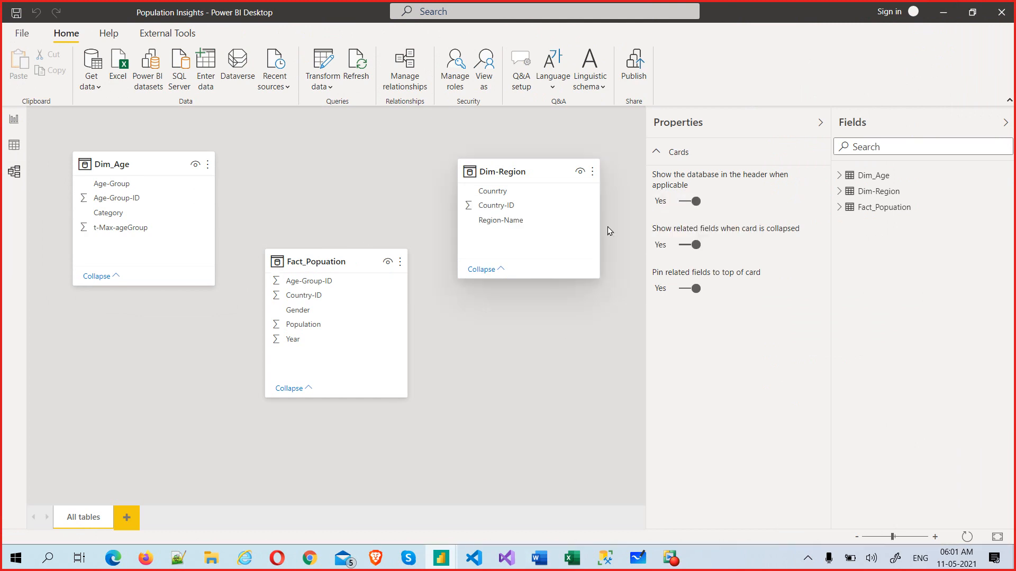
Step: Line up the Dim_Age, Fact_Popuation and Dim-Region cards in a row, then return to Page 3
{"action": "left_click", "coordinate": [819, 122]}
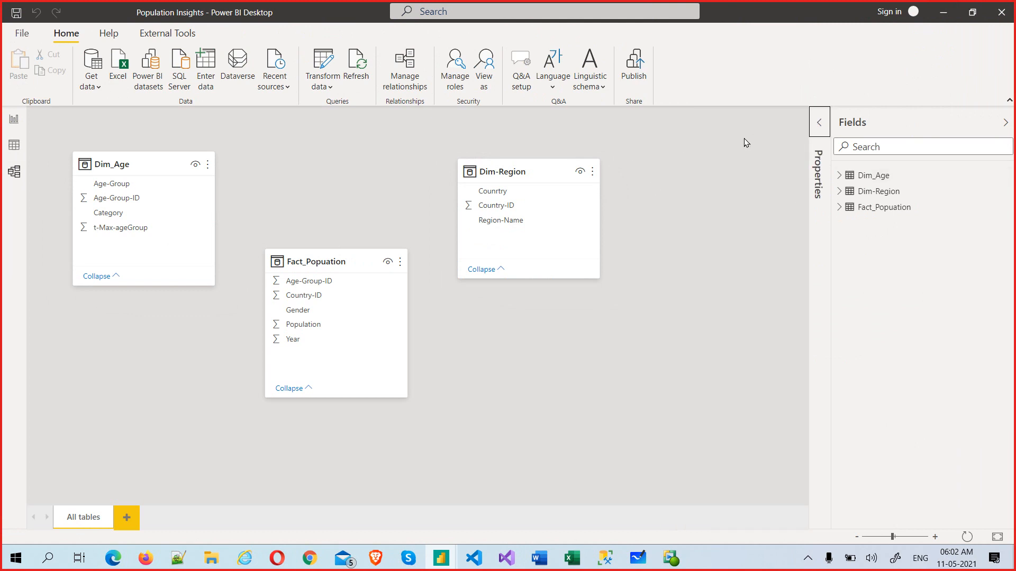
{"action": "left_click", "coordinate": [507, 174]}
{"action": "left_click_drag", "start_coordinate": [507, 176], "coordinate": [642, 175]}
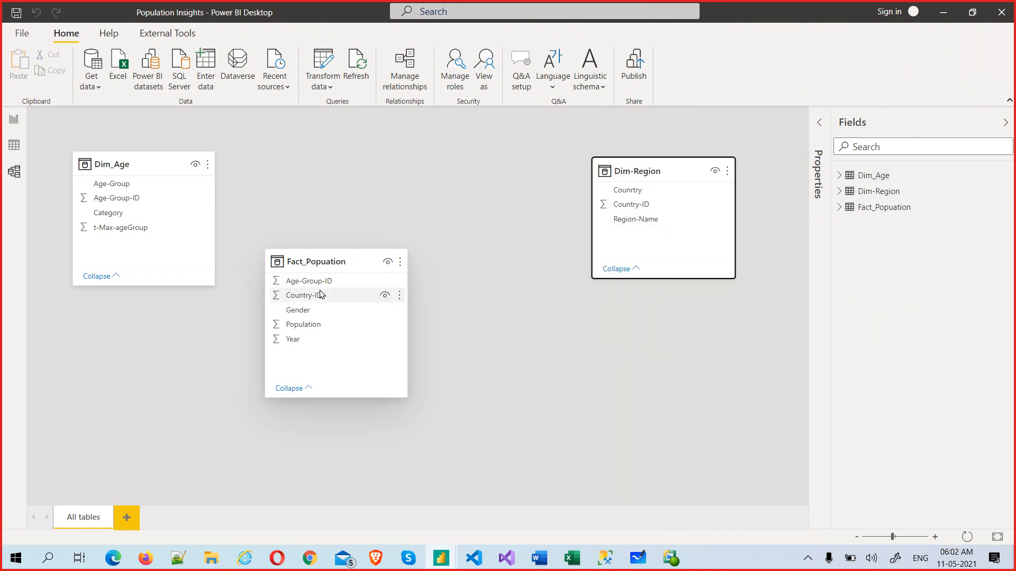
{"action": "left_click_drag", "start_coordinate": [324, 263], "coordinate": [413, 159]}
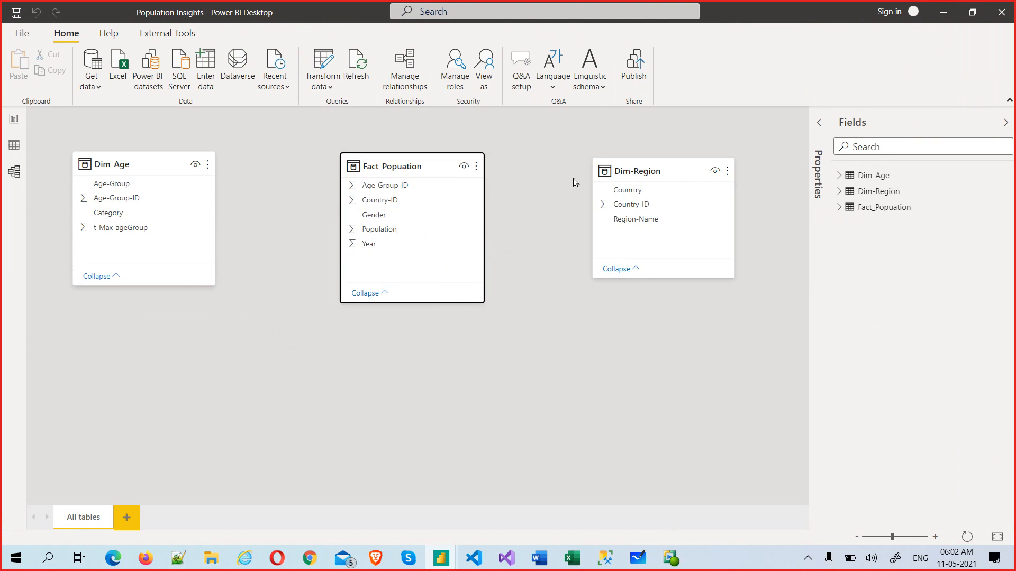
{"action": "left_click", "coordinate": [674, 171]}
{"action": "left_click_drag", "start_coordinate": [674, 172], "coordinate": [656, 166]}
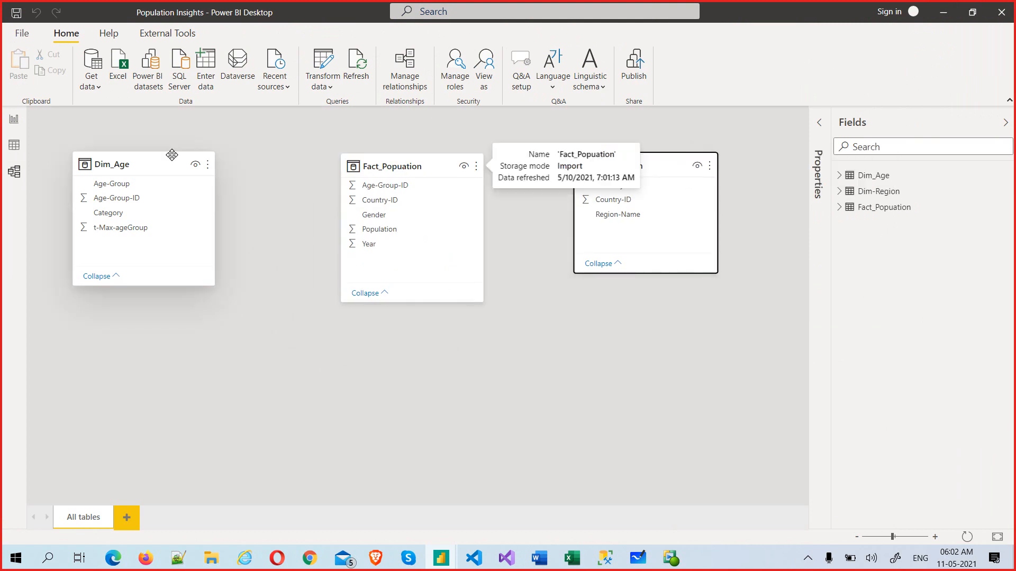
{"action": "left_click", "coordinate": [150, 164]}
{"action": "left_click_drag", "start_coordinate": [149, 164], "coordinate": [168, 166]}
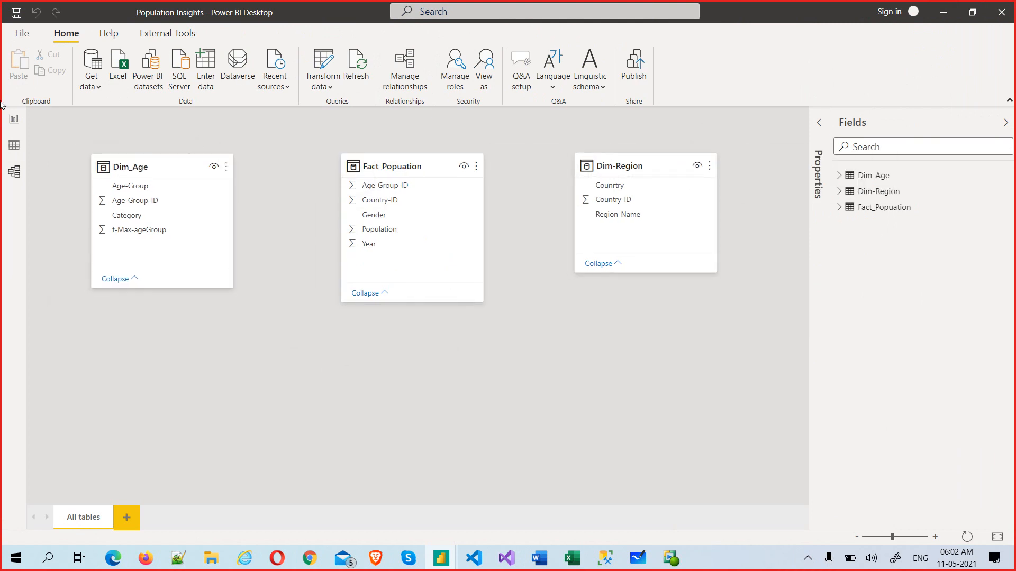
{"action": "left_click", "coordinate": [15, 120]}
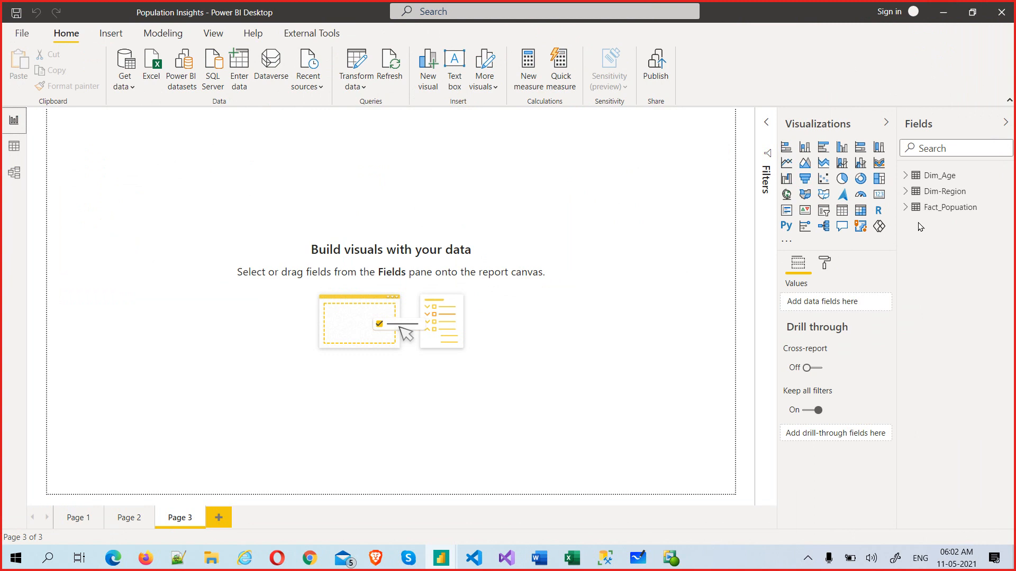
Step: Add Population as a centred stacked column chart on Page 3
{"action": "left_click", "coordinate": [906, 208]}
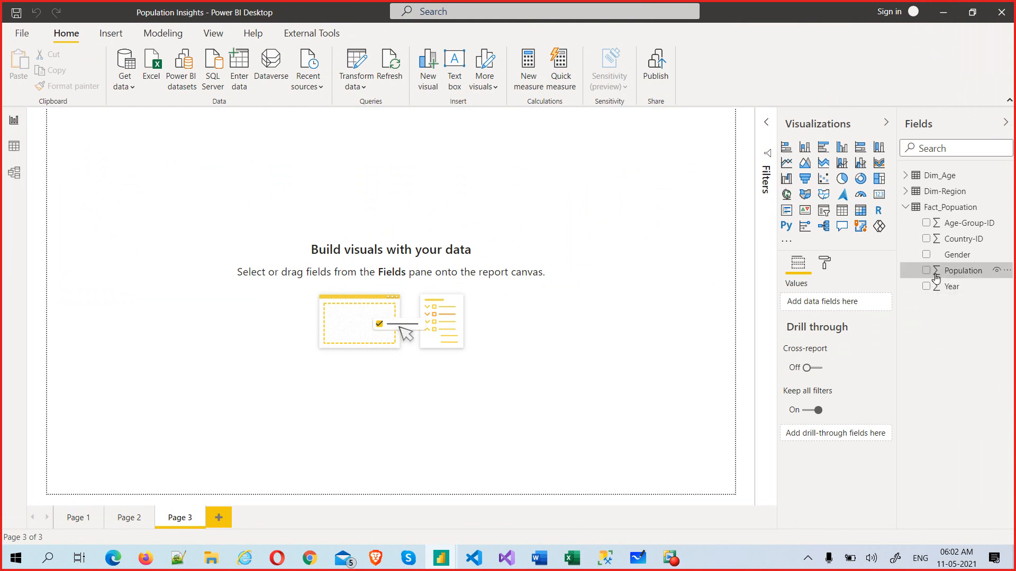
{"action": "left_click_drag", "start_coordinate": [936, 278], "coordinate": [841, 304]}
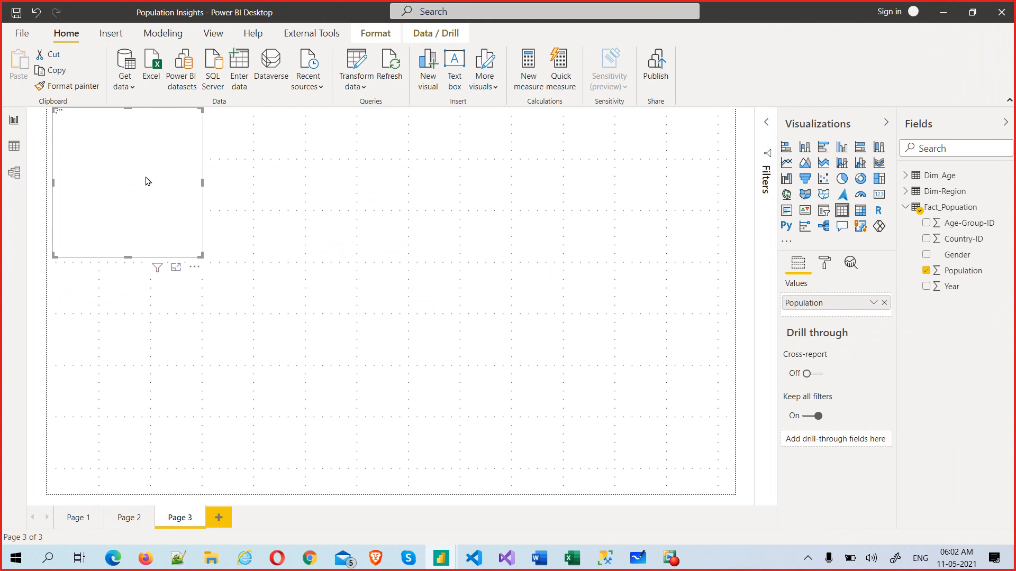
{"action": "left_click_drag", "start_coordinate": [145, 182], "coordinate": [423, 274]}
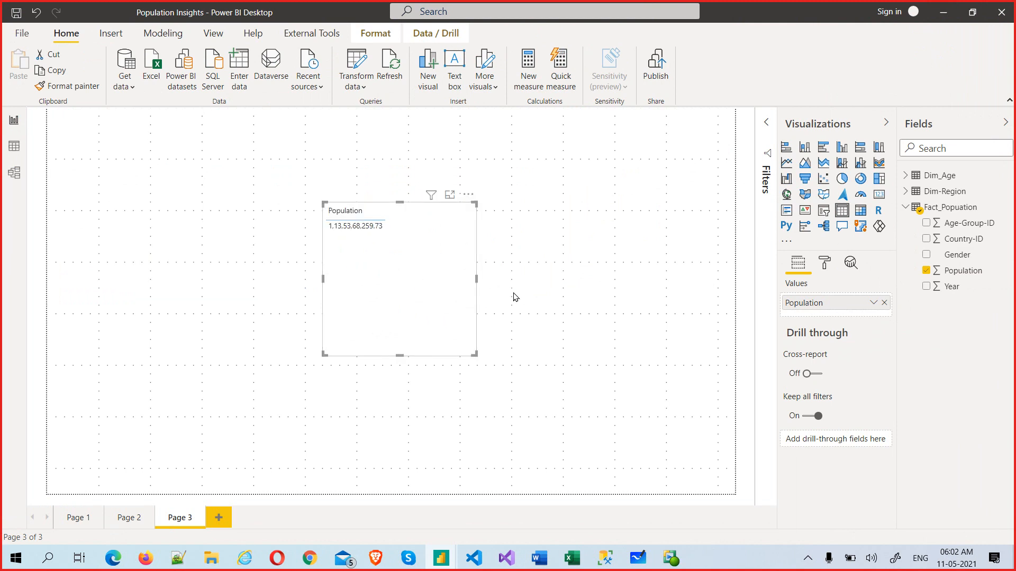
{"action": "left_click", "coordinate": [805, 150]}
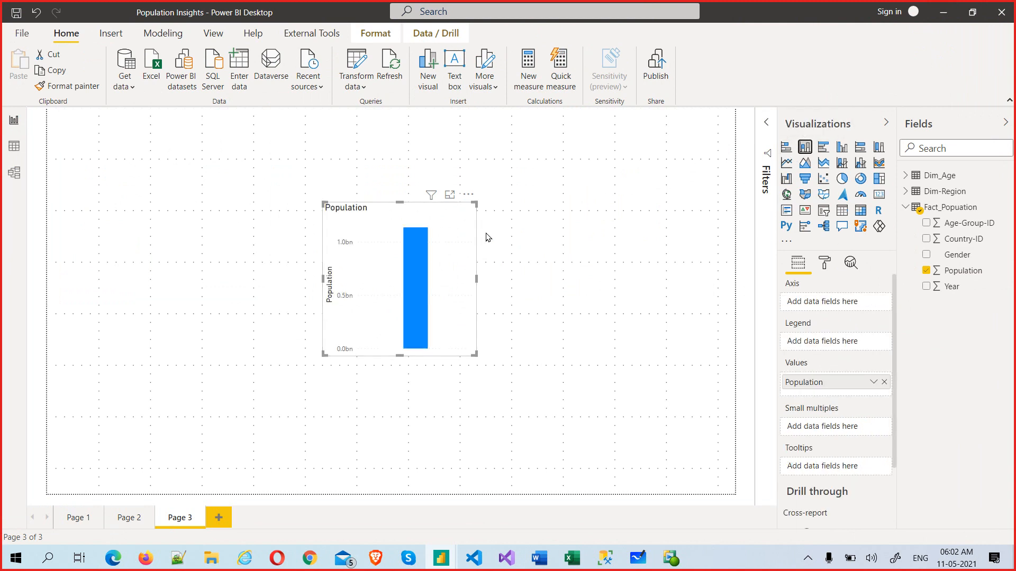
Step: Check the Population value field options, deselect the chart, and switch to the Skype call
{"action": "mouse_move", "coordinate": [414, 272]}
{"action": "left_click", "coordinate": [873, 383]}
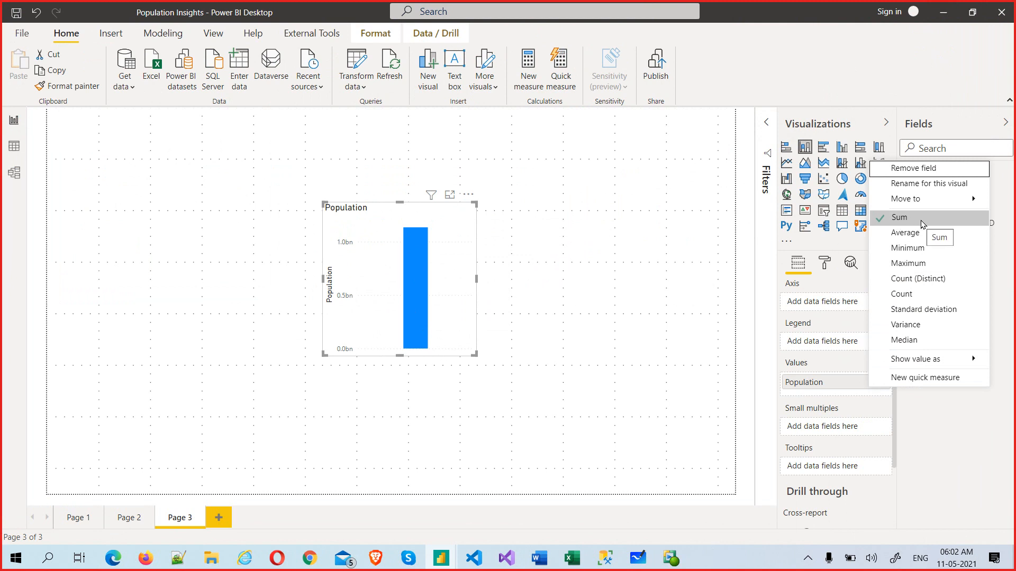
{"action": "left_click", "coordinate": [539, 312]}
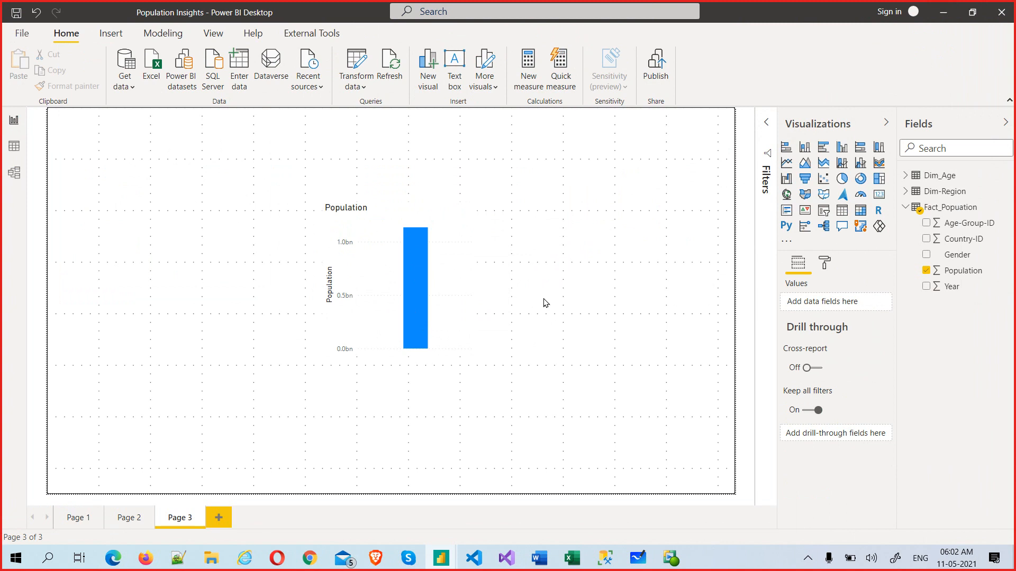
{"action": "key", "text": "alt+Tab"}
{"action": "key", "text": "alt+Tab"}
{"action": "key", "text": "alt+Tab"}
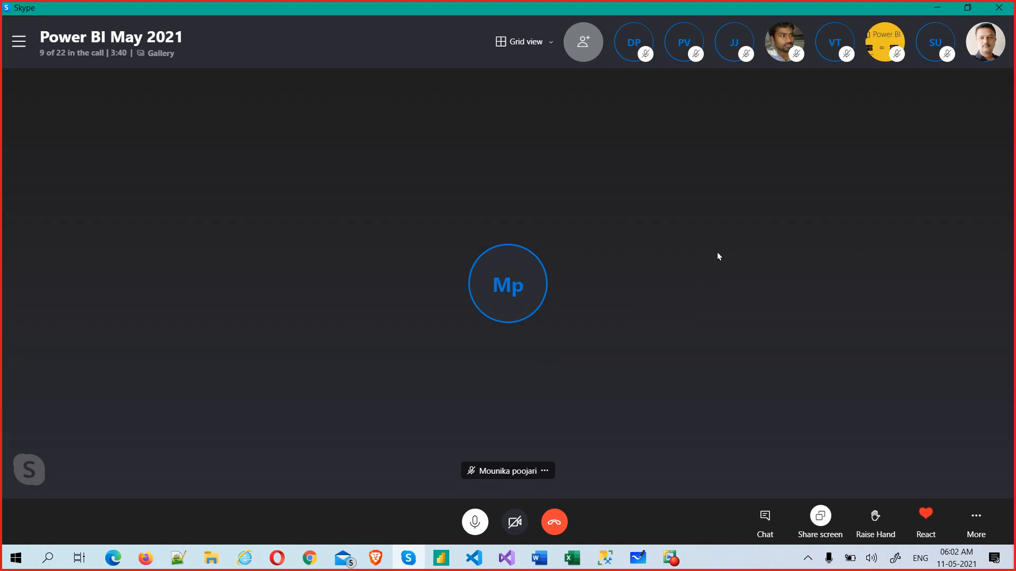
{"action": "key", "text": "alt+Tab"}
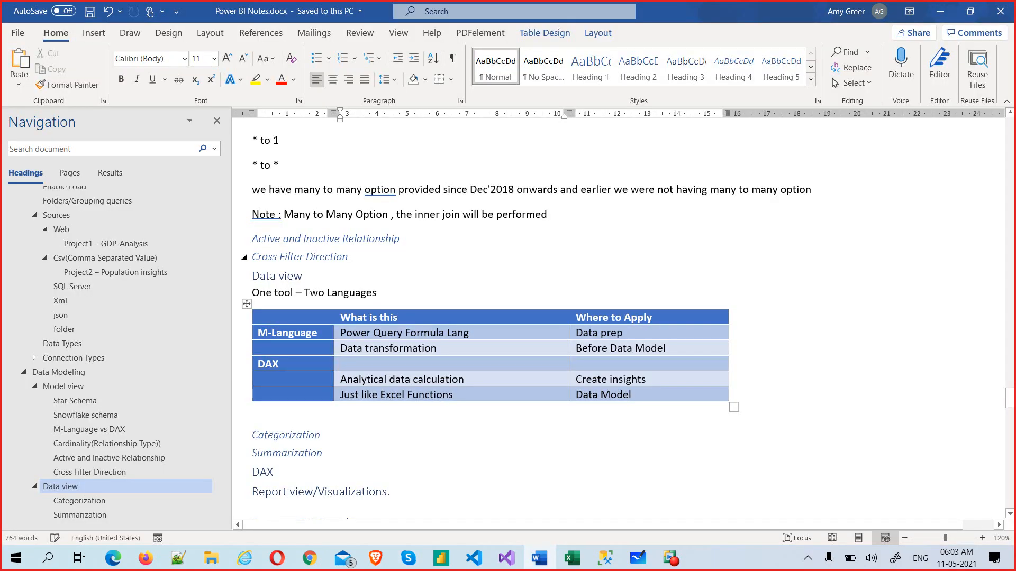
{"action": "key", "text": "alt+Tab"}
{"action": "key", "text": "Tab"}
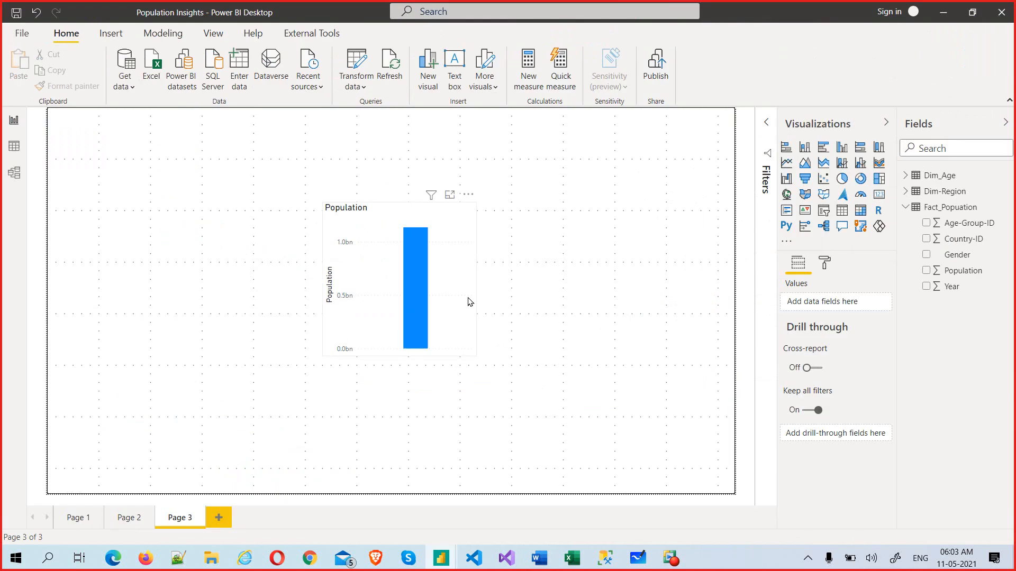
{"action": "left_click", "coordinate": [415, 252]}
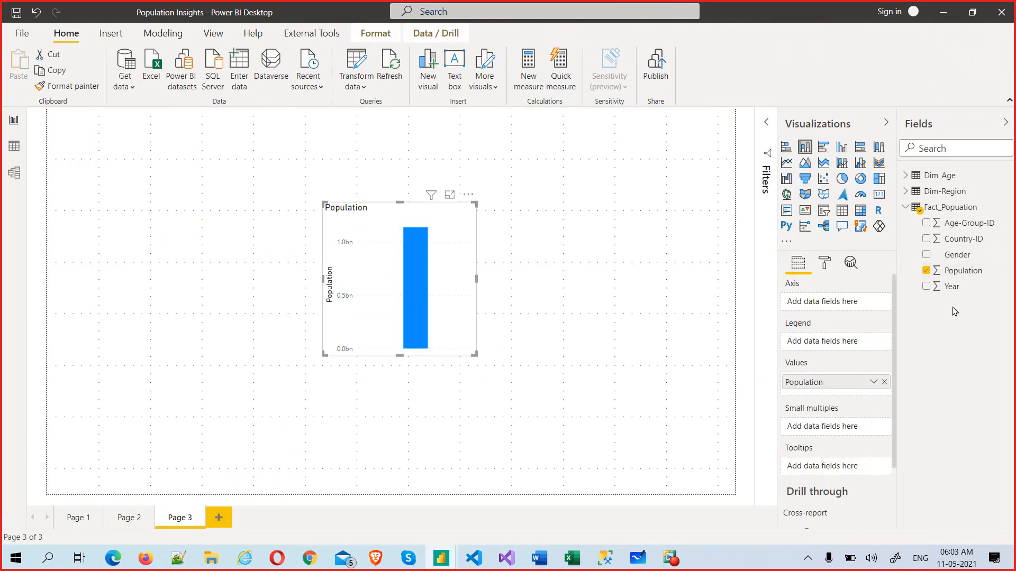
Step: Put Year on the axis, move the chart top-left and enlarge it, and add Region-Name as legend
{"action": "left_click_drag", "start_coordinate": [948, 286], "coordinate": [822, 306]}
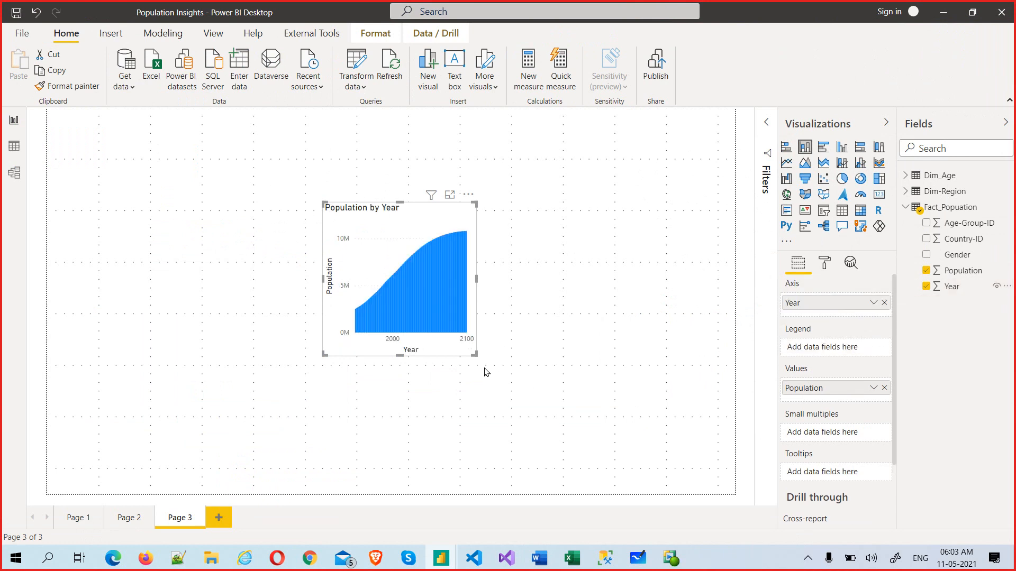
{"action": "left_click_drag", "start_coordinate": [475, 353], "coordinate": [706, 417]}
{"action": "left_click_drag", "start_coordinate": [404, 256], "coordinate": [149, 234]}
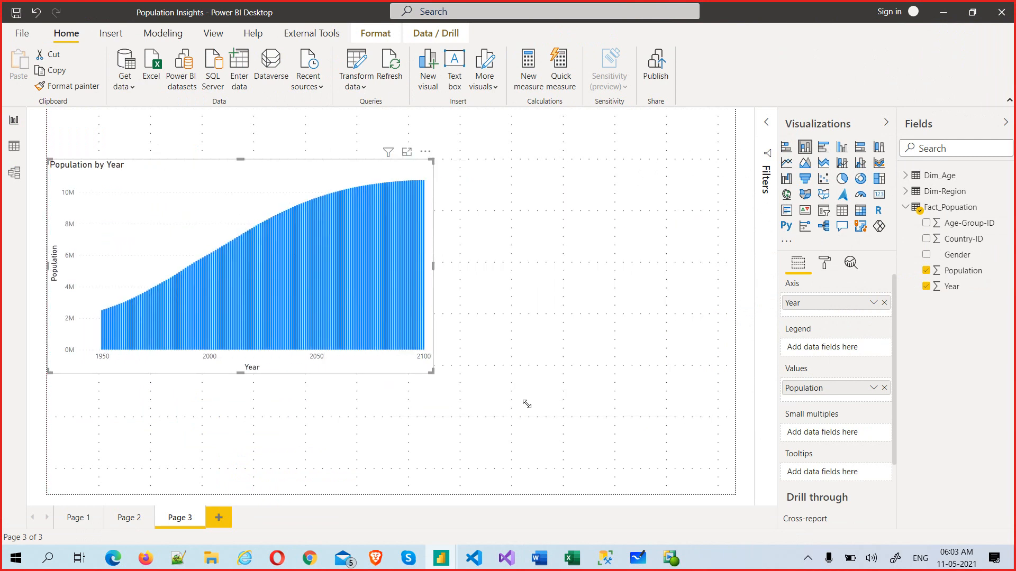
{"action": "left_click_drag", "start_coordinate": [527, 404], "coordinate": [700, 475]}
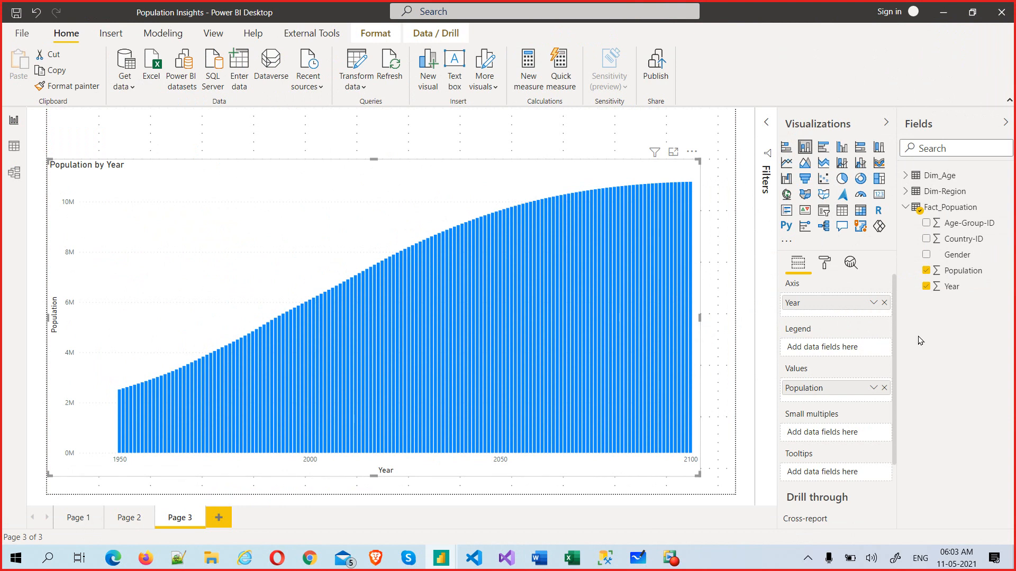
{"action": "left_click", "coordinate": [907, 193]}
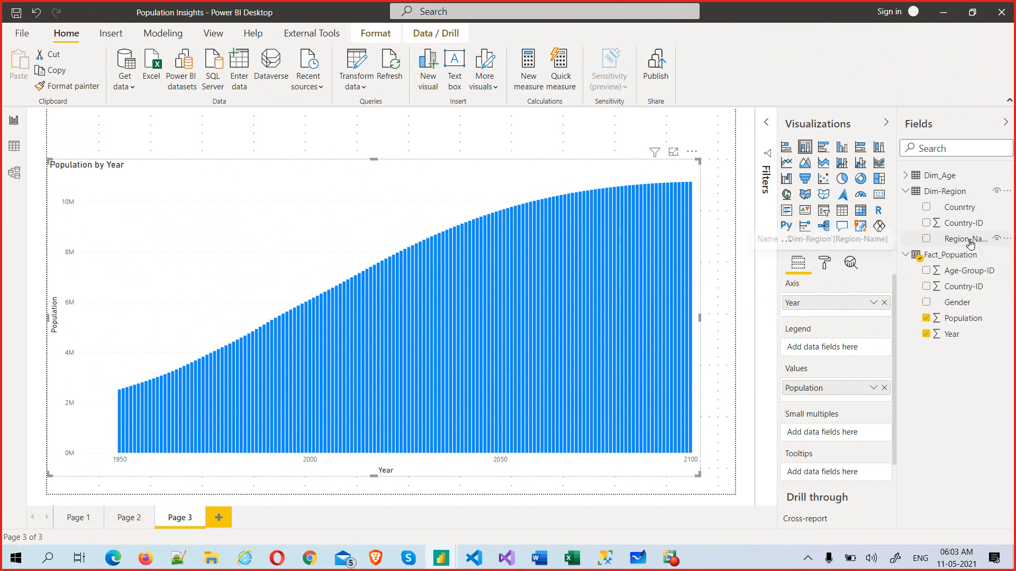
{"action": "left_click_drag", "start_coordinate": [970, 244], "coordinate": [842, 354]}
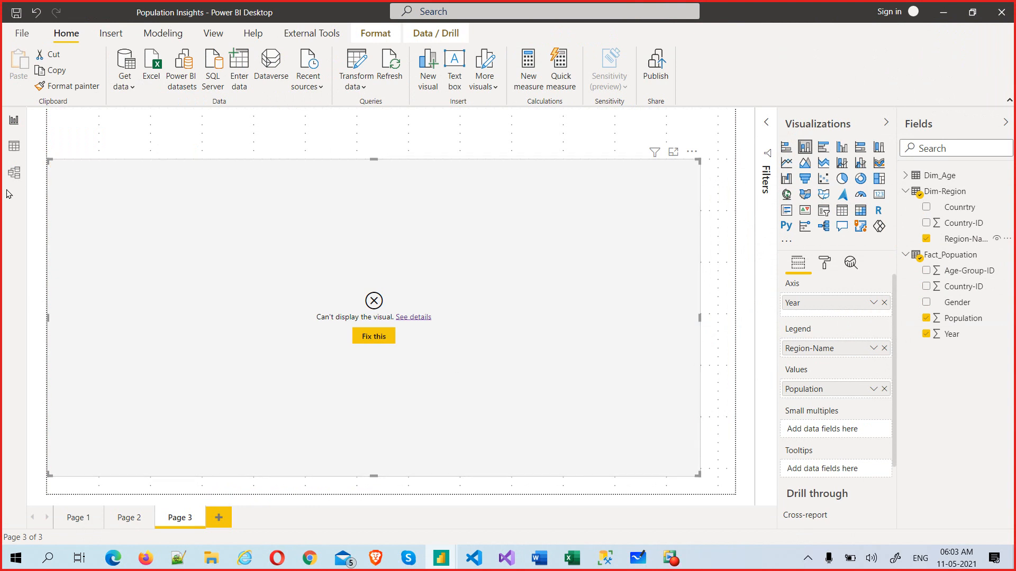
Step: Link Dim-Region's Country-ID to Fact_Popuation in Model view, confirming a many-to-many relationship
{"action": "left_click", "coordinate": [15, 176]}
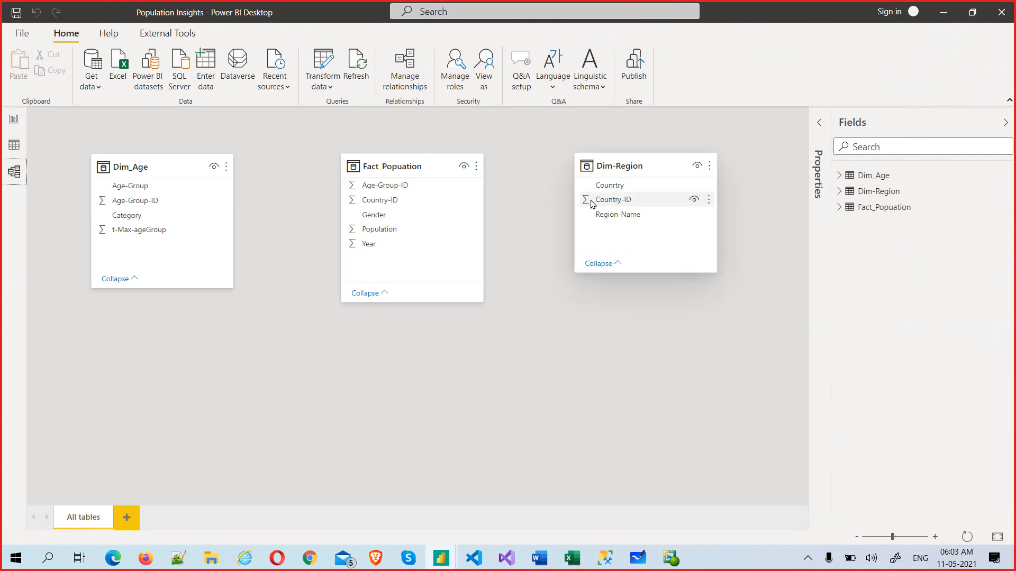
{"action": "left_click", "coordinate": [621, 199]}
{"action": "left_click_drag", "start_coordinate": [569, 205], "coordinate": [403, 231]}
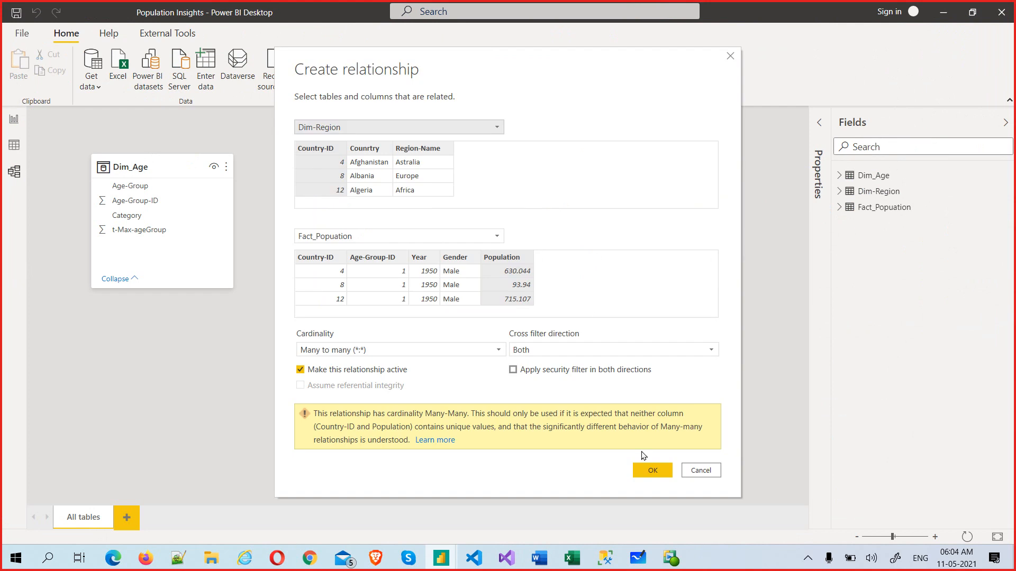
{"action": "left_click", "coordinate": [647, 471]}
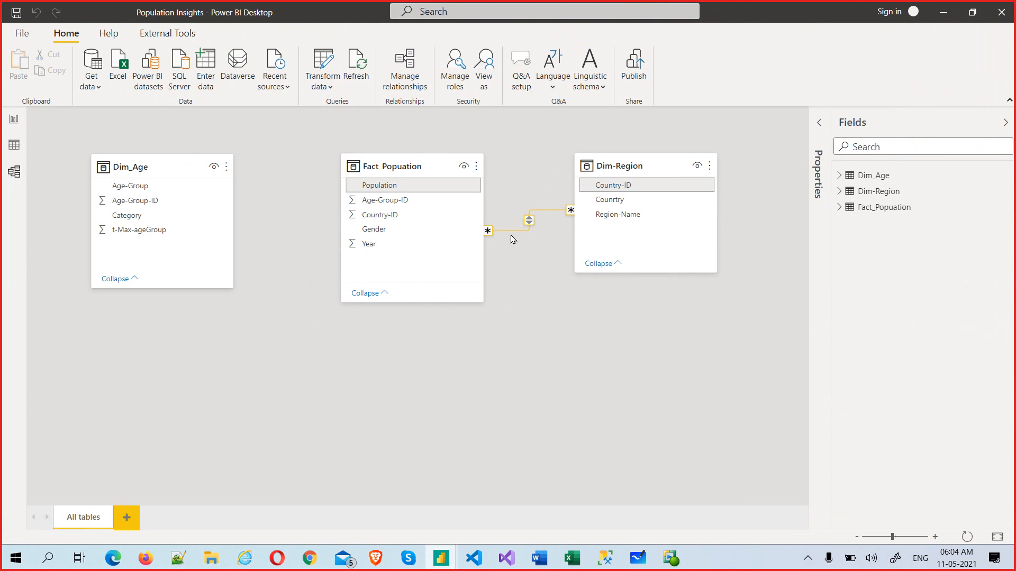
Step: Move the Population by Year chart up, make it narrower and slightly taller, then revisit Model view
{"action": "left_click", "coordinate": [14, 119]}
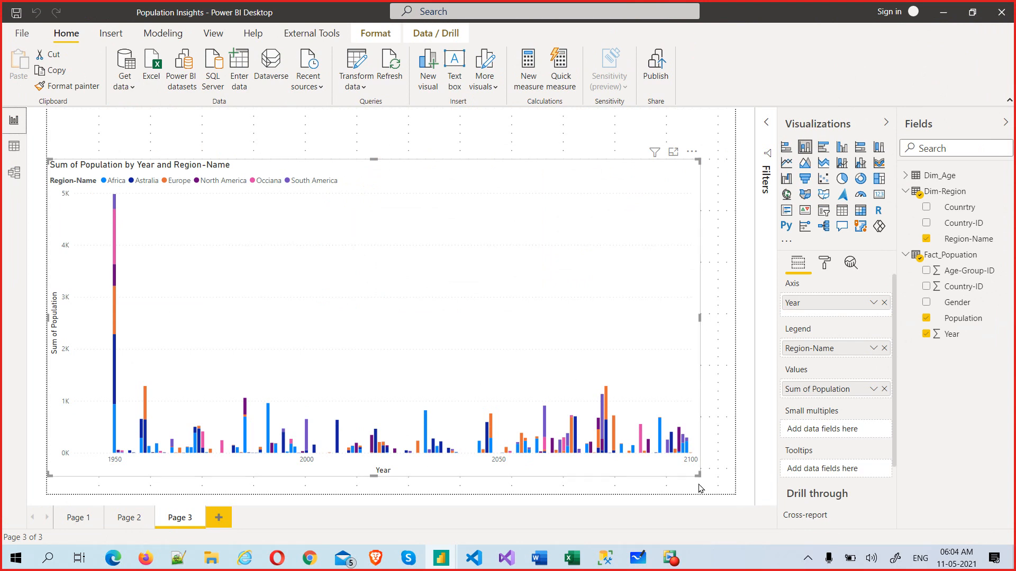
{"action": "left_click_drag", "start_coordinate": [643, 478], "coordinate": [555, 471]}
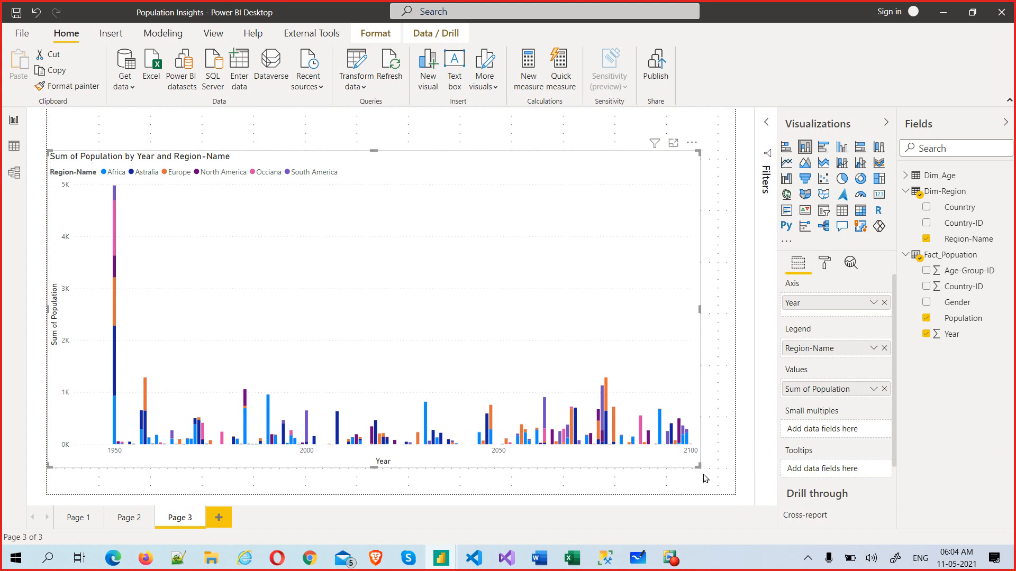
{"action": "left_click_drag", "start_coordinate": [698, 467], "coordinate": [628, 478]}
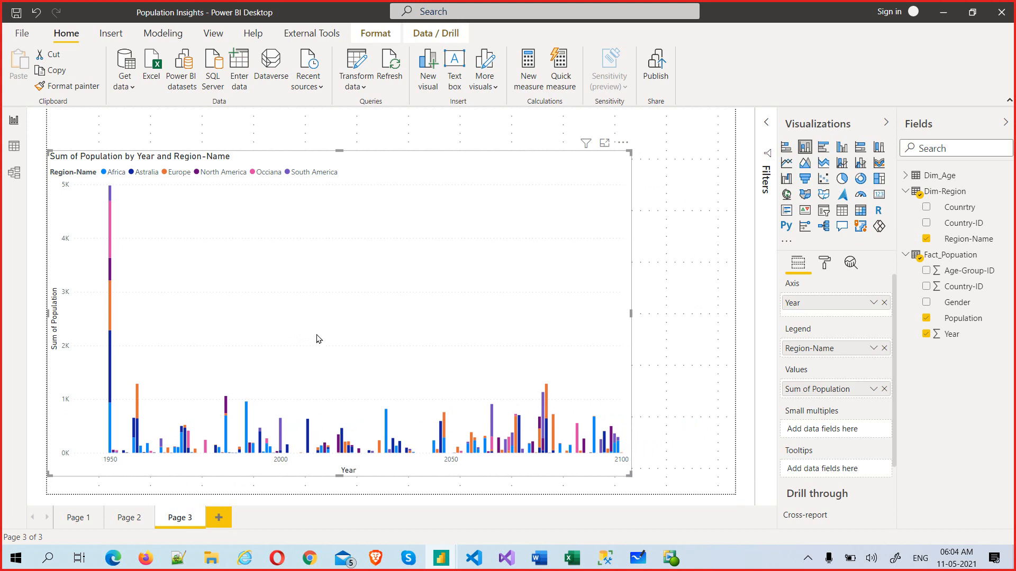
{"action": "left_click", "coordinate": [15, 177]}
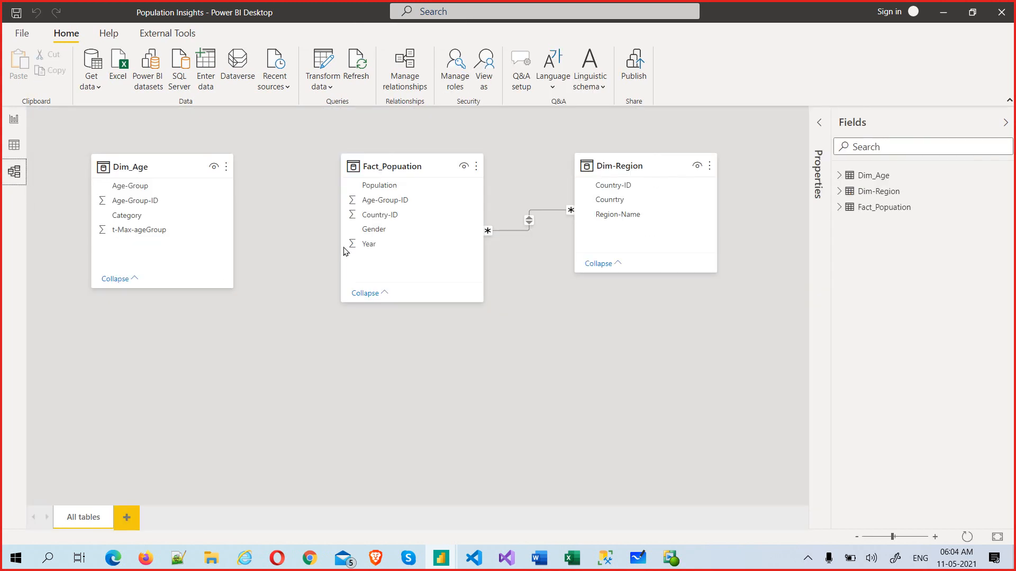
Step: Edit the Dim-Region relationship to join on Country-ID in both Dim-Region and Fact_Popuation
{"action": "double_click", "coordinate": [531, 222]}
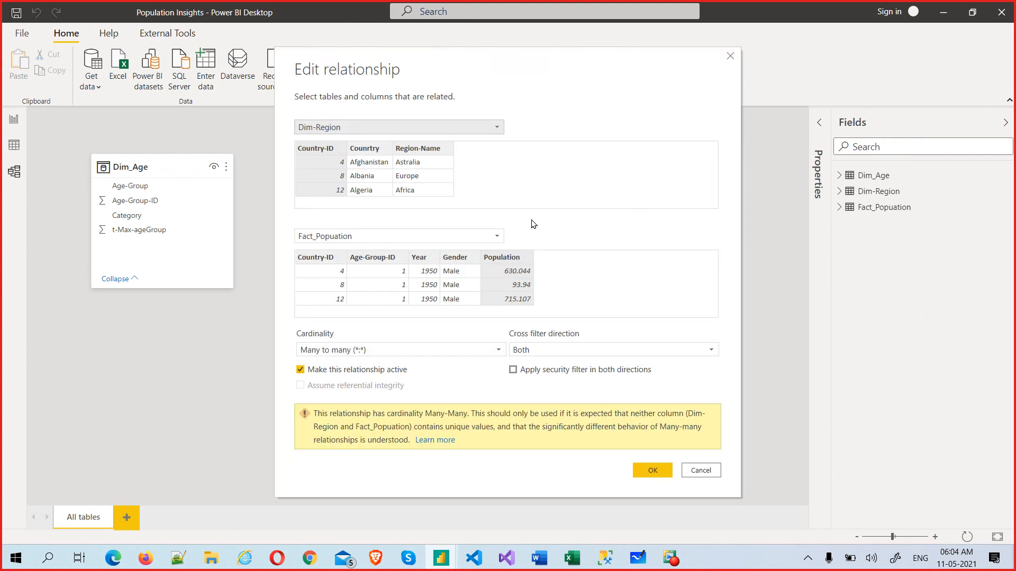
{"action": "left_click", "coordinate": [730, 59]}
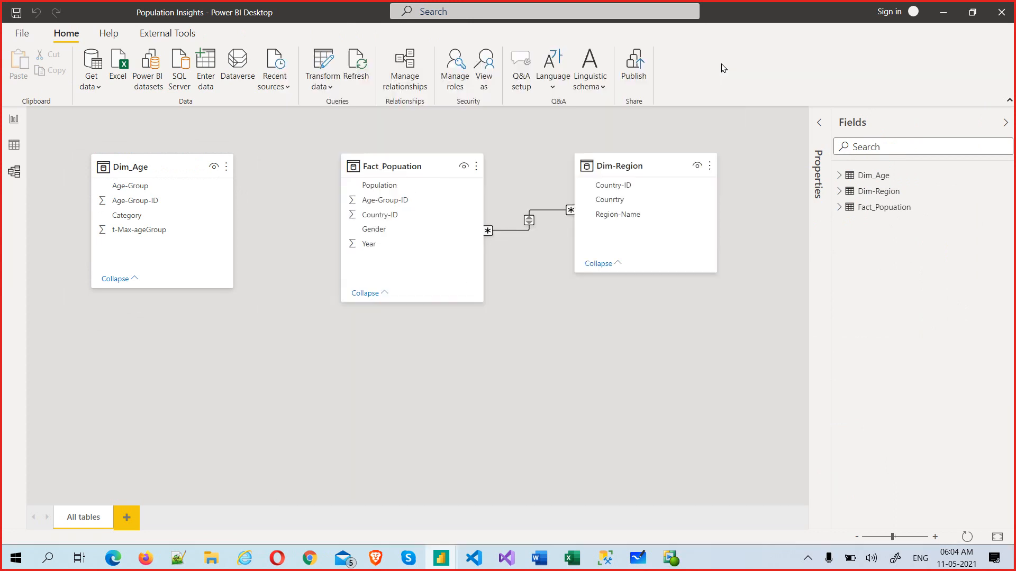
{"action": "right_click", "coordinate": [531, 221]}
{"action": "left_click", "coordinate": [562, 243]}
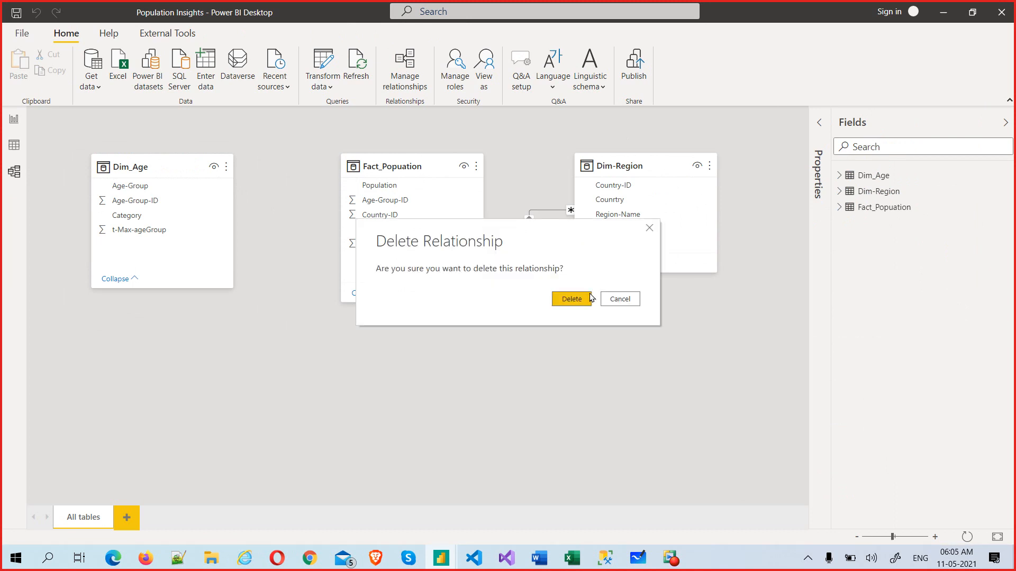
{"action": "left_click", "coordinate": [615, 299]}
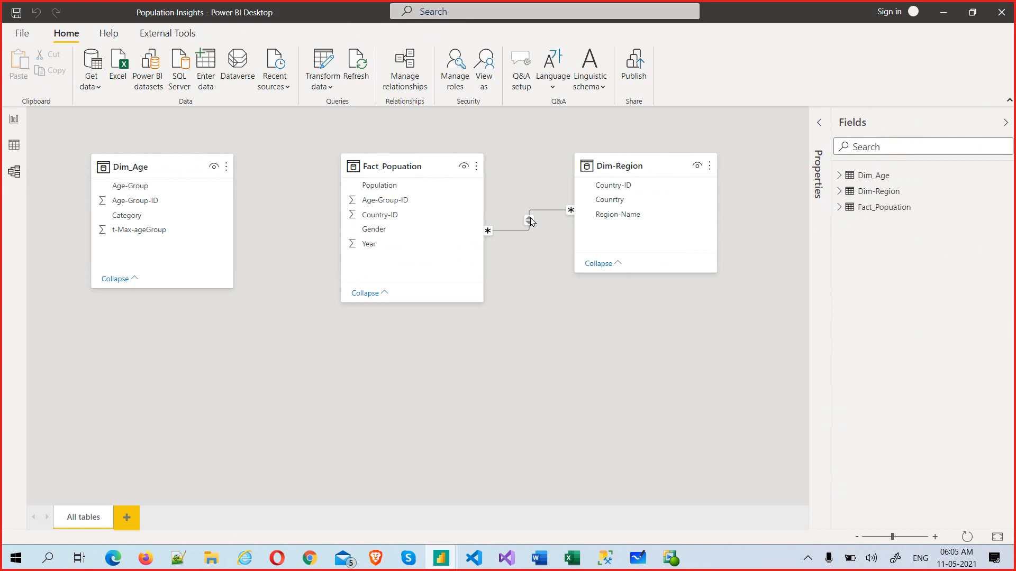
{"action": "left_click", "coordinate": [530, 219]}
{"action": "double_click", "coordinate": [531, 219]}
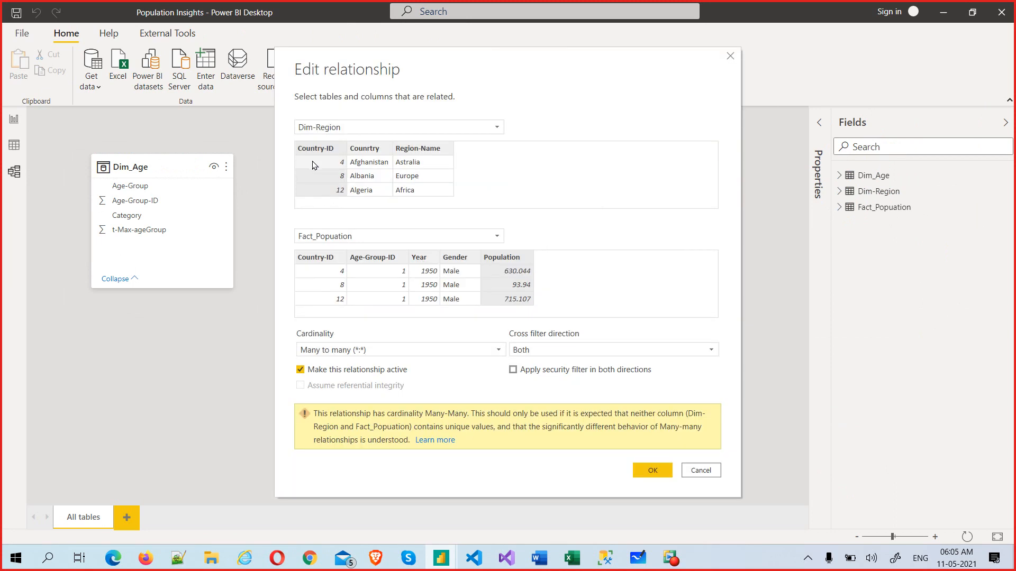
{"action": "left_click", "coordinate": [317, 151]}
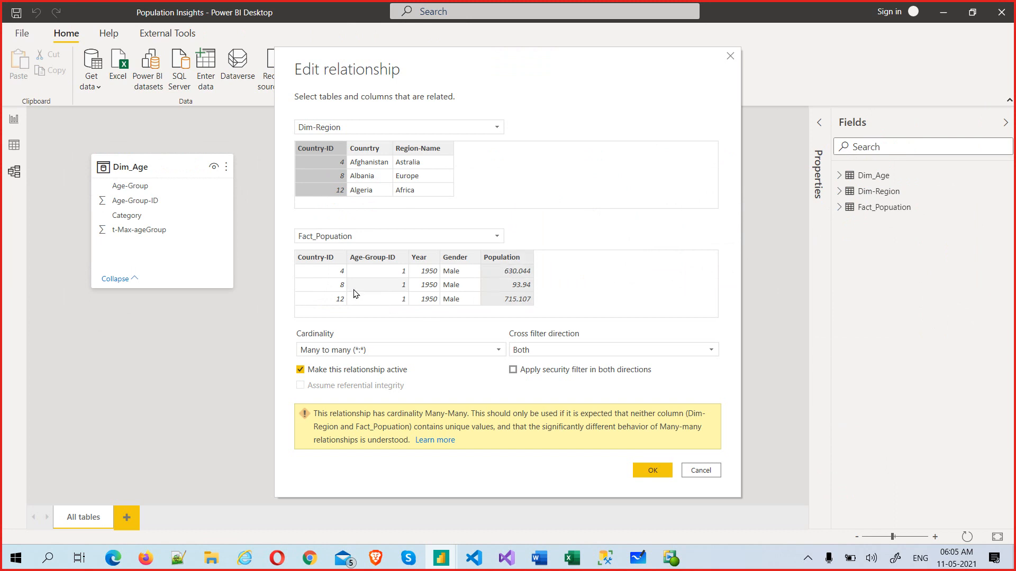
{"action": "left_click", "coordinate": [313, 264]}
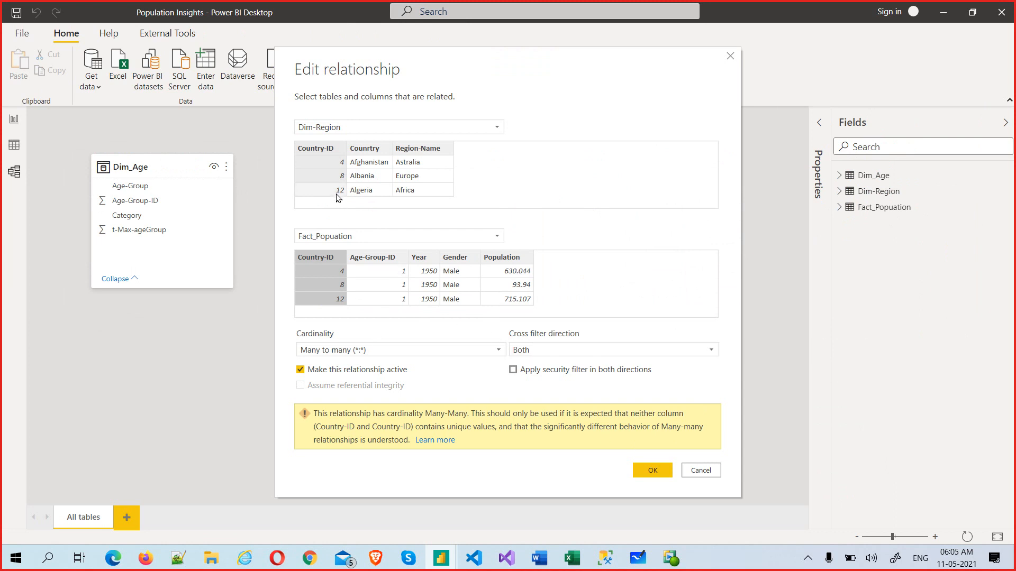
{"action": "left_click", "coordinate": [662, 468]}
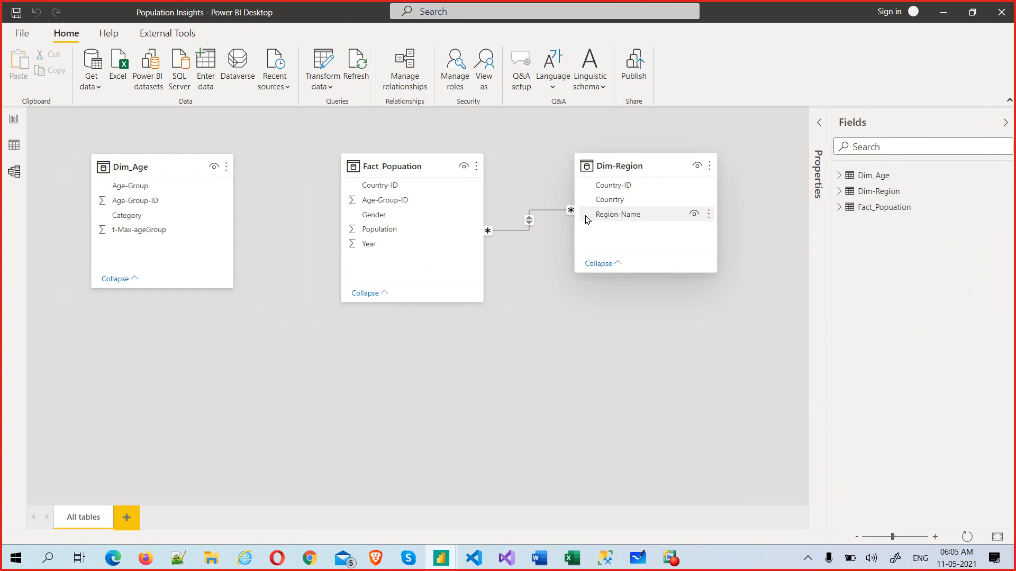
{"action": "left_click", "coordinate": [14, 144]}
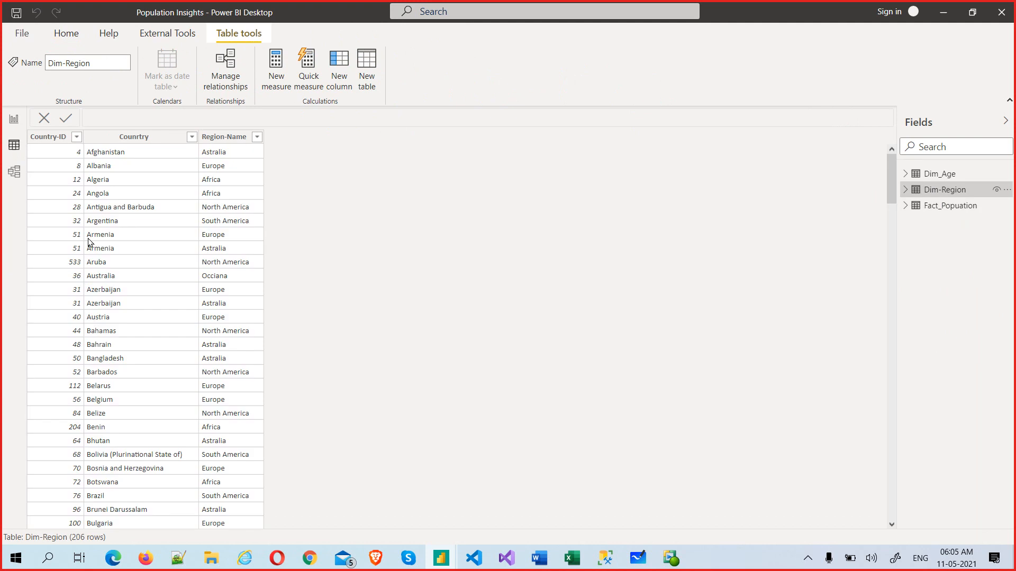
{"action": "left_click", "coordinate": [16, 122]}
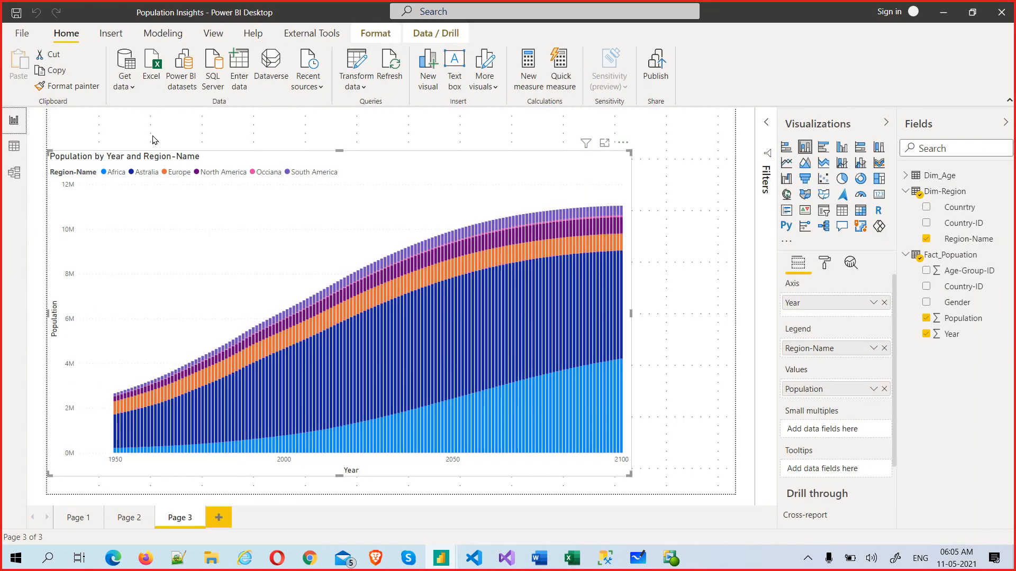
{"action": "left_click", "coordinate": [14, 173]}
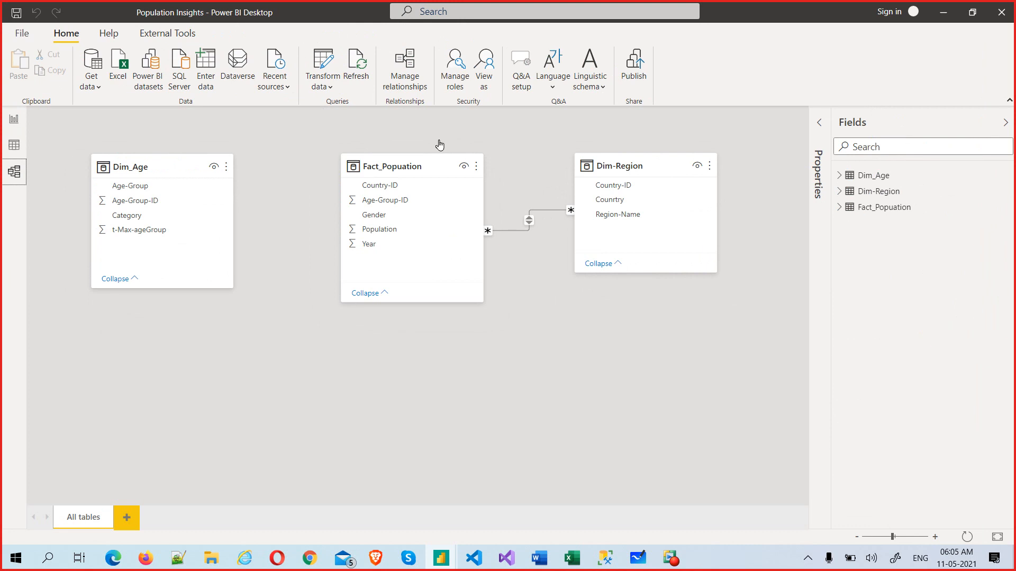
Step: Choose Edit query from Dim-Region's More options in the Fields pane
{"action": "left_click", "coordinate": [325, 87]}
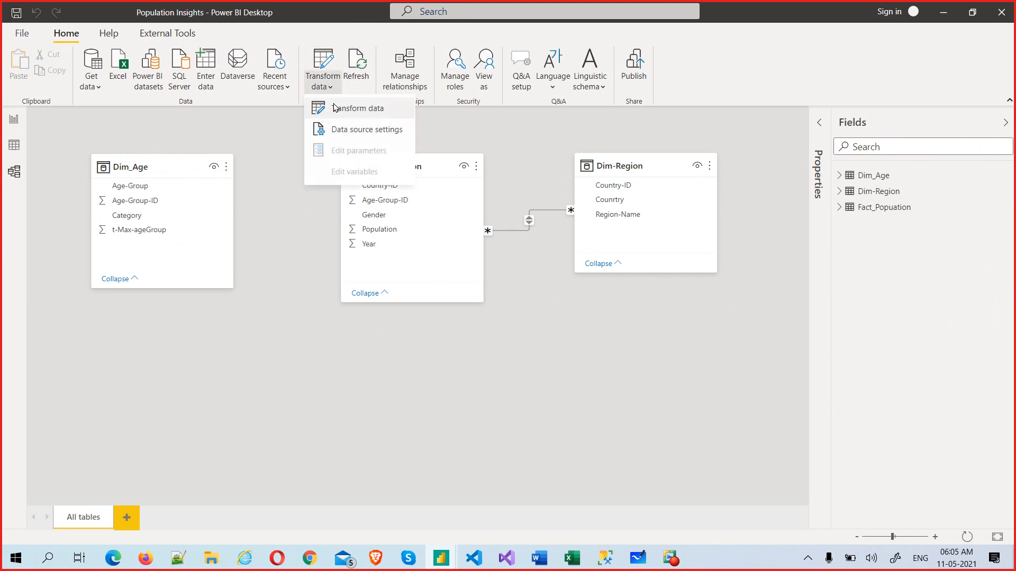
{"action": "left_click", "coordinate": [637, 361]}
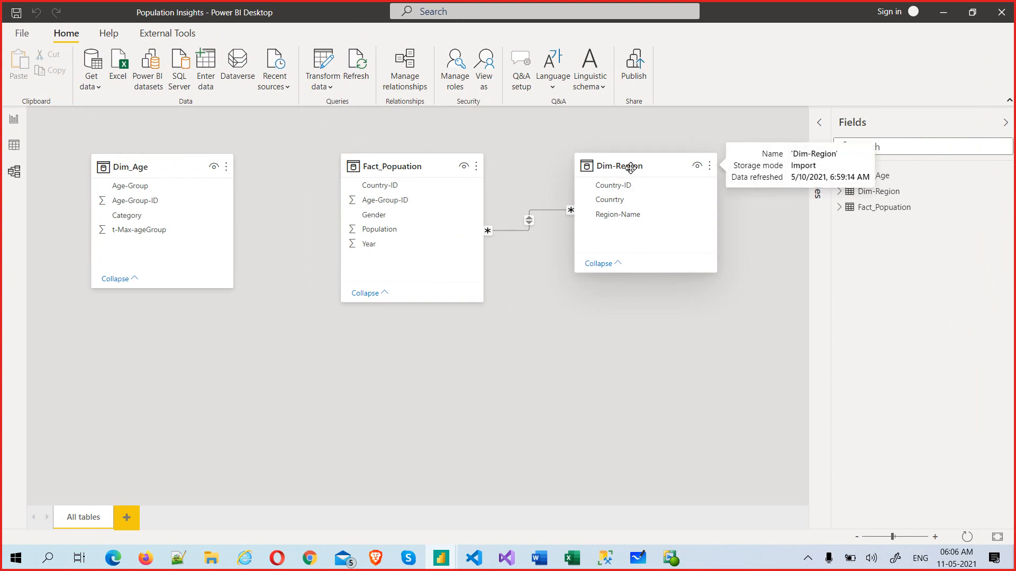
{"action": "left_click", "coordinate": [626, 186]}
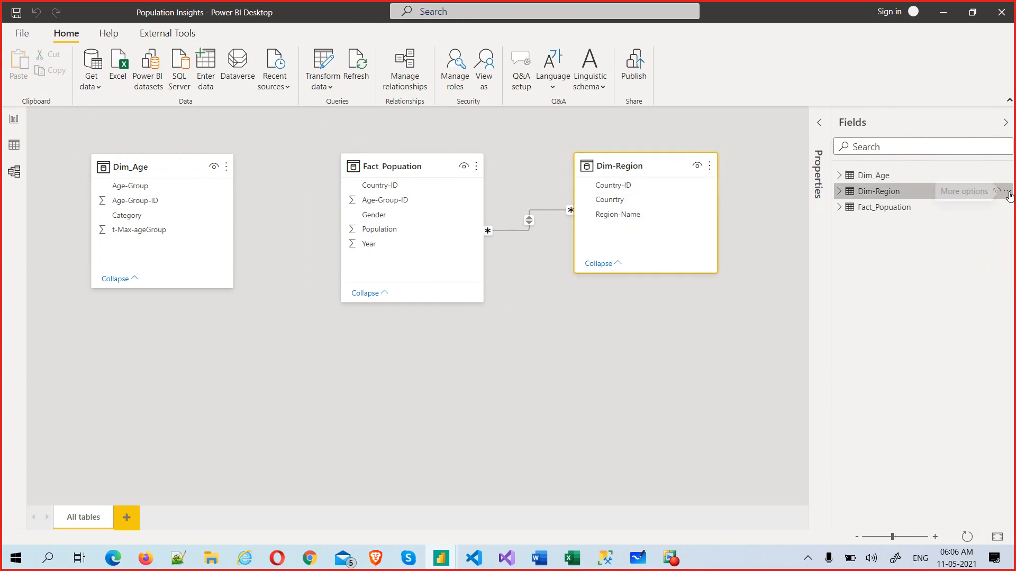
{"action": "left_click", "coordinate": [1008, 194]}
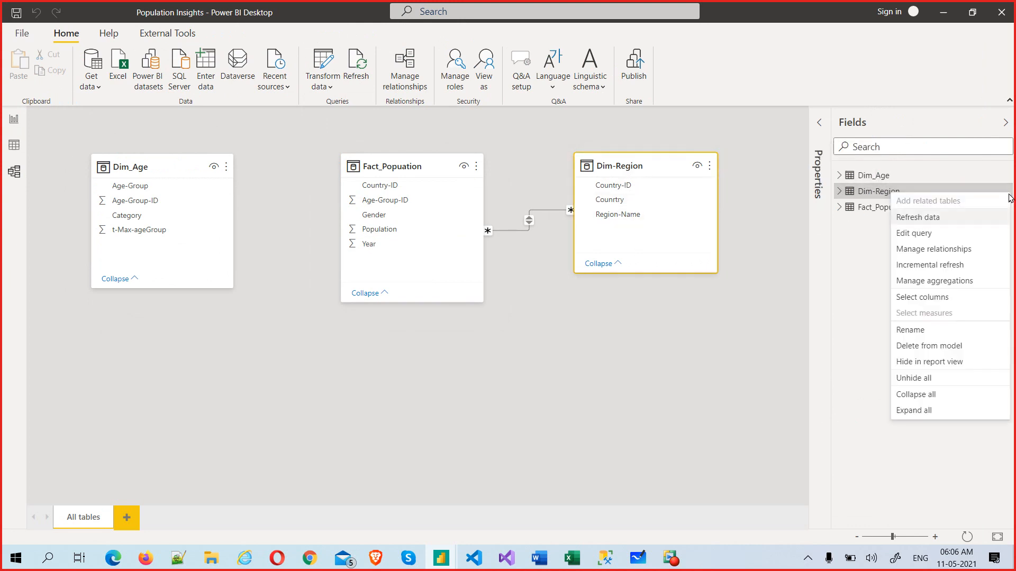
{"action": "left_click", "coordinate": [941, 238]}
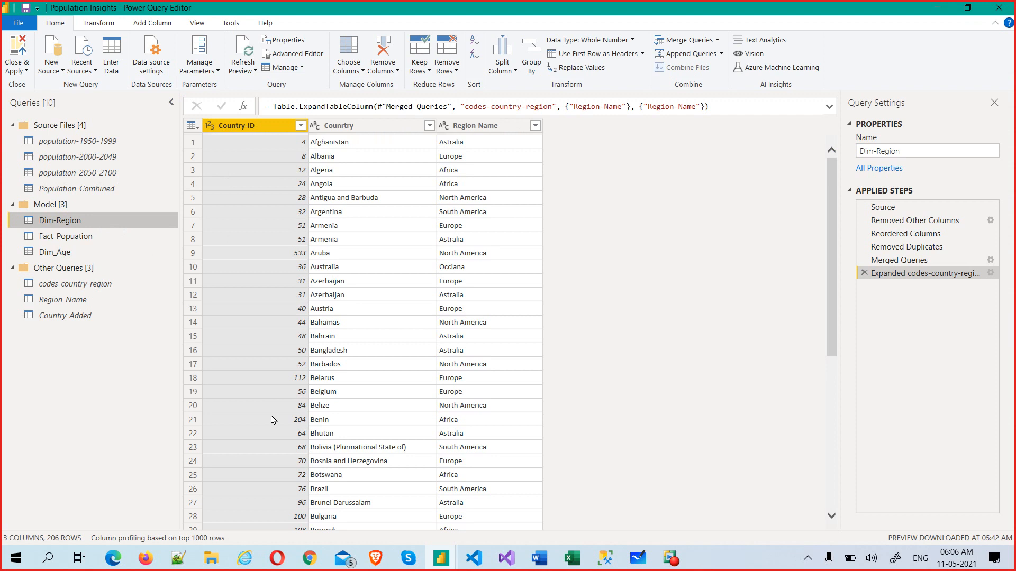
Step: Keep only duplicate rows to inspect the two-region countries, then delete that Kept Duplicates step
{"action": "scroll", "coordinate": [272, 418], "scroll_direction": "down", "scroll_amount": 7}
{"action": "scroll", "coordinate": [274, 417], "scroll_direction": "up", "scroll_amount": 7}
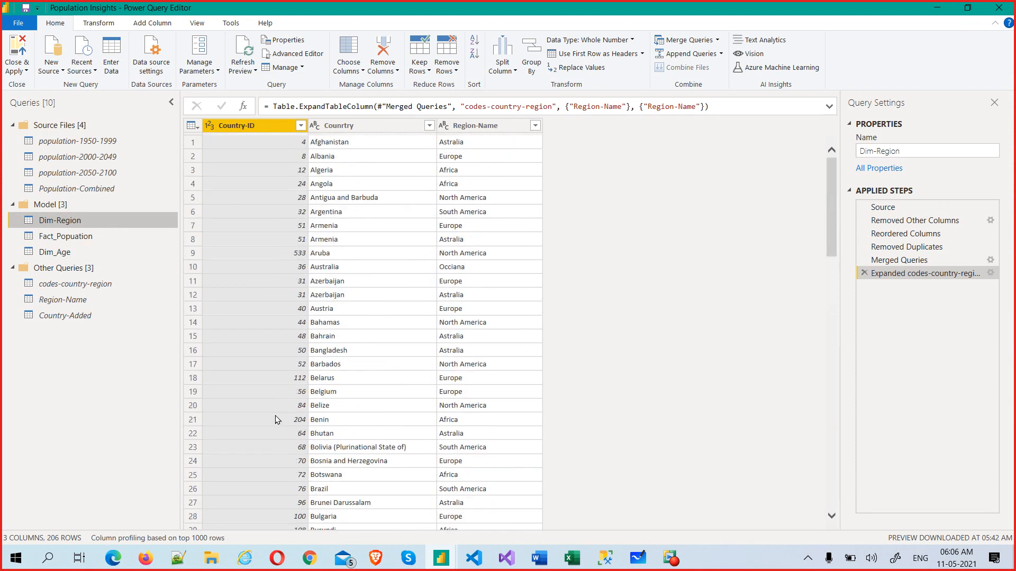
{"action": "left_click", "coordinate": [428, 72]}
{"action": "left_click", "coordinate": [387, 133]}
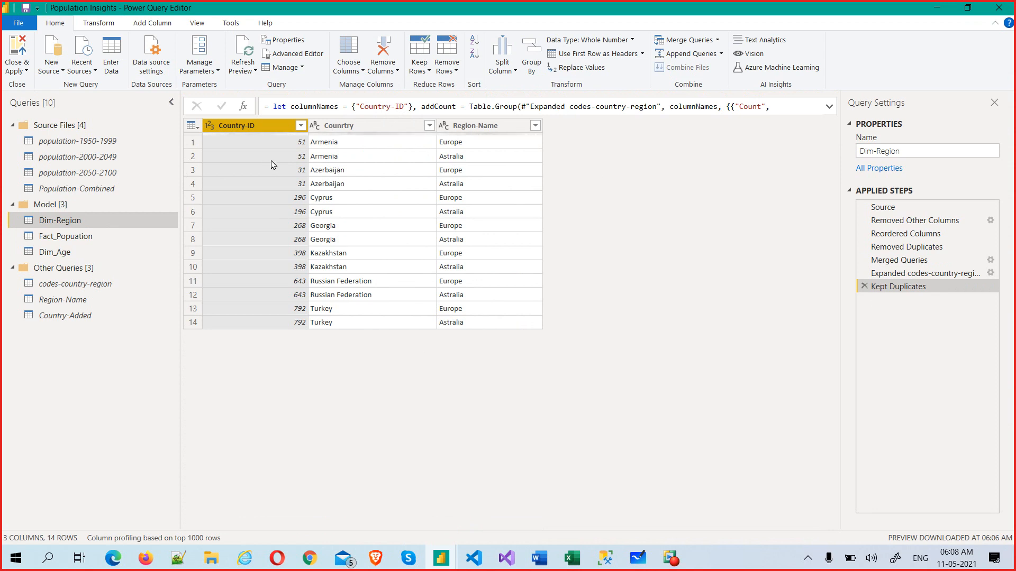
{"action": "left_click", "coordinate": [864, 287]}
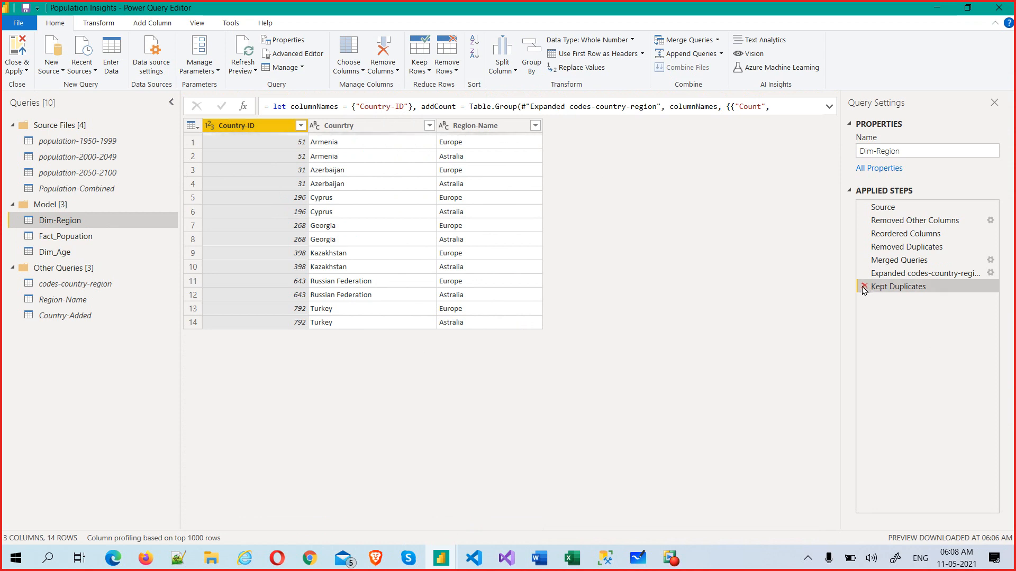
Step: Remove duplicate Country-ID rows from Dim-Region, then bring the Skype call forward
{"action": "right_click", "coordinate": [237, 129]}
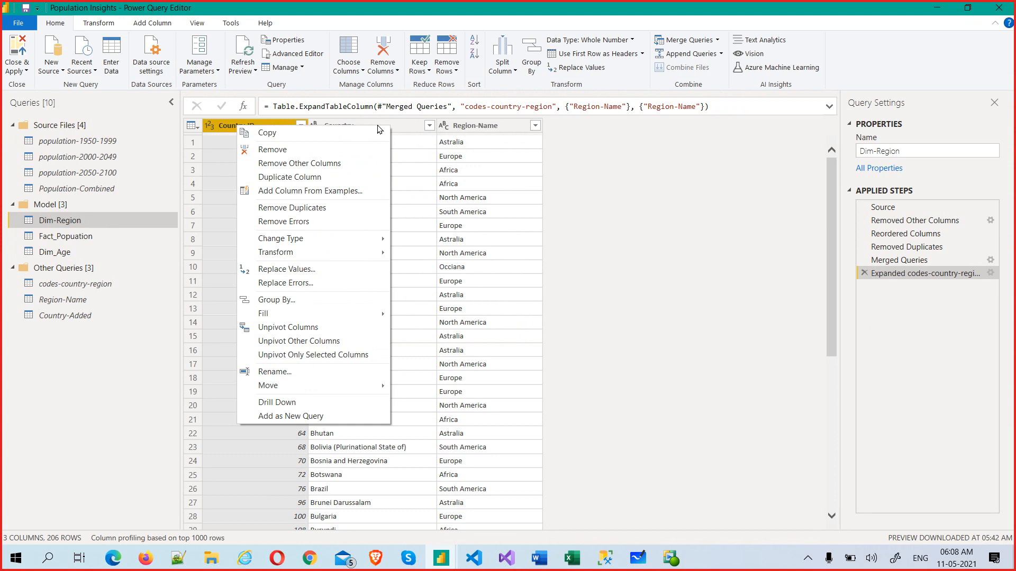
{"action": "left_click", "coordinate": [427, 74]}
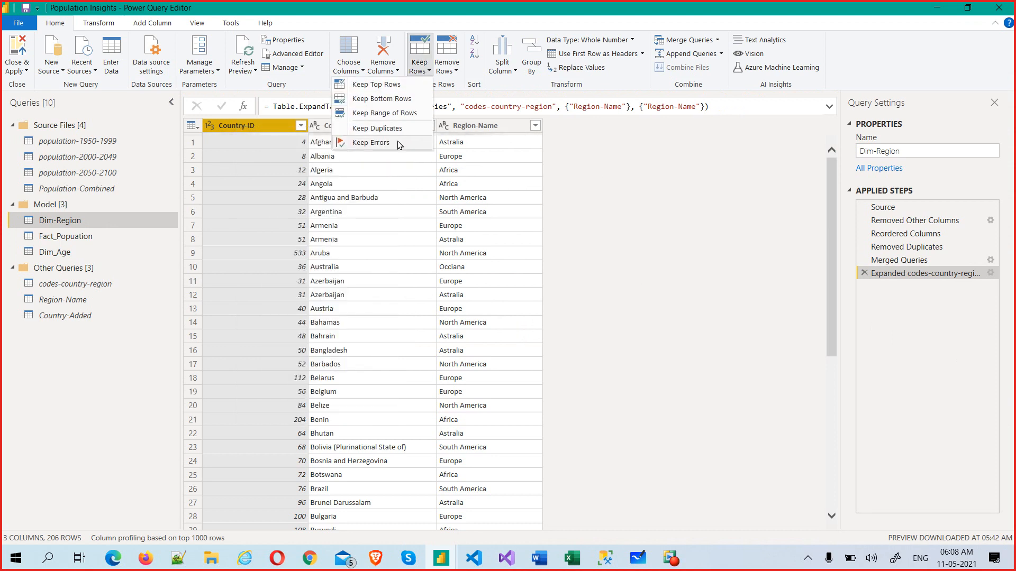
{"action": "left_click", "coordinate": [455, 73]}
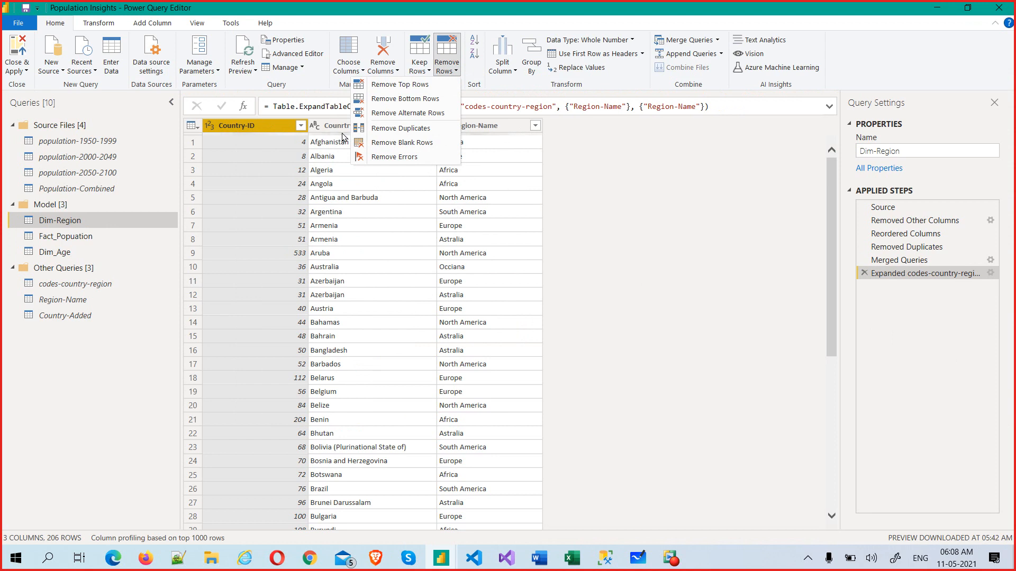
{"action": "left_click", "coordinate": [399, 129]}
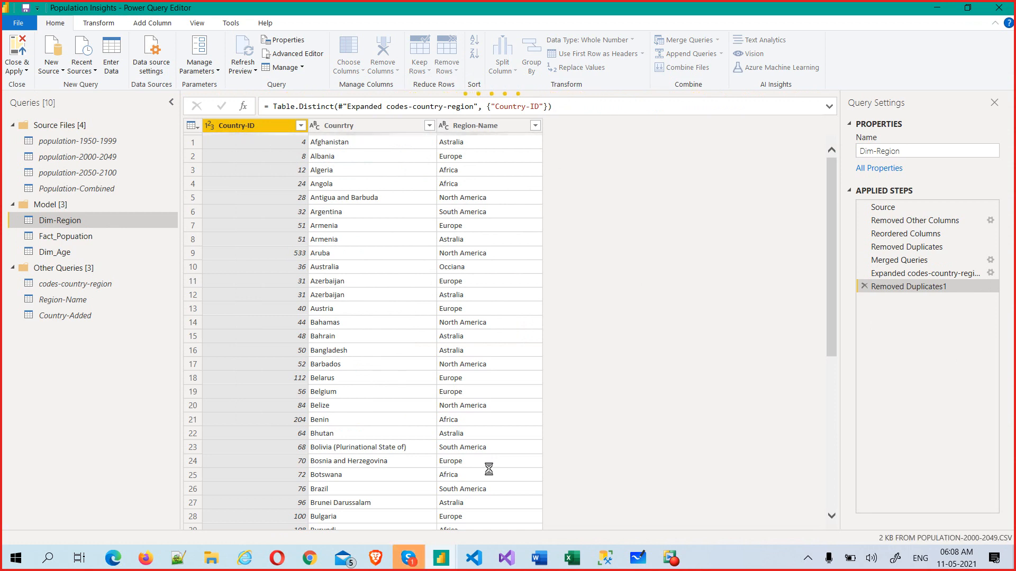
{"action": "left_click", "coordinate": [409, 558]}
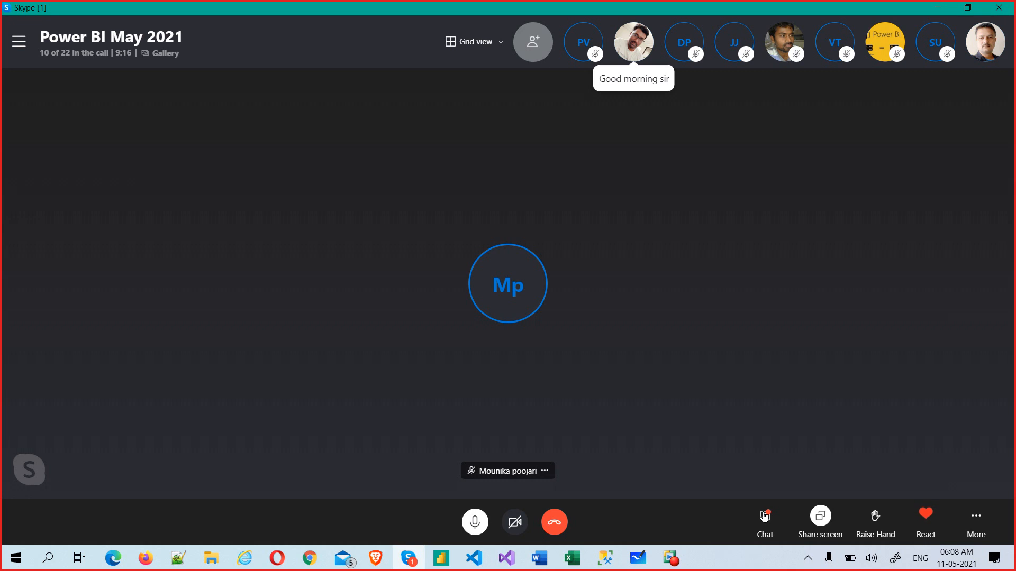
Step: Open the Skype meeting chat, then Close & Apply the Power Query changes
{"action": "left_click", "coordinate": [763, 518]}
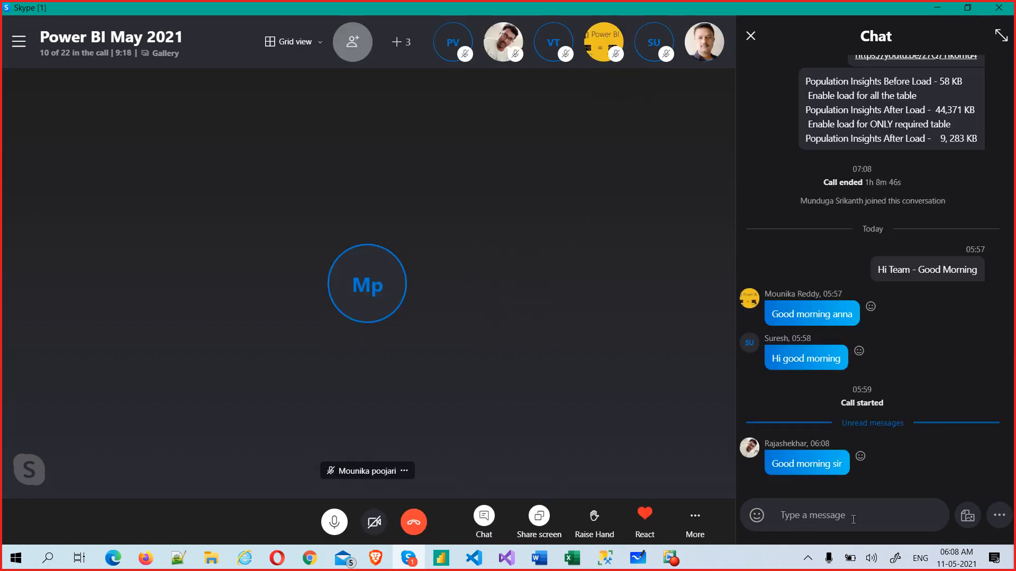
{"action": "key", "text": "alt+Tab"}
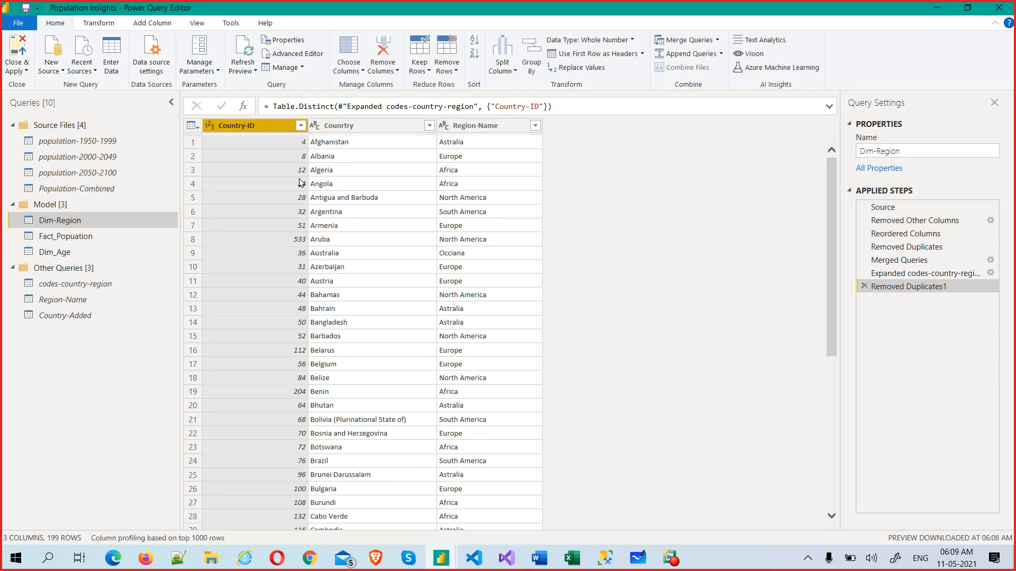
{"action": "left_click", "coordinate": [26, 72]}
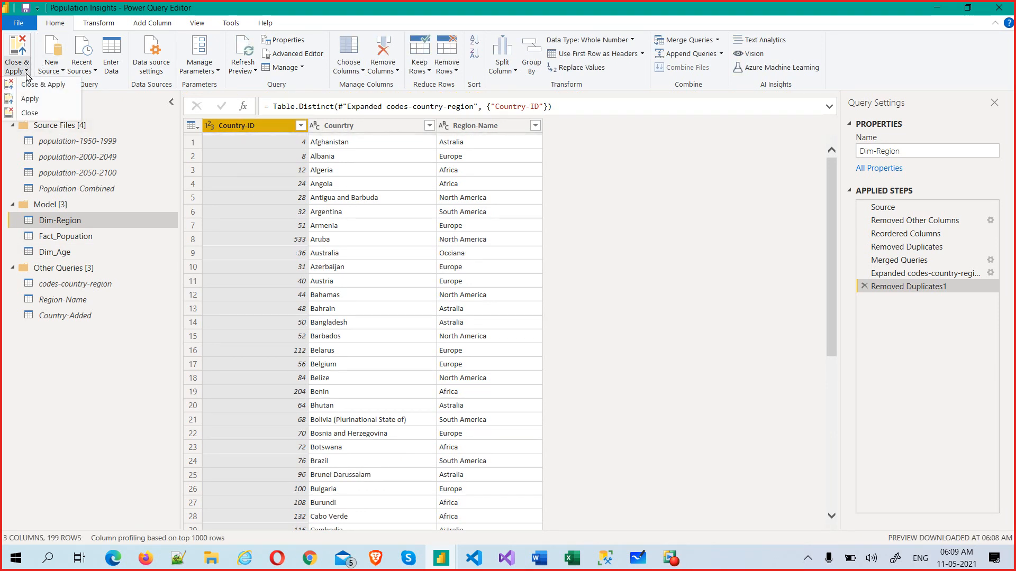
{"action": "left_click", "coordinate": [33, 85]}
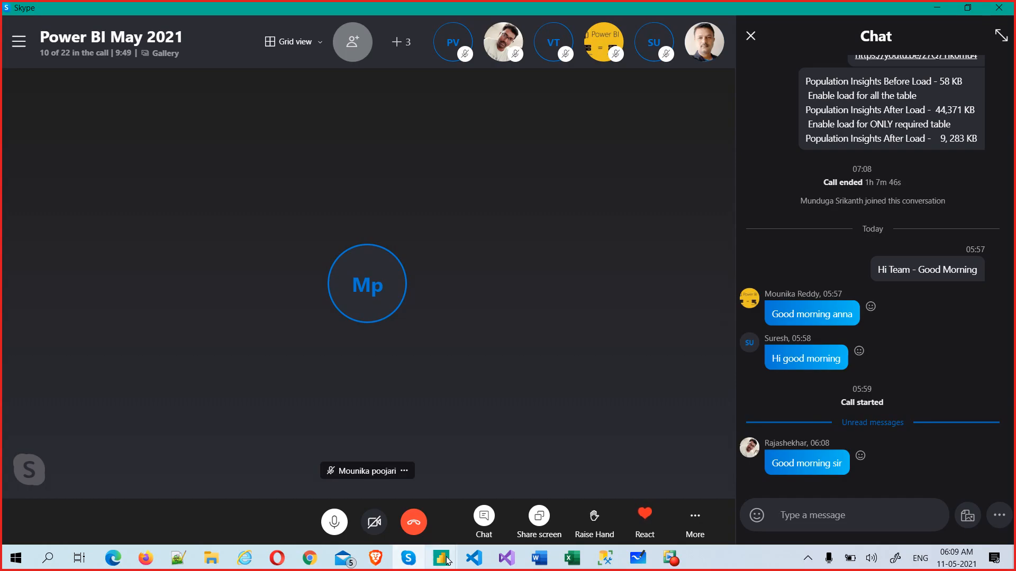
Step: Switch to the Population Insights window in Power BI Desktop
{"action": "left_click", "coordinate": [434, 557]}
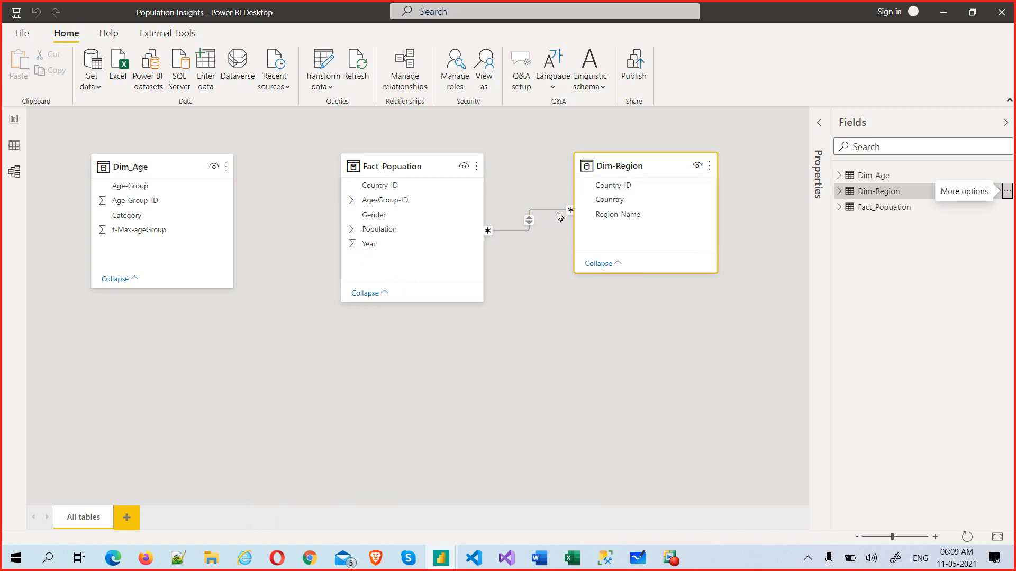
Step: Delete the many-to-many Country-ID relationship and redraw it from Dim-Region's Country-ID to Fact_Popuation's
{"action": "right_click", "coordinate": [526, 218]}
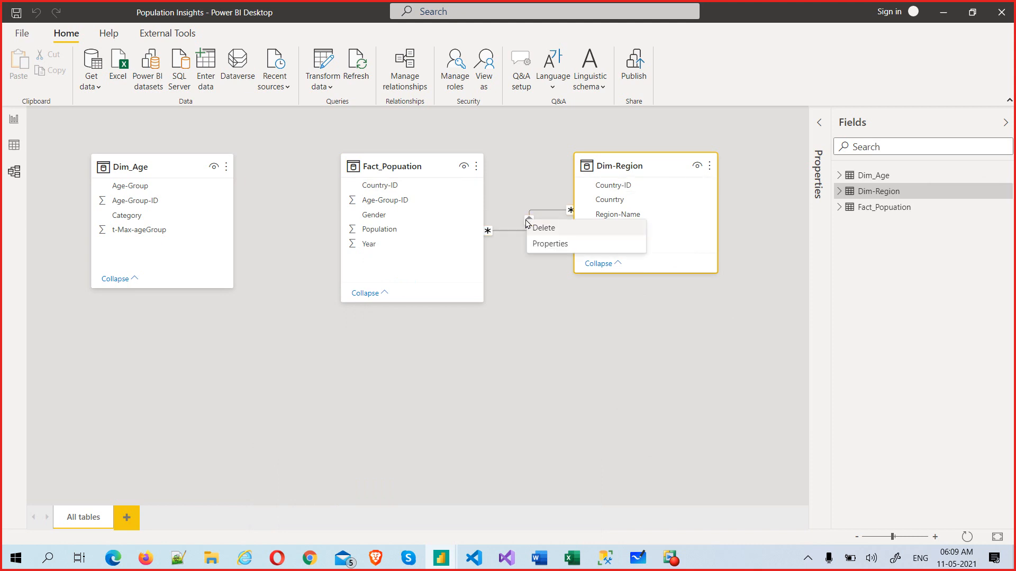
{"action": "left_click", "coordinate": [545, 229]}
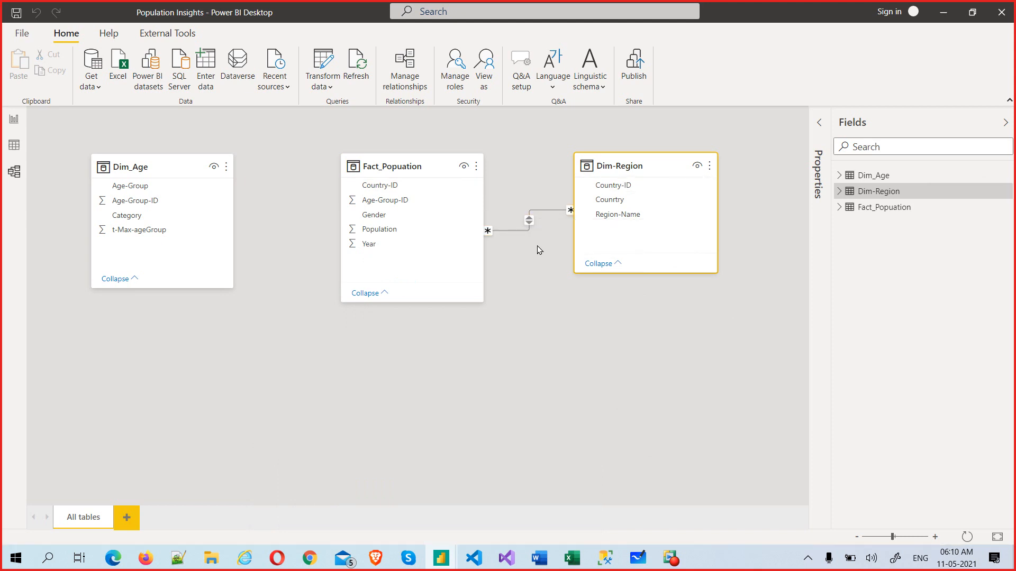
{"action": "left_click", "coordinate": [560, 298]}
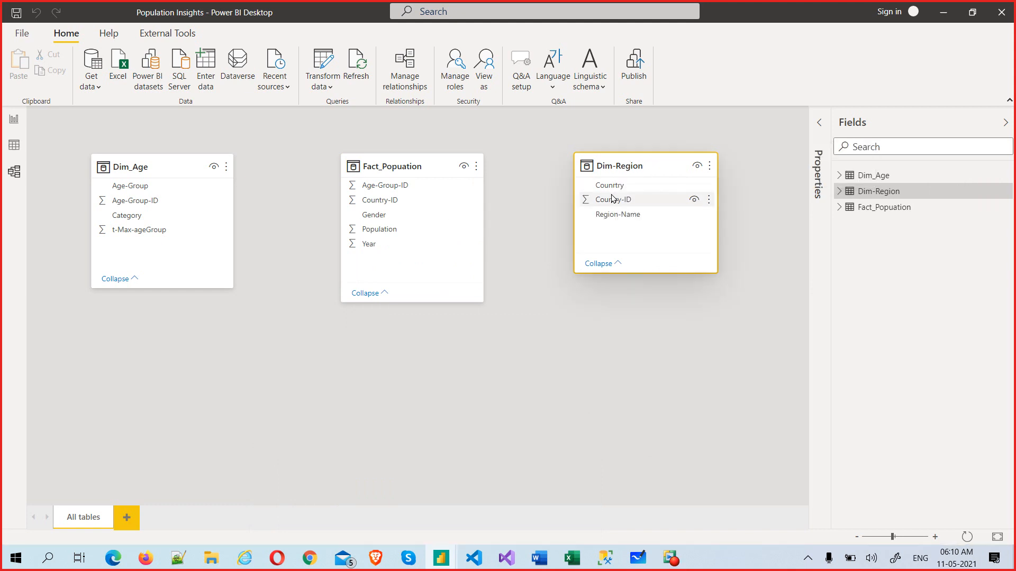
{"action": "left_click_drag", "start_coordinate": [612, 198], "coordinate": [428, 201]}
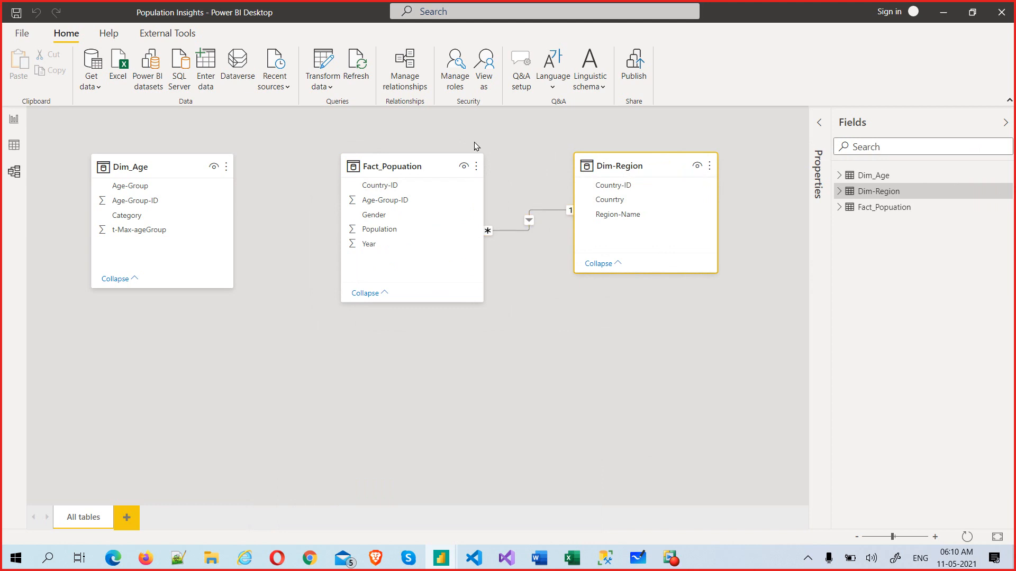
{"action": "left_click", "coordinate": [417, 76]}
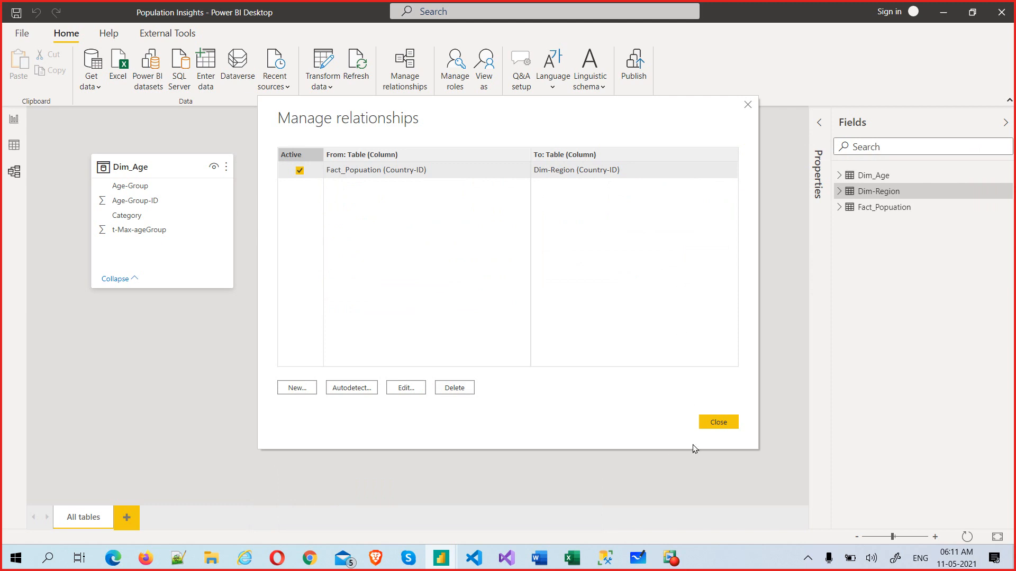
{"action": "left_click", "coordinate": [728, 422]}
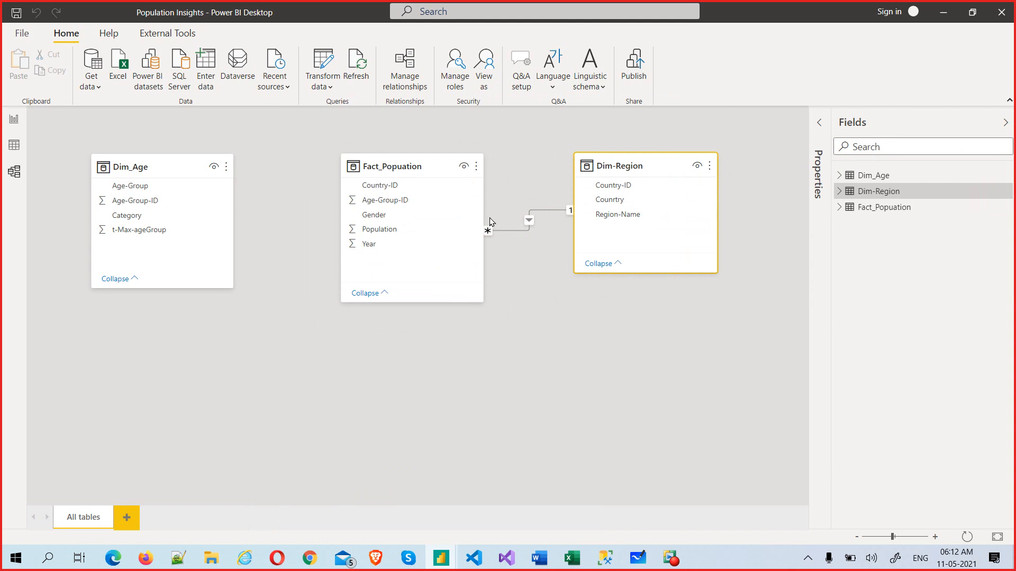
Step: In the Power BI Notes document, select the 1 to 1, * to 1 and * to * cardinality lines
{"action": "key", "text": "alt+Tab"}
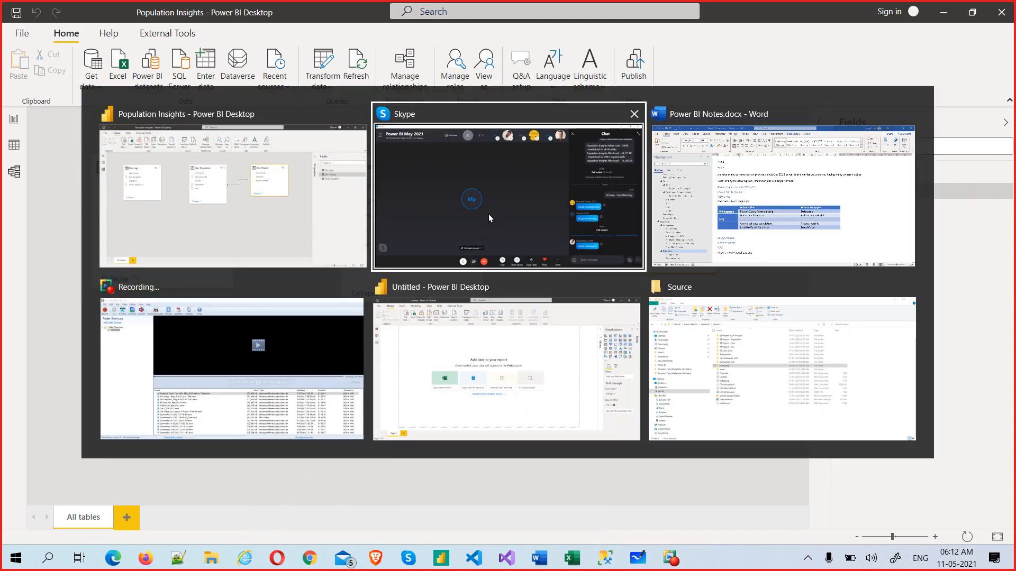
{"action": "key", "text": "alt+Tab"}
{"action": "scroll", "coordinate": [487, 214], "scroll_direction": "up", "scroll_amount": 3}
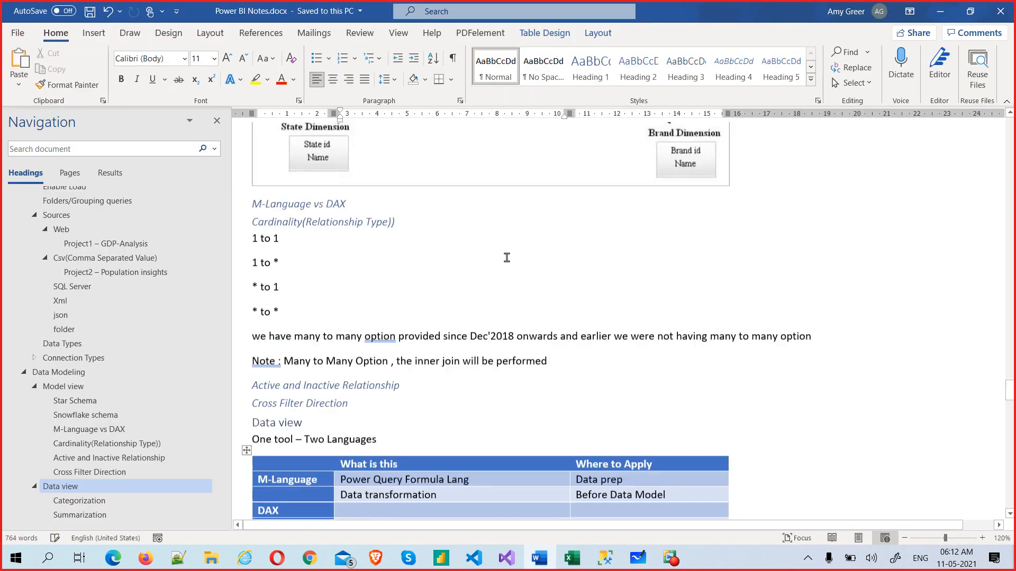
{"action": "triple_click", "coordinate": [253, 245]}
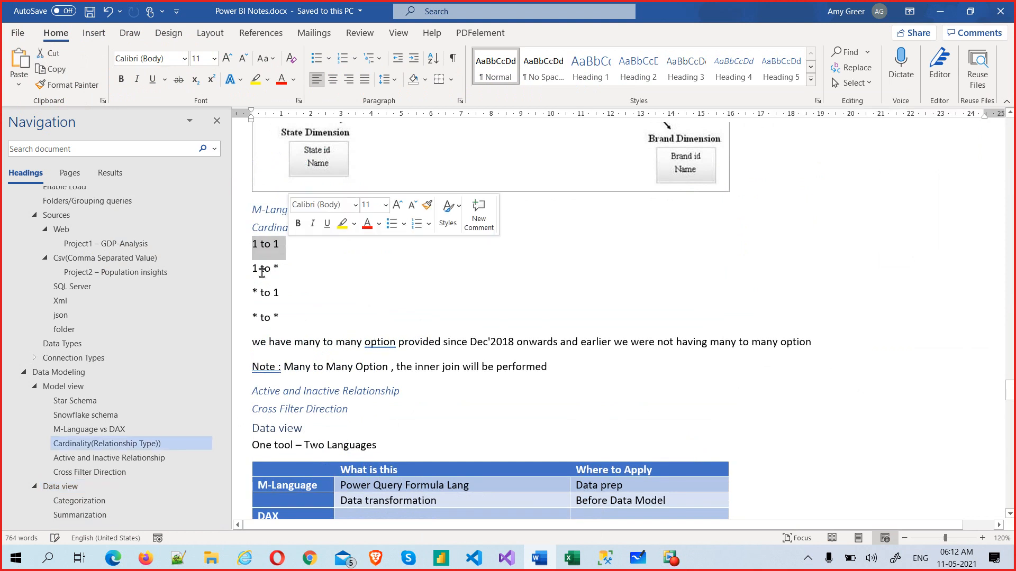
{"action": "triple_click", "coordinate": [255, 292]}
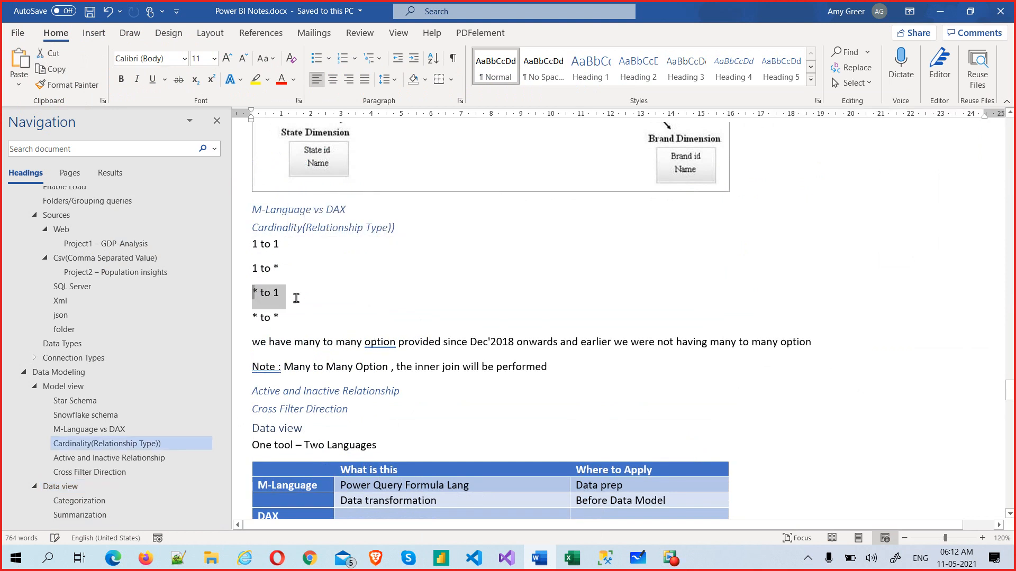
{"action": "triple_click", "coordinate": [256, 317]}
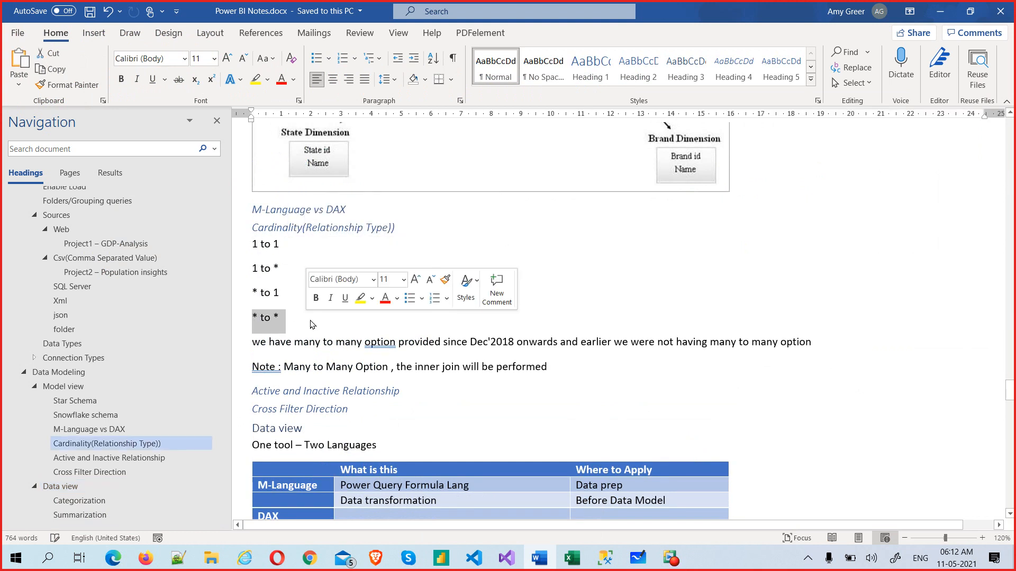
{"action": "left_click", "coordinate": [279, 317]}
{"action": "triple_click", "coordinate": [252, 320]}
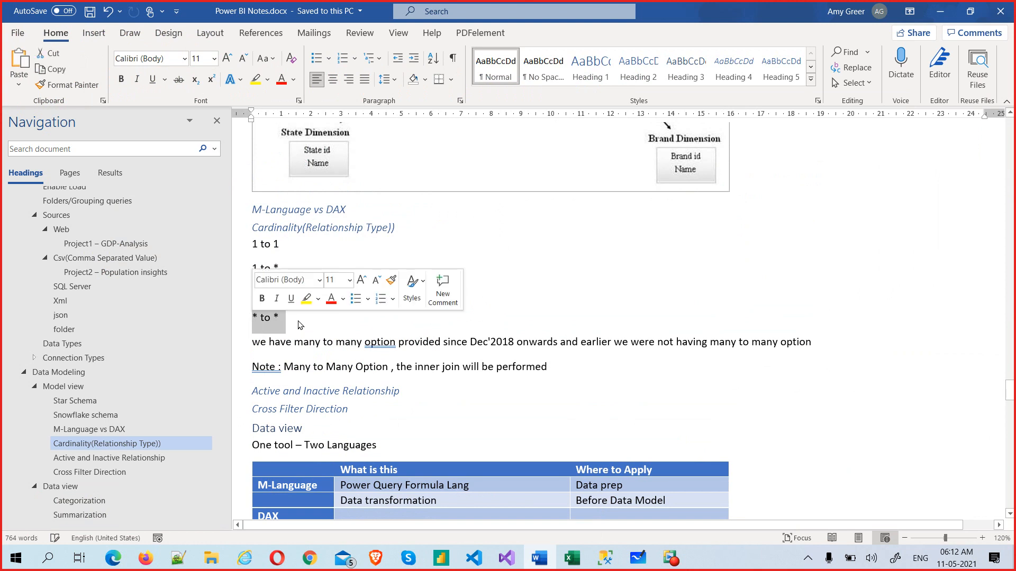
Step: Reselect the first three cardinality lines and the * to * line, then return to Power BI
{"action": "left_click", "coordinate": [281, 294]}
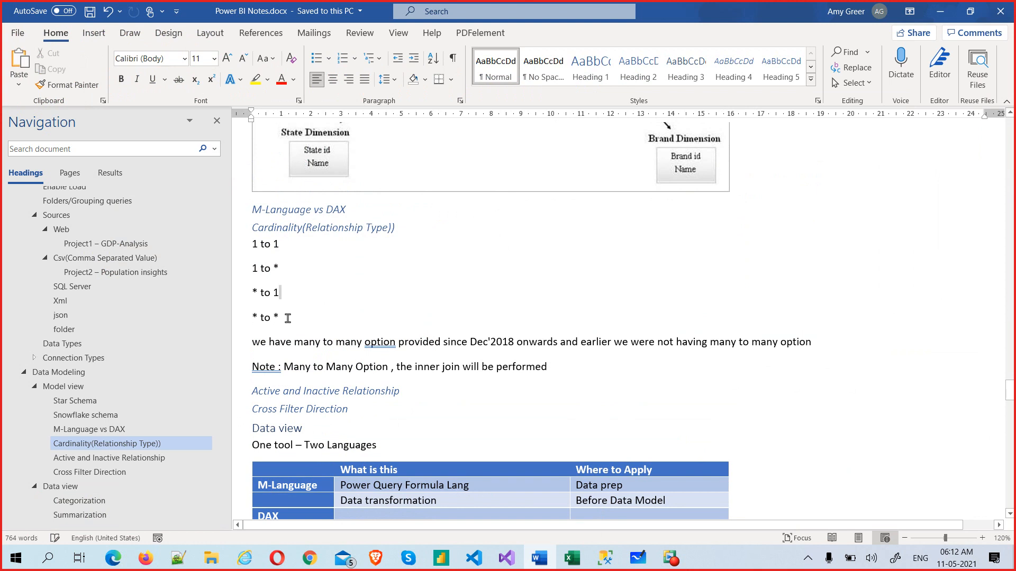
{"action": "left_click_drag", "start_coordinate": [286, 317], "coordinate": [247, 316]}
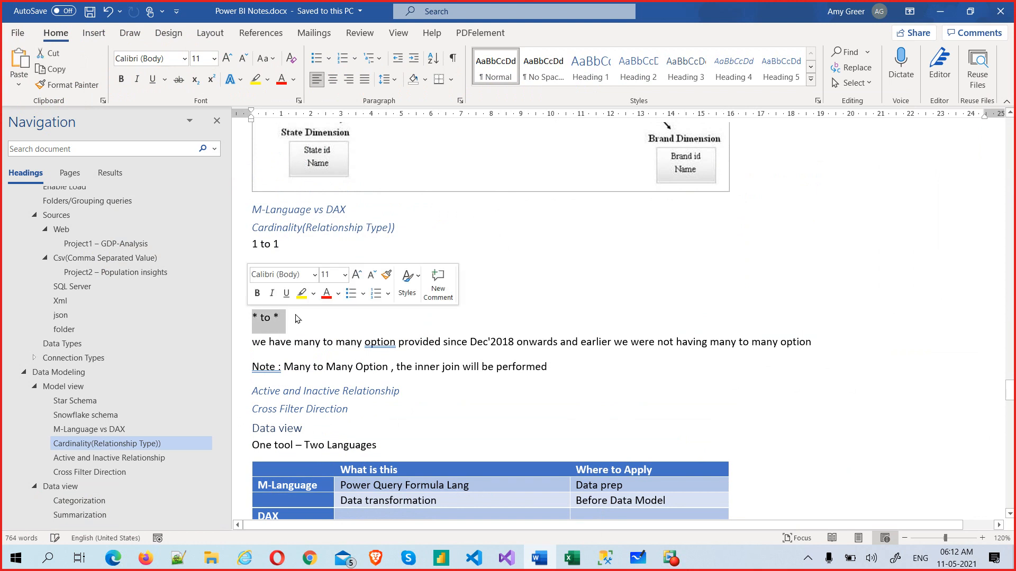
{"action": "left_click", "coordinate": [280, 292]}
{"action": "left_click_drag", "start_coordinate": [279, 289], "coordinate": [256, 242]}
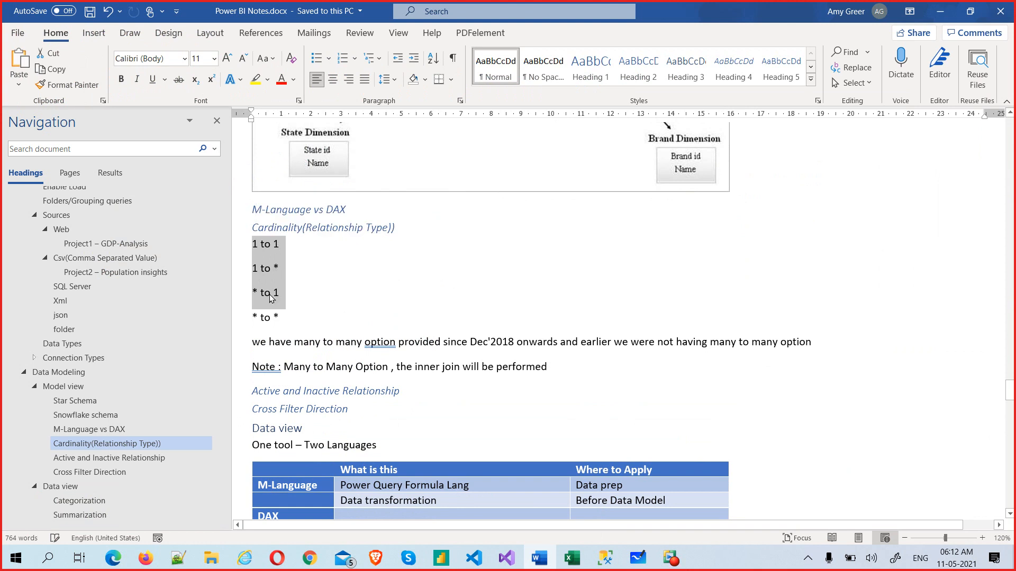
{"action": "left_click", "coordinate": [290, 321]}
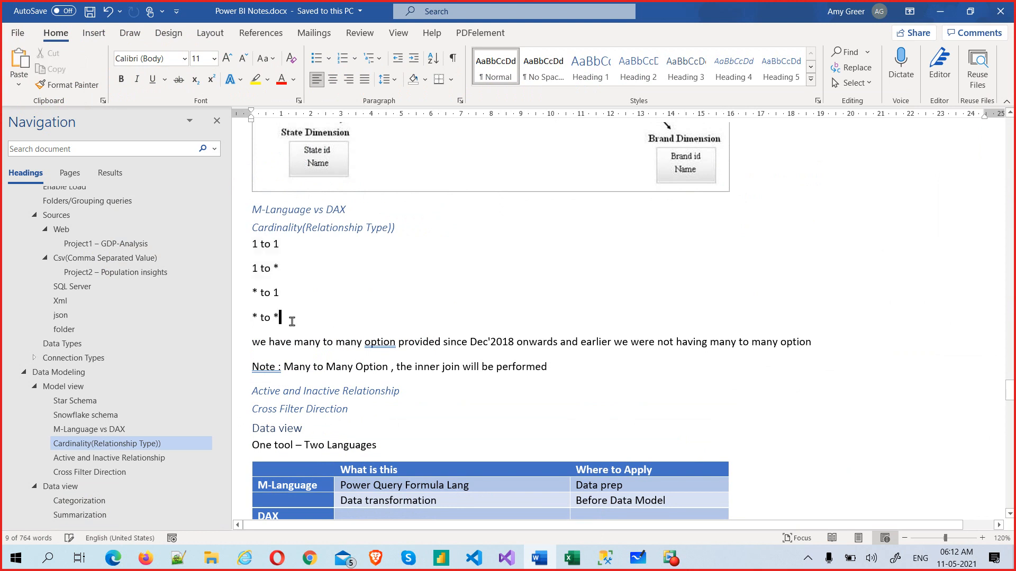
{"action": "left_click_drag", "start_coordinate": [291, 321], "coordinate": [258, 321]}
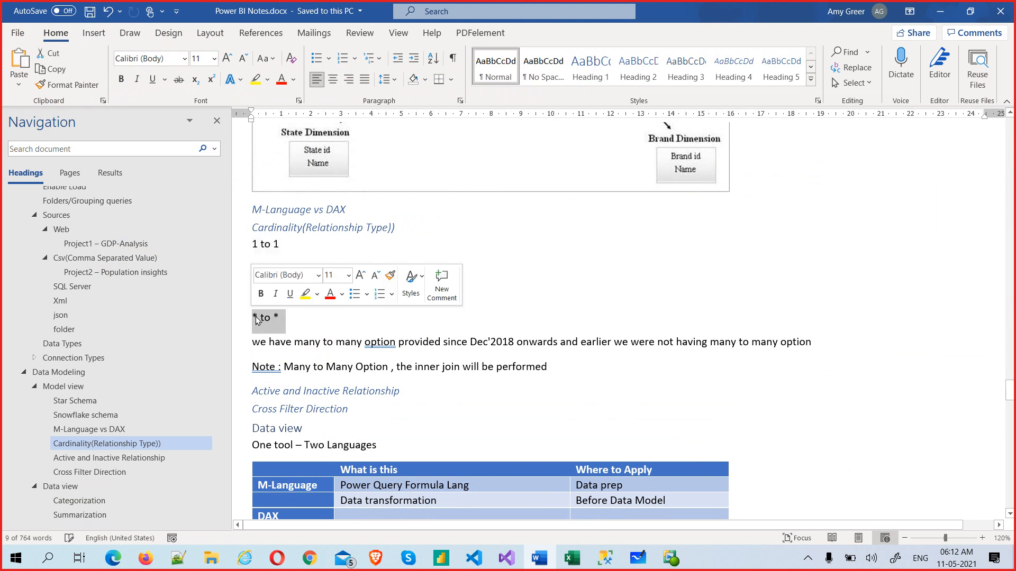
{"action": "left_click", "coordinate": [295, 317]}
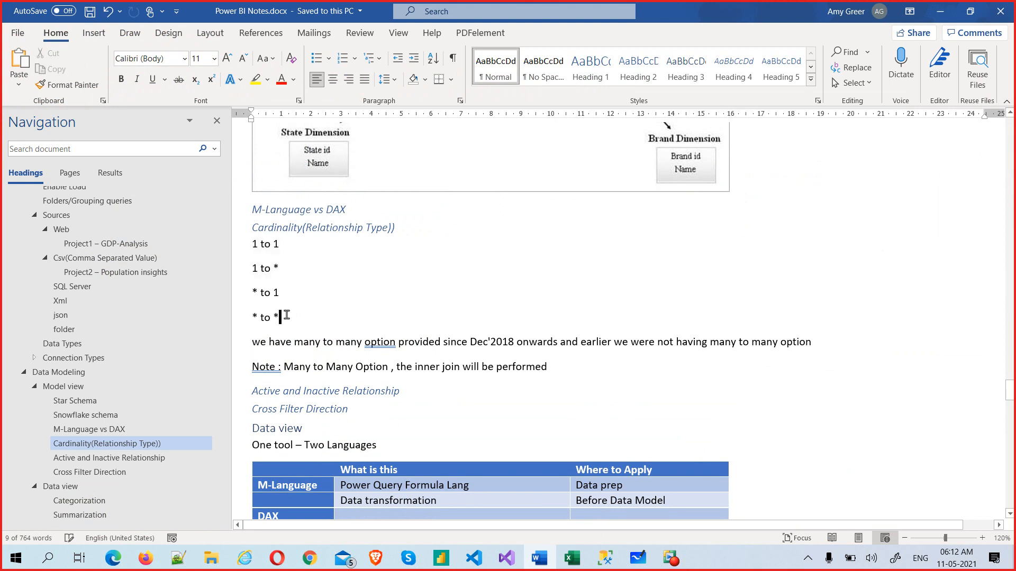
{"action": "left_click_drag", "start_coordinate": [283, 317], "coordinate": [256, 317]}
{"action": "key", "text": "alt+Tab"}
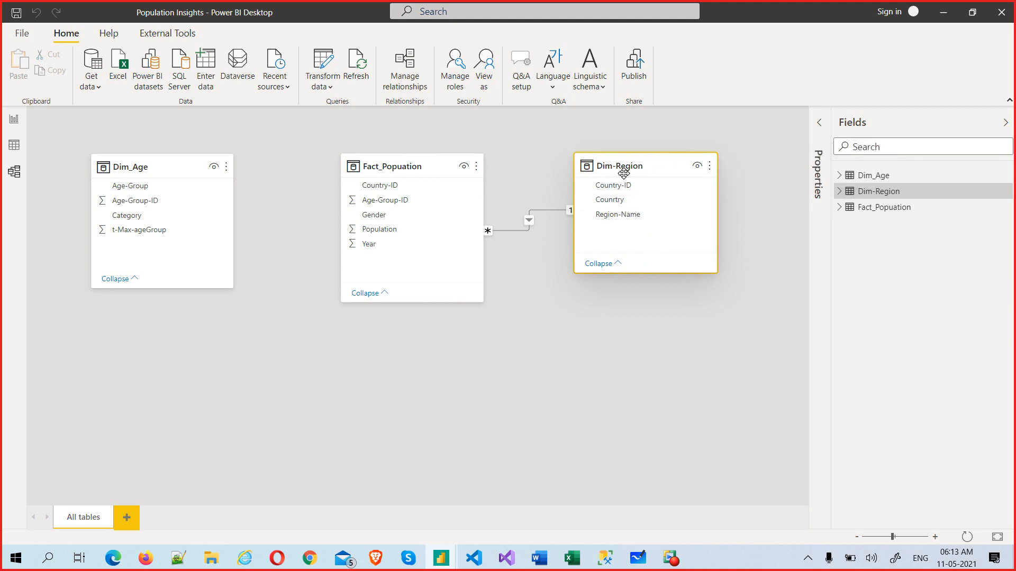
Step: Open the More options menu on the Fact_Popuation table card
{"action": "mouse_move", "coordinate": [623, 169]}
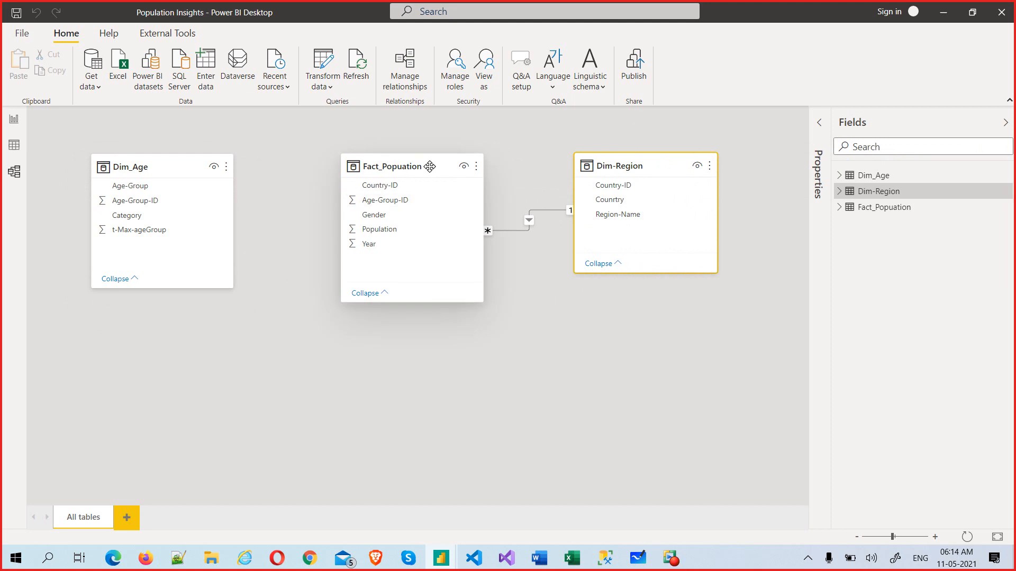
{"action": "left_click", "coordinate": [475, 167]}
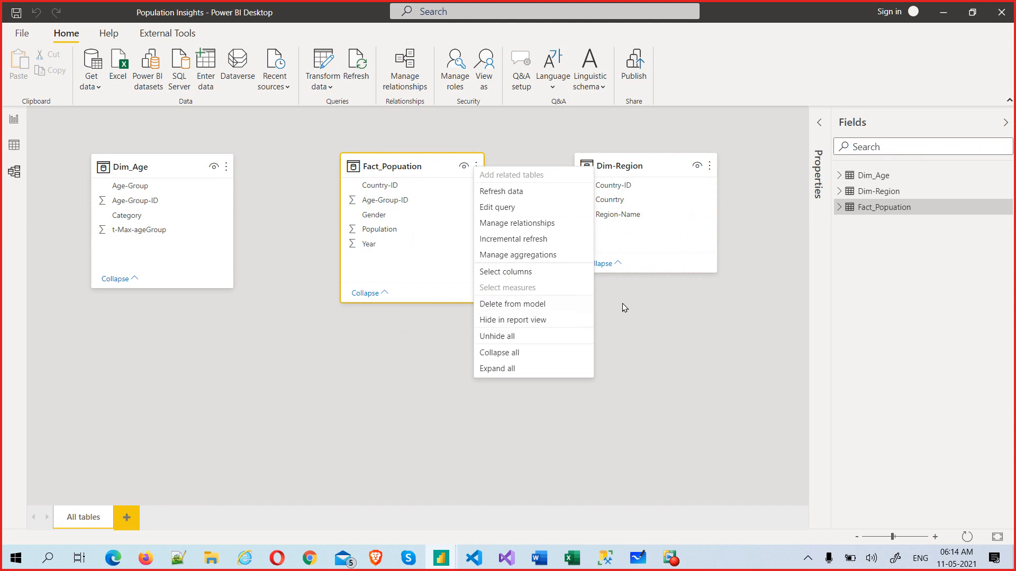
{"action": "left_click", "coordinate": [641, 308]}
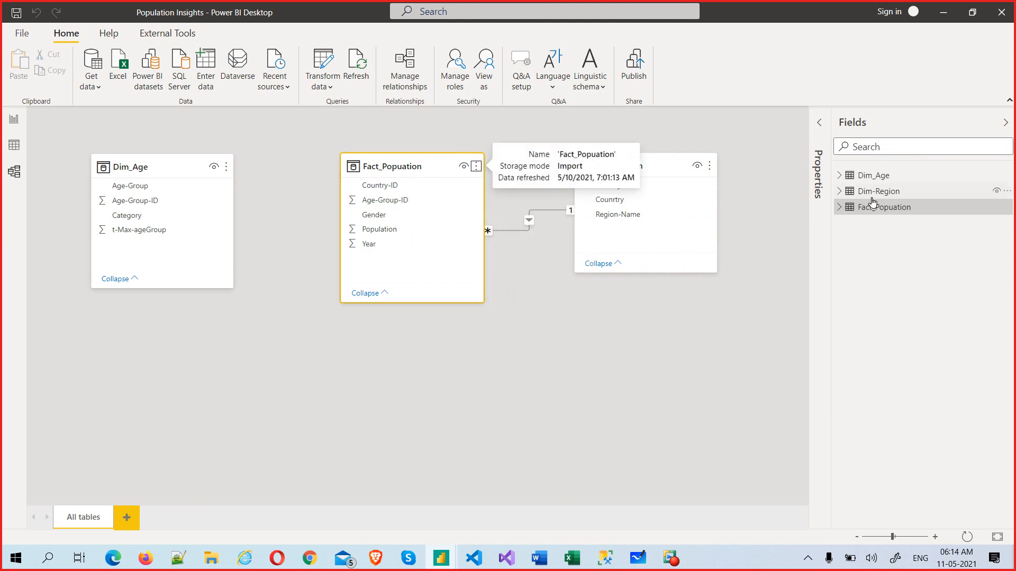
{"action": "left_click", "coordinate": [1003, 207]}
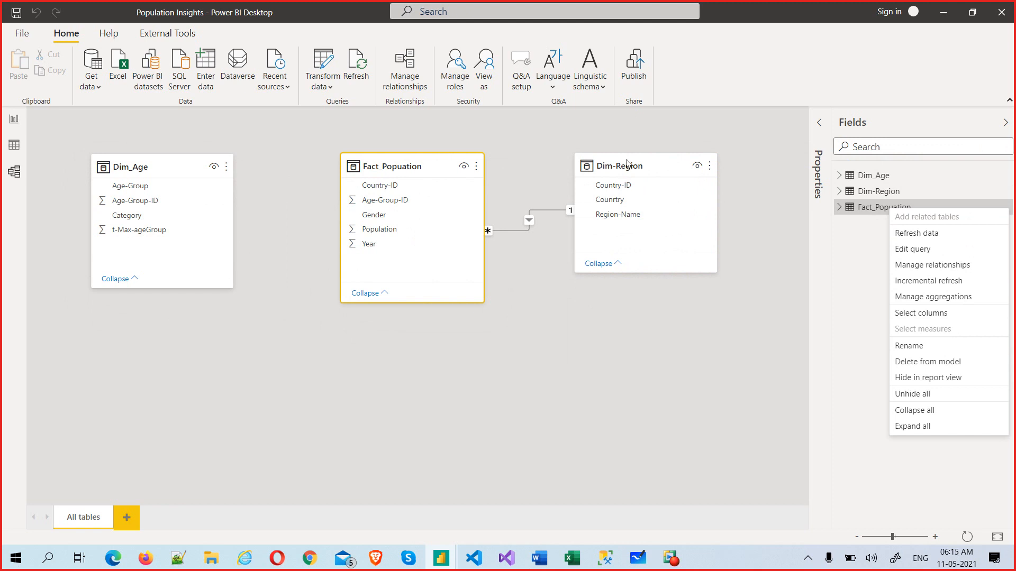
{"action": "left_click", "coordinate": [630, 169]}
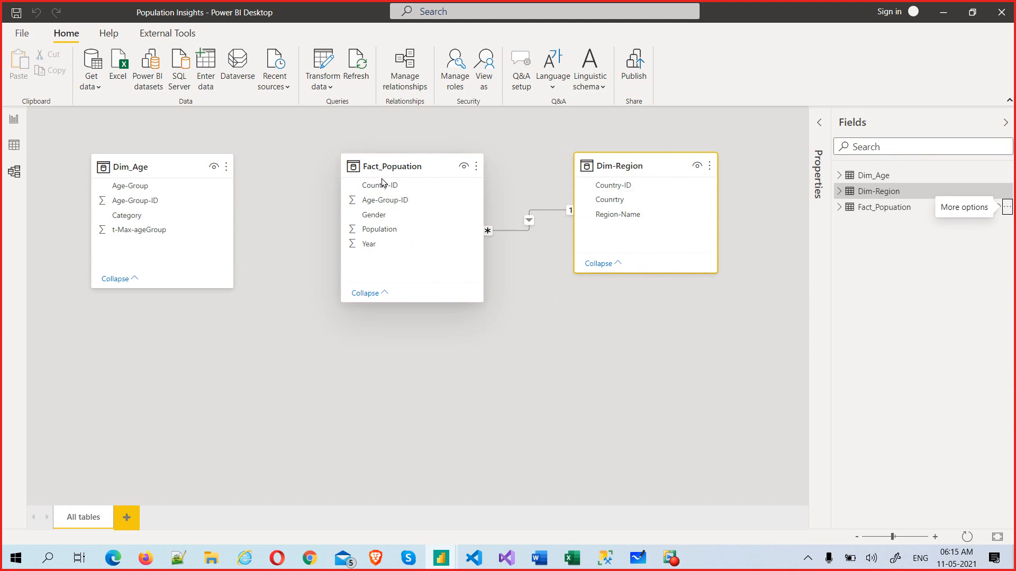
{"action": "mouse_move", "coordinate": [152, 161]}
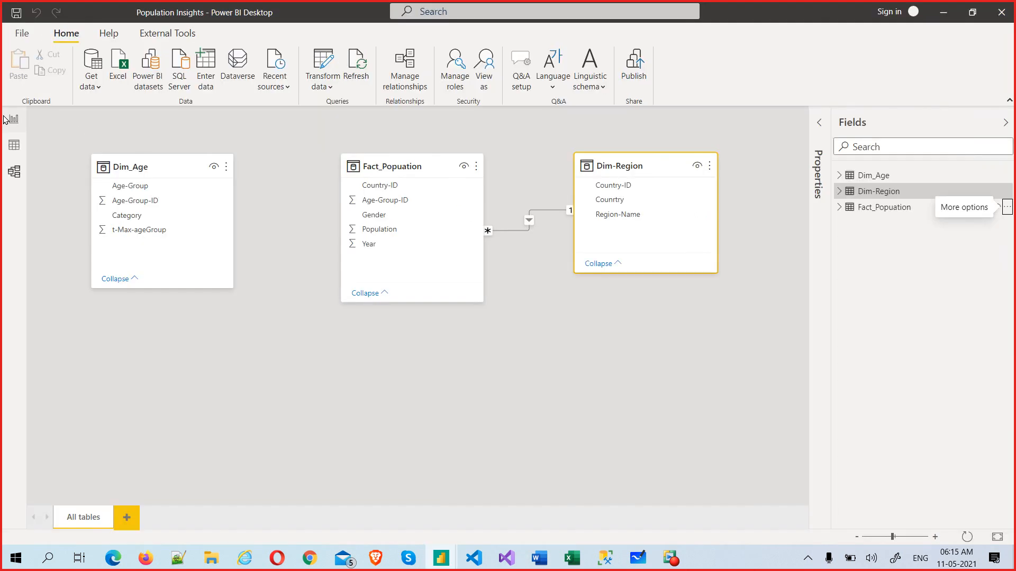
{"action": "left_click", "coordinate": [12, 119]}
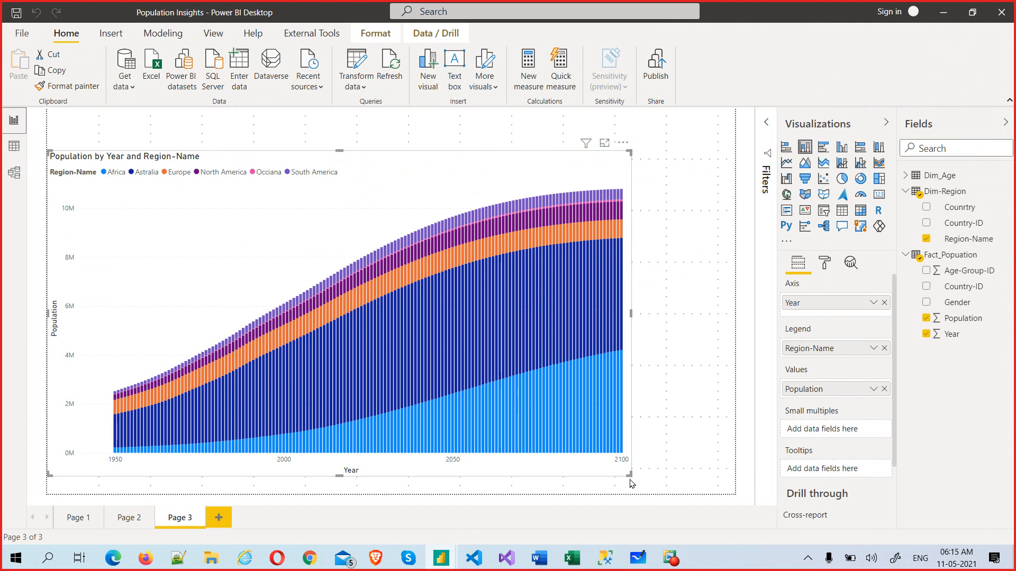
Step: Shrink the population chart, duplicate it with copy-paste, and move the copy to its right
{"action": "left_click_drag", "start_coordinate": [625, 475], "coordinate": [468, 461]}
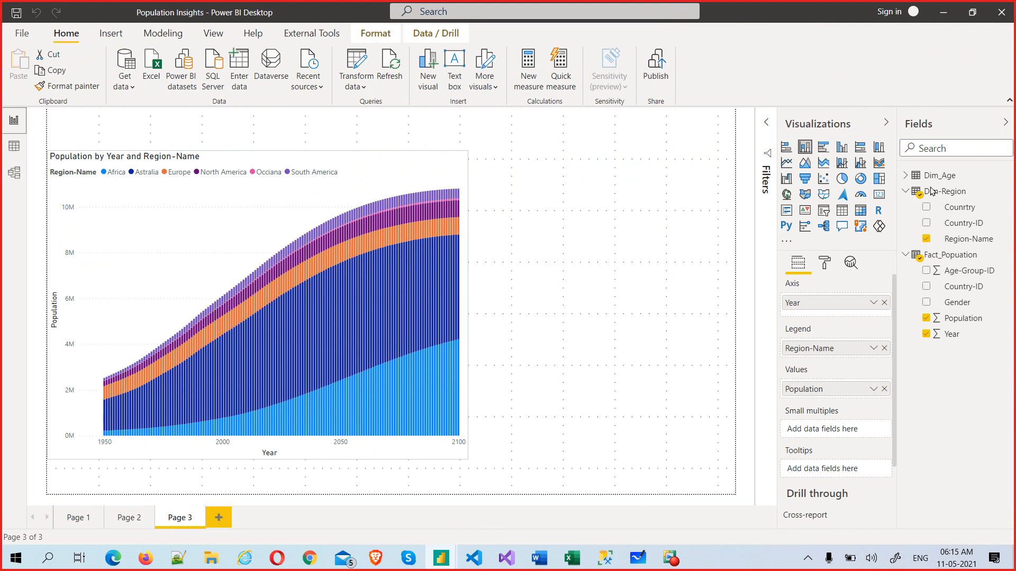
{"action": "left_click", "coordinate": [906, 175]}
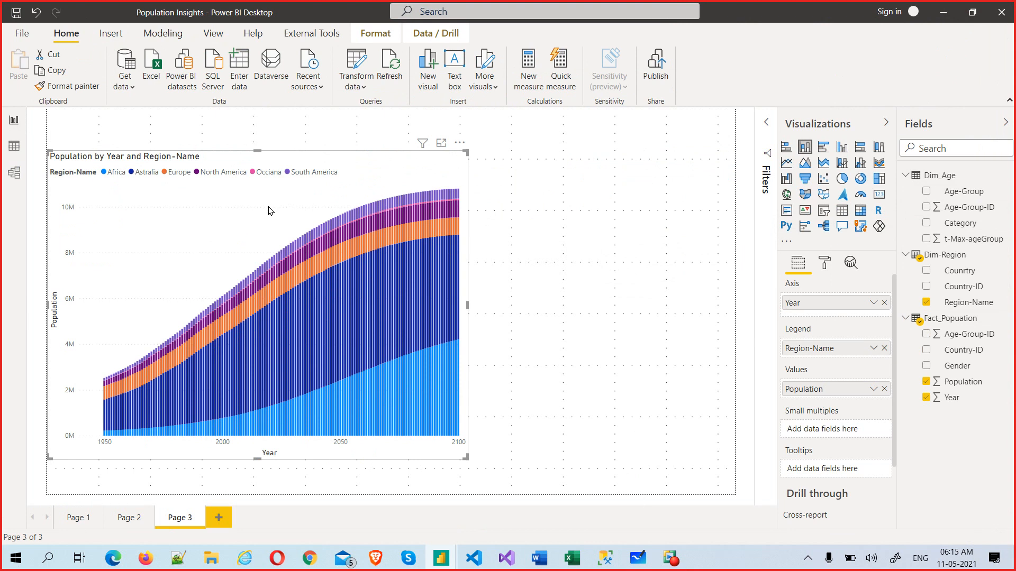
{"action": "key", "text": "ctrl+c"}
{"action": "key", "text": "ctrl+v"}
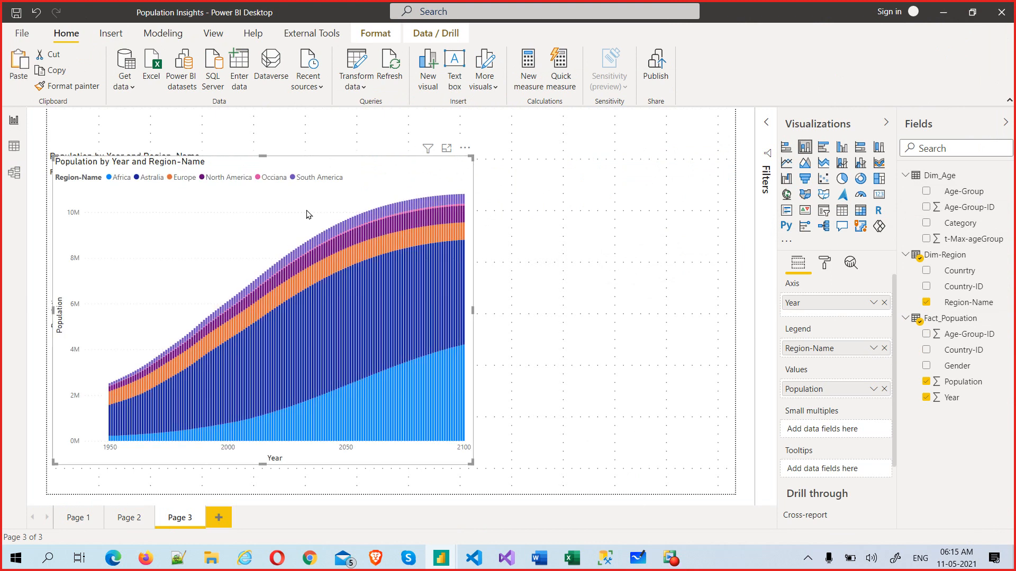
{"action": "left_click_drag", "start_coordinate": [435, 217], "coordinate": [668, 227]}
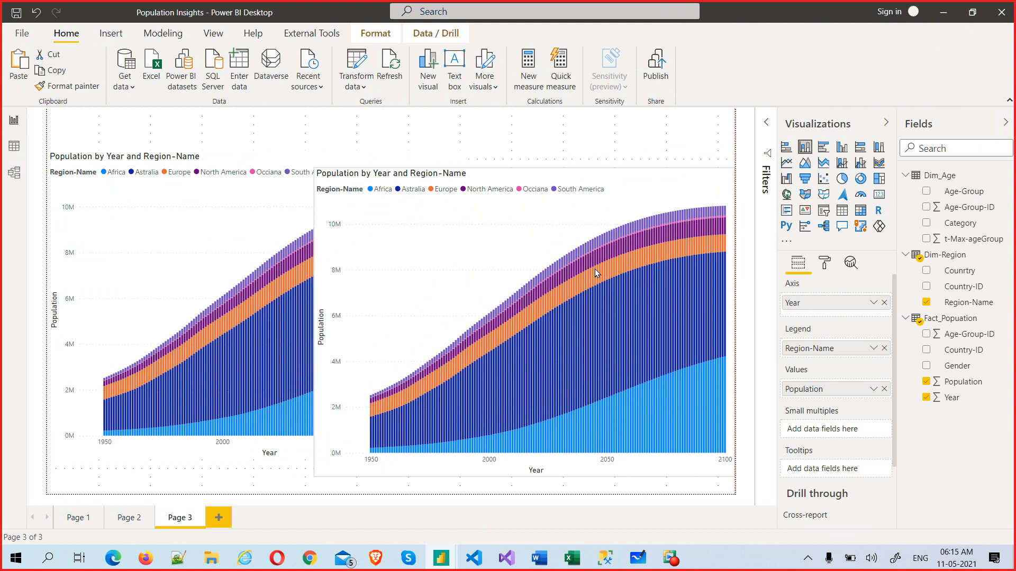
{"action": "left_click_drag", "start_coordinate": [313, 476], "coordinate": [443, 478]}
Step: Narrow the original chart and raise the copy so both sit side by side
{"action": "left_click", "coordinate": [387, 329]}
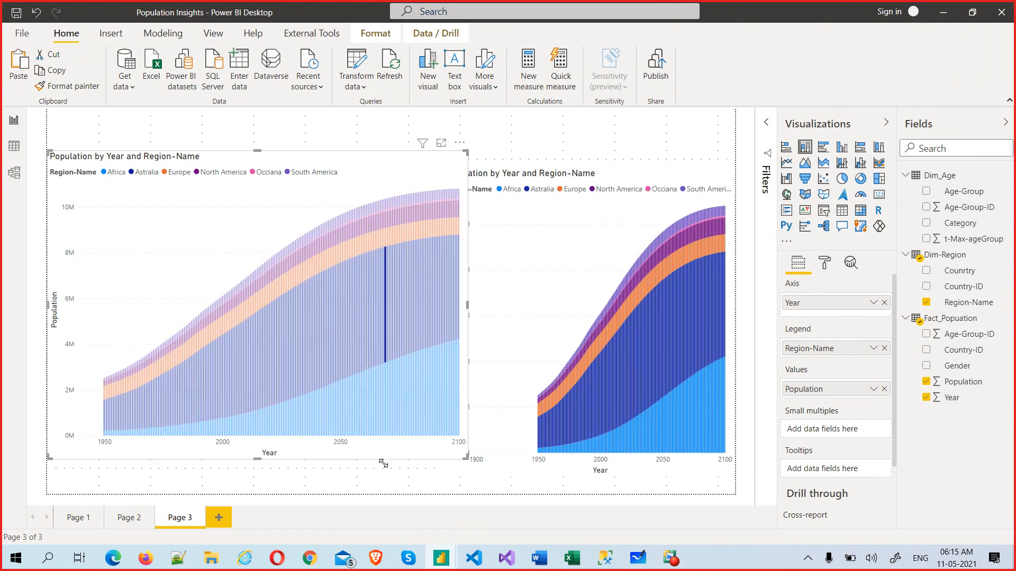
{"action": "left_click_drag", "start_coordinate": [466, 458], "coordinate": [391, 475]}
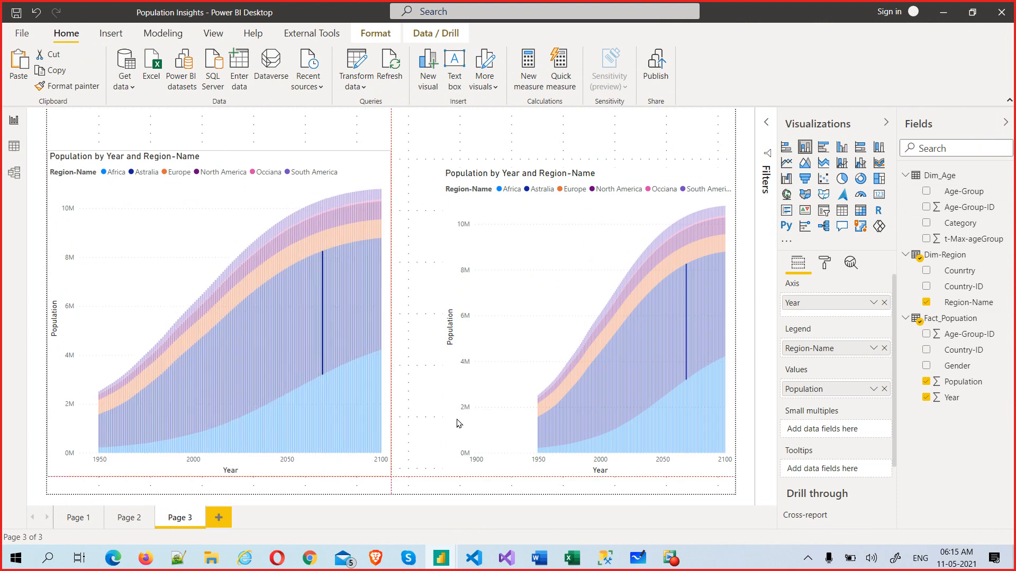
{"action": "left_click_drag", "start_coordinate": [519, 295], "coordinate": [493, 276]}
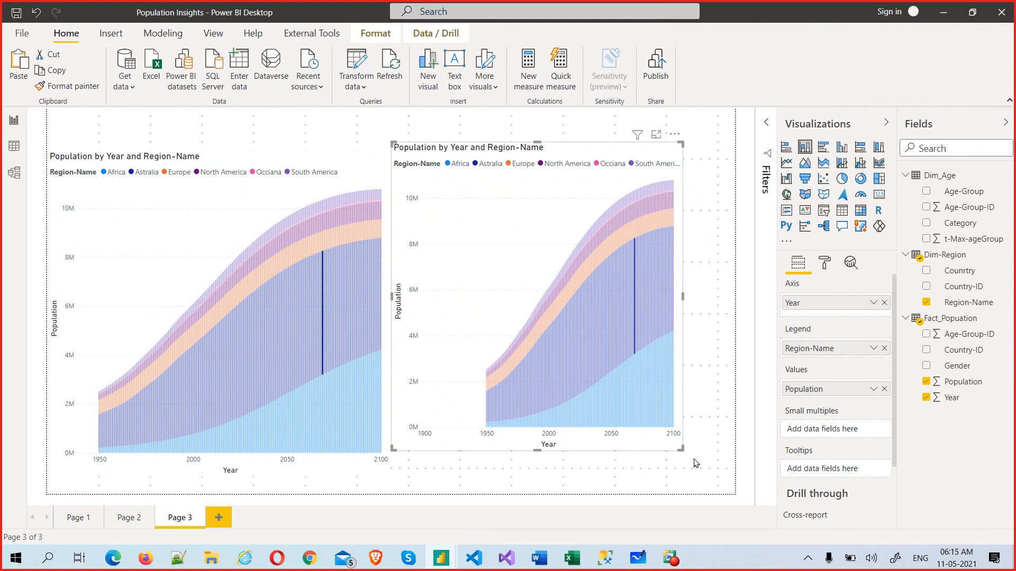
{"action": "left_click", "coordinate": [724, 477]}
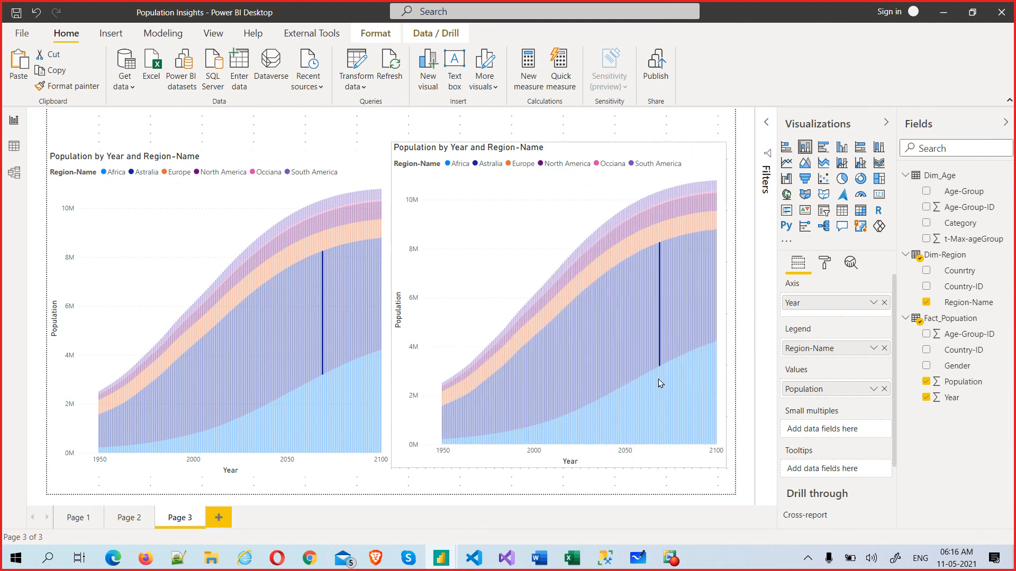
Step: Test cross-highlighting by selecting the Astralia series across both charts, then clear it
{"action": "left_click", "coordinate": [663, 359]}
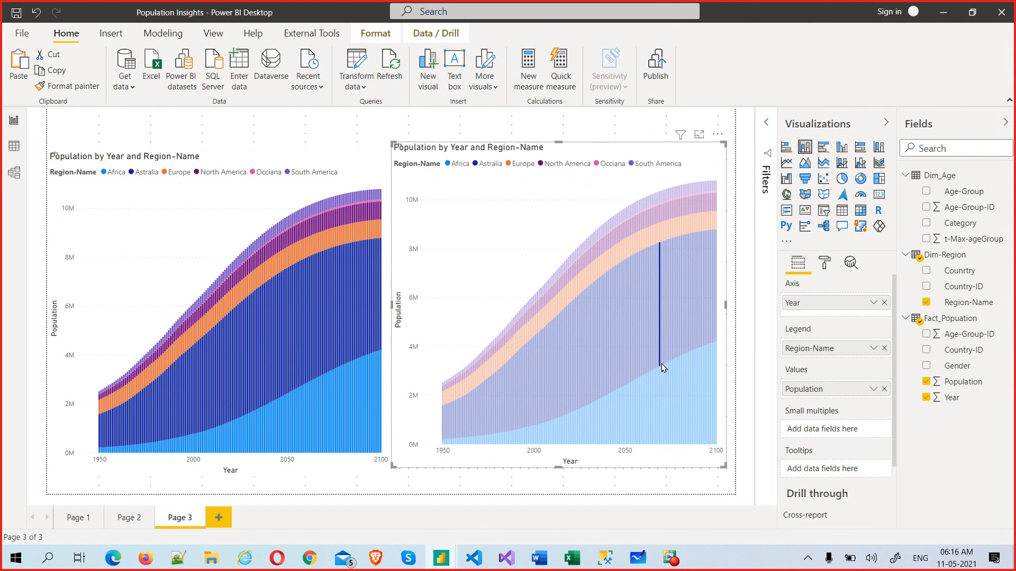
{"action": "left_click", "coordinate": [660, 364]}
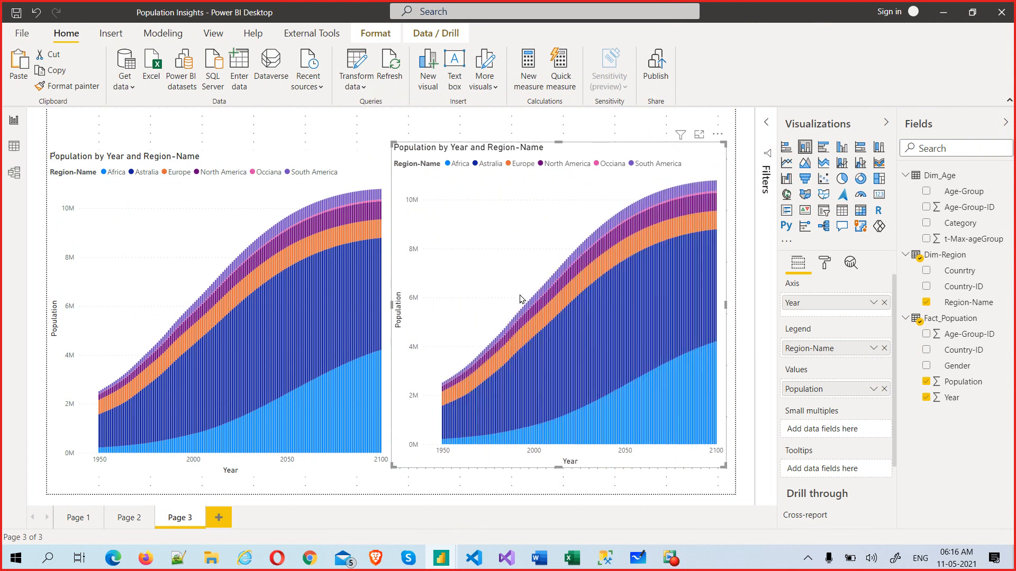
{"action": "left_click", "coordinate": [324, 314]}
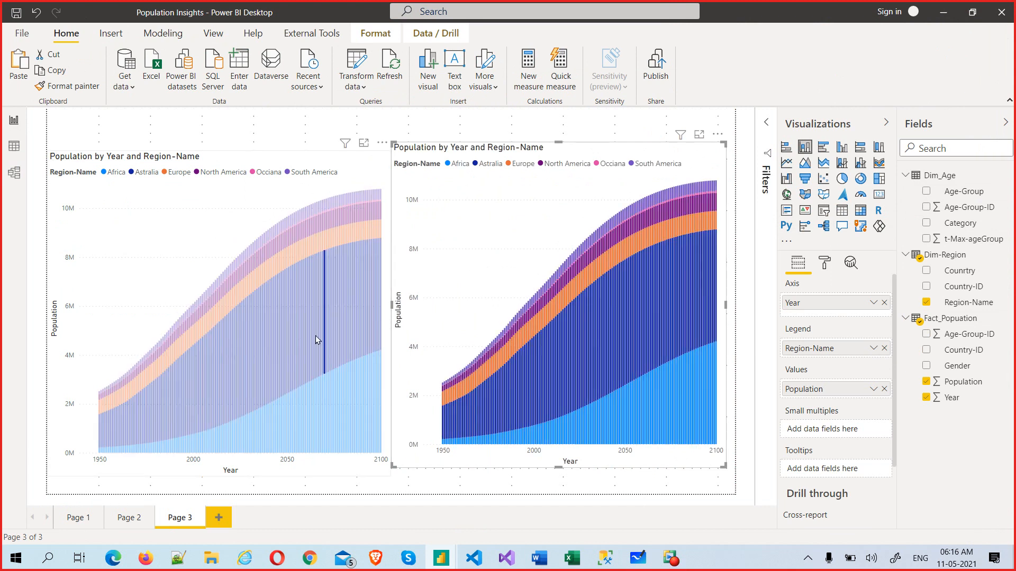
{"action": "left_click", "coordinate": [377, 349]}
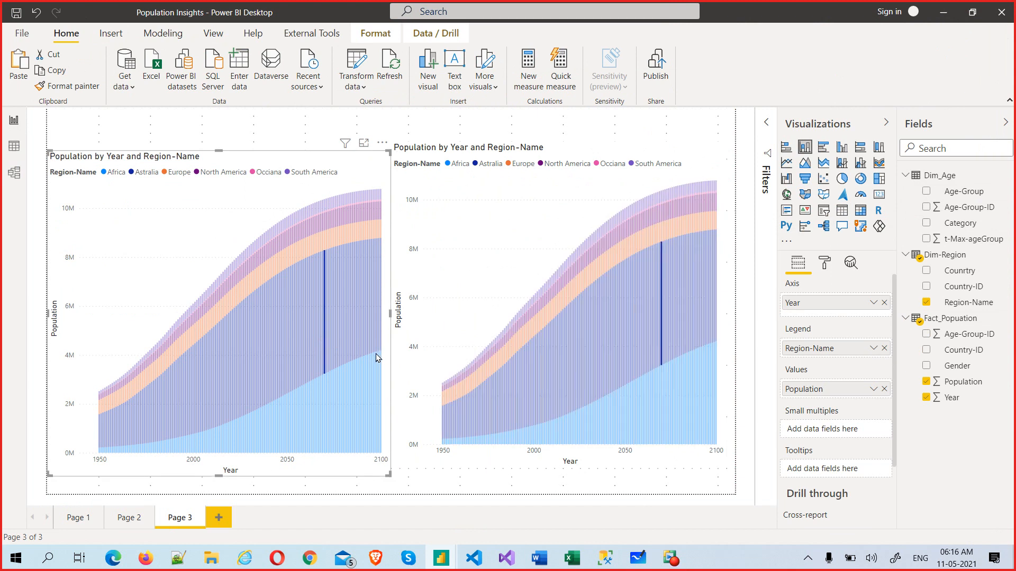
{"action": "mouse_move", "coordinate": [347, 356]}
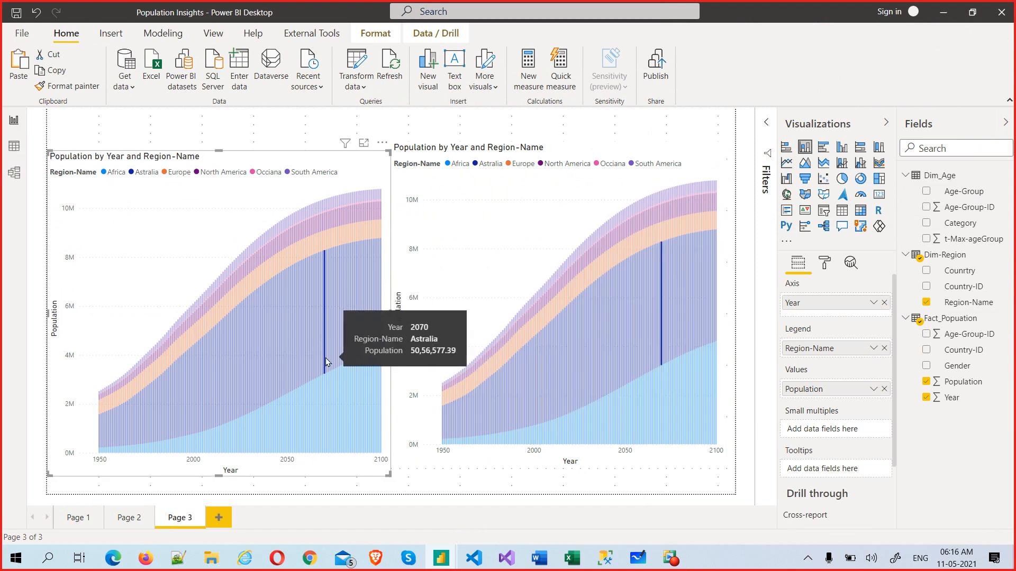
{"action": "left_click", "coordinate": [325, 363]}
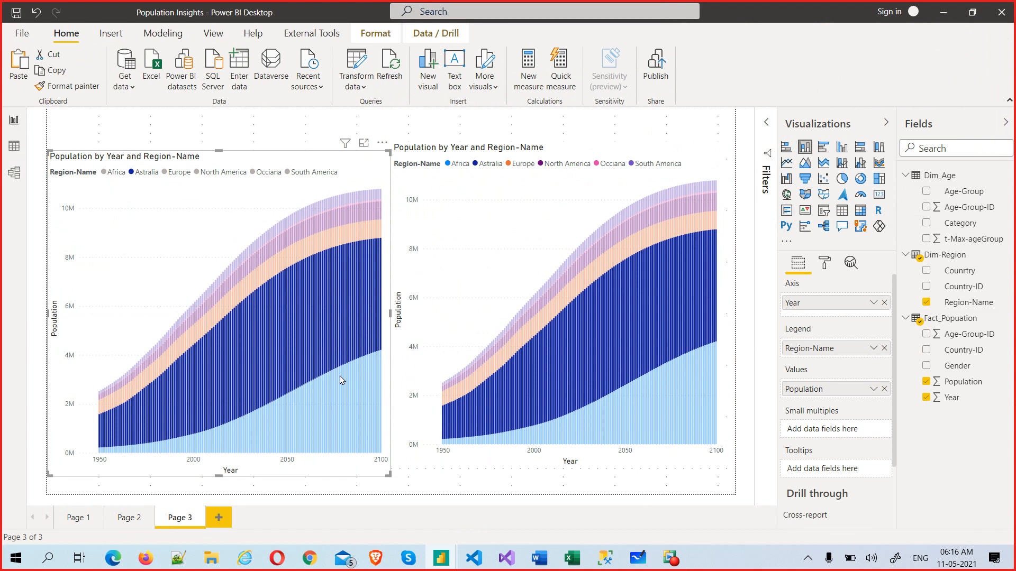
{"action": "left_click", "coordinate": [489, 297]}
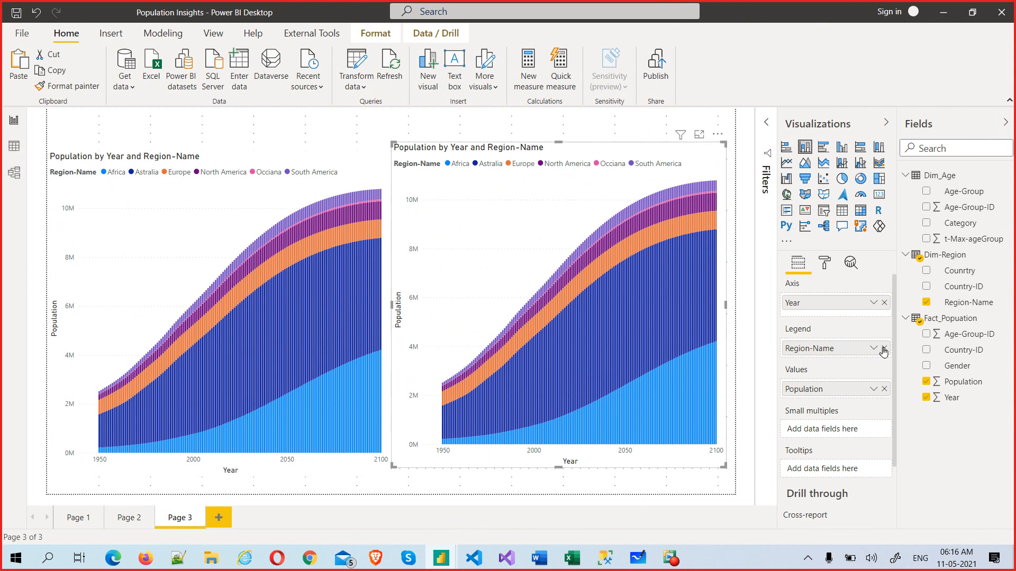
Step: Replace the copied chart's Region-Name legend with Dim_Age's Category and check the model diagram
{"action": "left_click", "coordinate": [882, 352]}
{"action": "left_click_drag", "start_coordinate": [955, 224], "coordinate": [820, 349]}
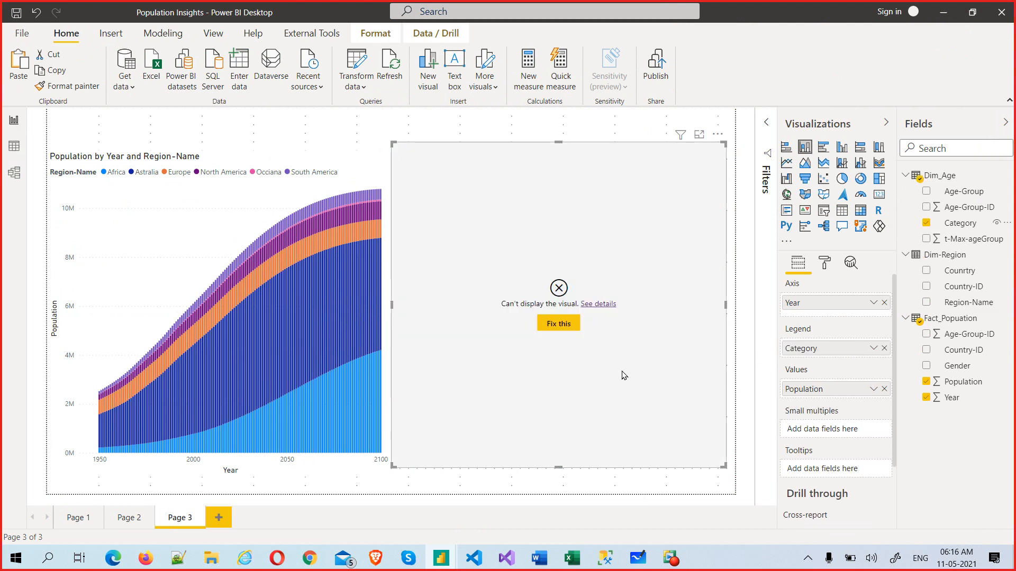
{"action": "left_click", "coordinate": [14, 172]}
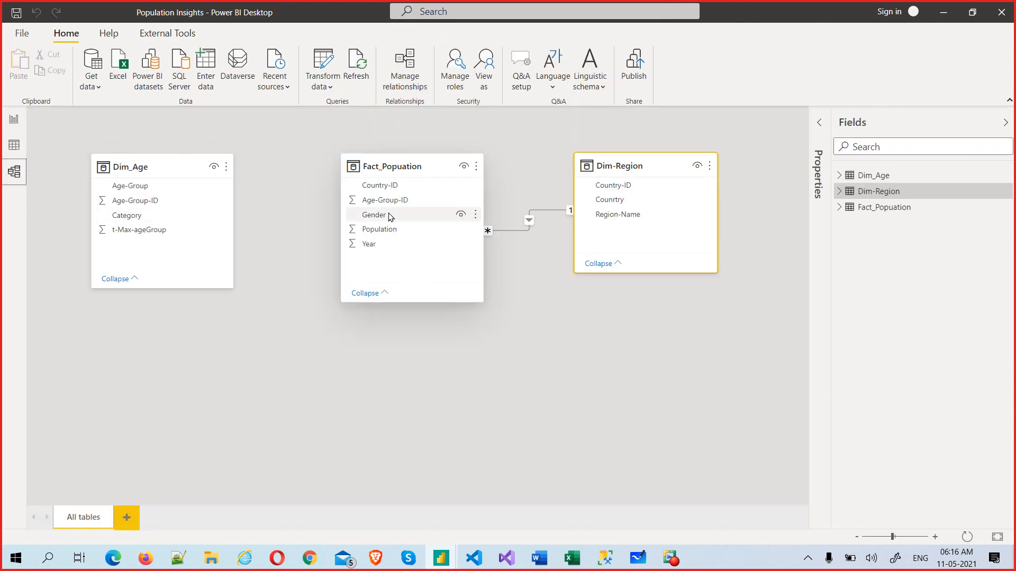
{"action": "left_click", "coordinate": [12, 121]}
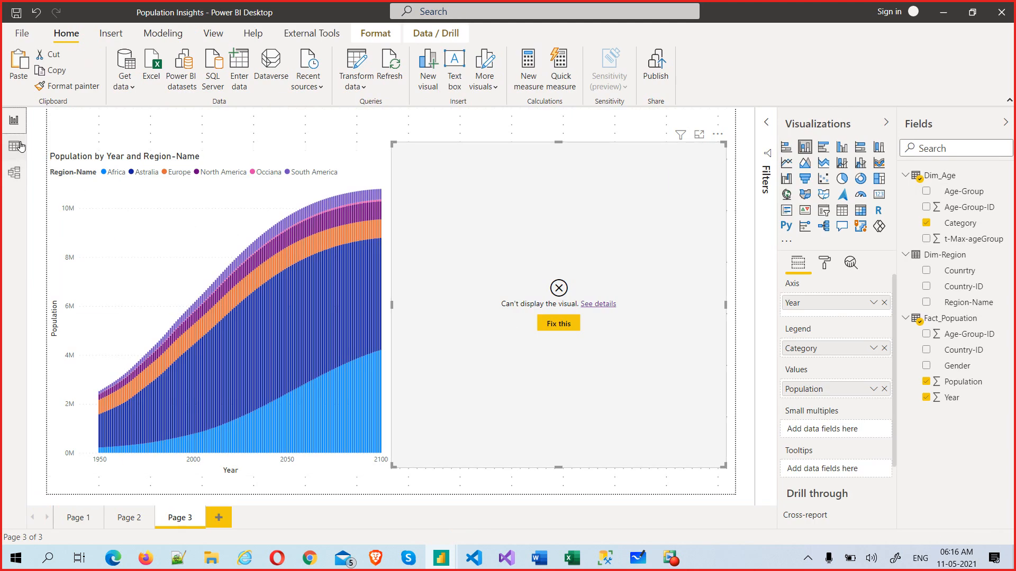
{"action": "left_click", "coordinate": [14, 172]}
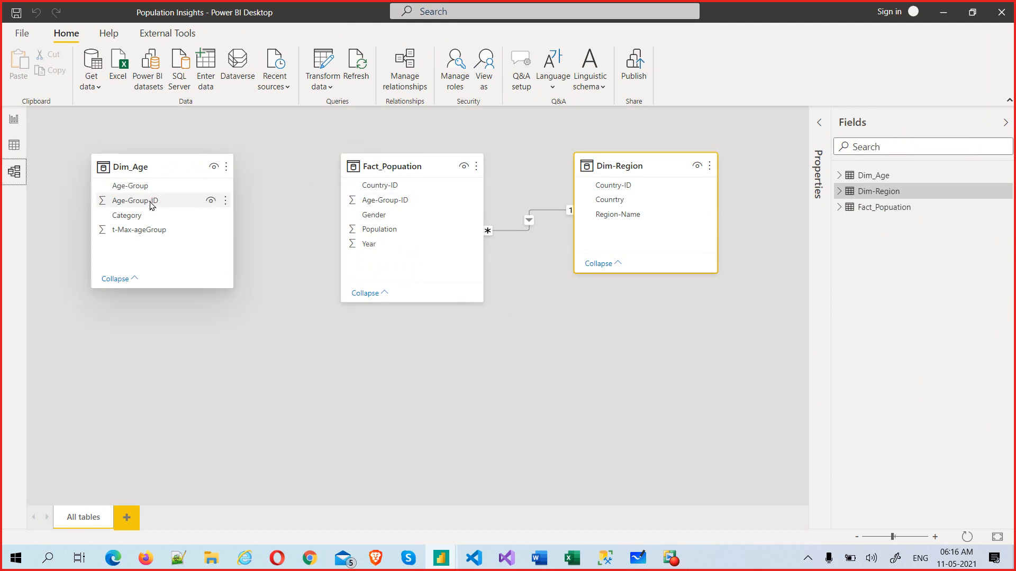
Step: Link Dim_Age's Age-Group-ID to Fact_Popuation as many-to-one, then go back to Page 3
{"action": "left_click_drag", "start_coordinate": [152, 205], "coordinate": [387, 208]}
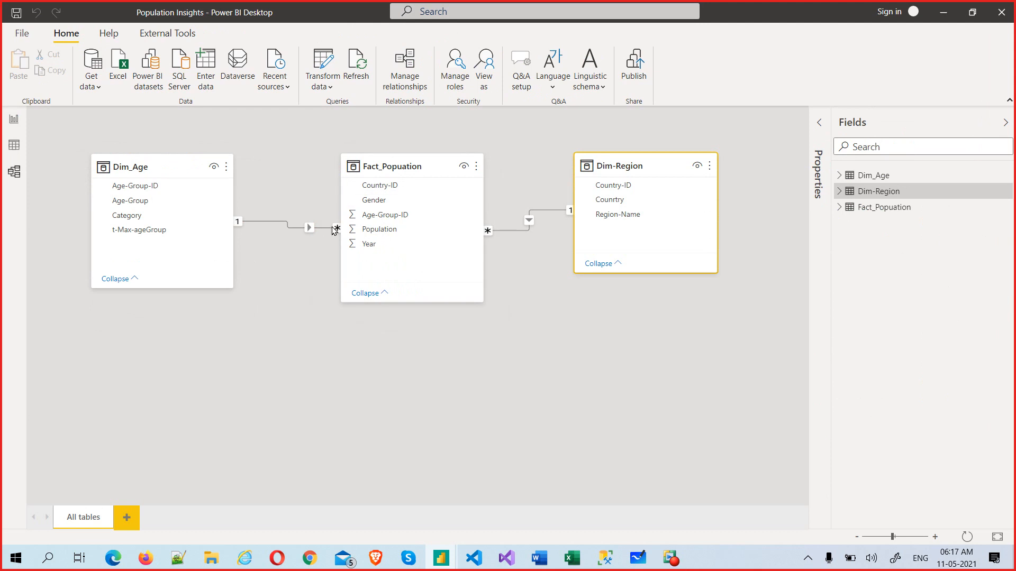
{"action": "double_click", "coordinate": [309, 223]}
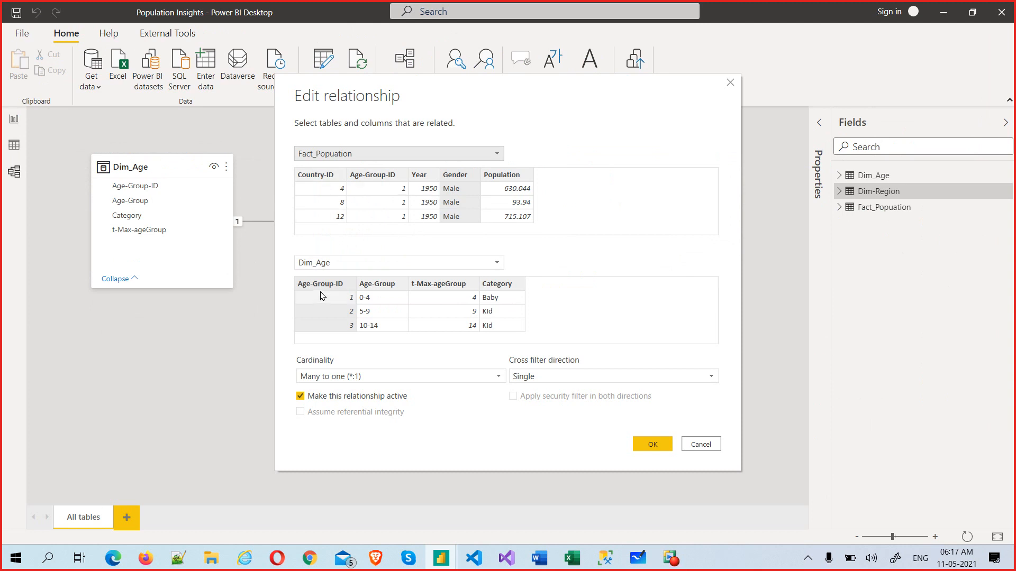
{"action": "left_click", "coordinate": [382, 175]}
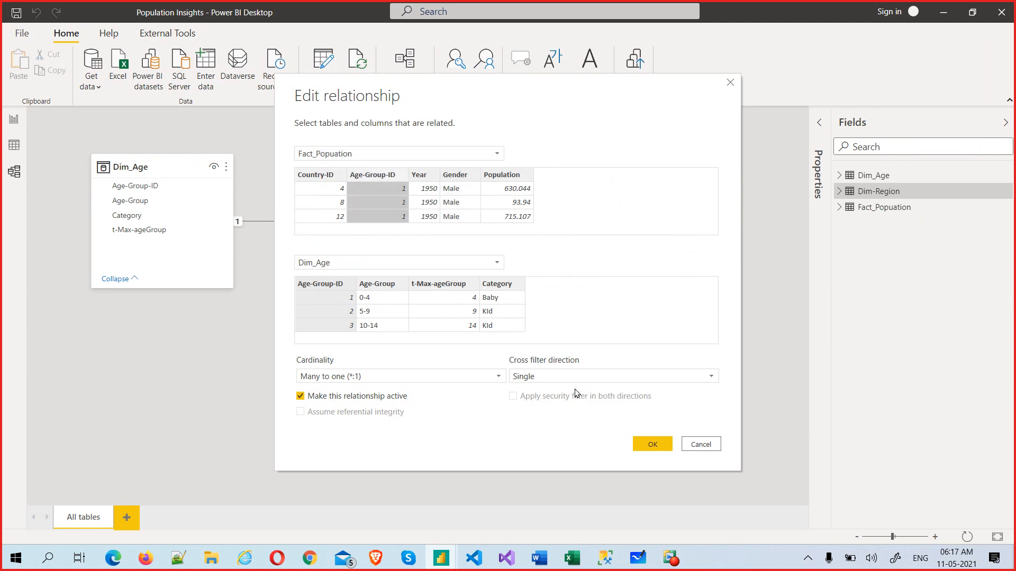
{"action": "left_click", "coordinate": [648, 441]}
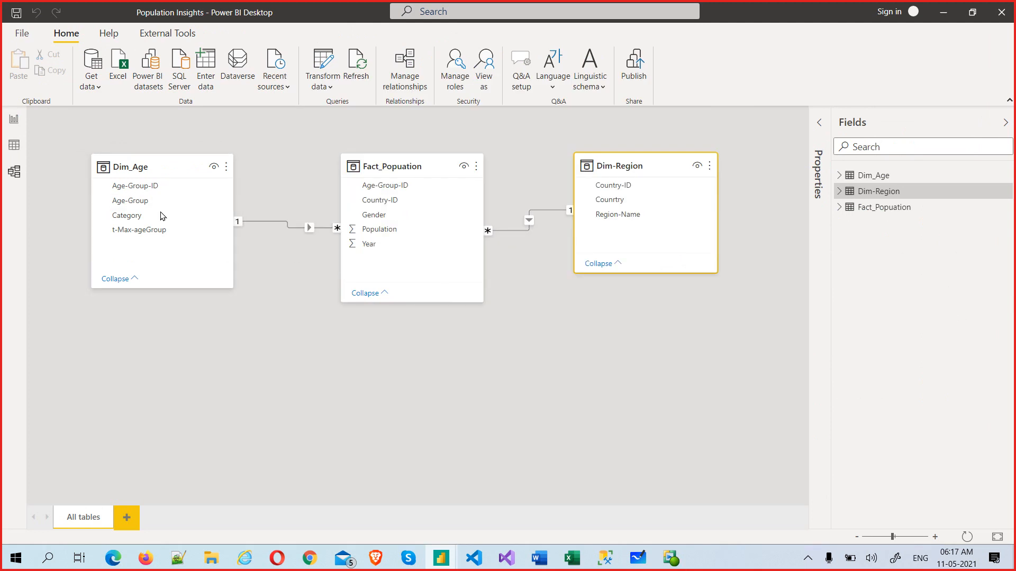
{"action": "left_click", "coordinate": [15, 120]}
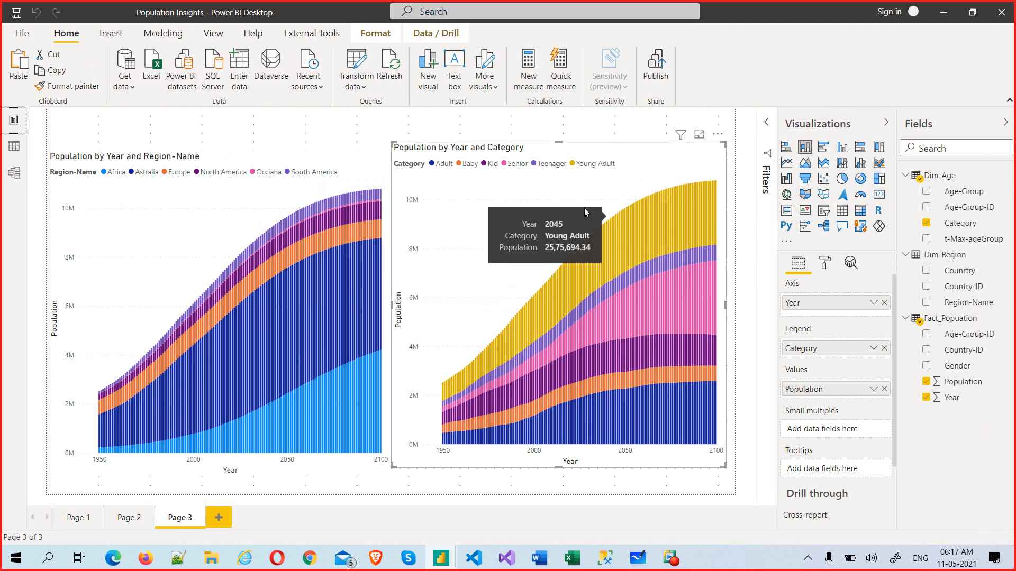
Step: Drag the top edges of the Category and Region-Name charts down so both sit level
{"action": "left_click_drag", "start_coordinate": [393, 144], "coordinate": [393, 168]}
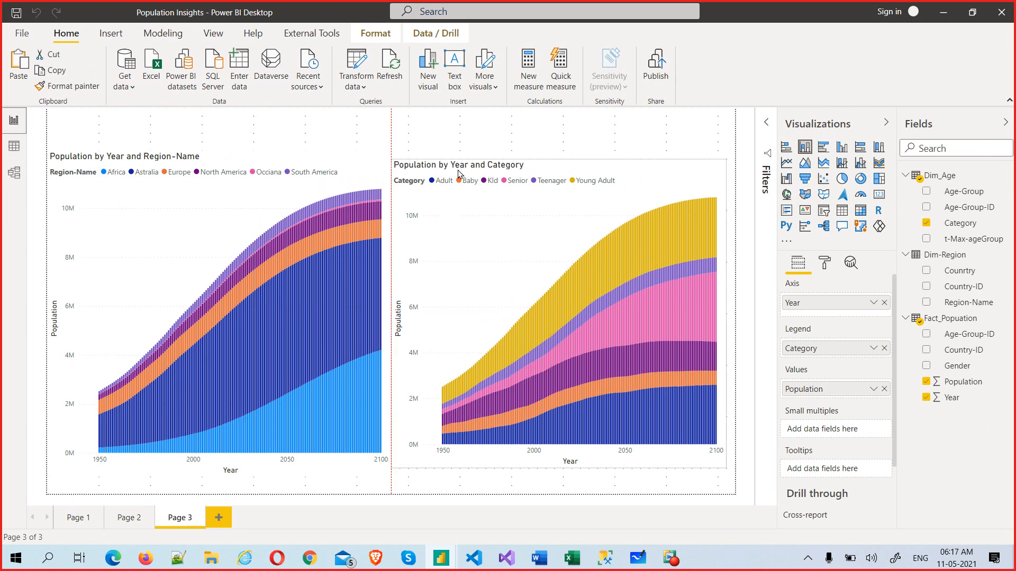
{"action": "left_click", "coordinate": [273, 166]}
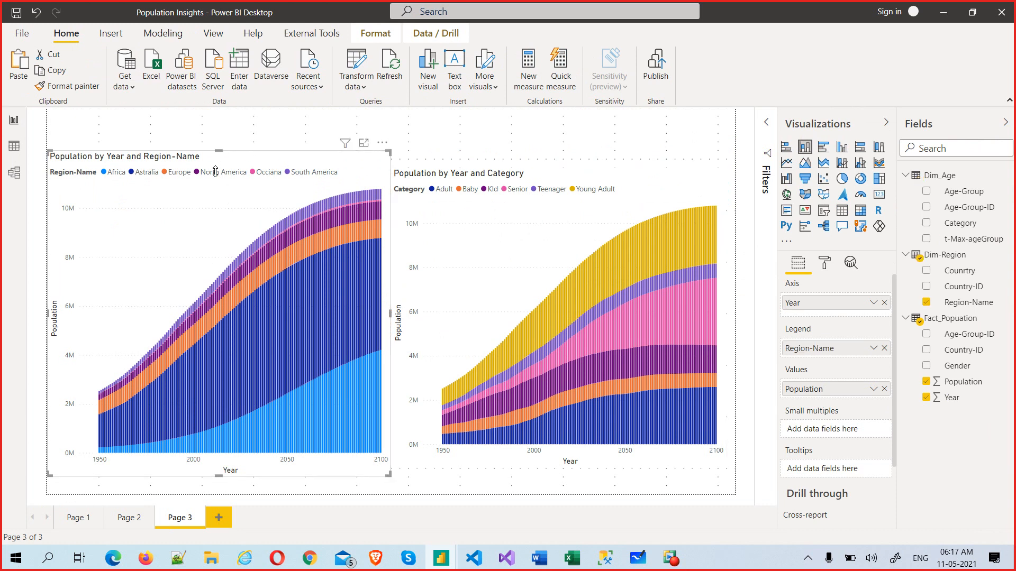
{"action": "left_click_drag", "start_coordinate": [215, 172], "coordinate": [217, 176]}
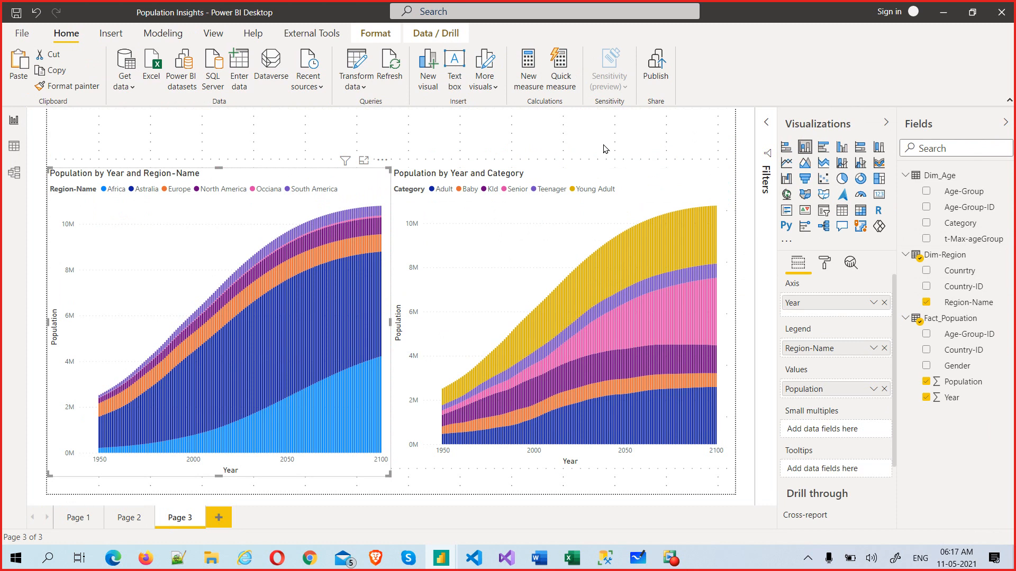
{"action": "left_click", "coordinate": [651, 167]}
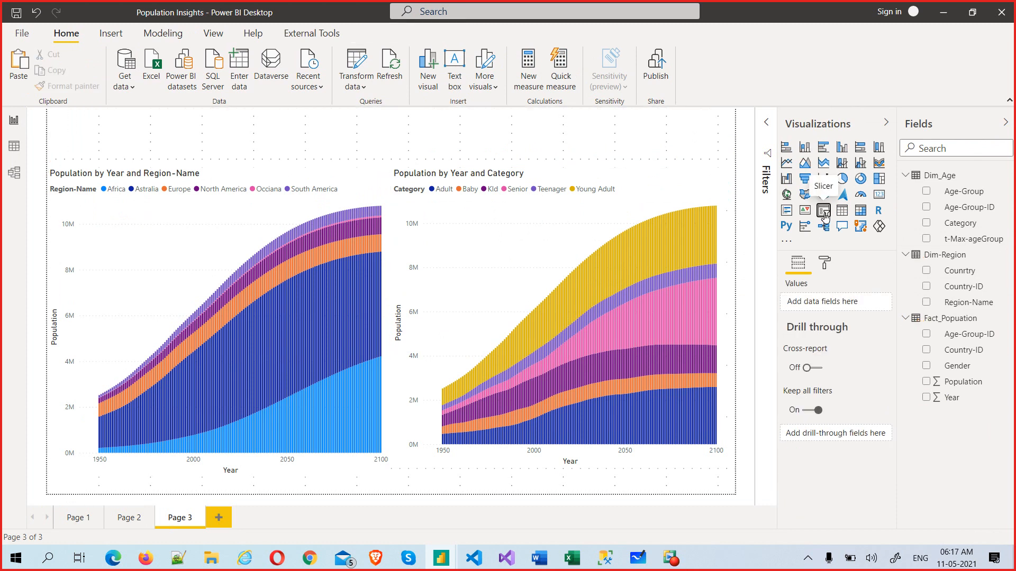
Step: Add an empty slicer and rearrange it with the Region-Name chart on the page
{"action": "left_click", "coordinate": [823, 214]}
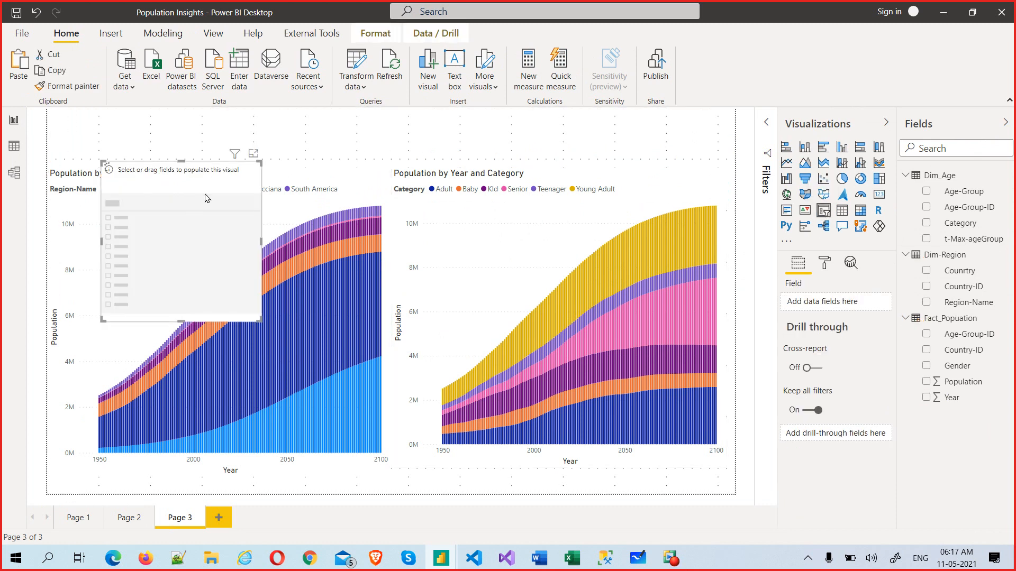
{"action": "left_click_drag", "start_coordinate": [206, 198], "coordinate": [247, 146]}
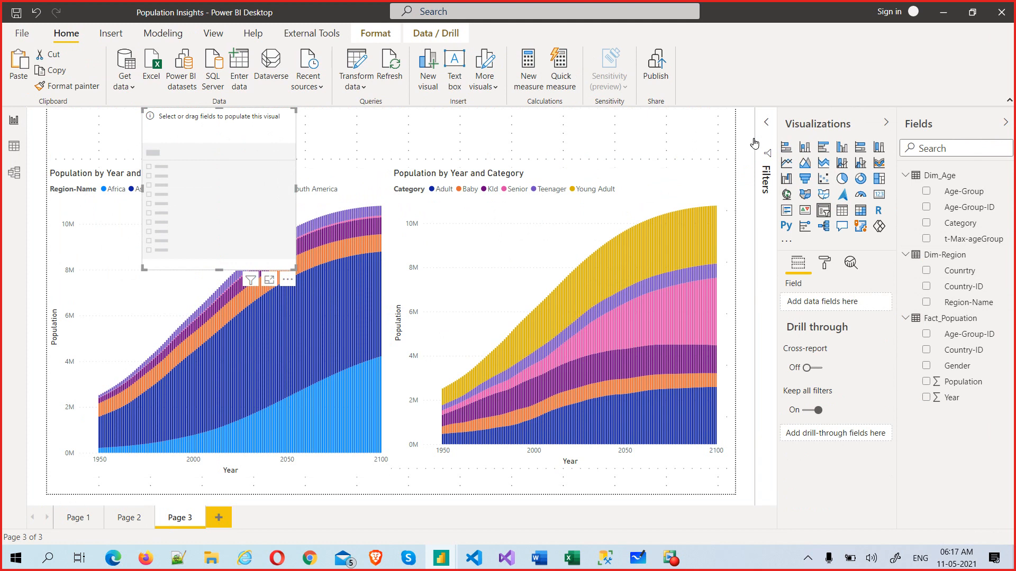
{"action": "left_click", "coordinate": [770, 158]}
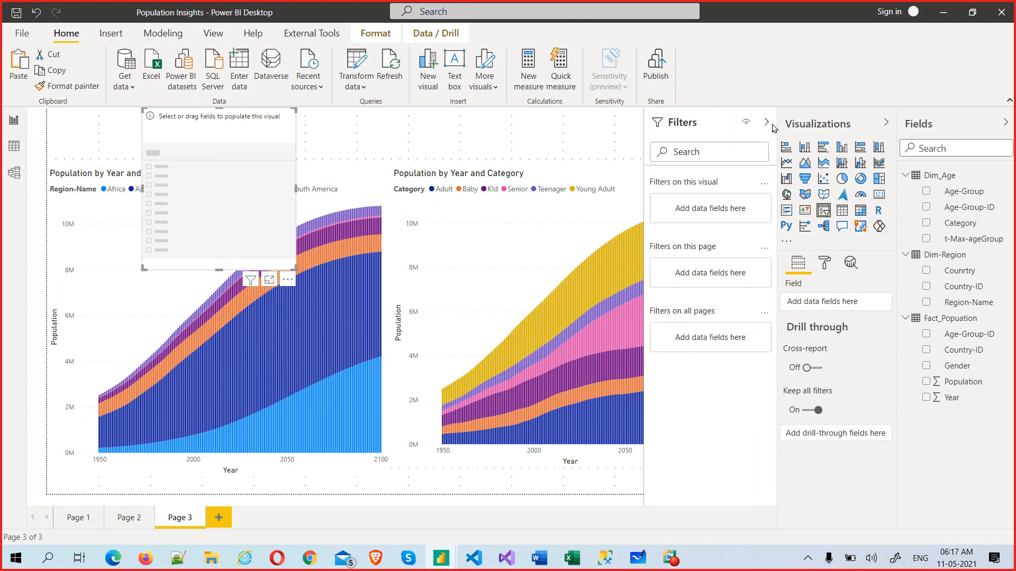
{"action": "left_click", "coordinate": [767, 123]}
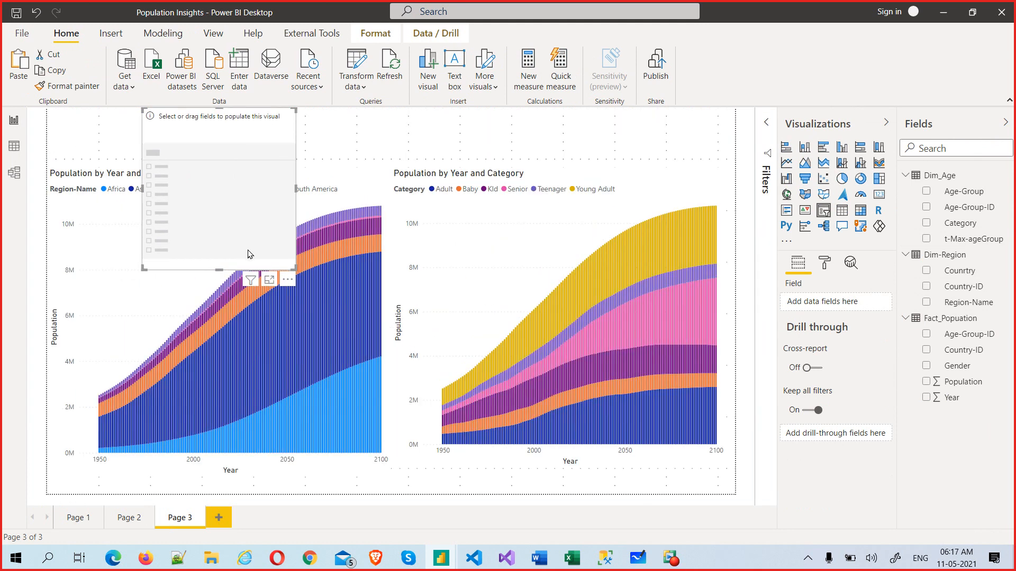
{"action": "left_click_drag", "start_coordinate": [222, 272], "coordinate": [232, 172]}
{"action": "left_click_drag", "start_coordinate": [256, 243], "coordinate": [211, 276]}
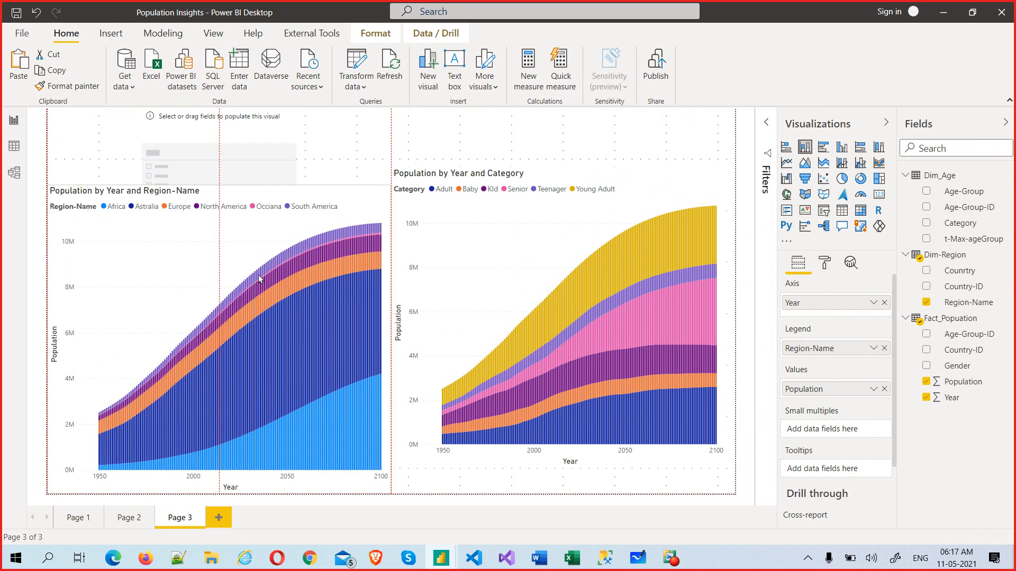
Step: Fill the slicer with Category, shorten it, and move it to the page's left edge
{"action": "left_click", "coordinate": [245, 156]}
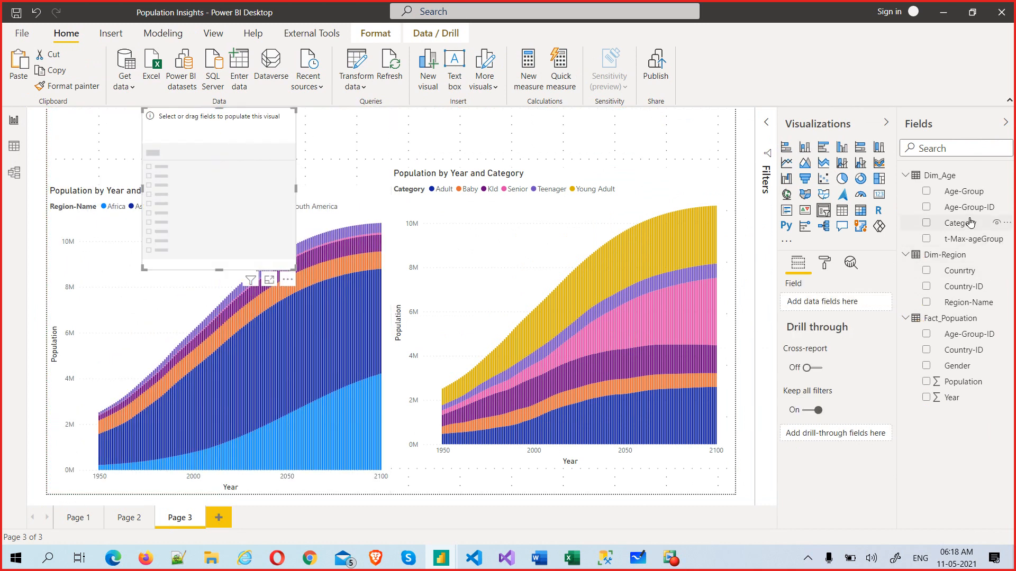
{"action": "left_click_drag", "start_coordinate": [970, 222], "coordinate": [794, 301]}
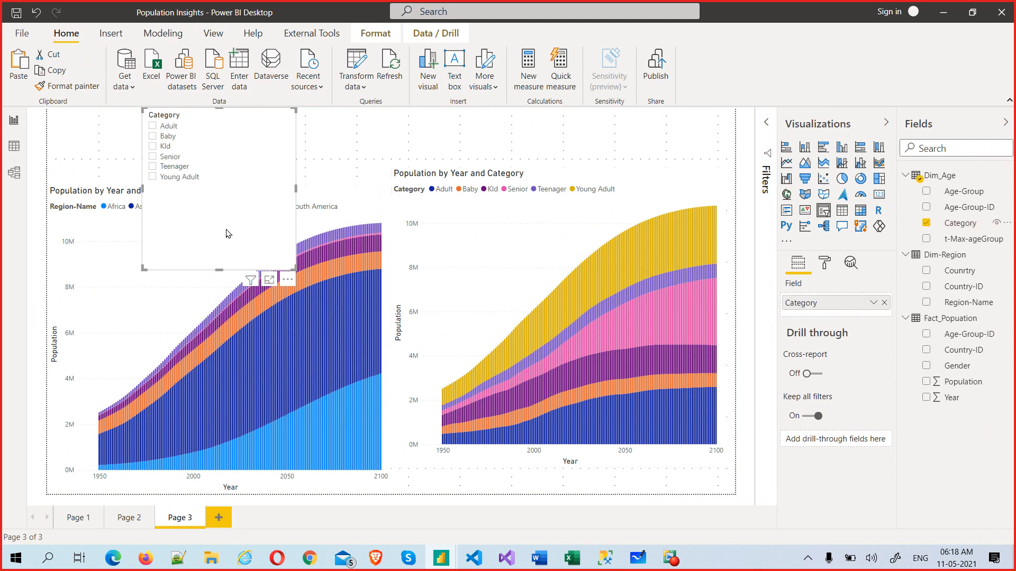
{"action": "left_click_drag", "start_coordinate": [228, 269], "coordinate": [238, 184]}
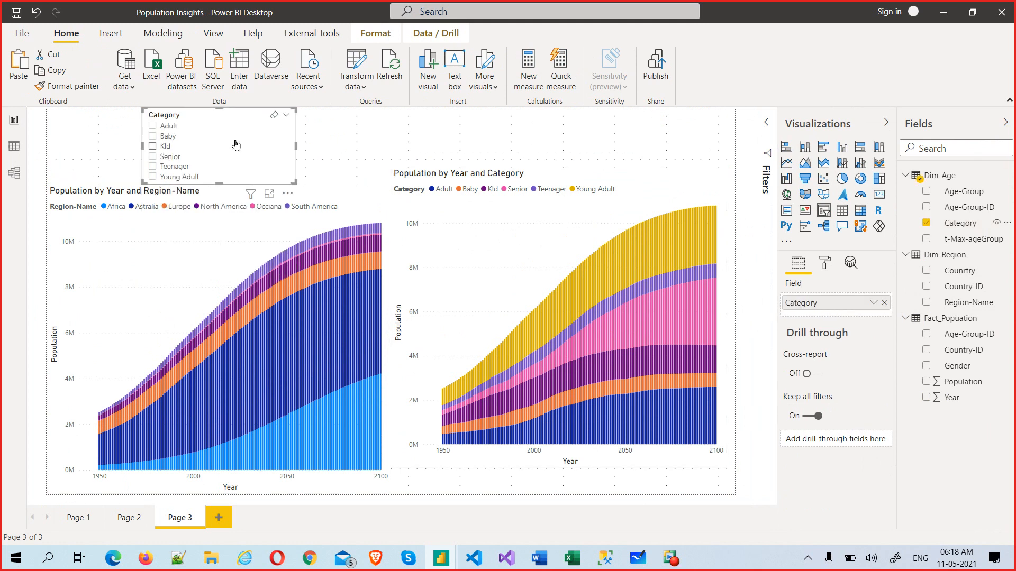
{"action": "left_click_drag", "start_coordinate": [238, 126], "coordinate": [148, 126]}
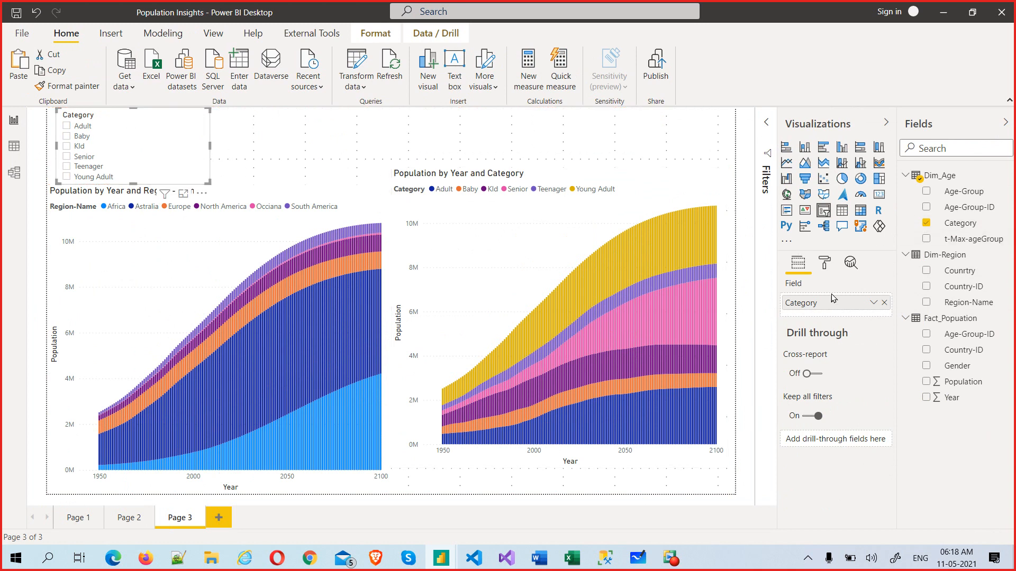
Step: Browse the slicer's selection, slicer item and general settings in the Format pane
{"action": "left_click", "coordinate": [825, 266]}
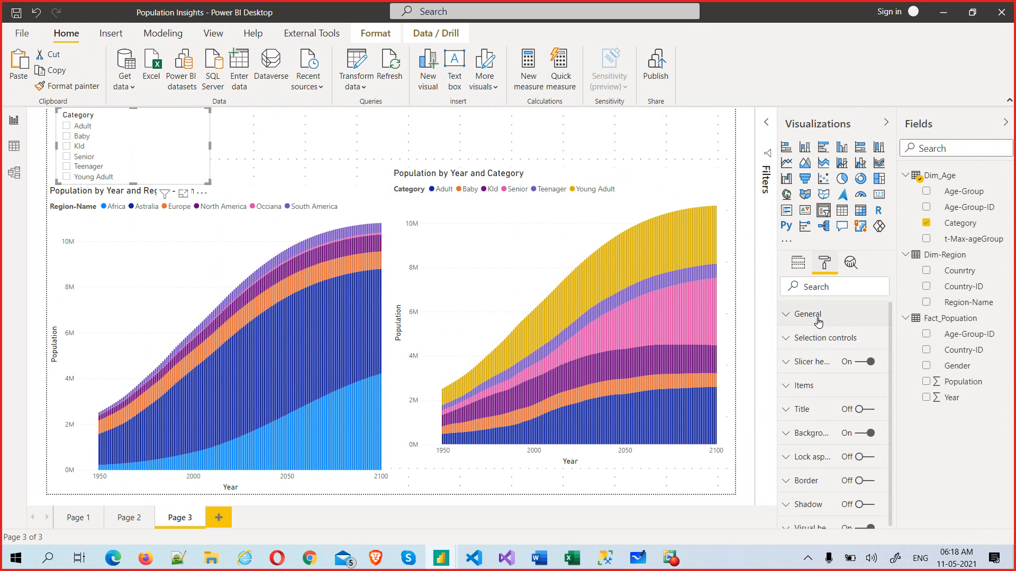
{"action": "left_click", "coordinate": [820, 340]}
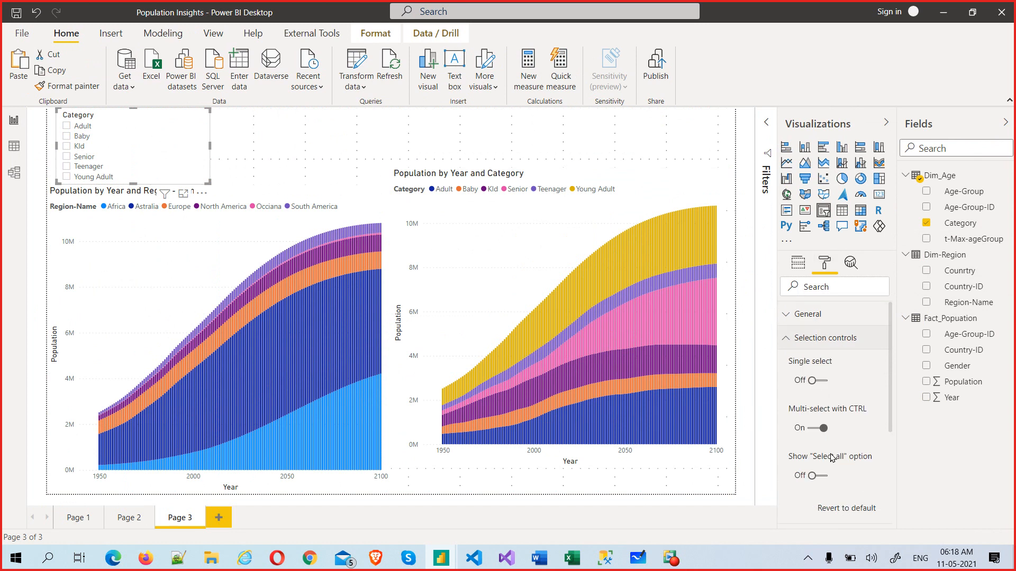
{"action": "left_click", "coordinate": [793, 341]}
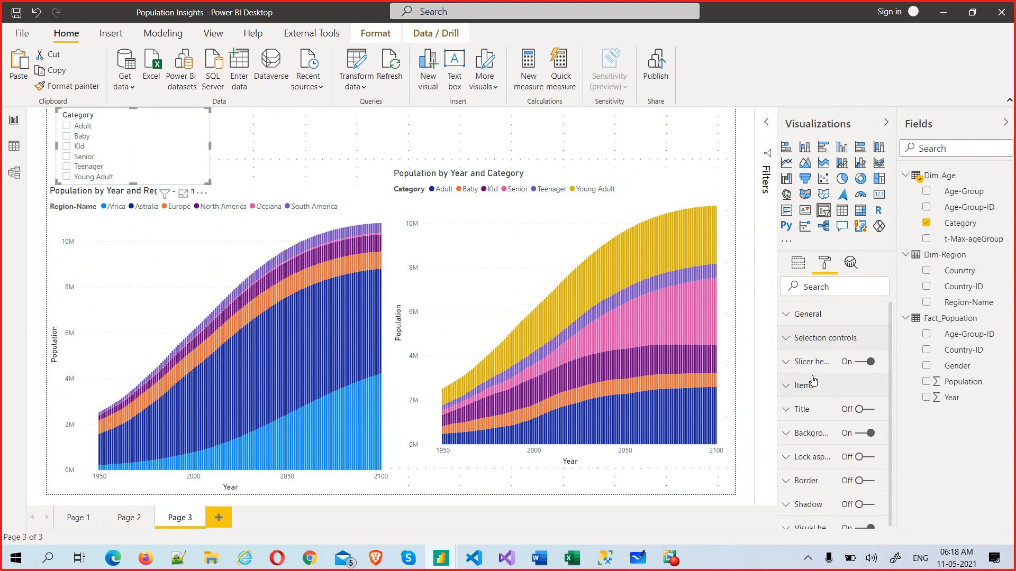
{"action": "left_click", "coordinate": [812, 383]}
{"action": "left_click", "coordinate": [843, 388]}
{"action": "left_click", "coordinate": [806, 317]}
{"action": "scroll", "coordinate": [856, 396], "scroll_direction": "down", "scroll_amount": 3}
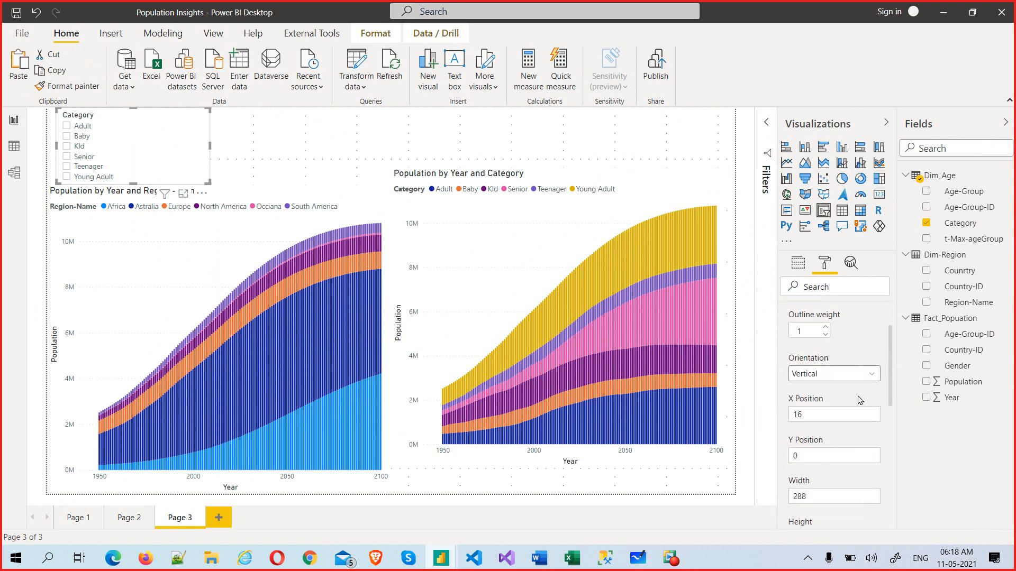
{"action": "scroll", "coordinate": [857, 395], "scroll_direction": "up", "scroll_amount": 3}
{"action": "left_click", "coordinate": [807, 314]}
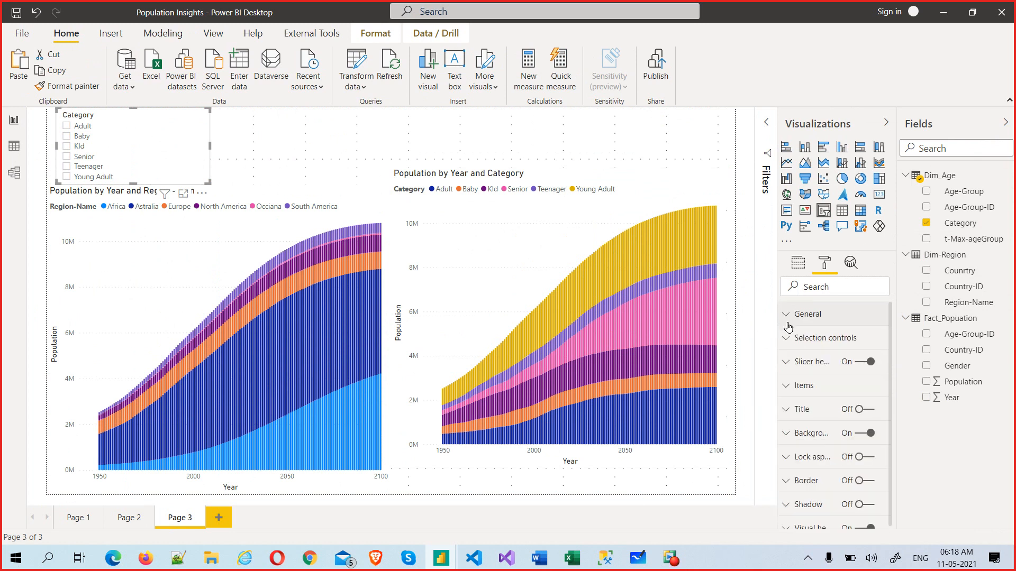
Step: Switch the Category slicer style to Dropdown and shorten it to fit
{"action": "left_click", "coordinate": [201, 121]}
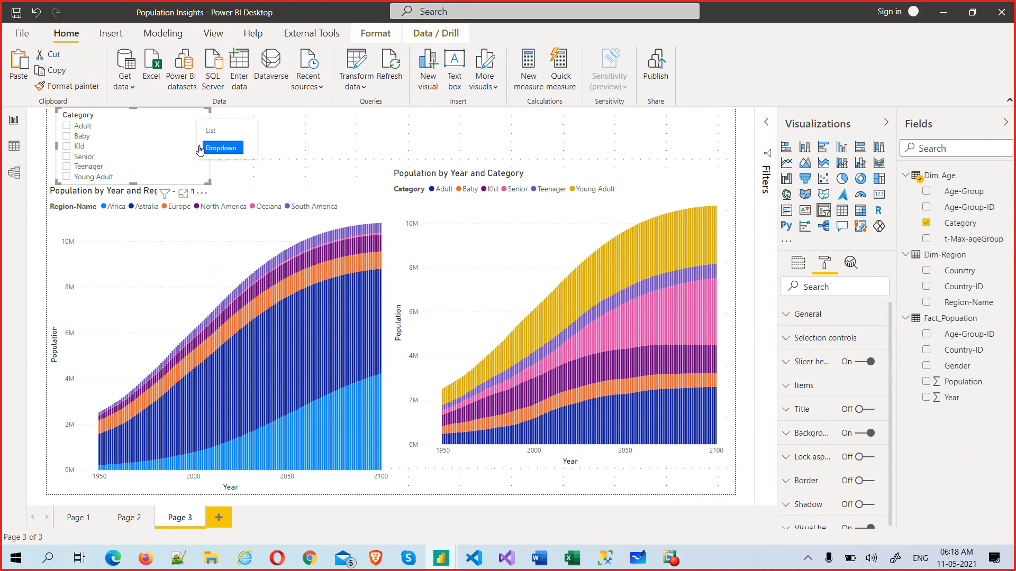
{"action": "left_click", "coordinate": [221, 149]}
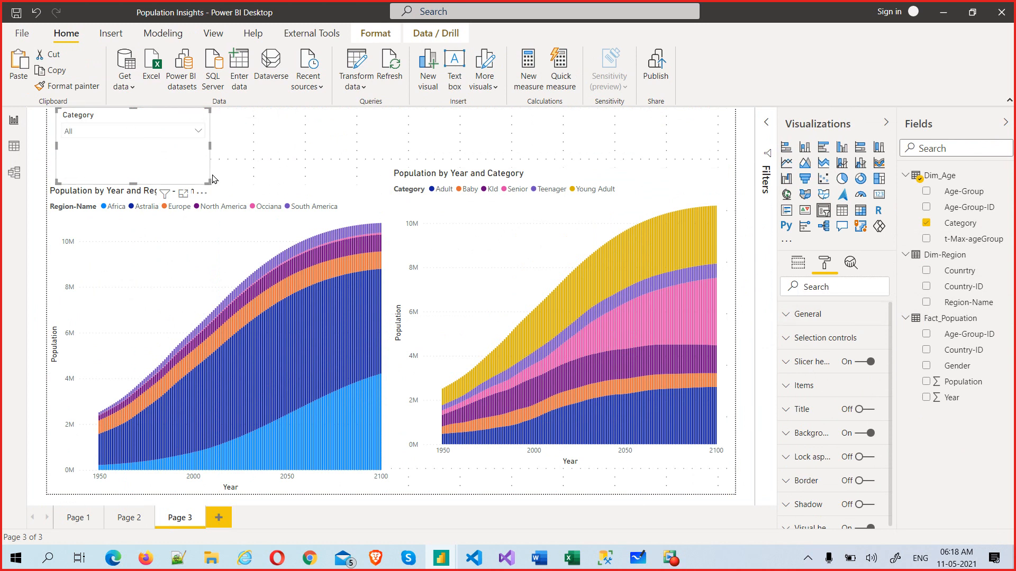
{"action": "left_click_drag", "start_coordinate": [209, 182], "coordinate": [213, 158]}
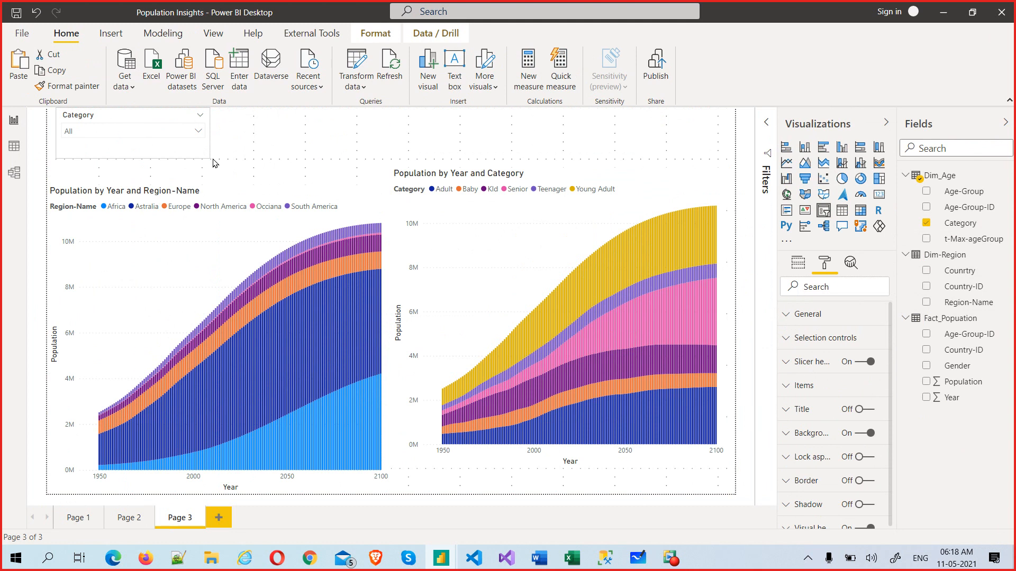
Step: Try filtering the Category slicer to Senior, then clear it so every age category shows
{"action": "left_click", "coordinate": [197, 132]}
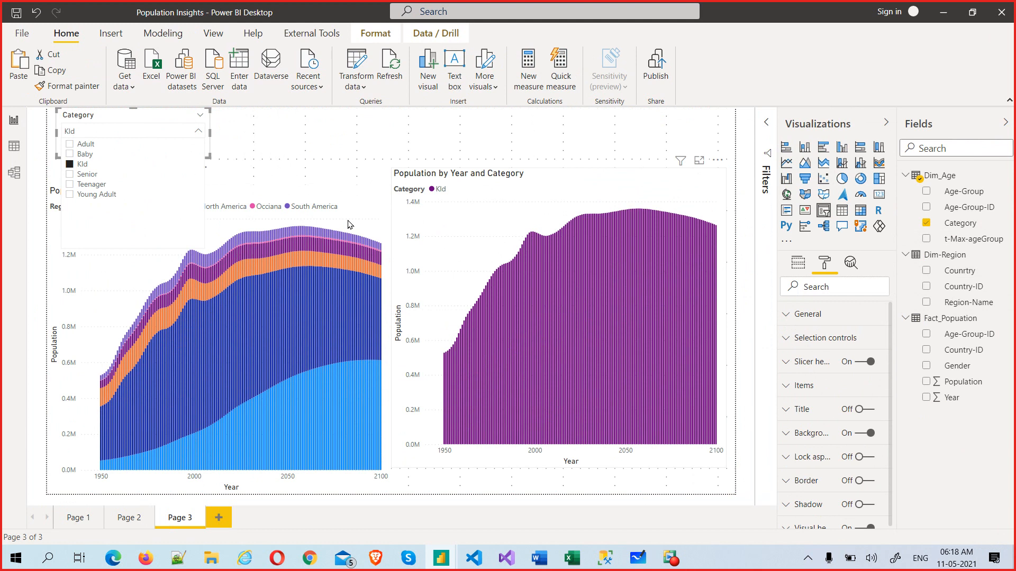
{"action": "left_click", "coordinate": [94, 176]}
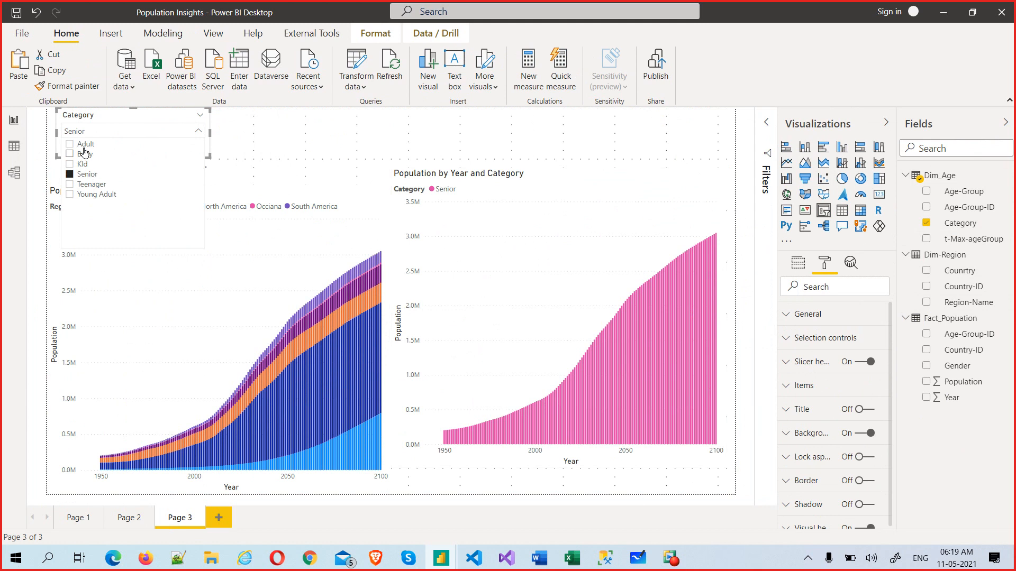
{"action": "left_click", "coordinate": [88, 175]}
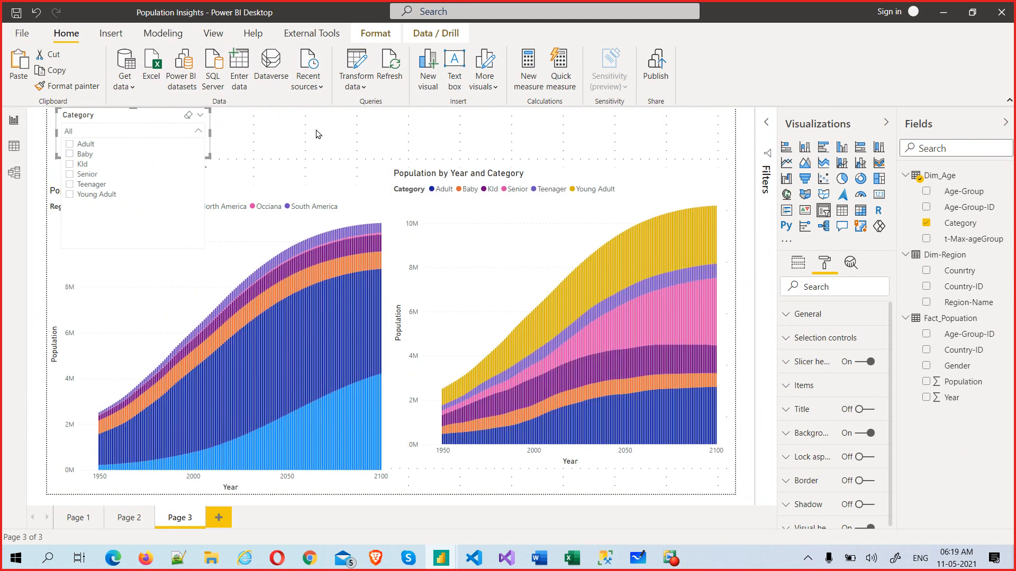
{"action": "left_click", "coordinate": [317, 135]}
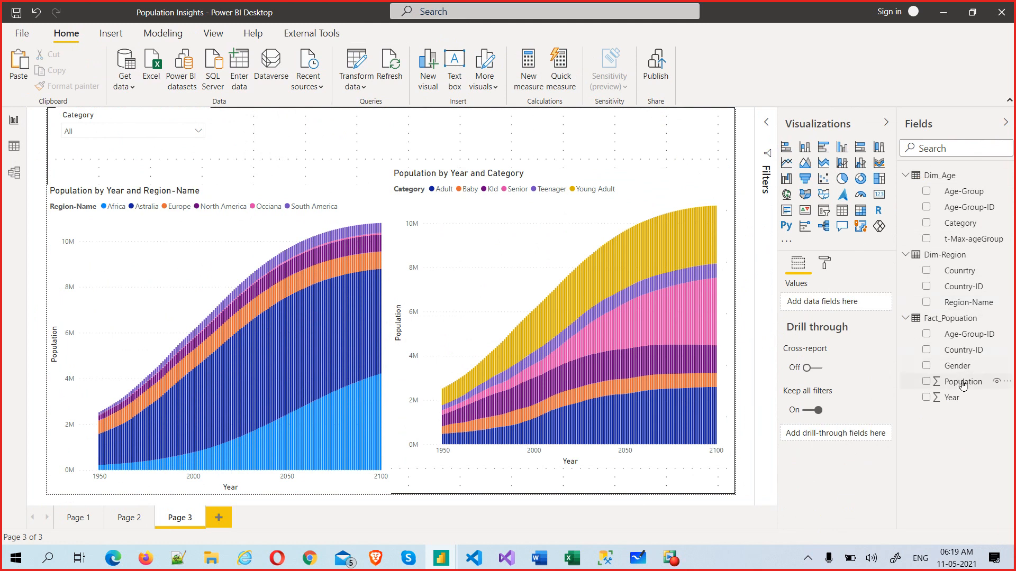
Step: Turn the Year field into a range slicer and narrow it to 1986–2009
{"action": "left_click_drag", "start_coordinate": [958, 398], "coordinate": [298, 128]}
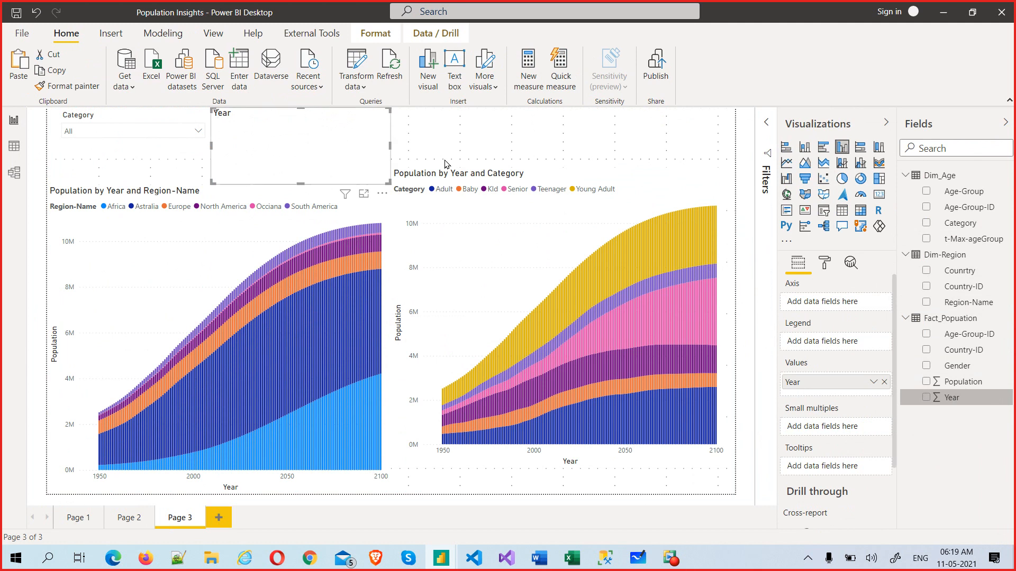
{"action": "left_click", "coordinate": [829, 215]}
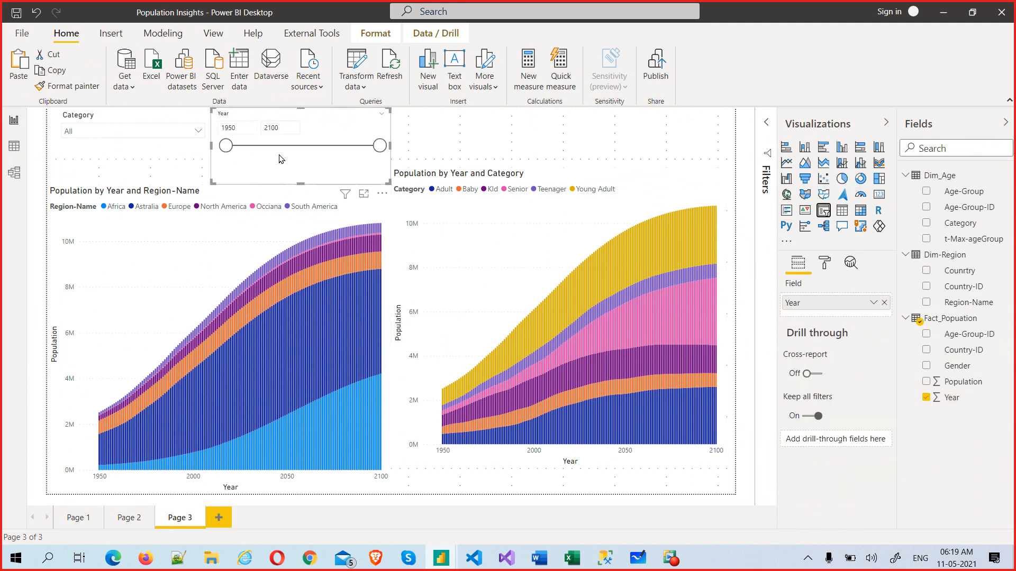
{"action": "left_click_drag", "start_coordinate": [379, 144], "coordinate": [254, 152]}
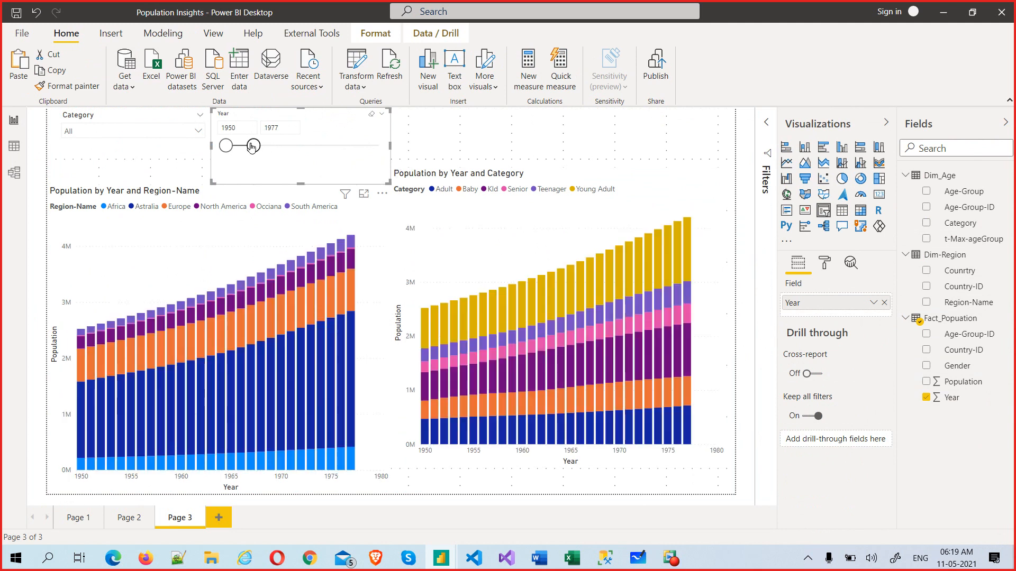
{"action": "left_click", "coordinate": [284, 150]}
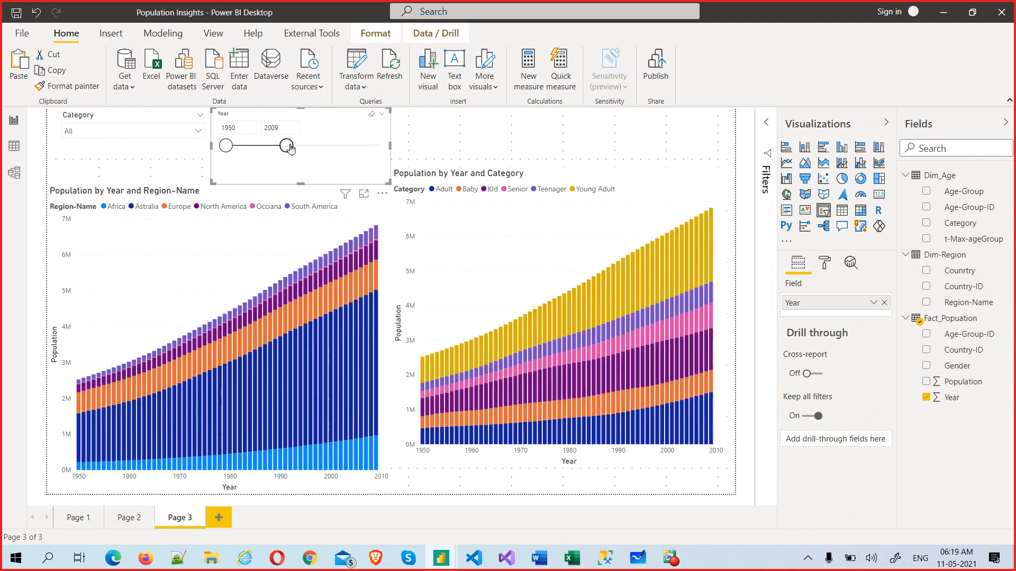
{"action": "left_click_drag", "start_coordinate": [226, 147], "coordinate": [263, 152]}
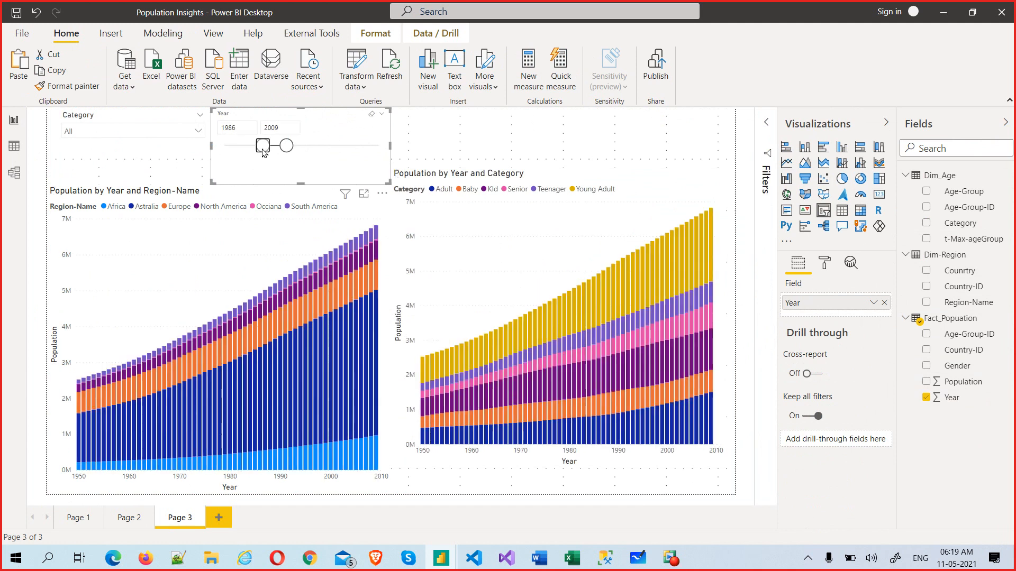
Step: Enter 1982 as the Year slicer's start and 2021 as its end
{"action": "left_click", "coordinate": [242, 130]}
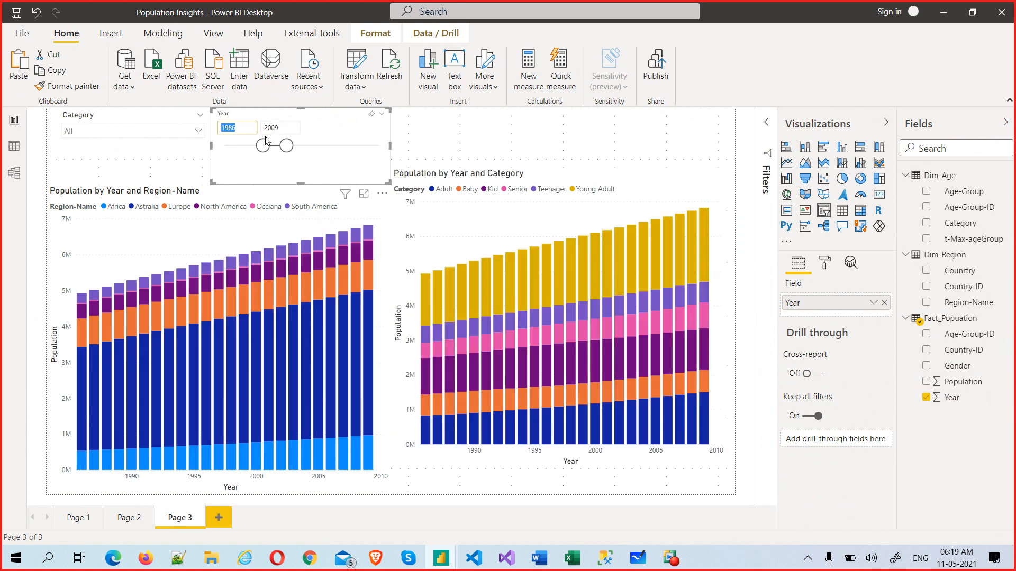
{"action": "left_click", "coordinate": [287, 130]}
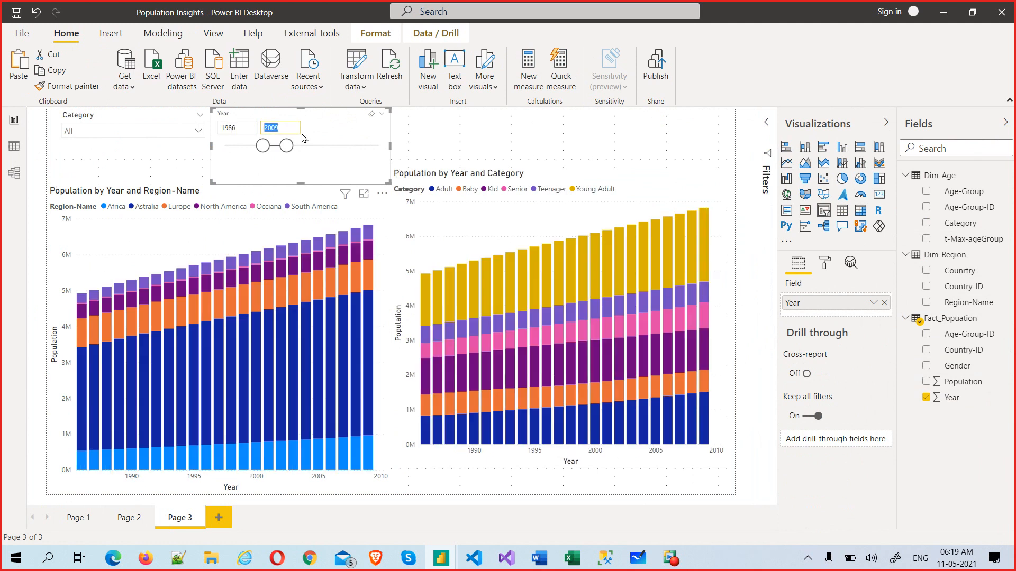
{"action": "left_click", "coordinate": [237, 128]}
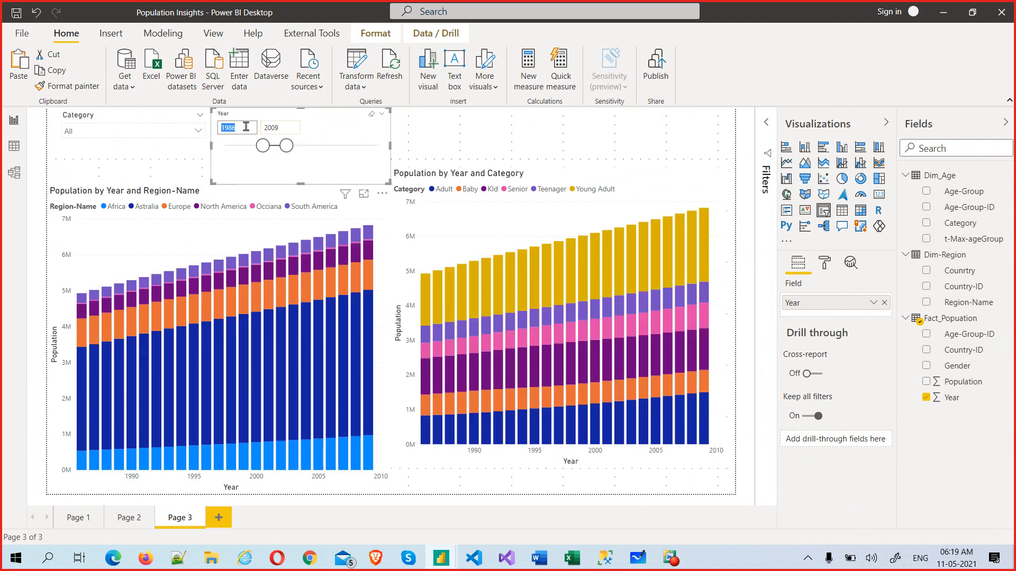
{"action": "type", "text": "1982"}
{"action": "key", "text": "Tab"}
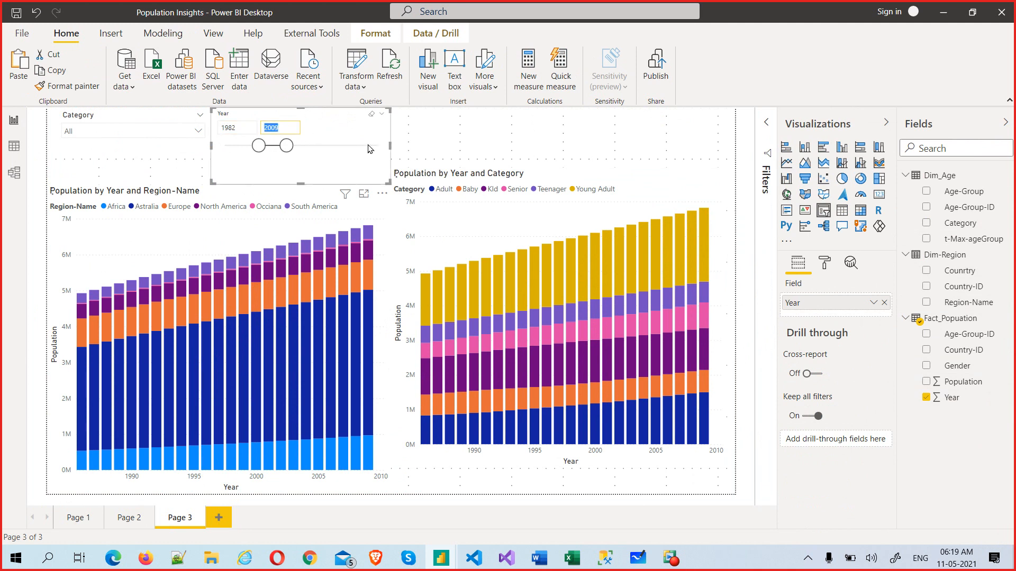
{"action": "type", "text": "2021"}
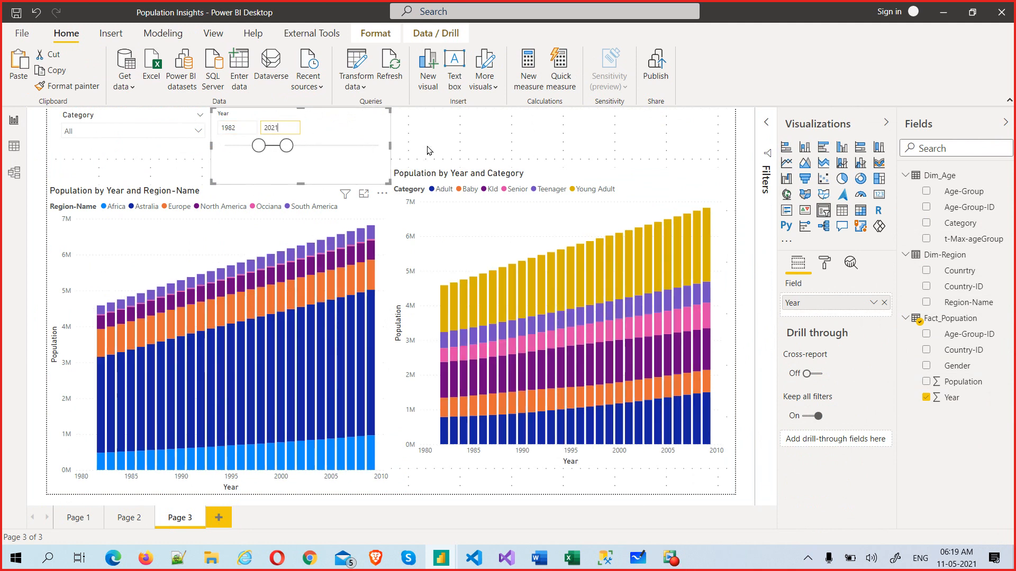
{"action": "key", "text": "Return"}
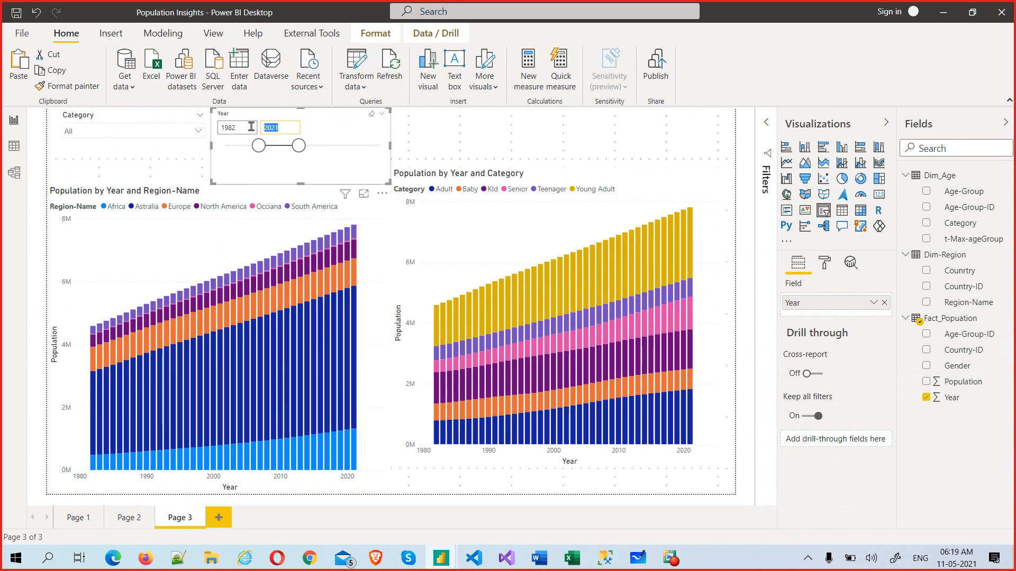
{"action": "left_click", "coordinate": [321, 130]}
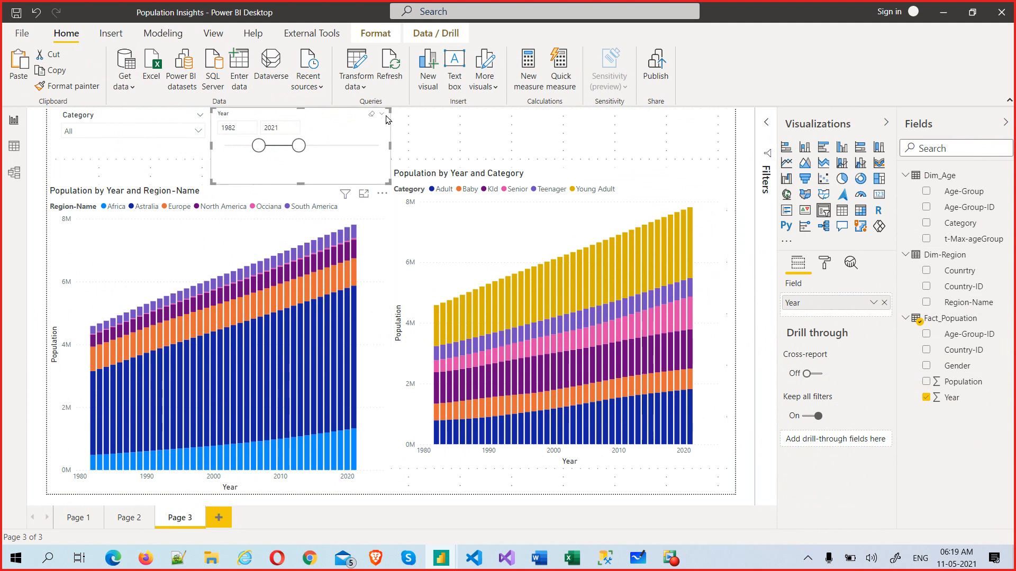
Step: Check the Year slicer's style options without changing them, then expand the Filters pane
{"action": "left_click", "coordinate": [383, 117]}
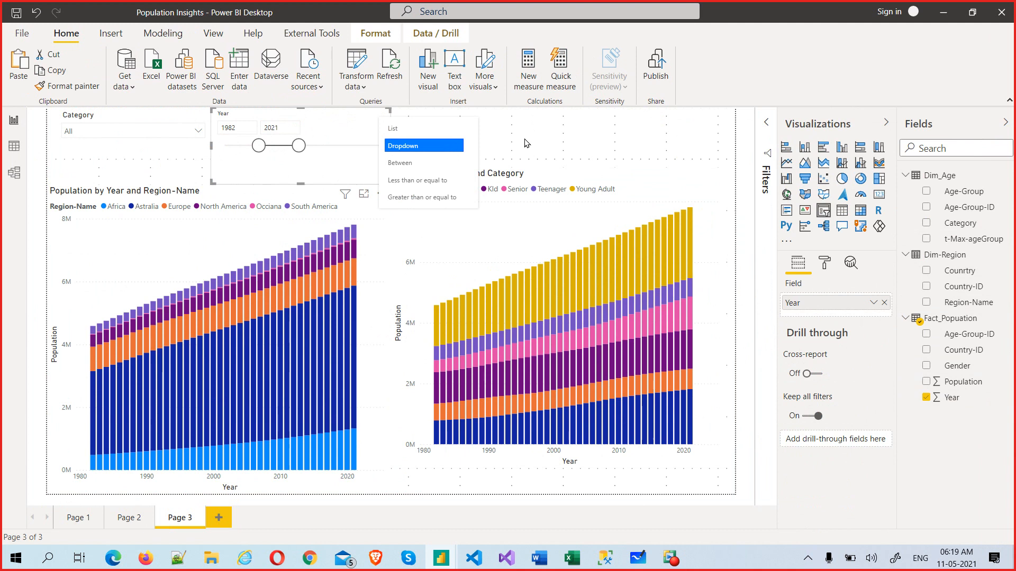
{"action": "left_click", "coordinate": [570, 139]}
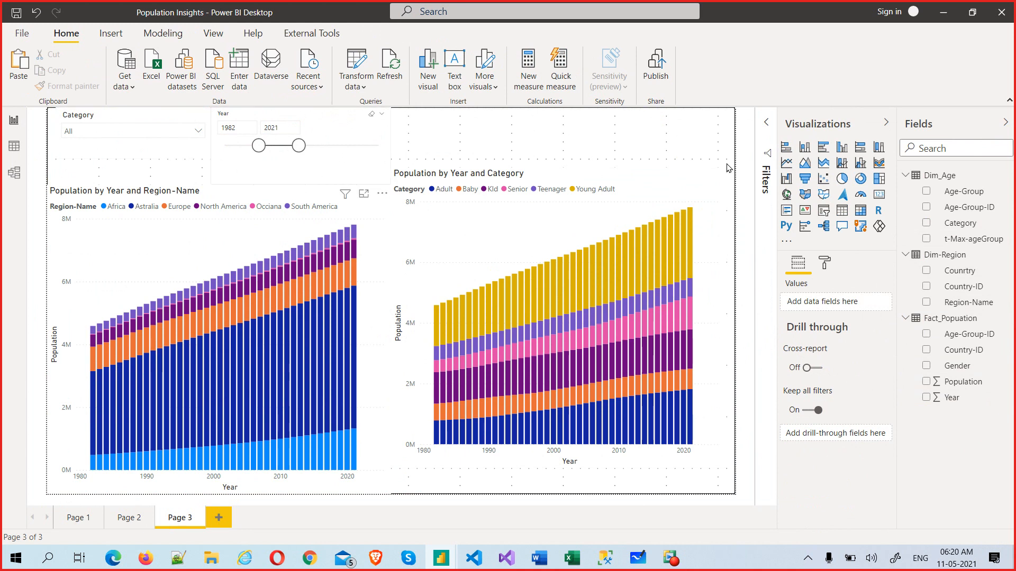
{"action": "left_click", "coordinate": [768, 124]}
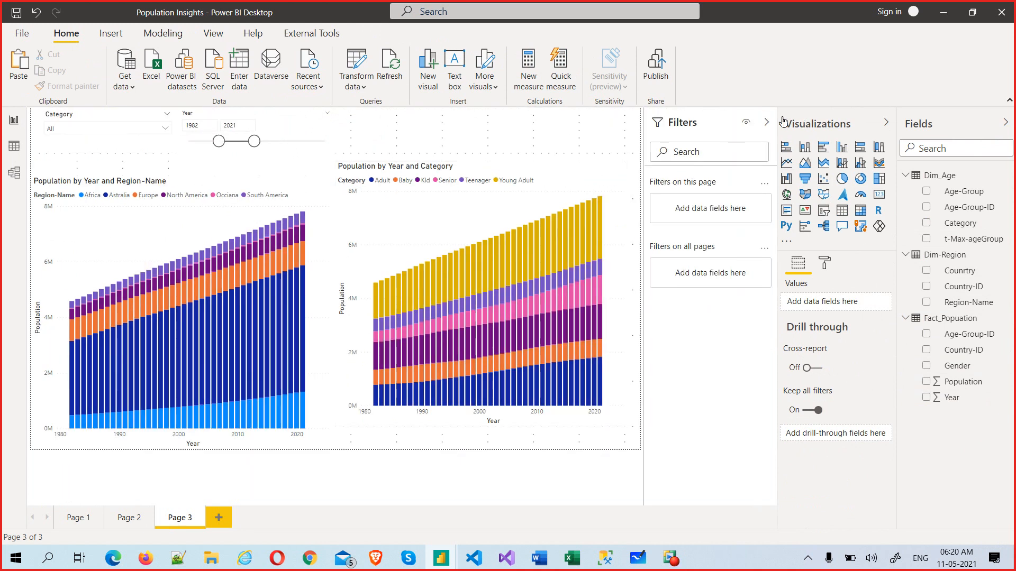
Step: Collapse the Filters pane and insert an empty text box on Page 3
{"action": "left_click", "coordinate": [766, 124]}
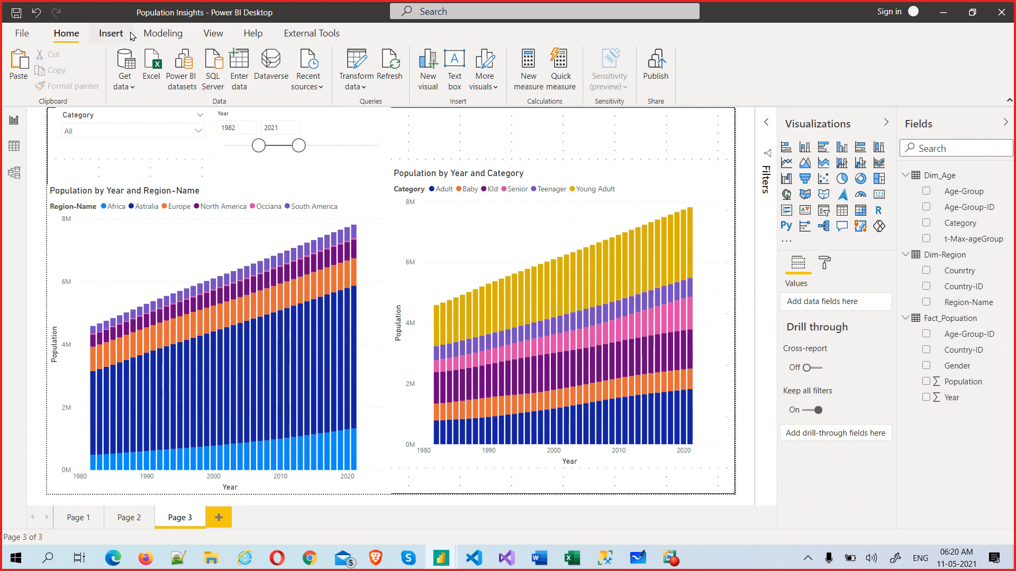
{"action": "left_click", "coordinate": [111, 33]}
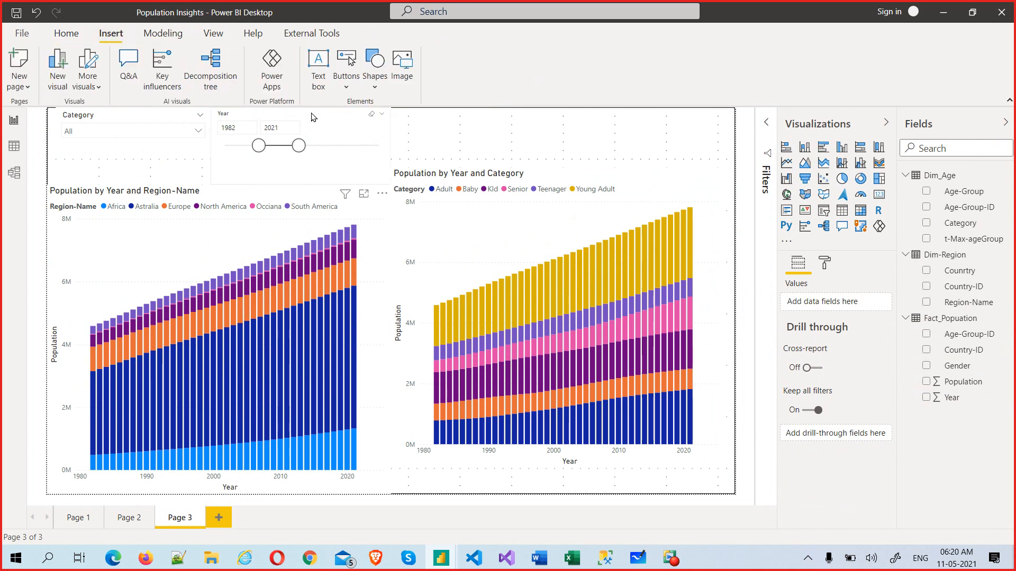
{"action": "left_click", "coordinate": [319, 70]}
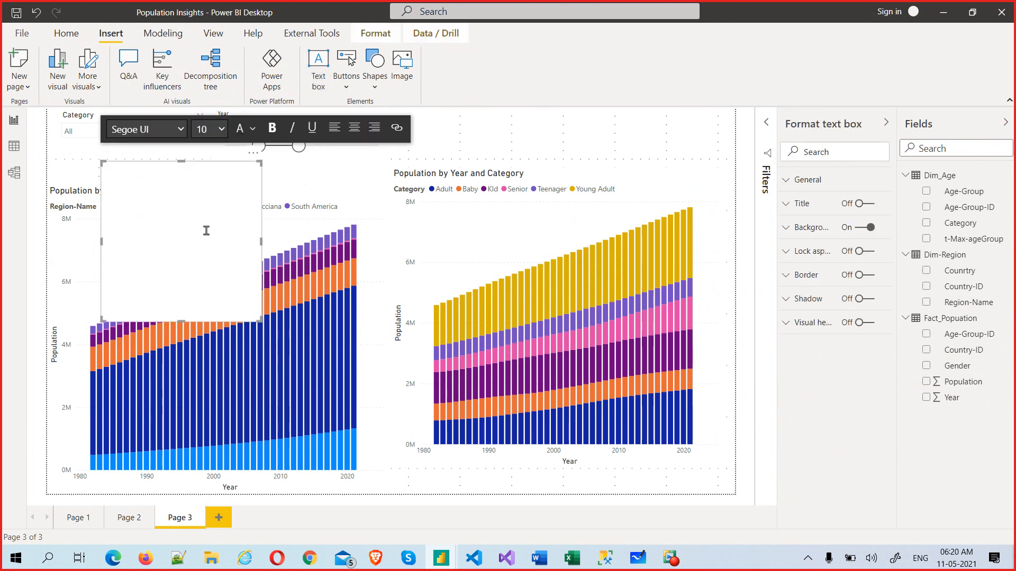
Step: Type the title 'Population Analysis' and make it bold, size 32 and centred
{"action": "left_click", "coordinate": [205, 230]}
{"action": "type", "text": "Popu"}
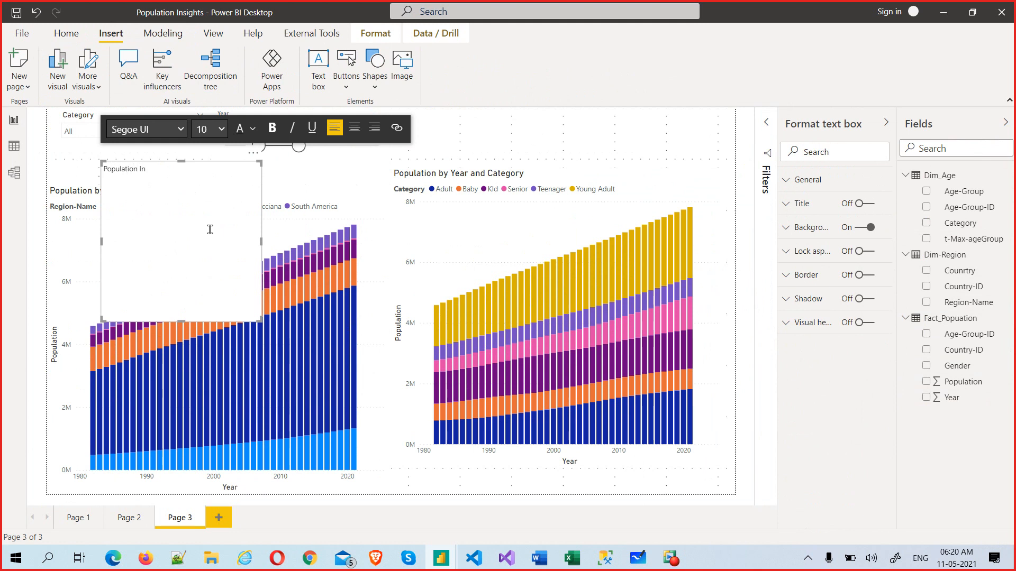
{"action": "type", "text": "lation "}
{"action": "type", "text": "A"}
{"action": "type", "text": "i"}
{"action": "type", "text": "gh"}
{"action": "left_click_drag", "start_coordinate": [180, 174], "coordinate": [86, 170]}
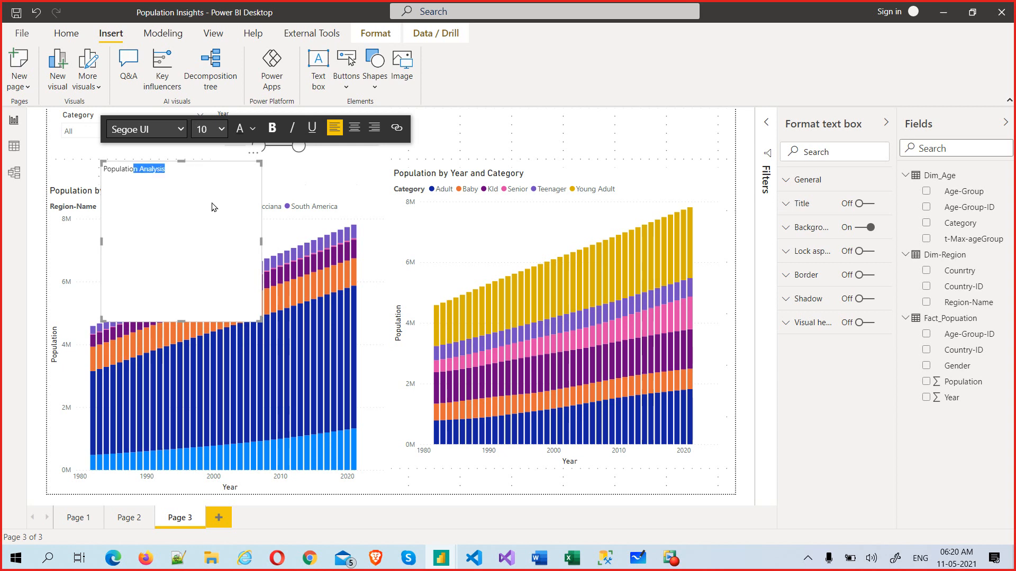
{"action": "left_click_drag", "start_coordinate": [178, 175], "coordinate": [105, 176]}
{"action": "left_click", "coordinate": [272, 130]}
{"action": "left_click", "coordinate": [222, 130]}
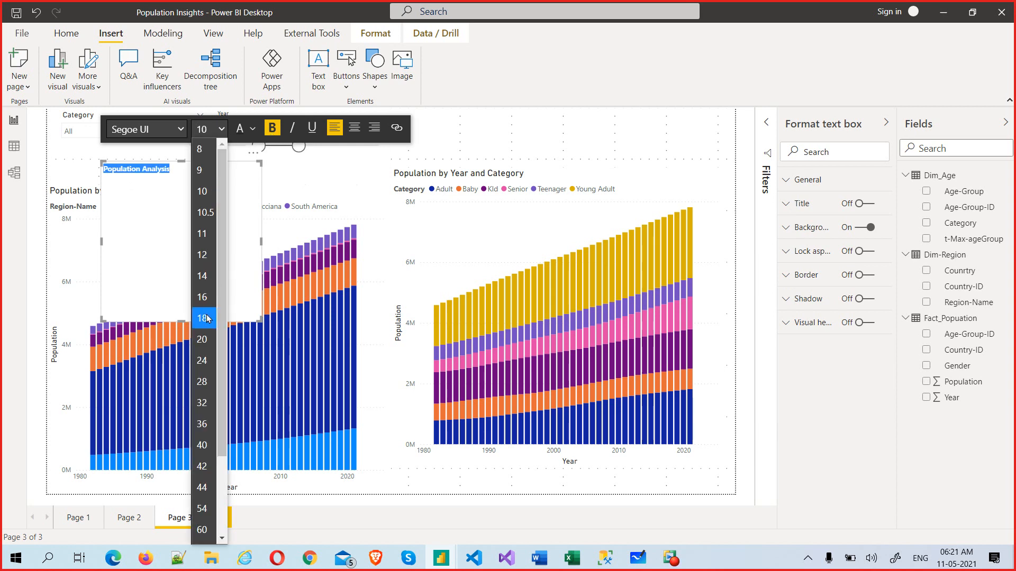
{"action": "left_click", "coordinate": [200, 404]}
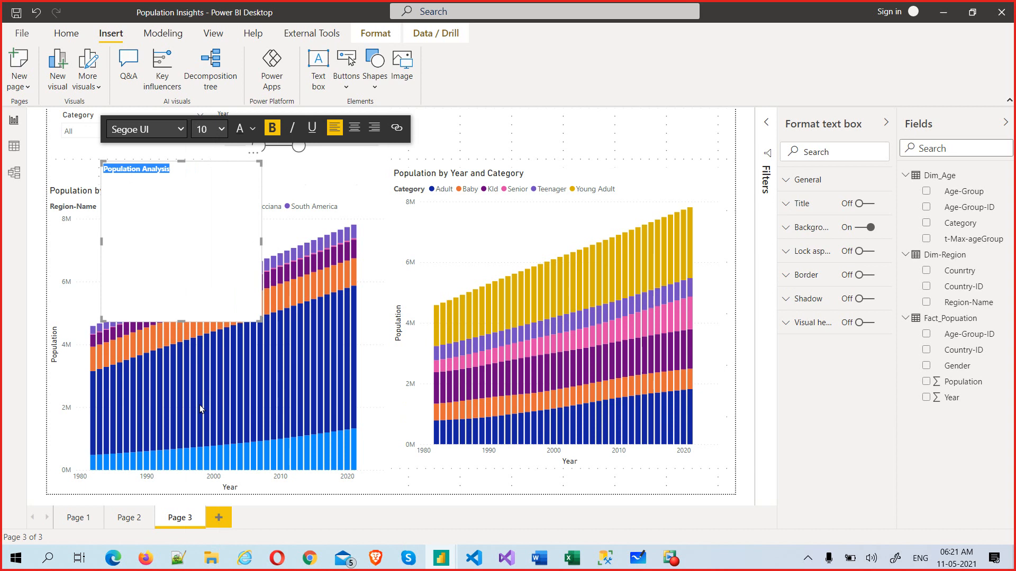
{"action": "left_click", "coordinate": [353, 128]}
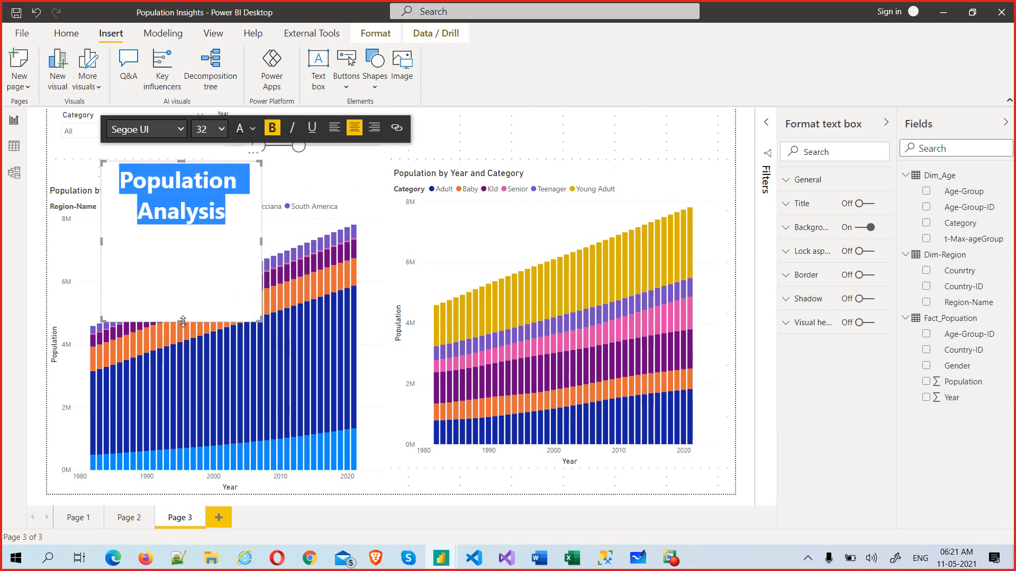
Step: Resize the title box to a single wide line and move it to the page's top right
{"action": "left_click_drag", "start_coordinate": [182, 321], "coordinate": [185, 235]}
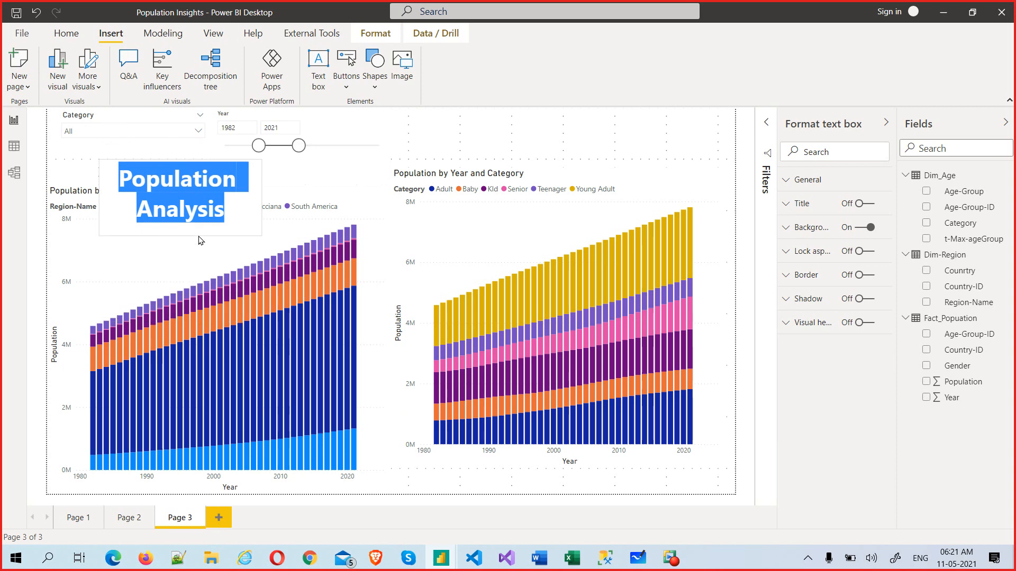
{"action": "left_click_drag", "start_coordinate": [261, 197], "coordinate": [484, 198]}
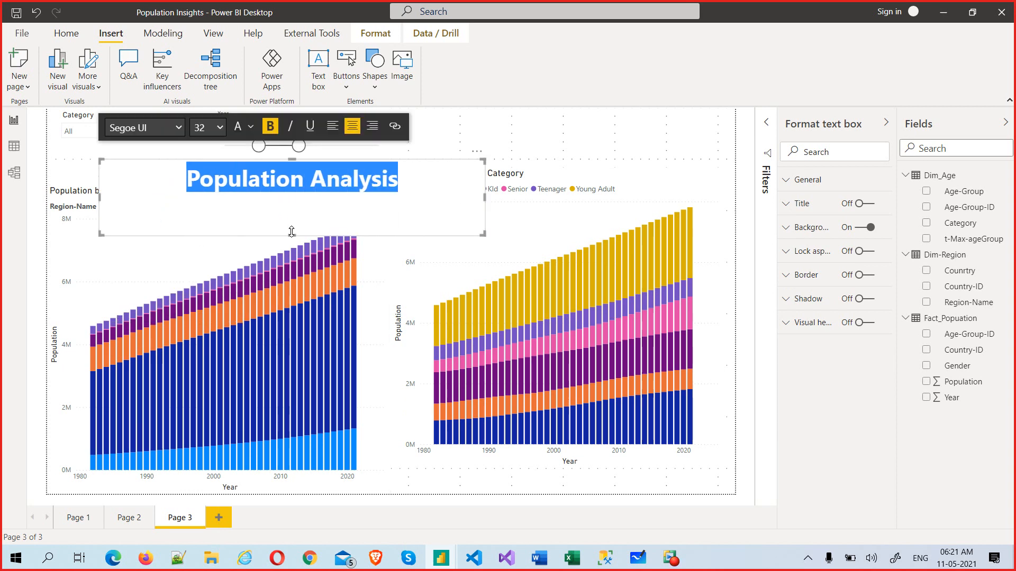
{"action": "left_click_drag", "start_coordinate": [292, 231], "coordinate": [293, 200]}
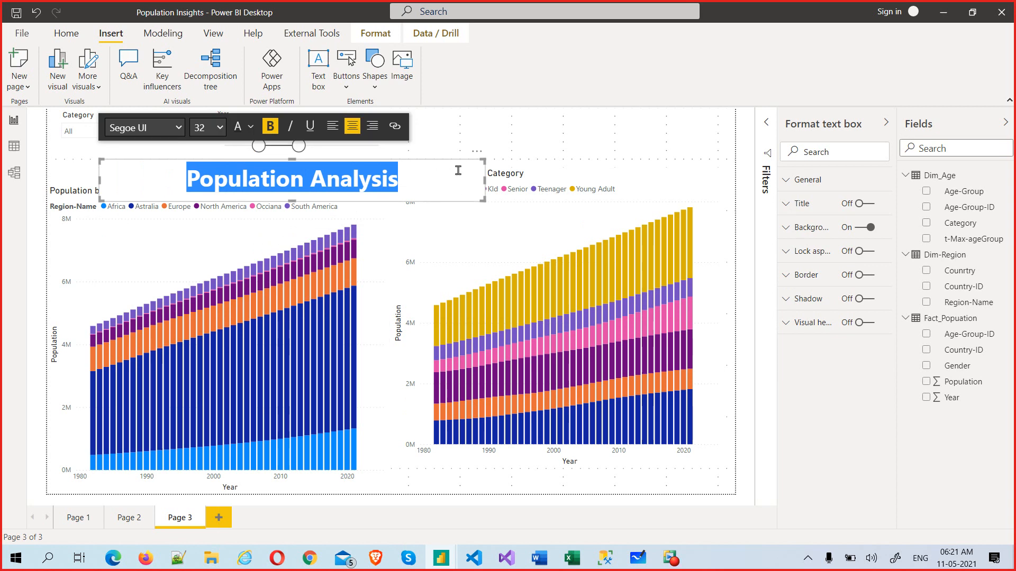
{"action": "left_click_drag", "start_coordinate": [476, 158], "coordinate": [730, 109]}
{"action": "left_click_drag", "start_coordinate": [671, 126], "coordinate": [433, 131]}
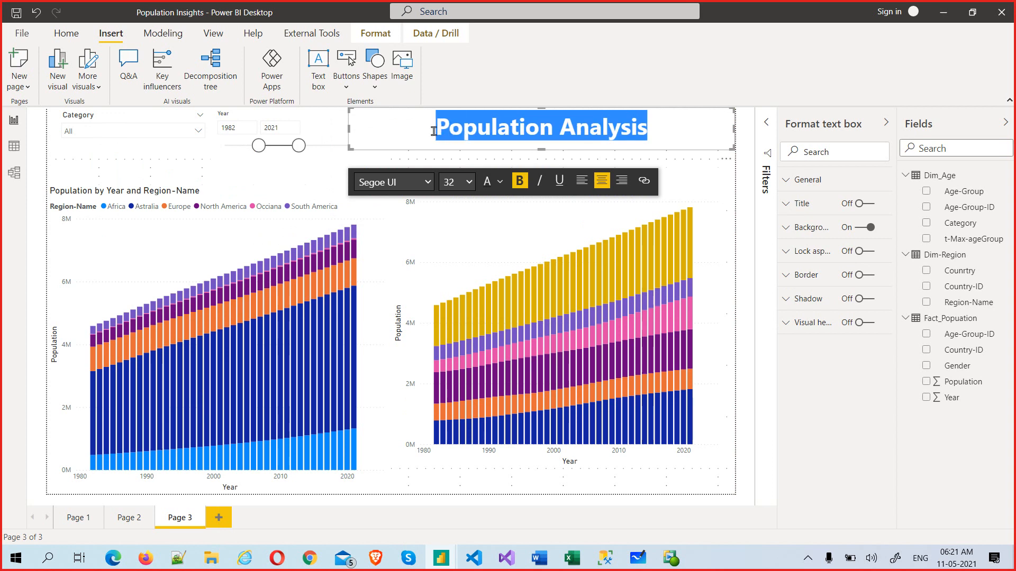
Step: Colour the selected 'Population Analysis' title text blue and leave the text box
{"action": "left_click", "coordinate": [506, 182]}
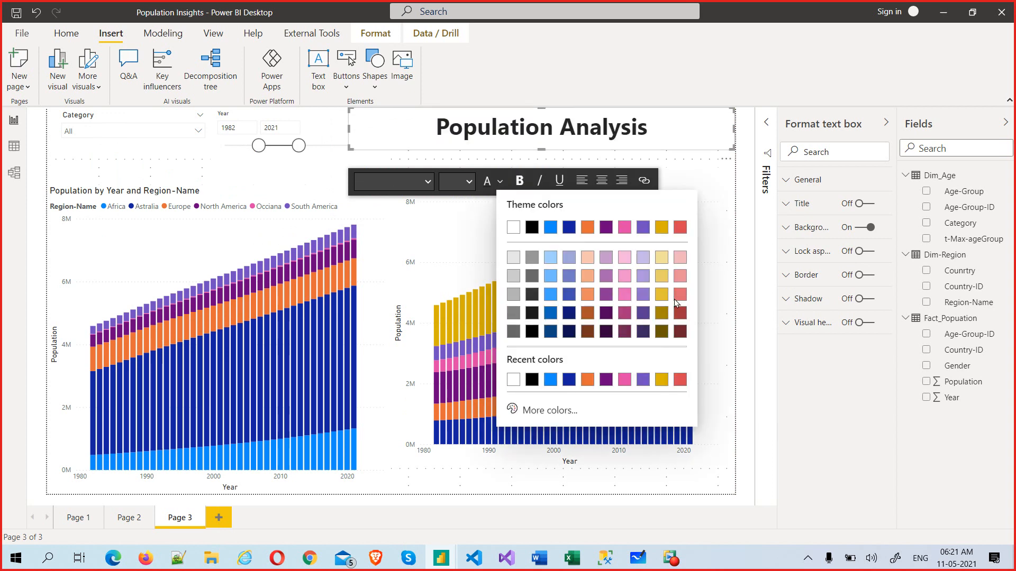
{"action": "left_click", "coordinate": [553, 381]}
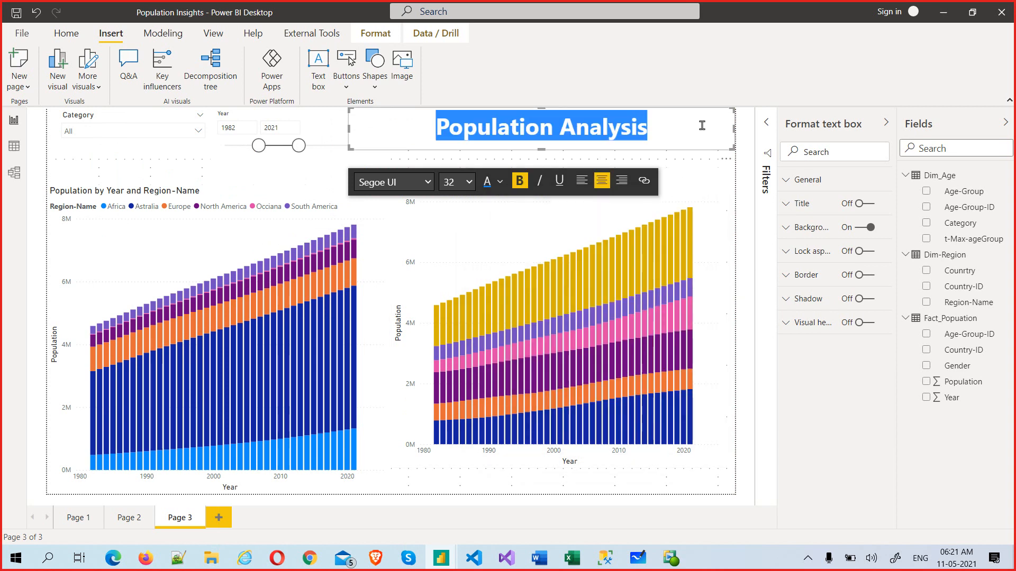
{"action": "left_click", "coordinate": [427, 133]}
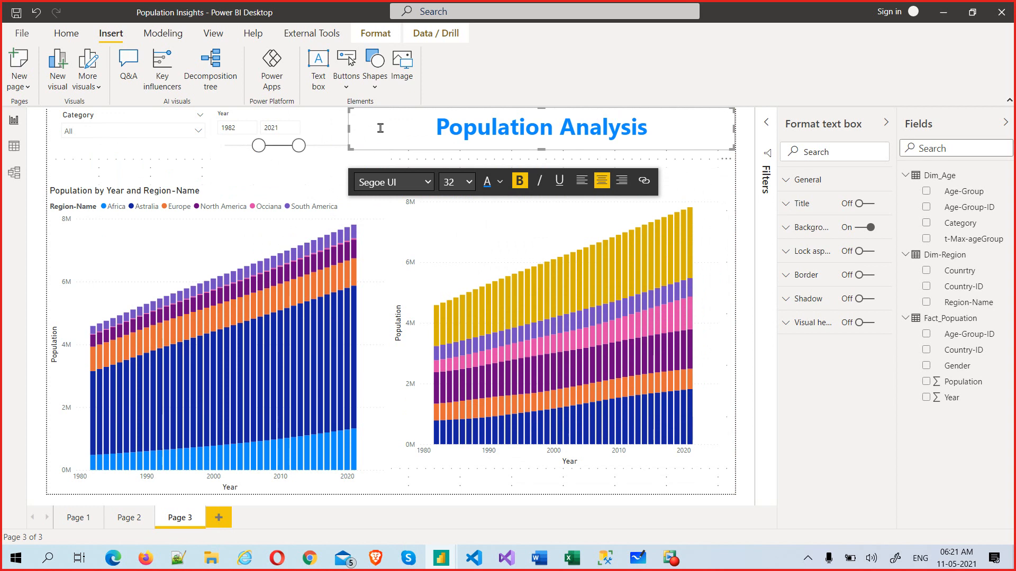
{"action": "left_click", "coordinate": [706, 130]}
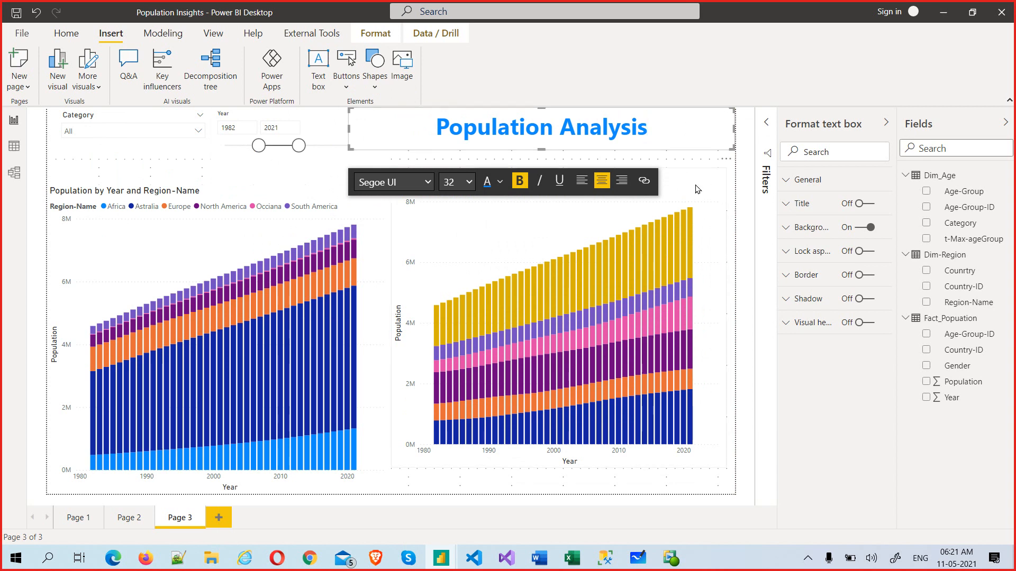
{"action": "left_click", "coordinate": [737, 94]}
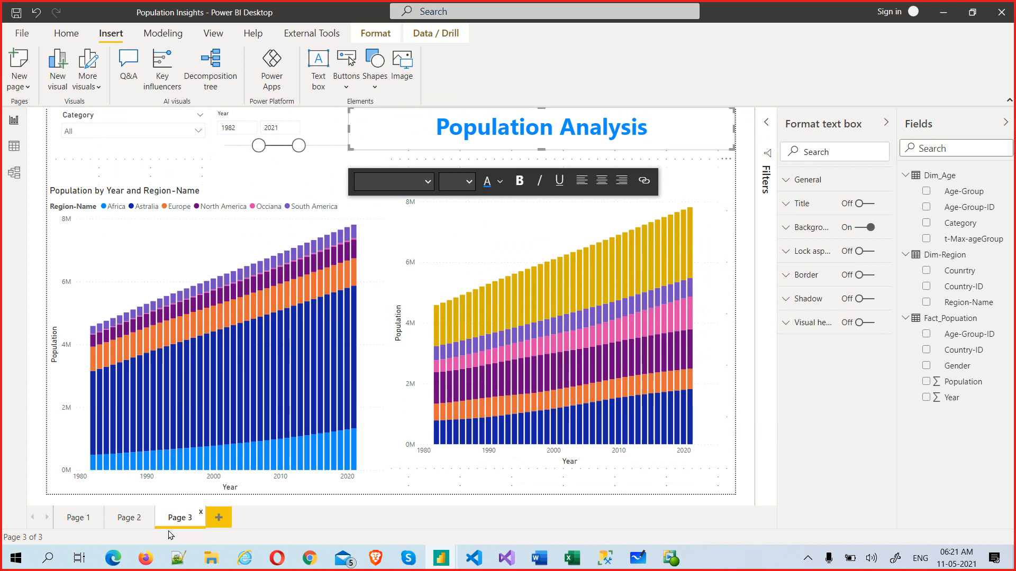
Step: Rename the Page 3 tab to 'Population Analysis by region and Year'
{"action": "right_click", "coordinate": [185, 523]}
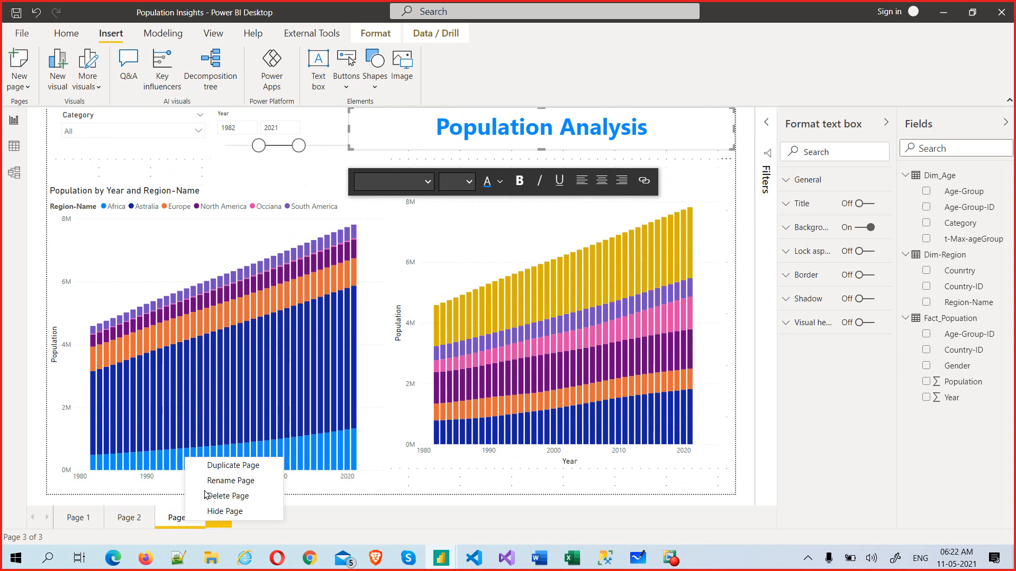
{"action": "left_click", "coordinate": [598, 525]}
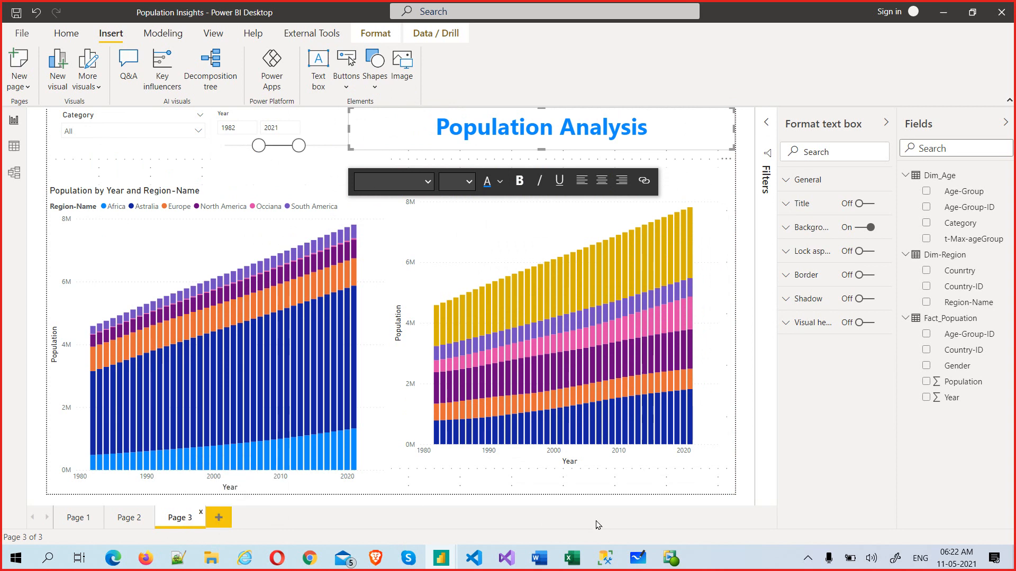
{"action": "type", "text": "Popul"}
{"action": "type", "text": "ation A"}
{"action": "type", "text": "nalysis"}
{"action": "type", "text": " bu"}
{"action": "key", "text": "BackSpace"}
{"action": "type", "text": "y region"}
{"action": "type", "text": " an"}
{"action": "type", "text": "d Year"}
{"action": "key", "text": "Return"}
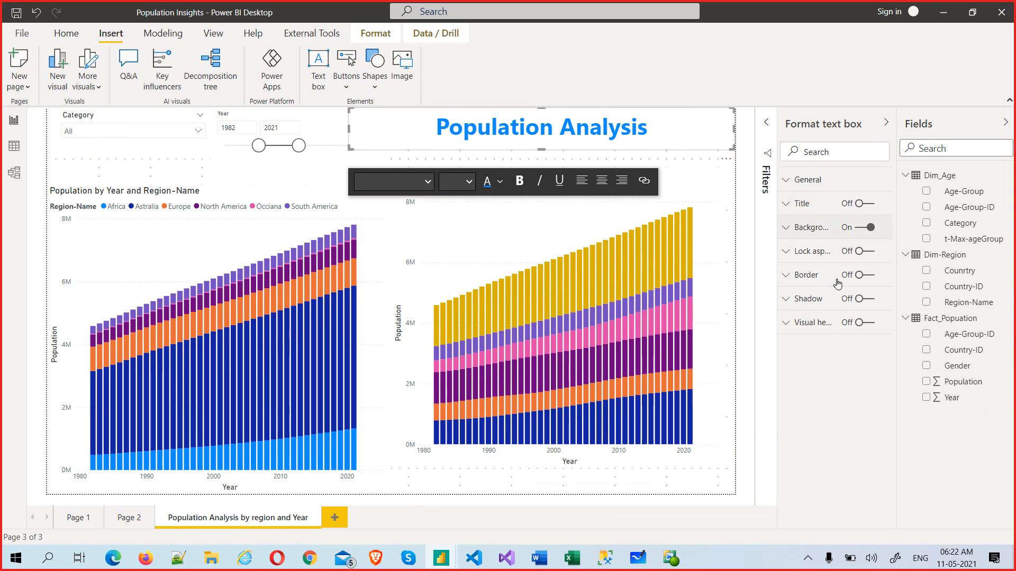
Step: Give the title box a lavender background
{"action": "left_click", "coordinate": [809, 228]}
{"action": "left_click", "coordinate": [804, 270]}
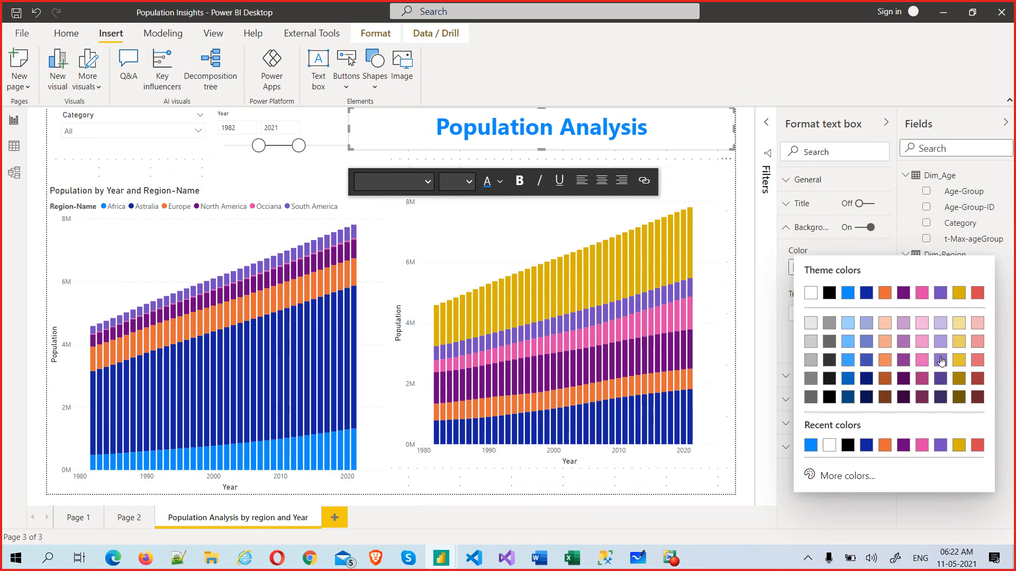
{"action": "left_click", "coordinate": [941, 323]}
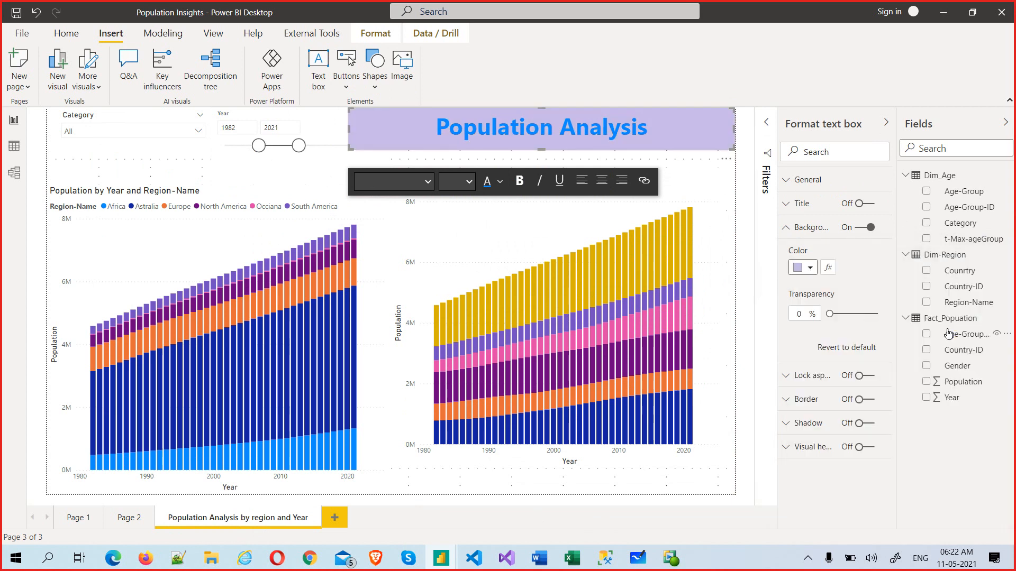
{"action": "left_click", "coordinate": [786, 228]}
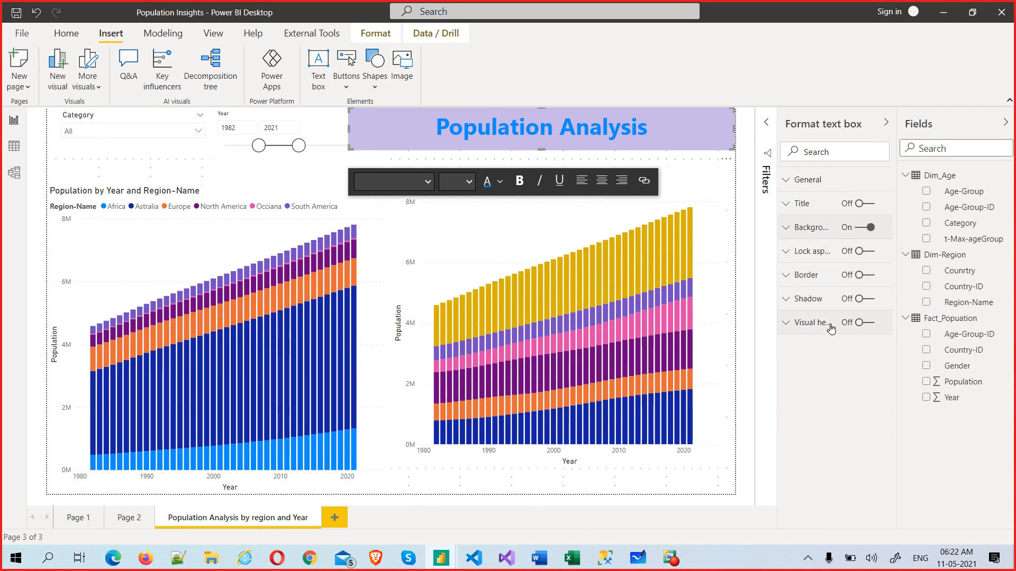
Step: Turn on a shadow and a pink border with 12 px rounded corners for the title box
{"action": "left_click", "coordinate": [869, 276]}
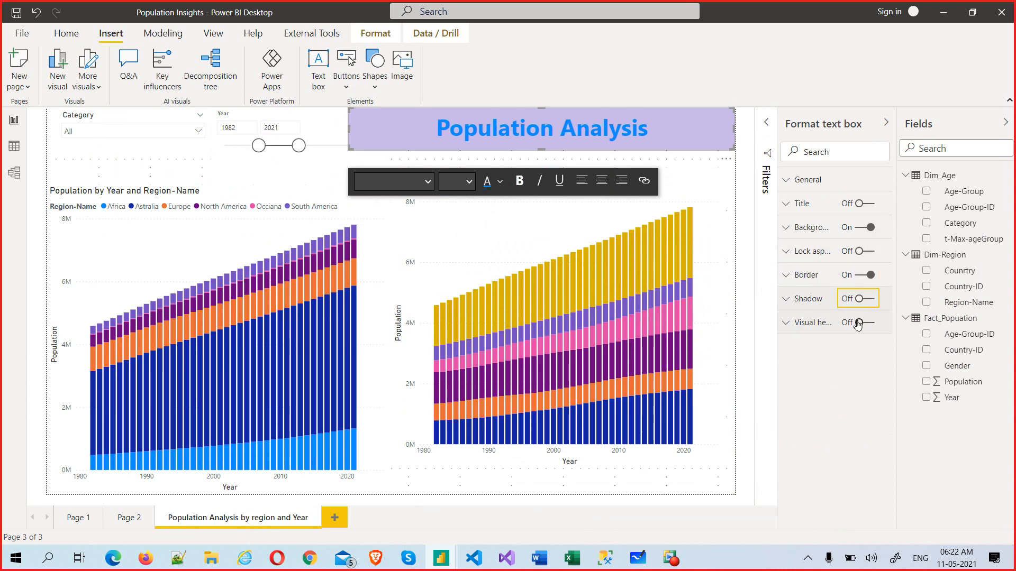
{"action": "left_click", "coordinate": [876, 301]}
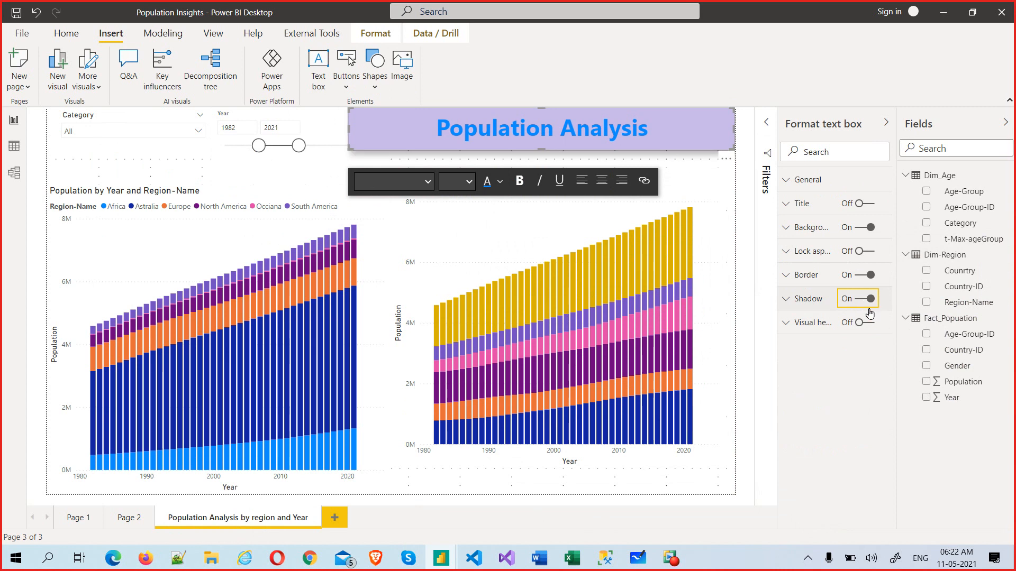
{"action": "left_click", "coordinate": [800, 276]}
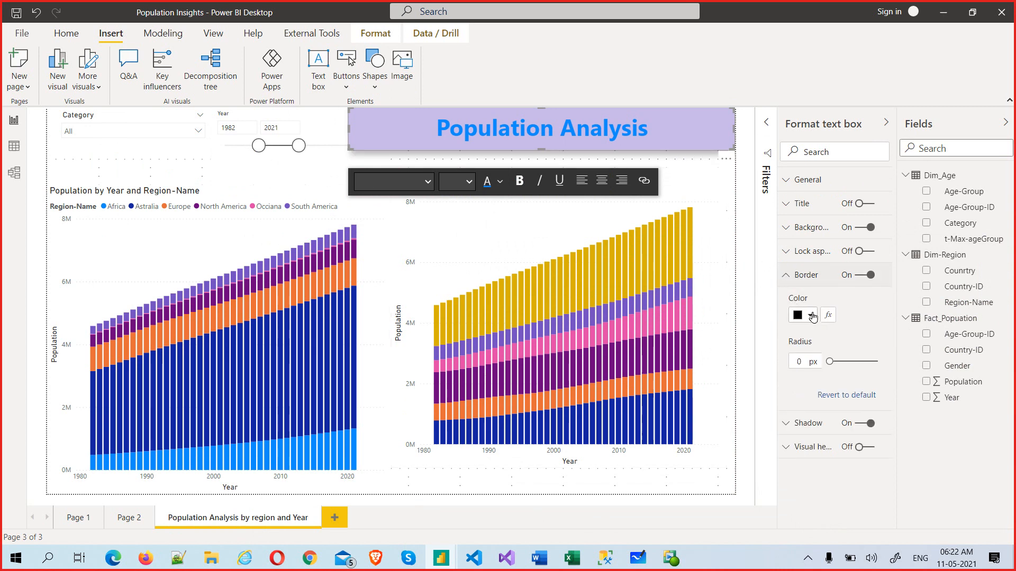
{"action": "left_click", "coordinate": [810, 316]}
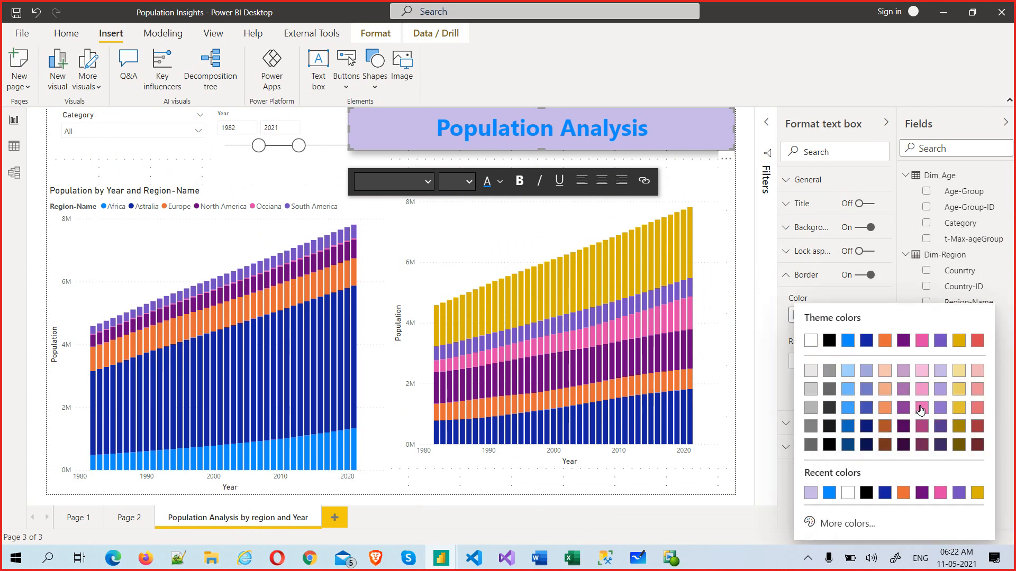
{"action": "left_click", "coordinate": [920, 408]}
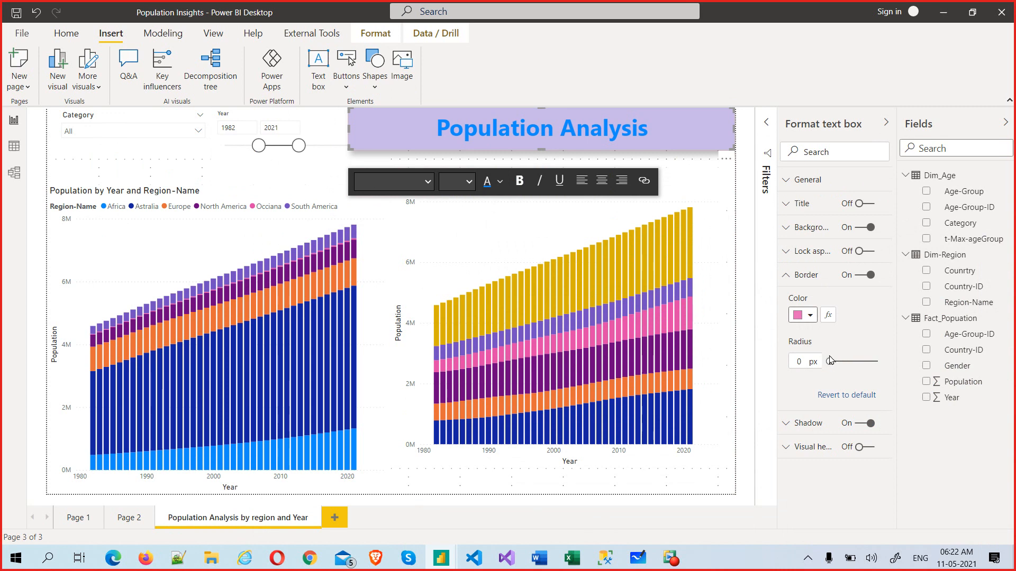
{"action": "left_click_drag", "start_coordinate": [829, 362], "coordinate": [848, 362]}
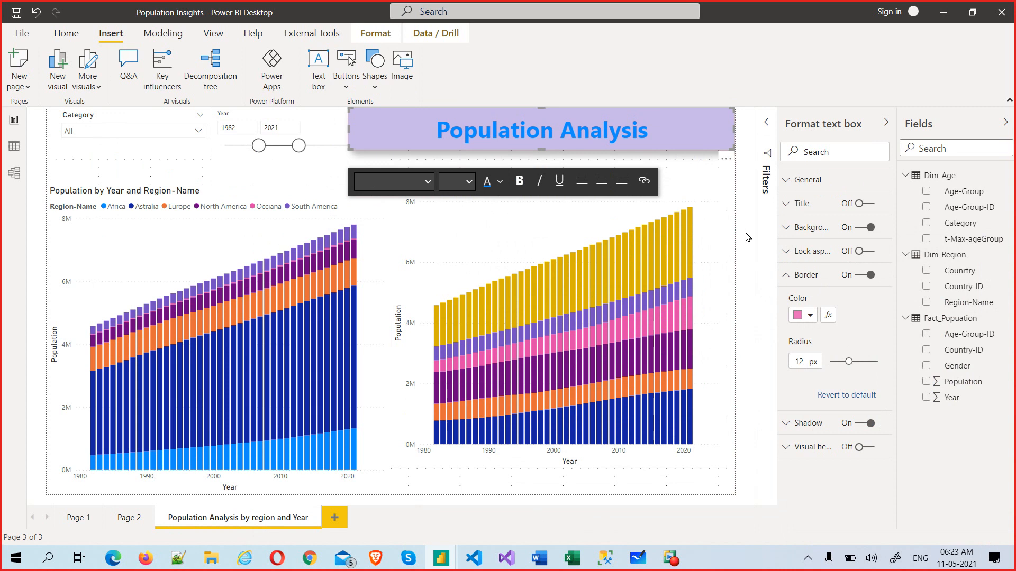
{"action": "left_click", "coordinate": [731, 231]}
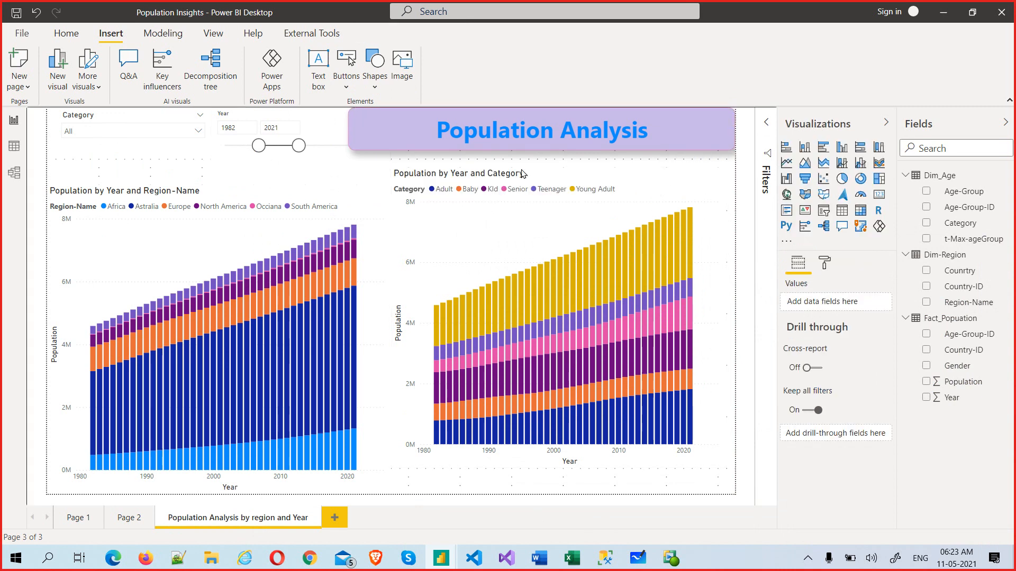
Step: Save the report as Population Insights.pbix via File > Save as
{"action": "mouse_move", "coordinate": [704, 157]}
{"action": "mouse_move", "coordinate": [327, 150]}
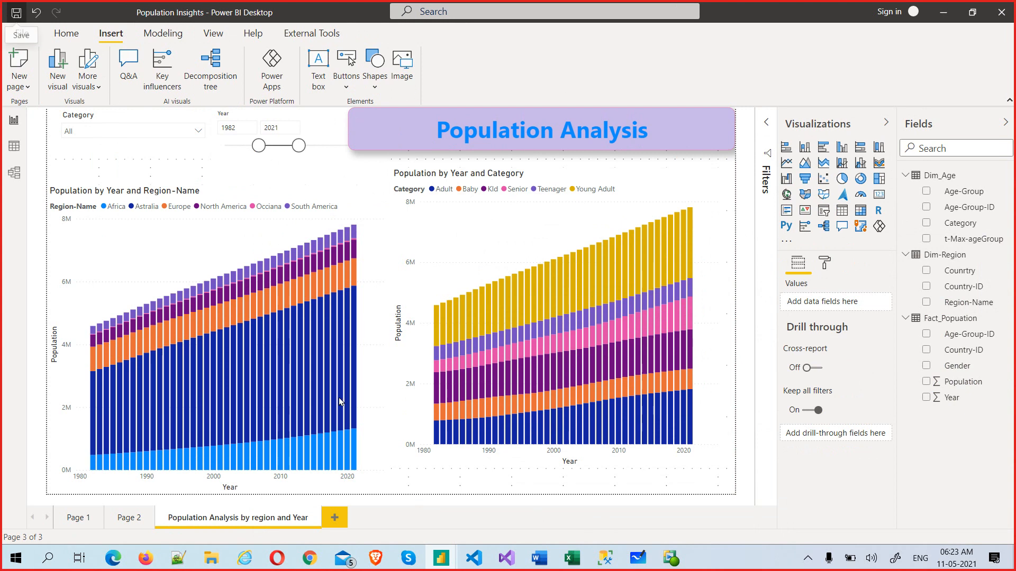
{"action": "mouse_move", "coordinate": [339, 398]}
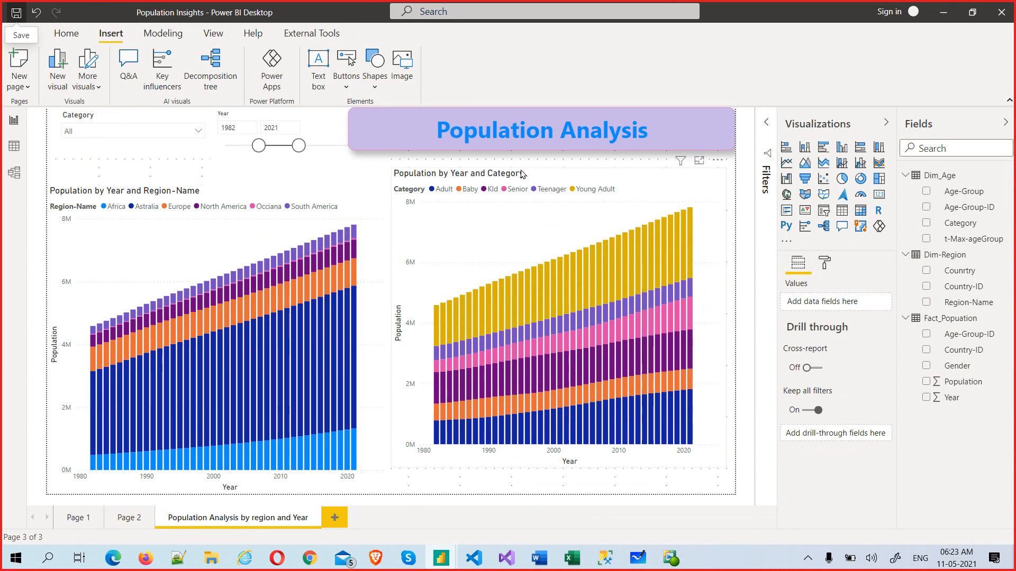
{"action": "left_click", "coordinate": [66, 33]}
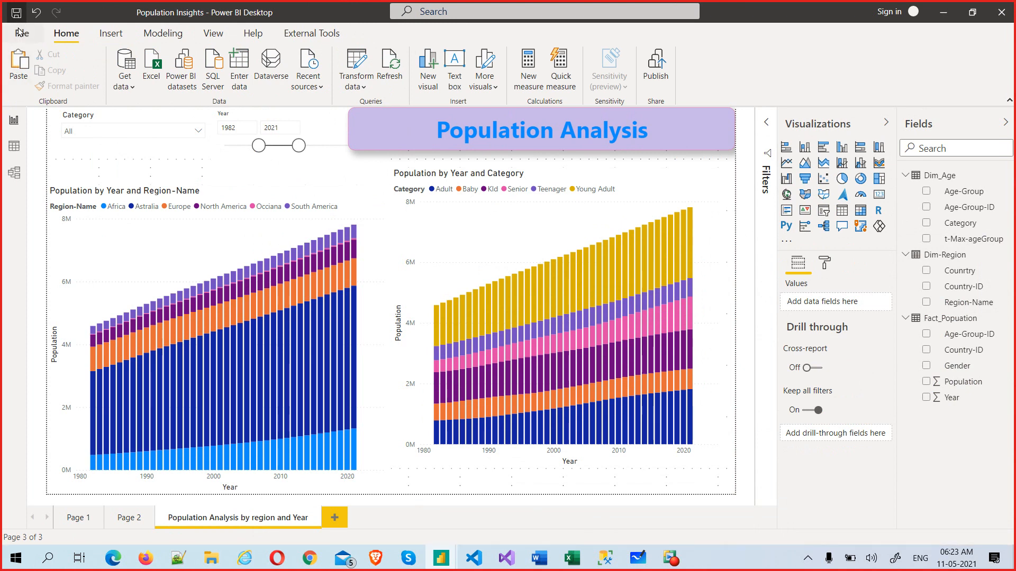
{"action": "left_click", "coordinate": [20, 33]}
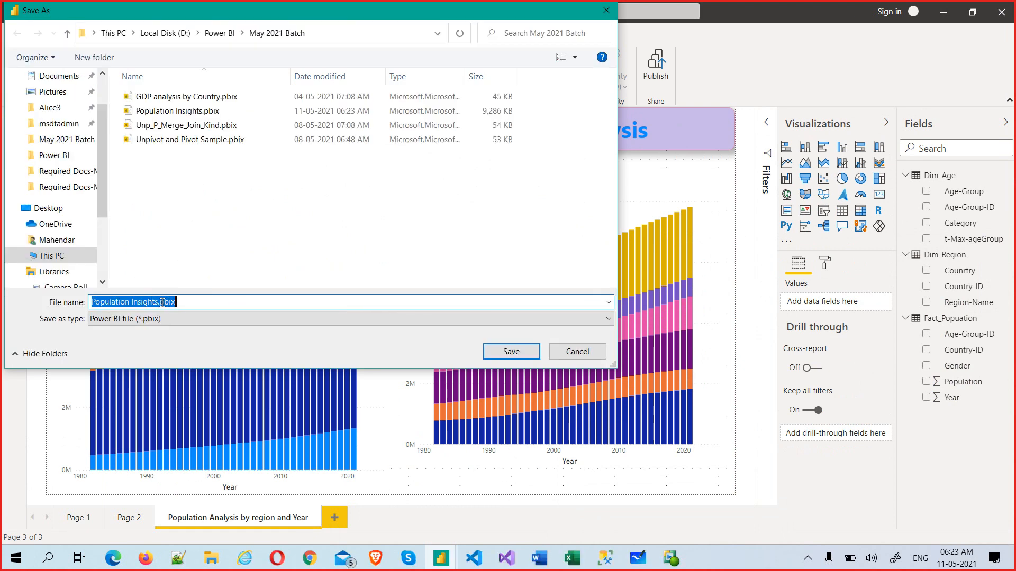
{"action": "left_click", "coordinate": [511, 352]}
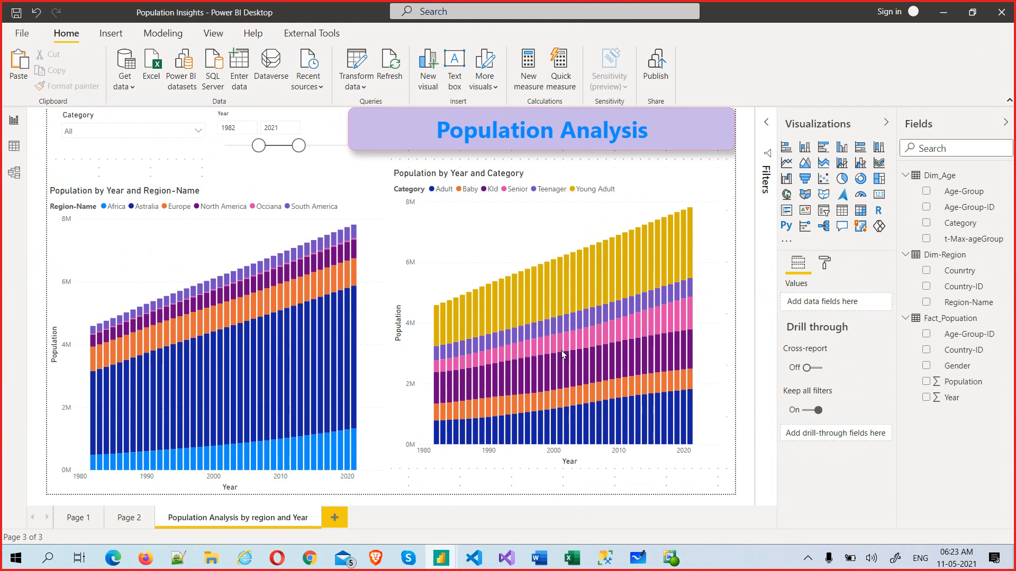
Step: Switch to Model view and open the many-to-one Fact_Popuation–Dim_Age relationship
{"action": "left_click", "coordinate": [10, 181]}
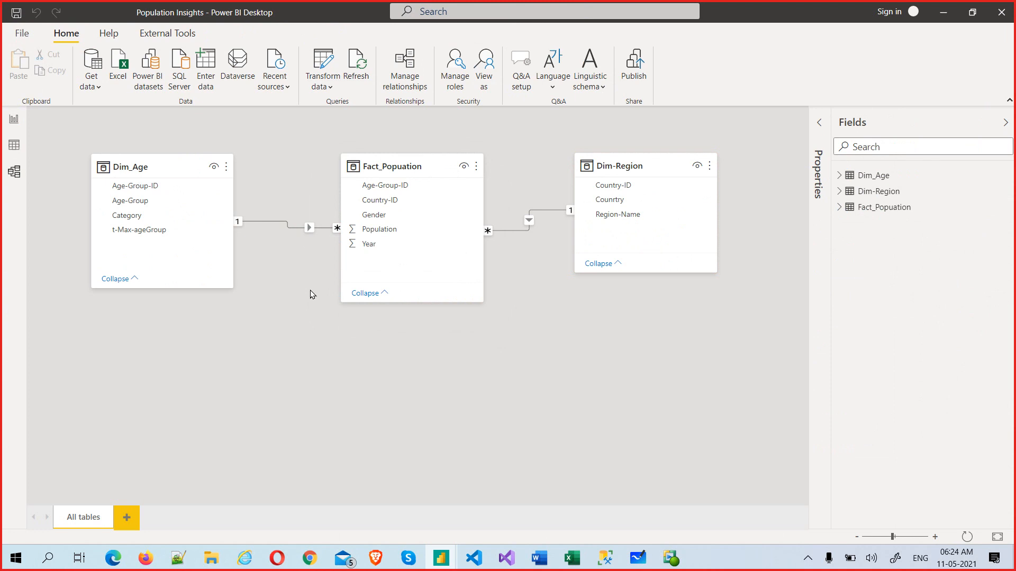
{"action": "double_click", "coordinate": [309, 229]}
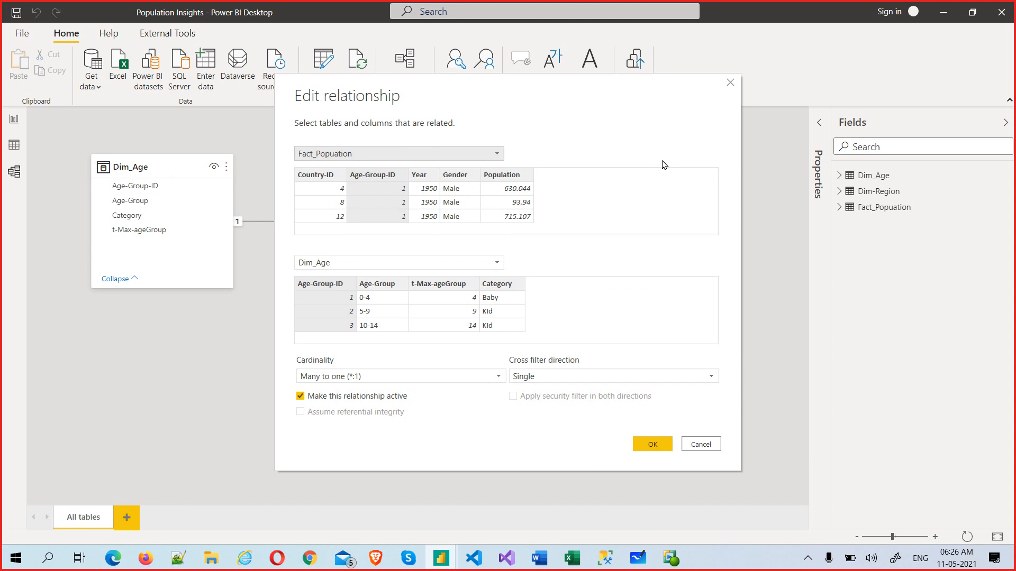
Step: Cancel the relationship edit and return to the Population Analysis report page
{"action": "left_click", "coordinate": [708, 443]}
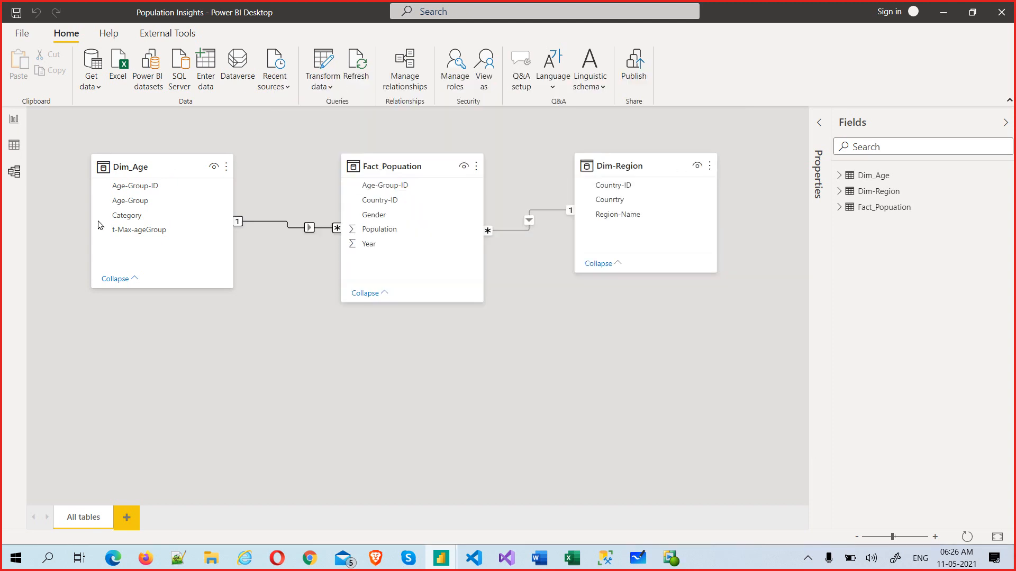
{"action": "left_click", "coordinate": [13, 117]}
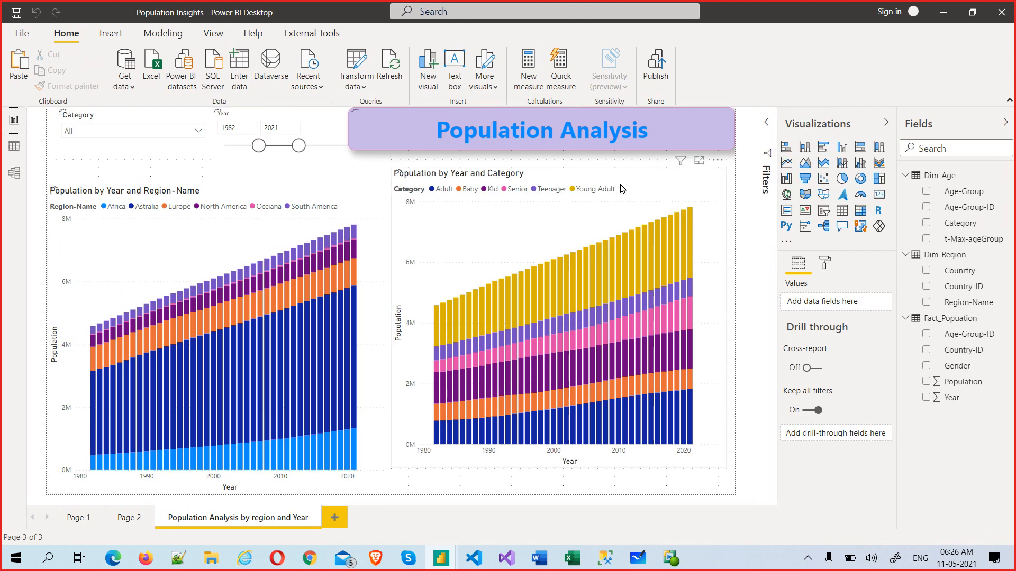
Step: Save the report under the new name Population Insights-1.0 via Save as
{"action": "left_click", "coordinate": [23, 34]}
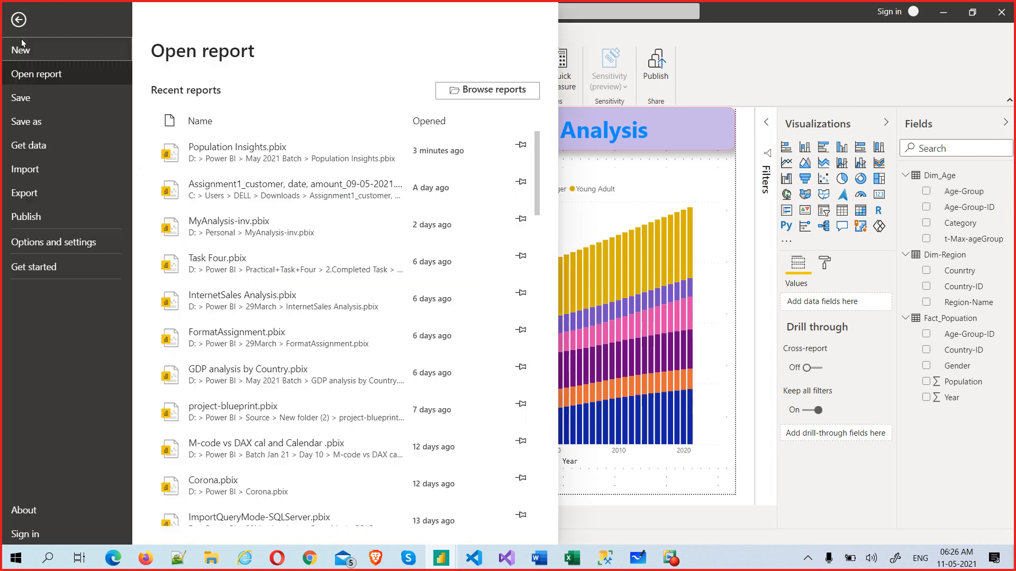
{"action": "left_click", "coordinate": [42, 122]}
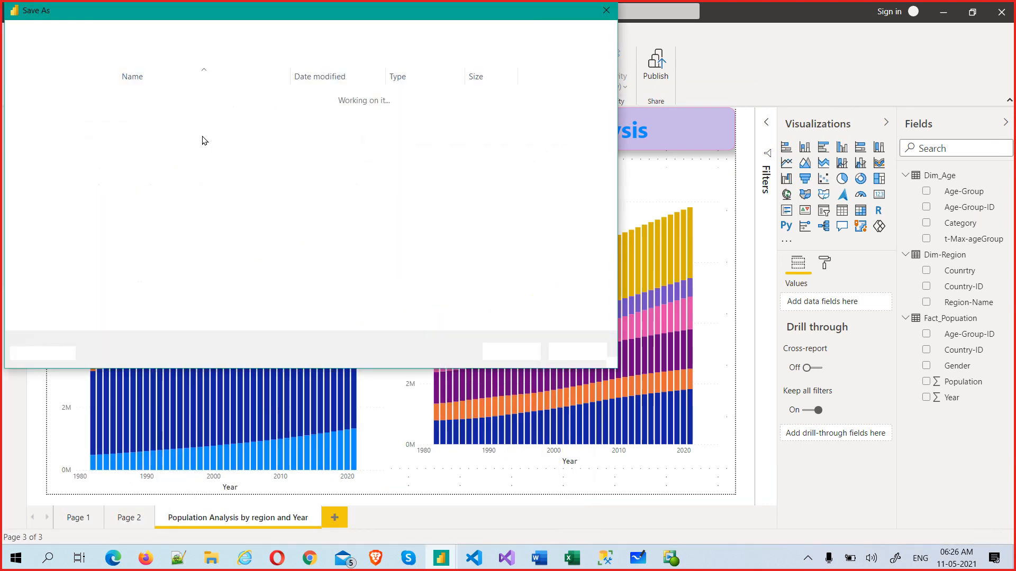
{"action": "left_click", "coordinate": [177, 302]}
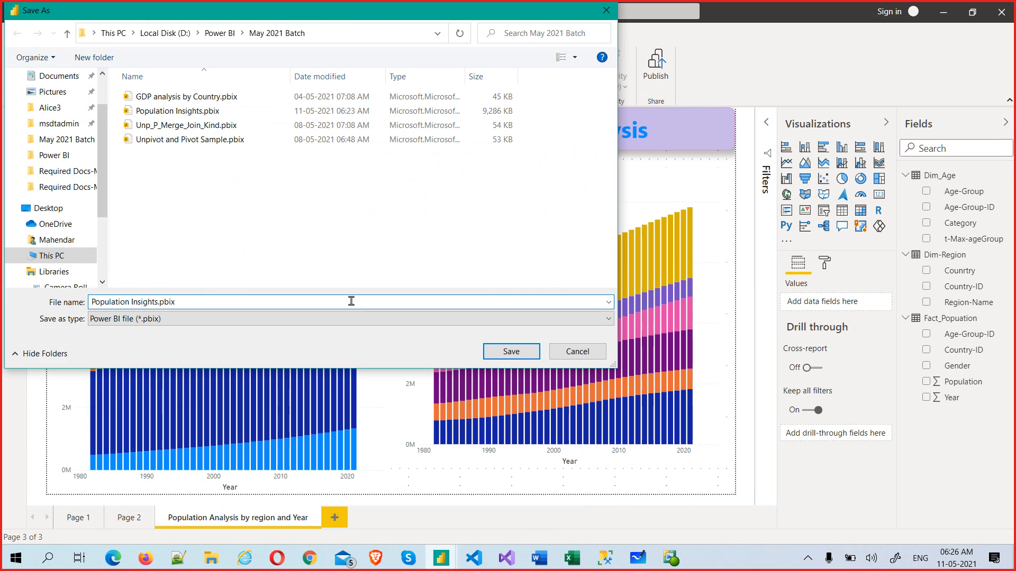
{"action": "type", "text": "-1.0"}
{"action": "key", "text": "Return"}
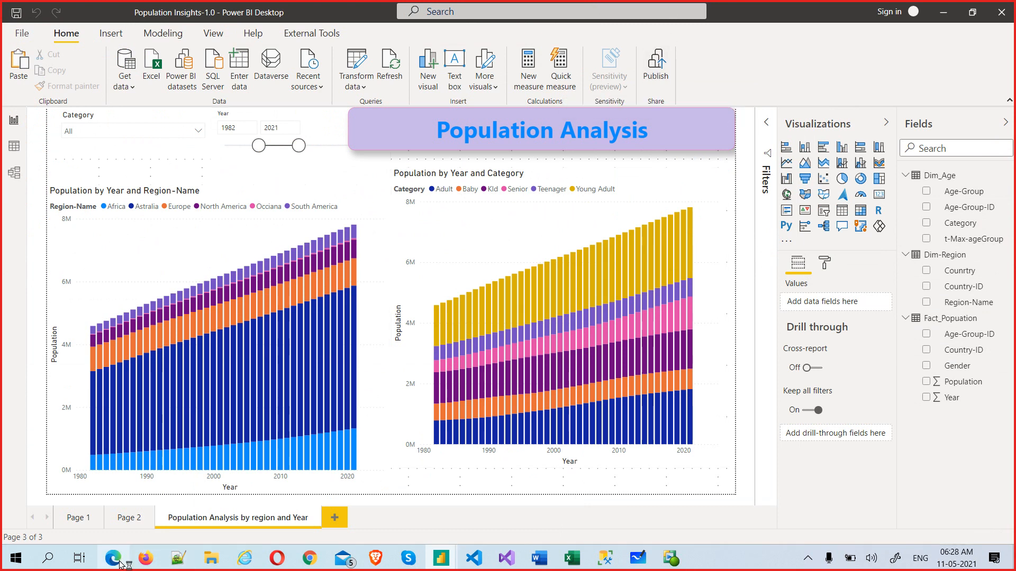
Step: Launch Edge and go to app.powerbi.com to reach the Power BI service home page
{"action": "mouse_move", "coordinate": [211, 560]}
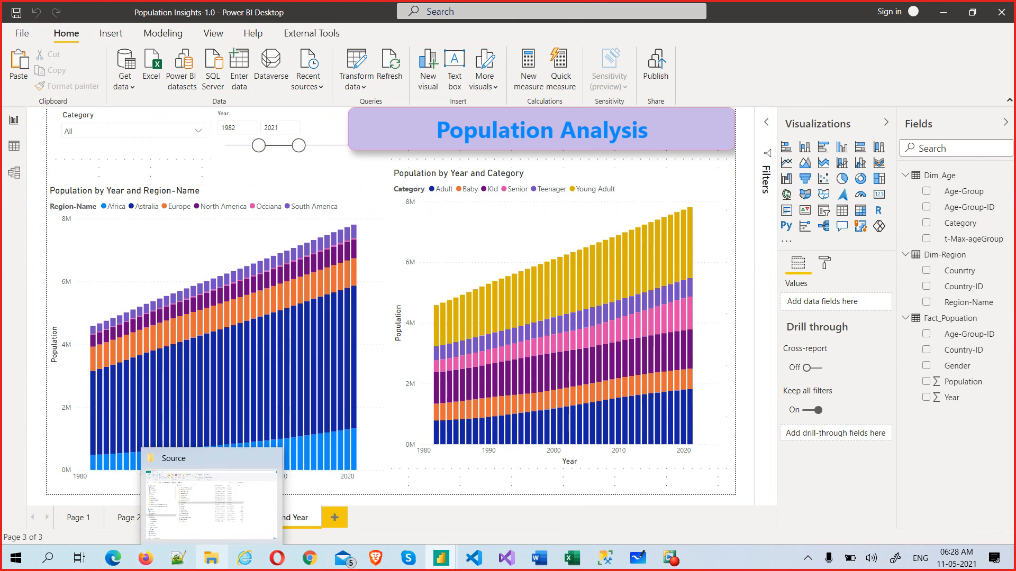
{"action": "left_click", "coordinate": [273, 567]}
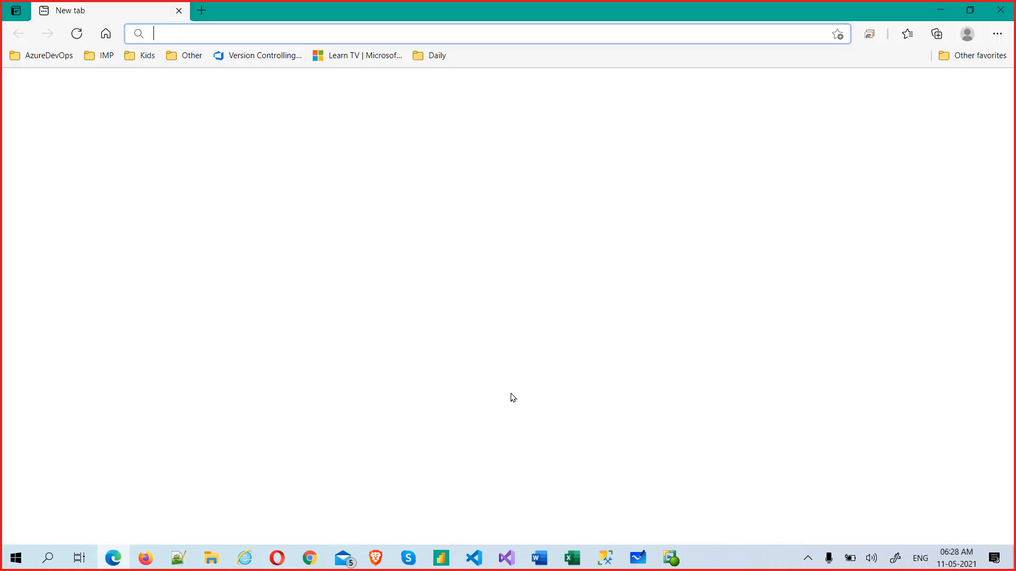
{"action": "type", "text": "app.powerbi.com"}
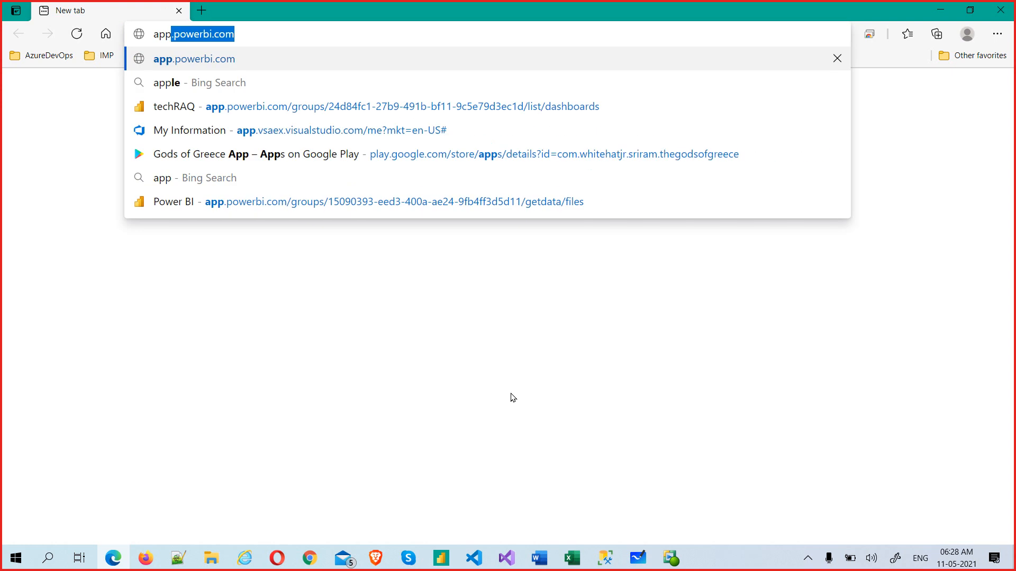
{"action": "key", "text": "Return"}
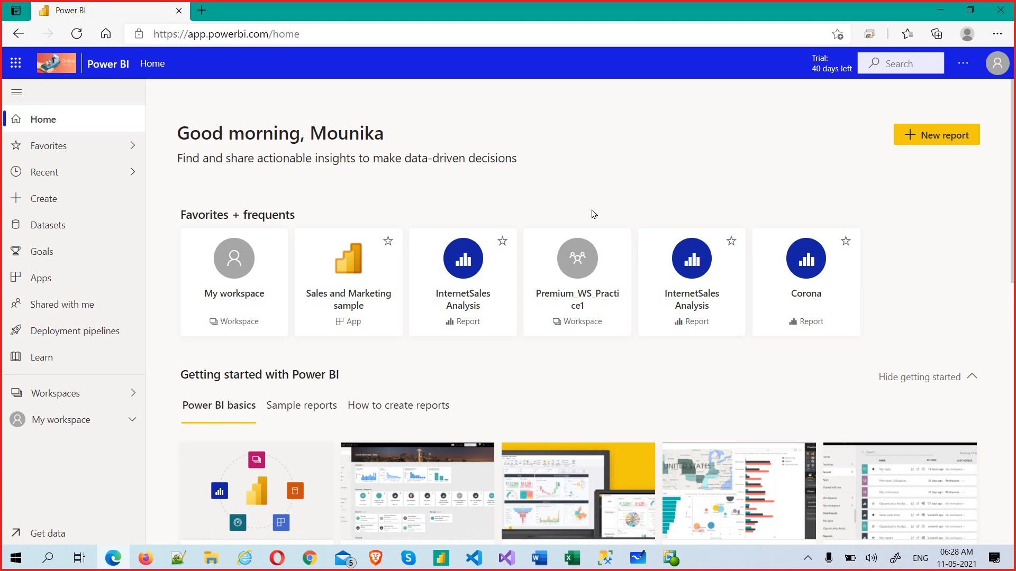
Step: Open the Shared_WS_Project001 workspace and filter it to its Content items
{"action": "scroll", "coordinate": [587, 225], "scroll_direction": "down", "scroll_amount": 1}
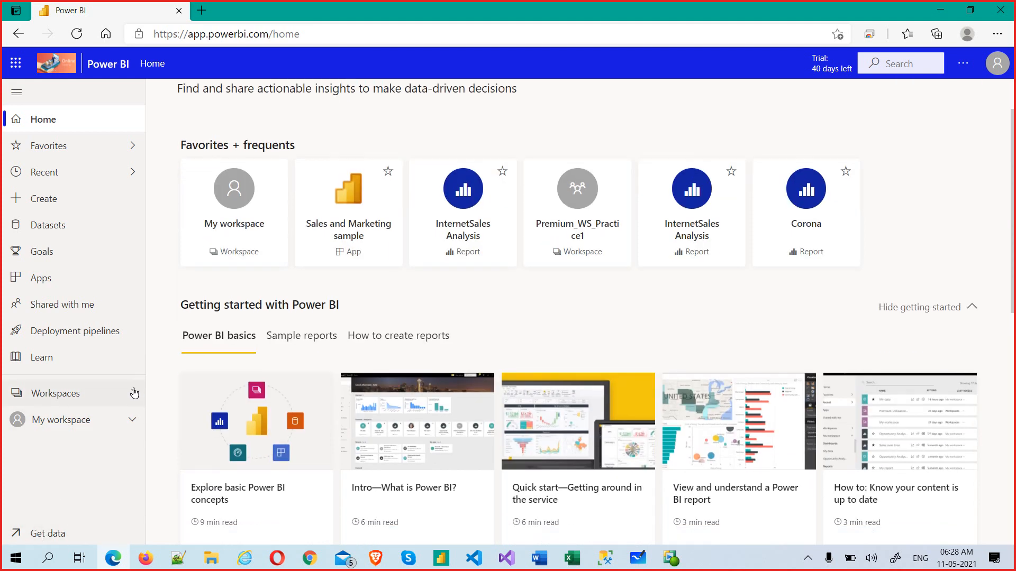
{"action": "left_click", "coordinate": [133, 393]}
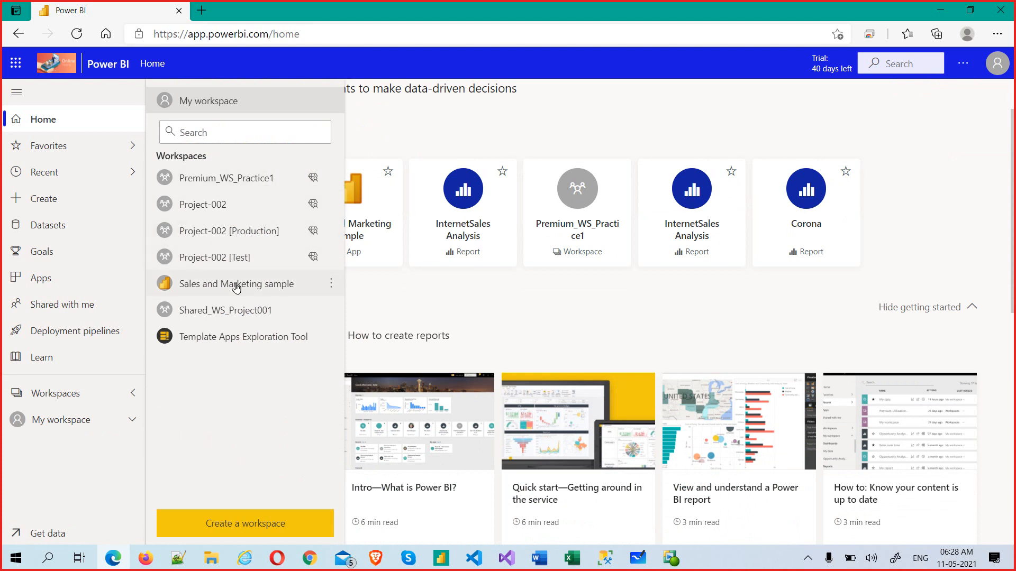
{"action": "left_click", "coordinate": [236, 310]}
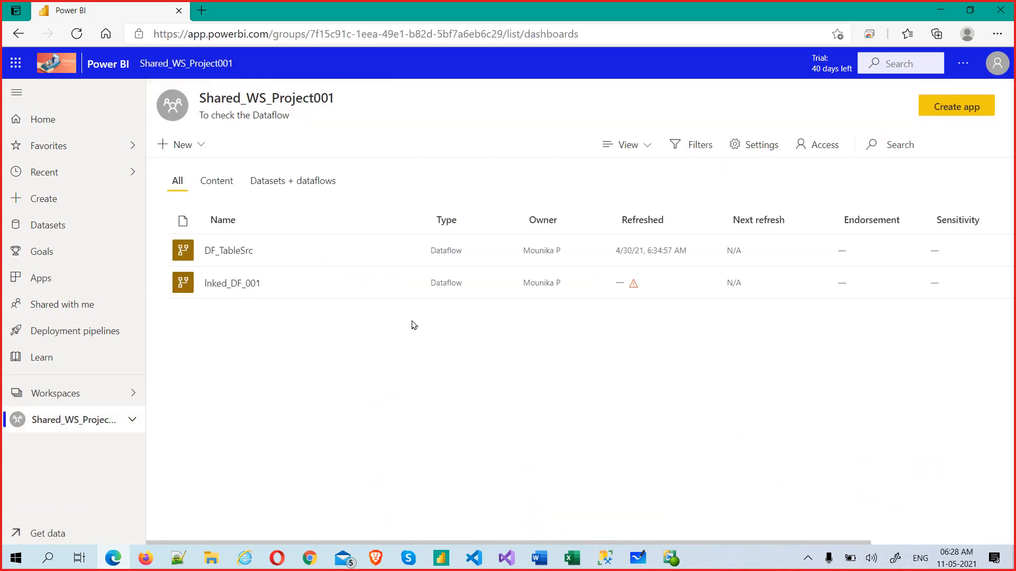
{"action": "left_click", "coordinate": [215, 184]}
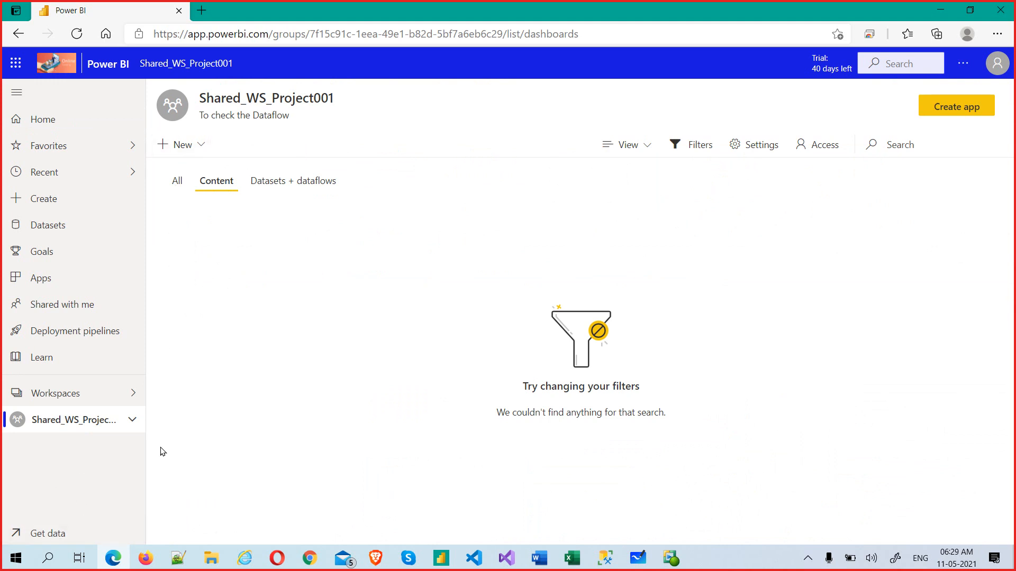
Step: Switch to the Premium_WS_Practice1 workspace and scroll through its reports and dashboards
{"action": "left_click", "coordinate": [132, 393]}
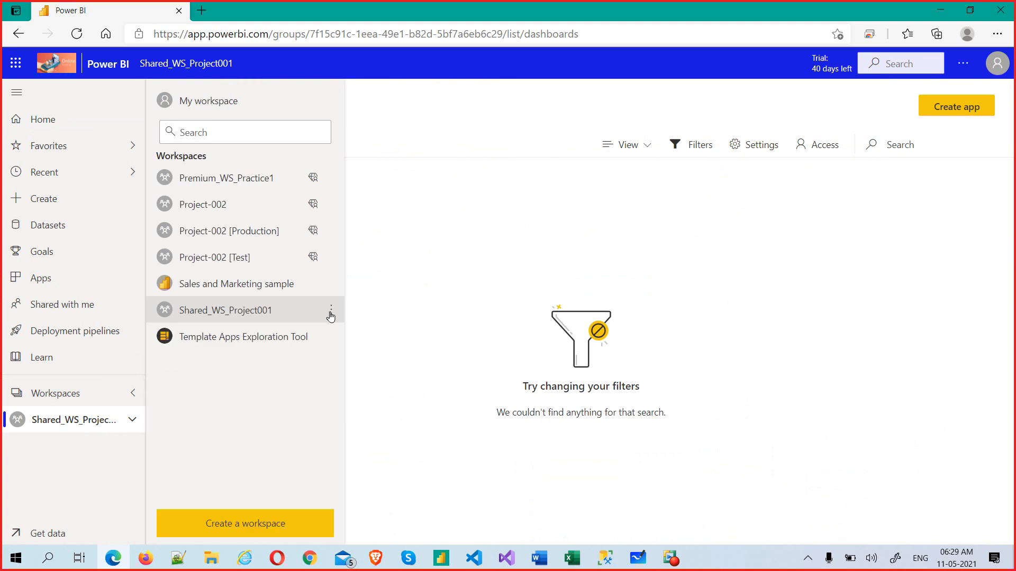
{"action": "left_click", "coordinate": [252, 180]}
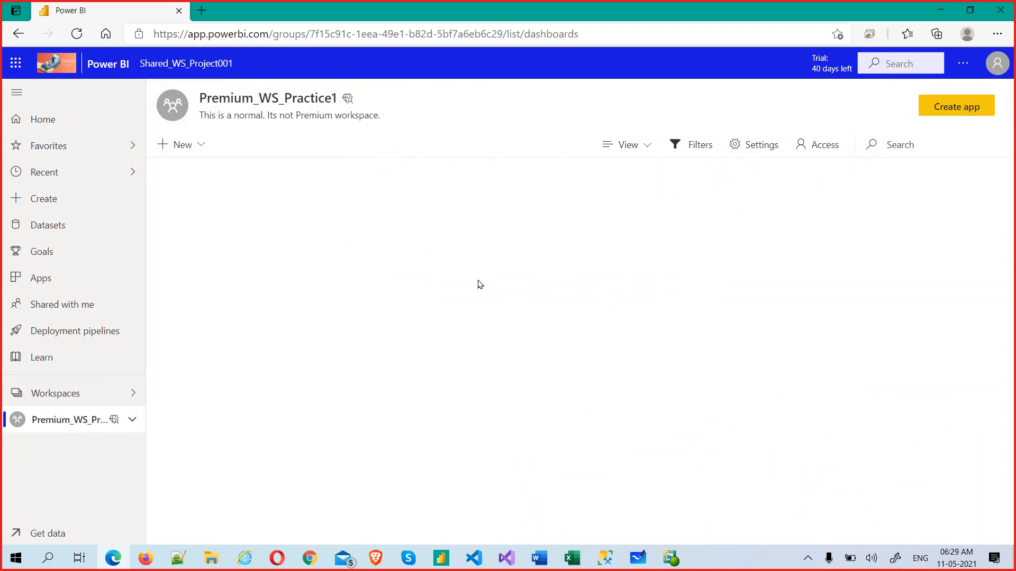
{"action": "scroll", "coordinate": [324, 419], "scroll_direction": "down", "scroll_amount": 1}
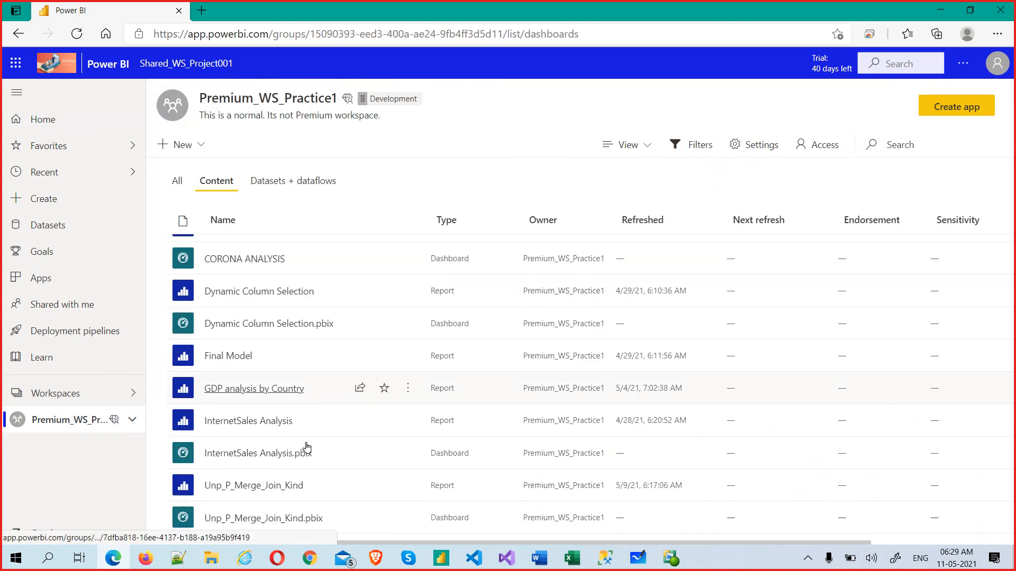
{"action": "scroll", "coordinate": [373, 428], "scroll_direction": "up", "scroll_amount": 1}
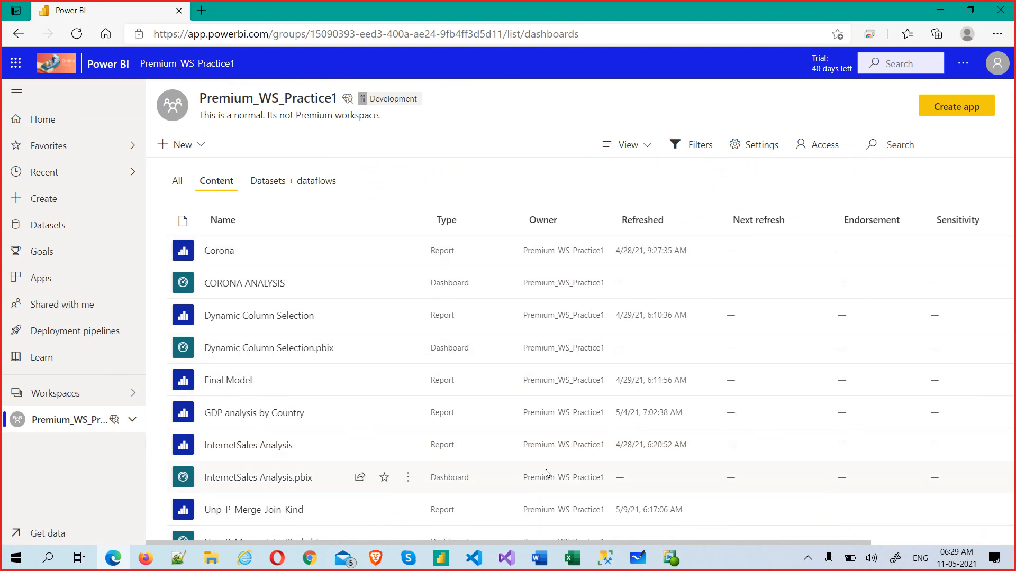
{"action": "scroll", "coordinate": [548, 476], "scroll_direction": "down", "scroll_amount": 1}
{"action": "scroll", "coordinate": [548, 476], "scroll_direction": "up", "scroll_amount": 1}
{"action": "scroll", "coordinate": [370, 421], "scroll_direction": "down", "scroll_amount": 1}
{"action": "scroll", "coordinate": [389, 418], "scroll_direction": "up", "scroll_amount": 1}
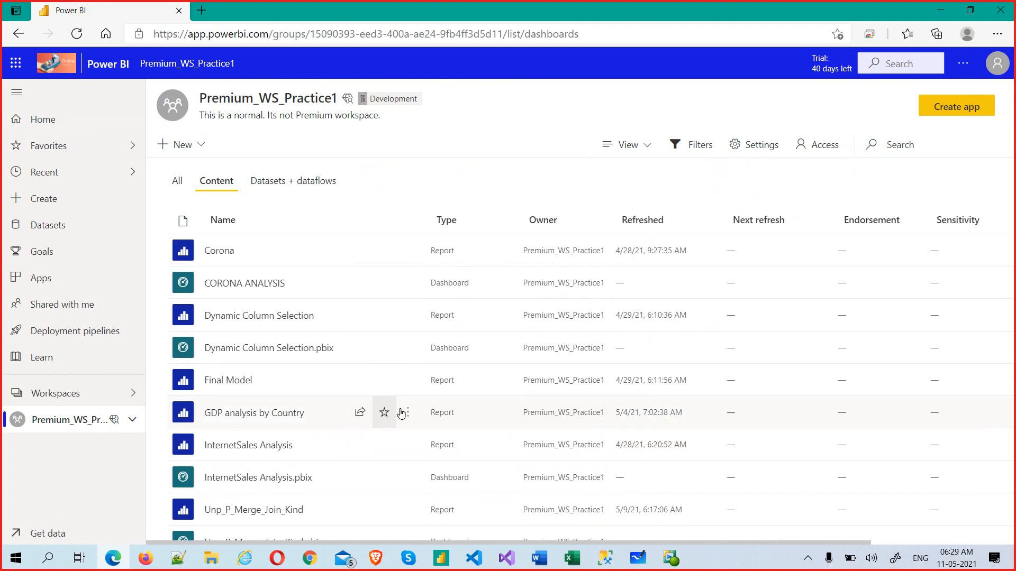
{"action": "scroll", "coordinate": [545, 505], "scroll_direction": "down", "scroll_amount": 1}
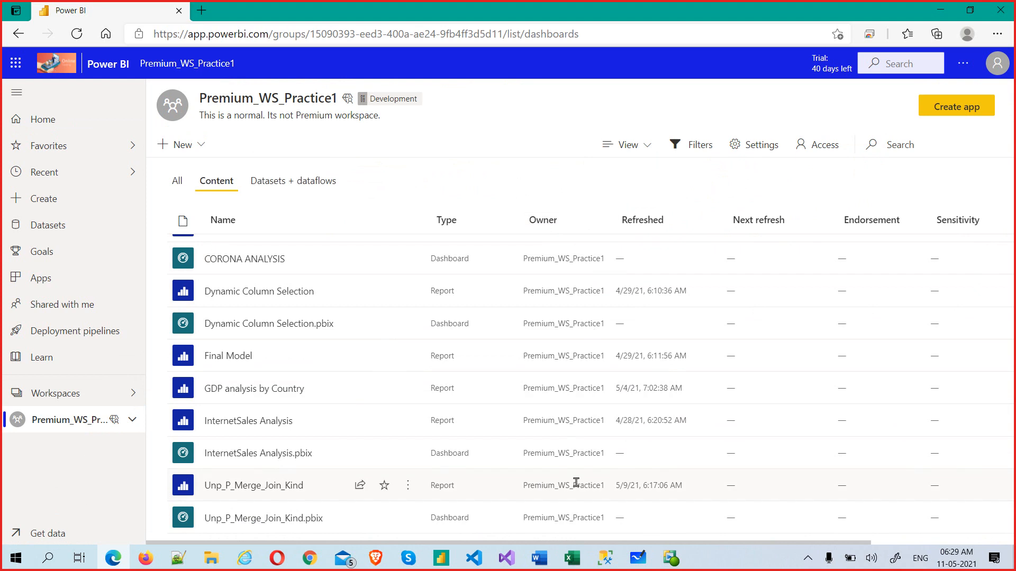
{"action": "scroll", "coordinate": [587, 436], "scroll_direction": "up", "scroll_amount": 1}
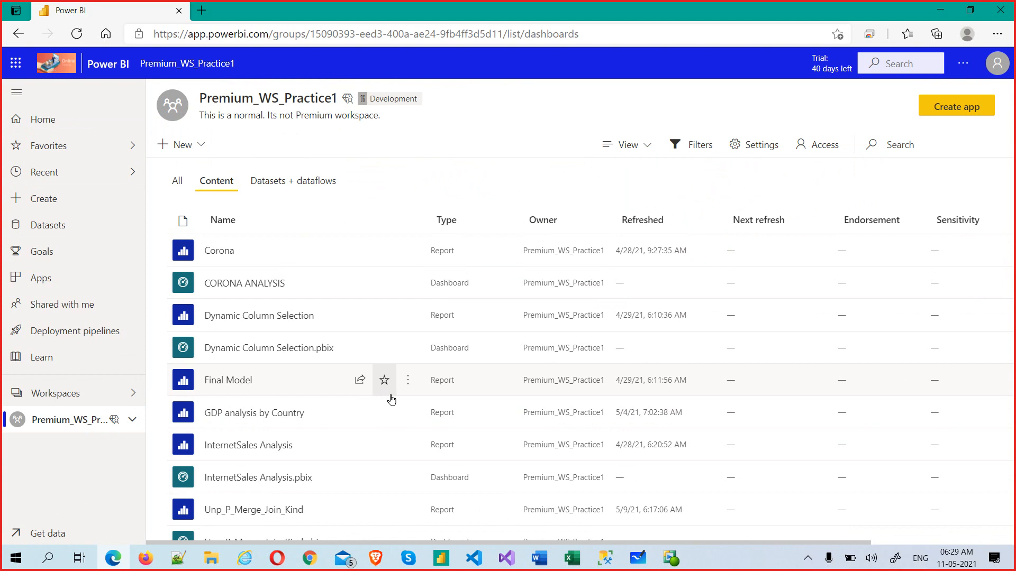
Step: Upload Population Insights-1.0.pbix from the local computer through Get data > Files
{"action": "left_click", "coordinate": [59, 534]}
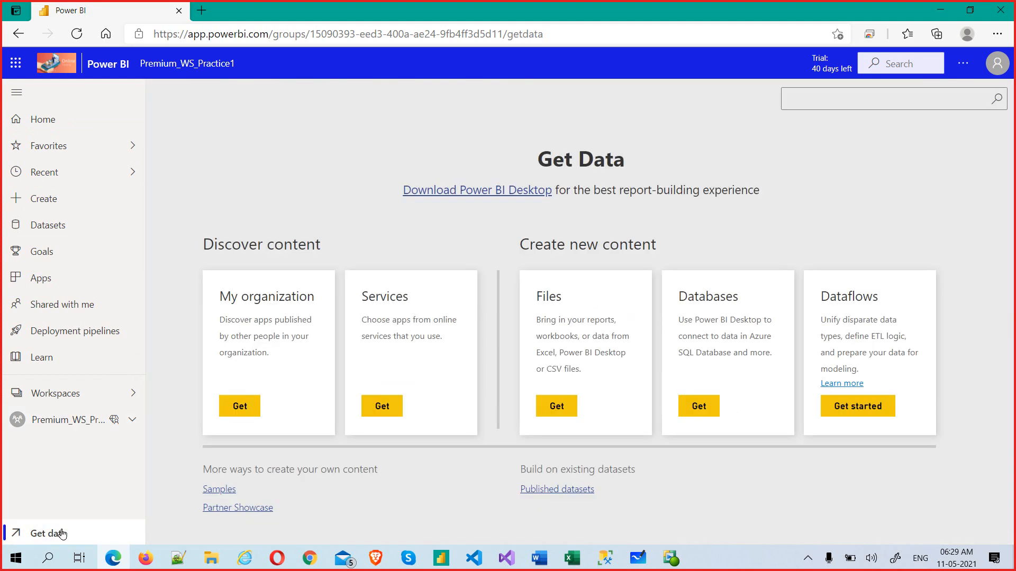
{"action": "left_click", "coordinate": [556, 404]}
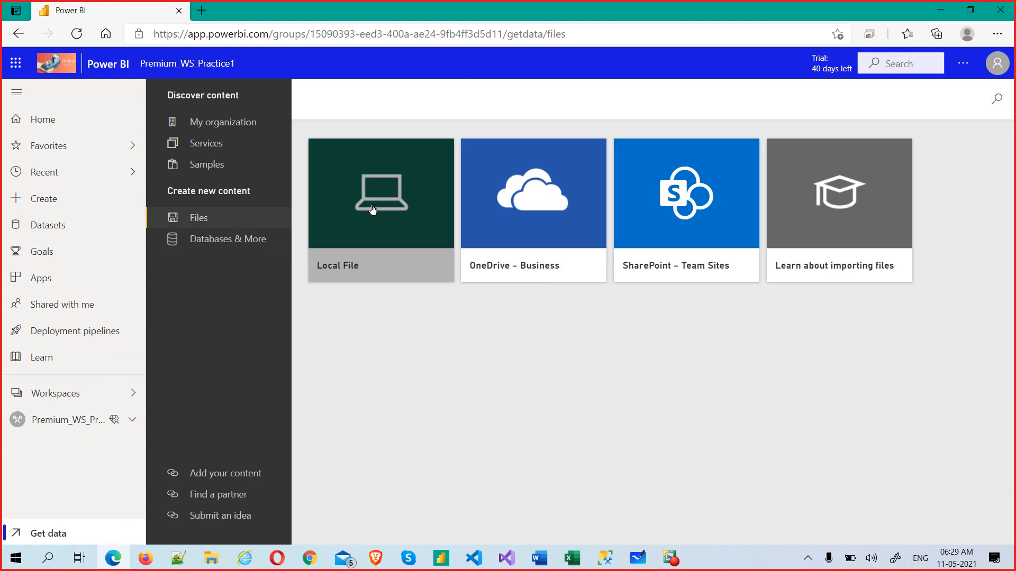
{"action": "left_click", "coordinate": [373, 224]}
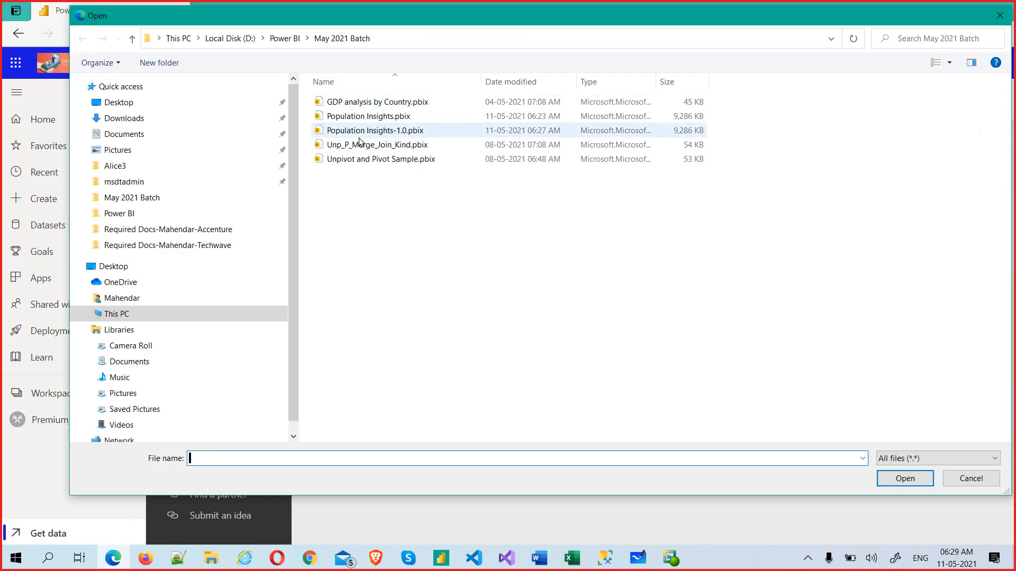
{"action": "left_click", "coordinate": [415, 133]}
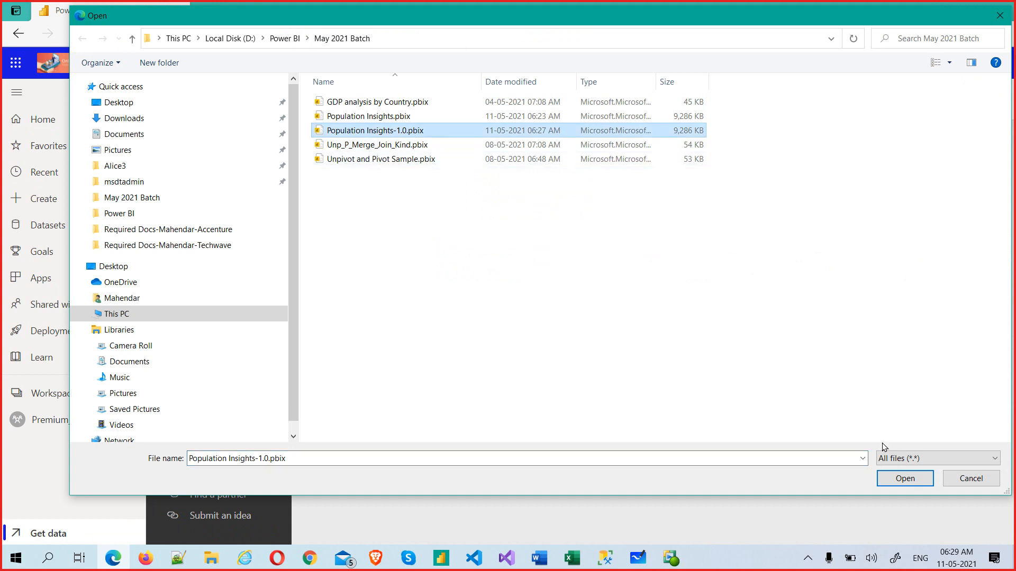
{"action": "left_click", "coordinate": [904, 478]}
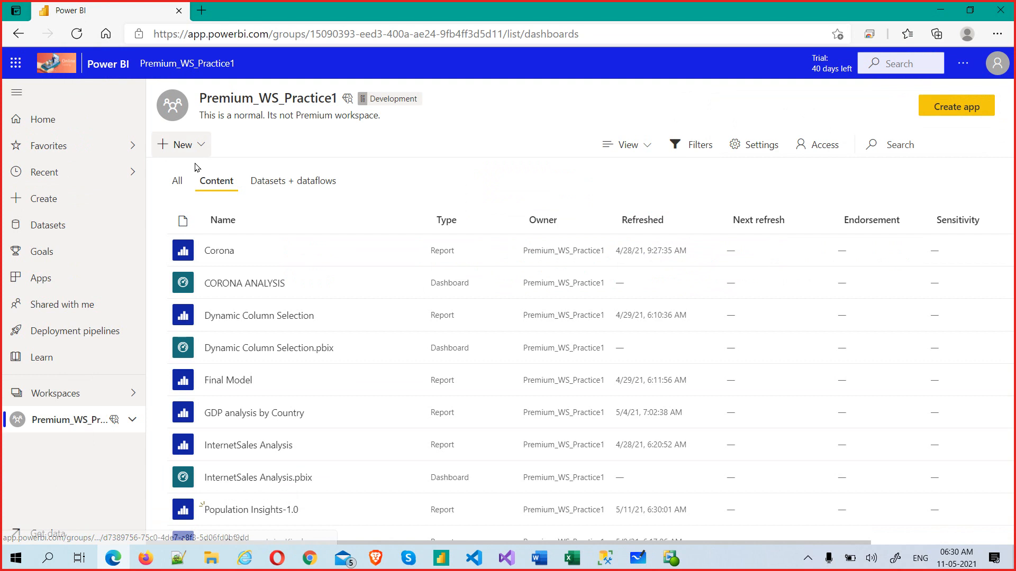
Step: Scroll the workspace list and open the Population Insights-1.0 report
{"action": "scroll", "coordinate": [241, 423], "scroll_direction": "down", "scroll_amount": 5}
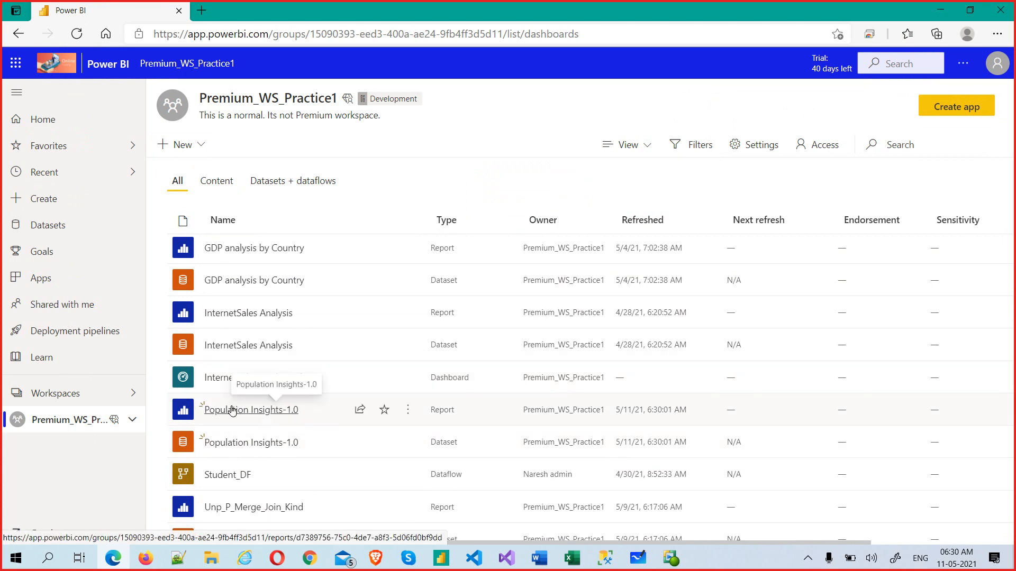
{"action": "left_click", "coordinate": [232, 410]}
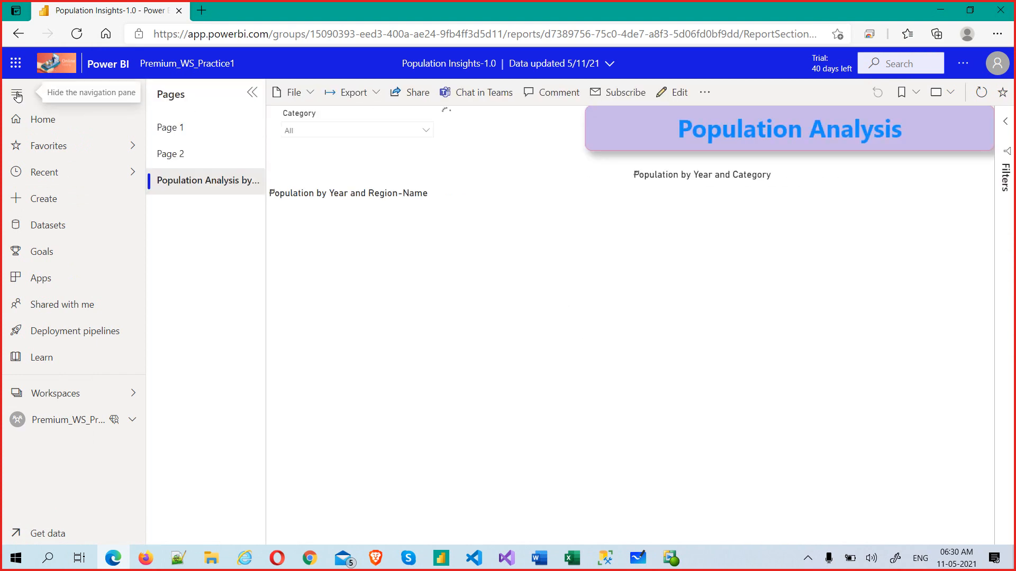
Step: Collapse the nav pane, pick Senior in the Category slicer, and set Year to 2000–2021
{"action": "left_click", "coordinate": [17, 94]}
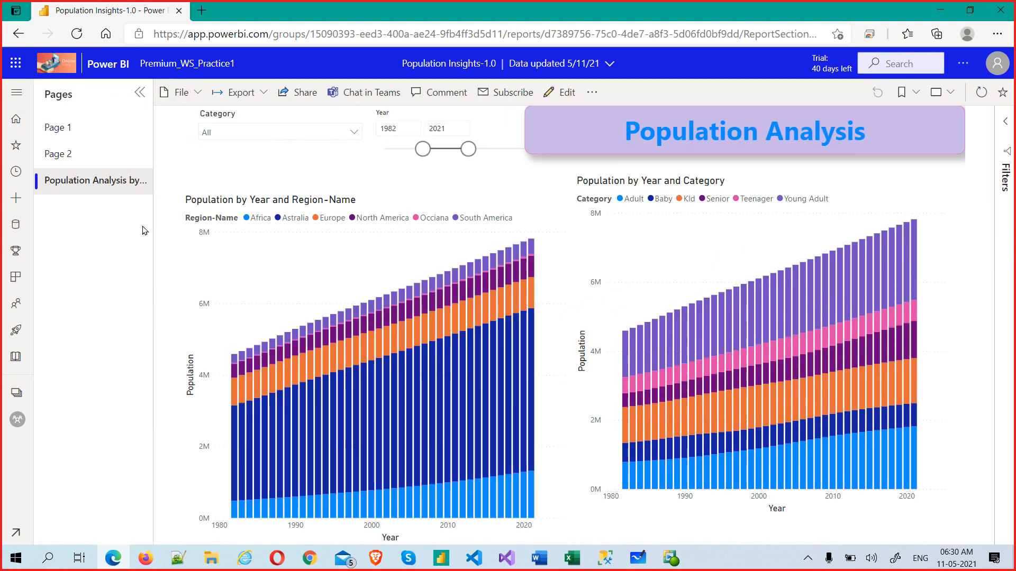
{"action": "left_click", "coordinate": [485, 360]}
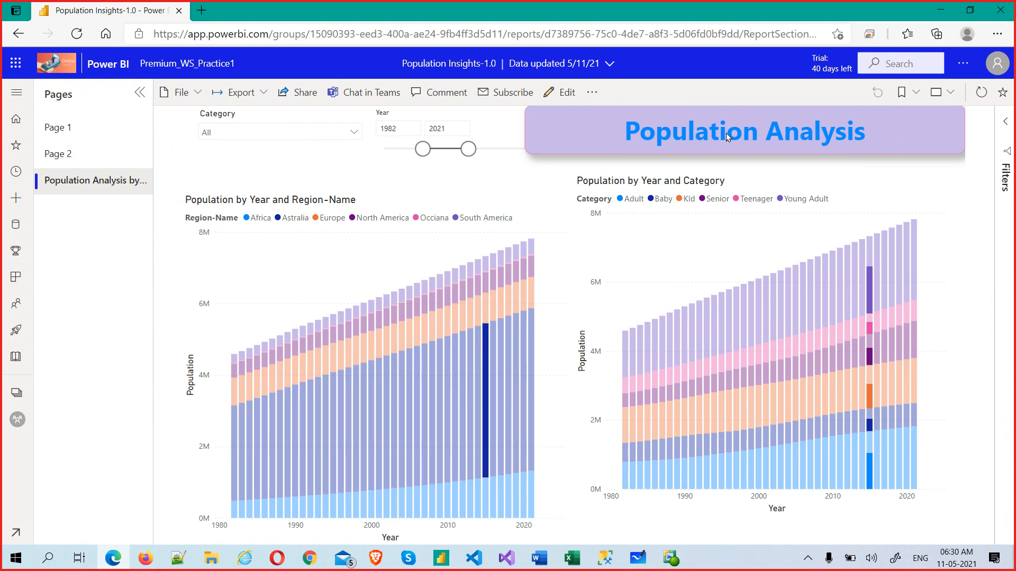
{"action": "left_click", "coordinate": [288, 135]}
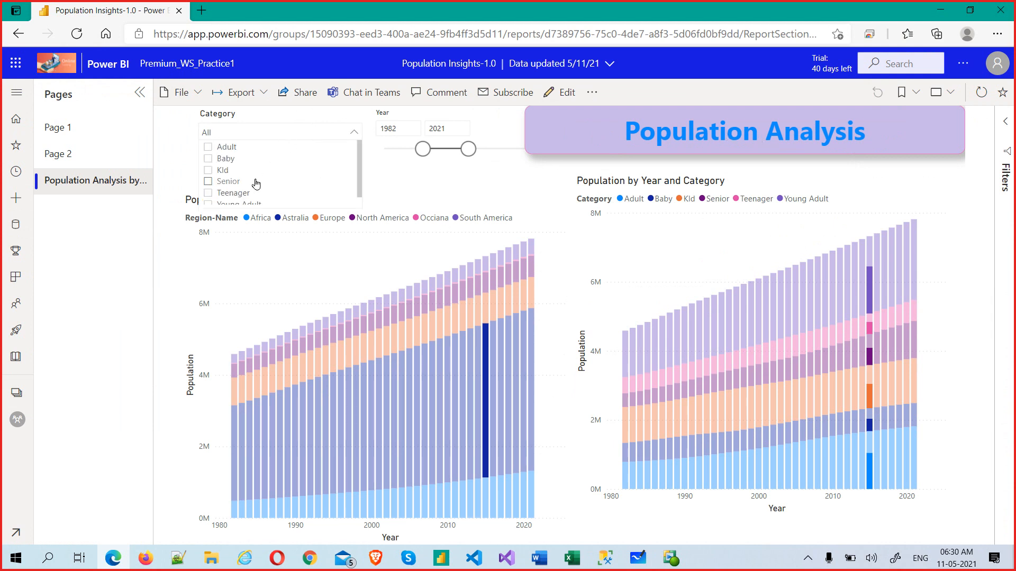
{"action": "left_click", "coordinate": [245, 181]}
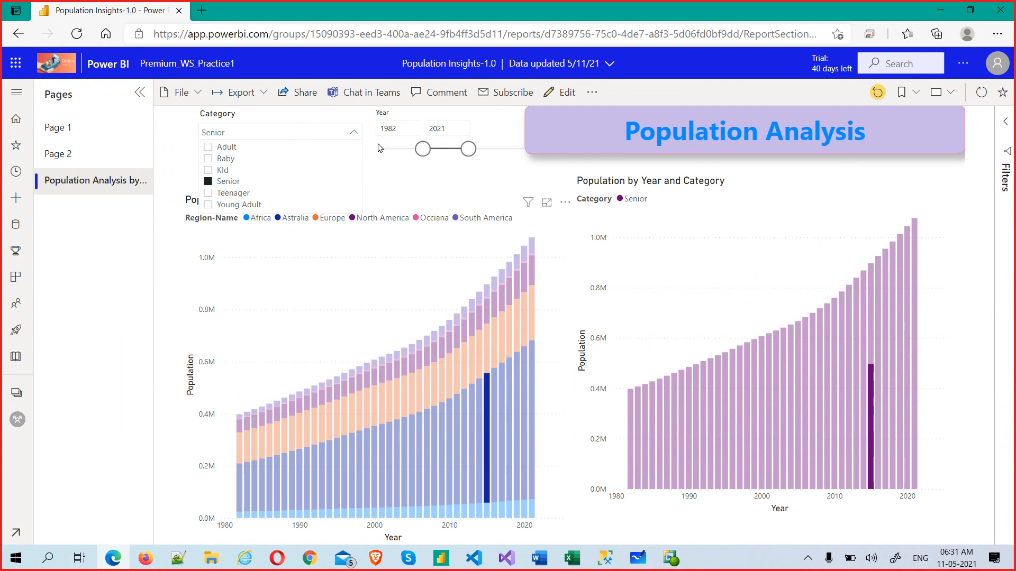
{"action": "left_click", "coordinate": [422, 152]}
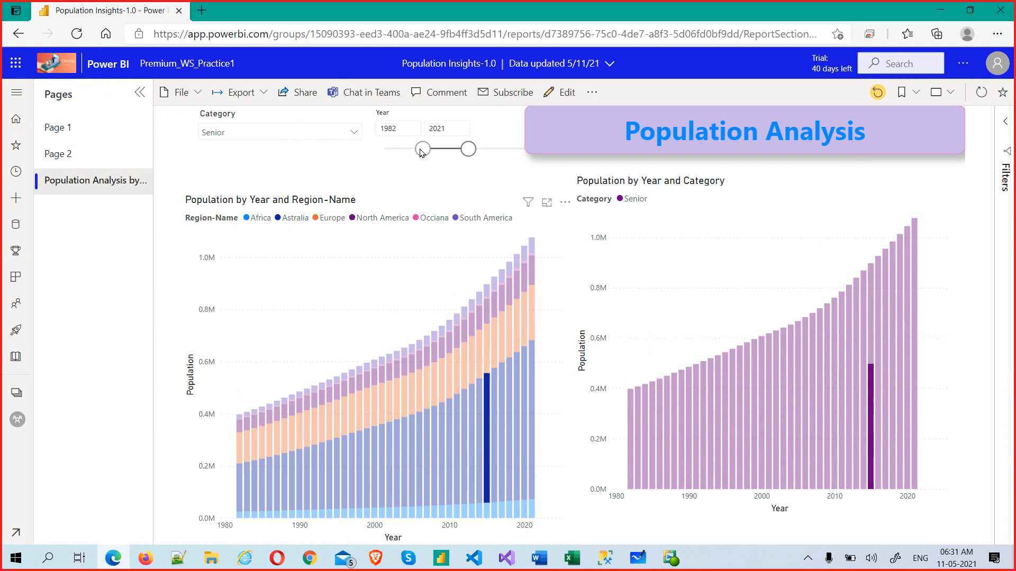
{"action": "left_click_drag", "start_coordinate": [422, 152], "coordinate": [444, 150]}
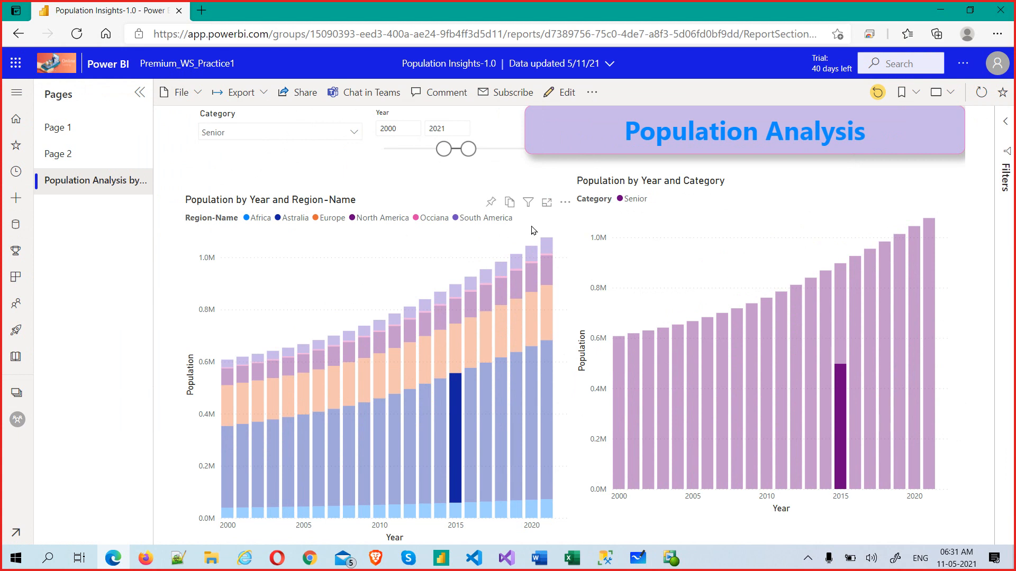
{"action": "left_click", "coordinate": [455, 437]}
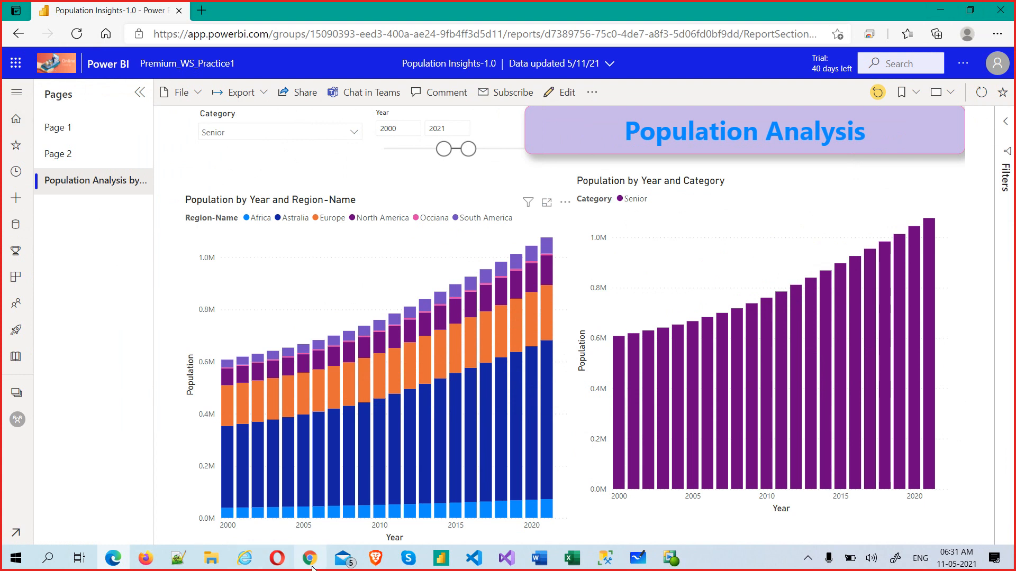
Step: Review the Population Insights tables in Model view, then bring up the Untitled window
{"action": "mouse_move", "coordinate": [447, 565]}
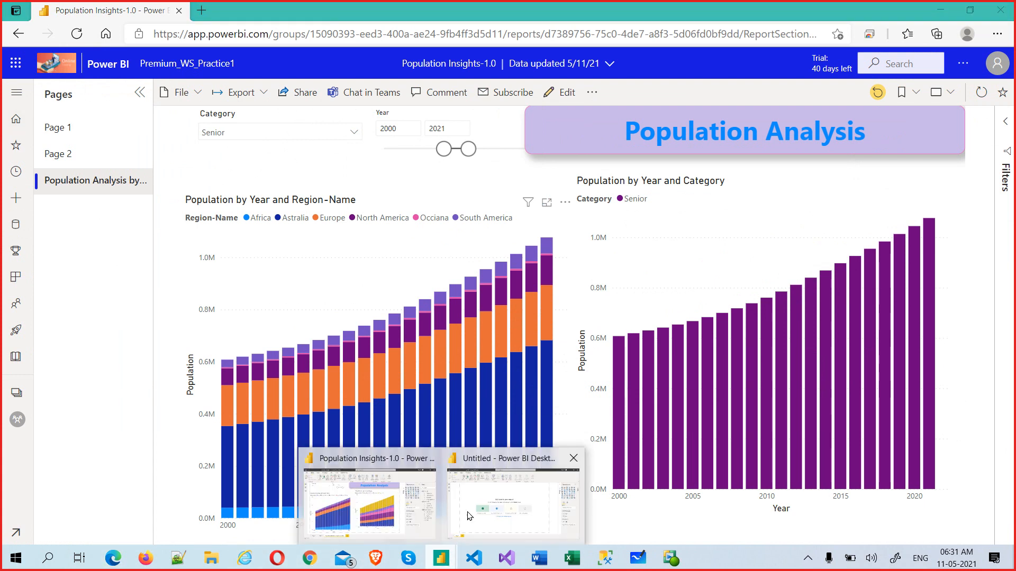
{"action": "mouse_move", "coordinate": [486, 511]}
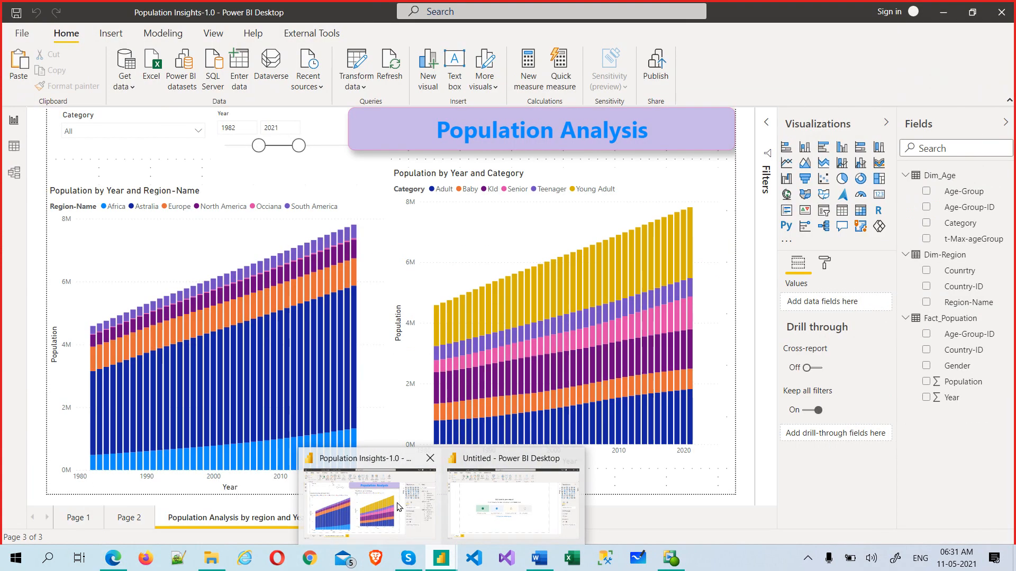
{"action": "left_click", "coordinate": [369, 503]}
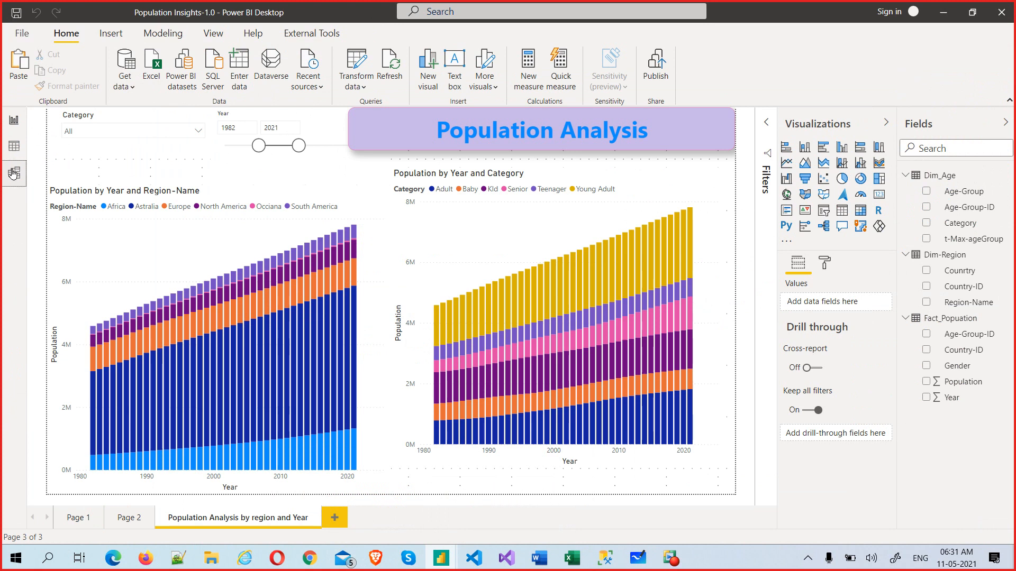
{"action": "left_click", "coordinate": [13, 173]}
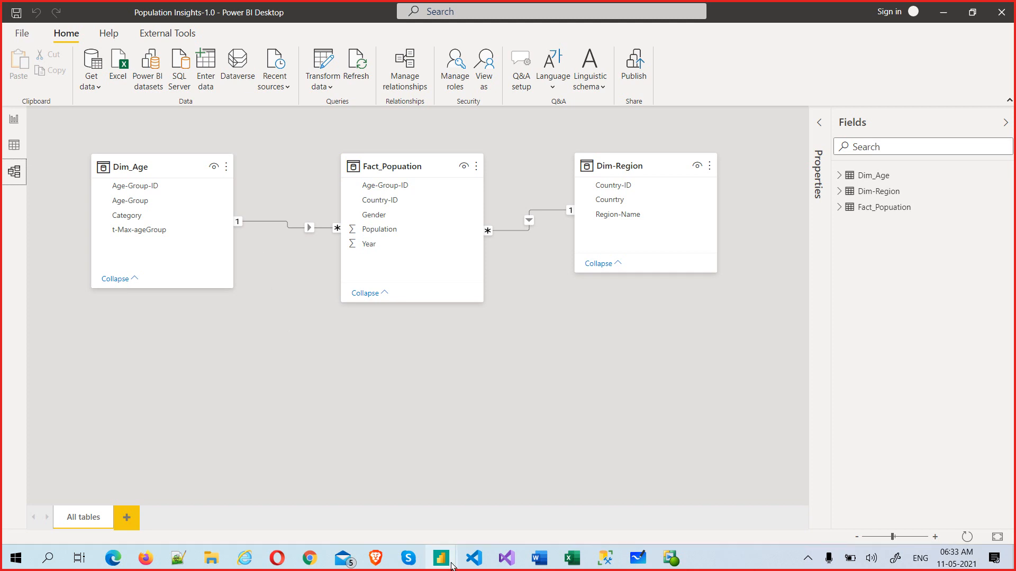
{"action": "mouse_move", "coordinate": [457, 554]}
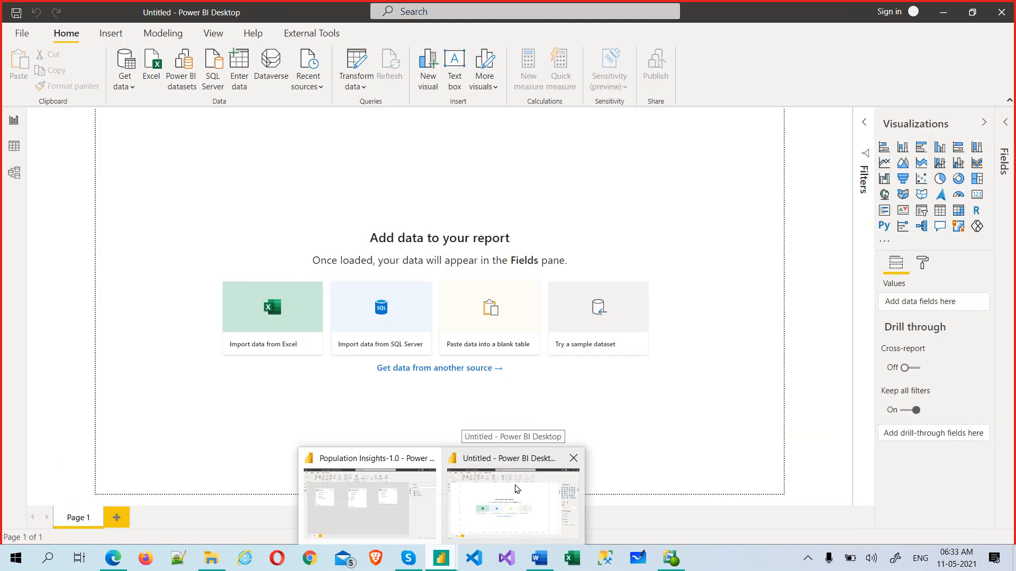
{"action": "left_click", "coordinate": [516, 489]}
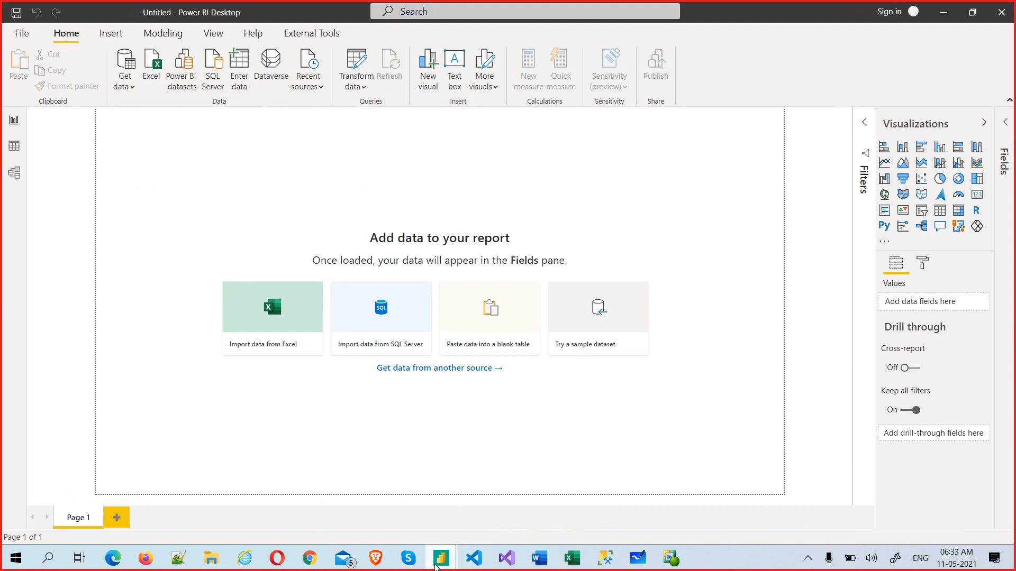
Step: In Power BI Notes, highlight the cardinality lines and the many-to-many sentence
{"action": "mouse_move", "coordinate": [443, 563]}
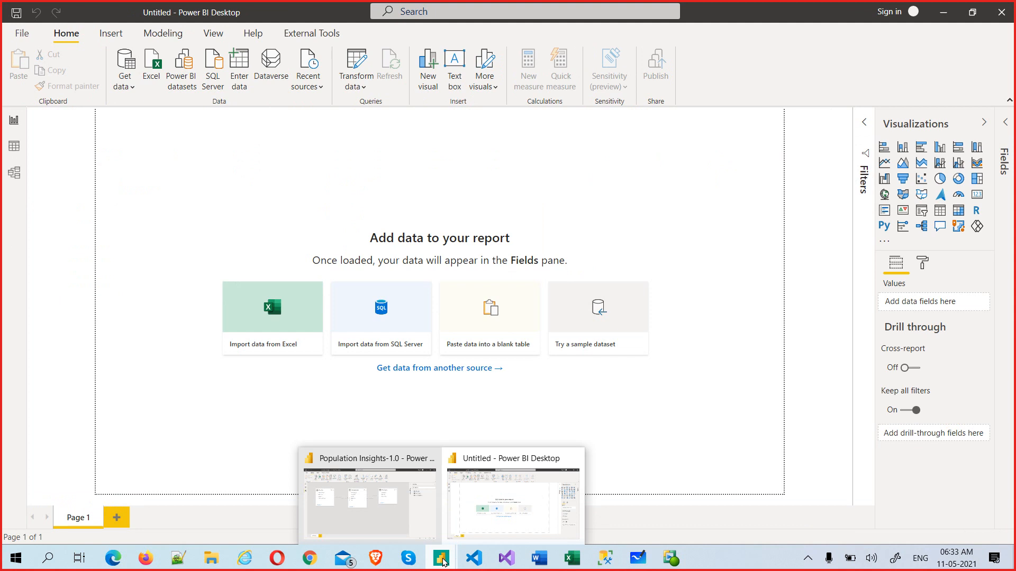
{"action": "left_click", "coordinate": [539, 558]}
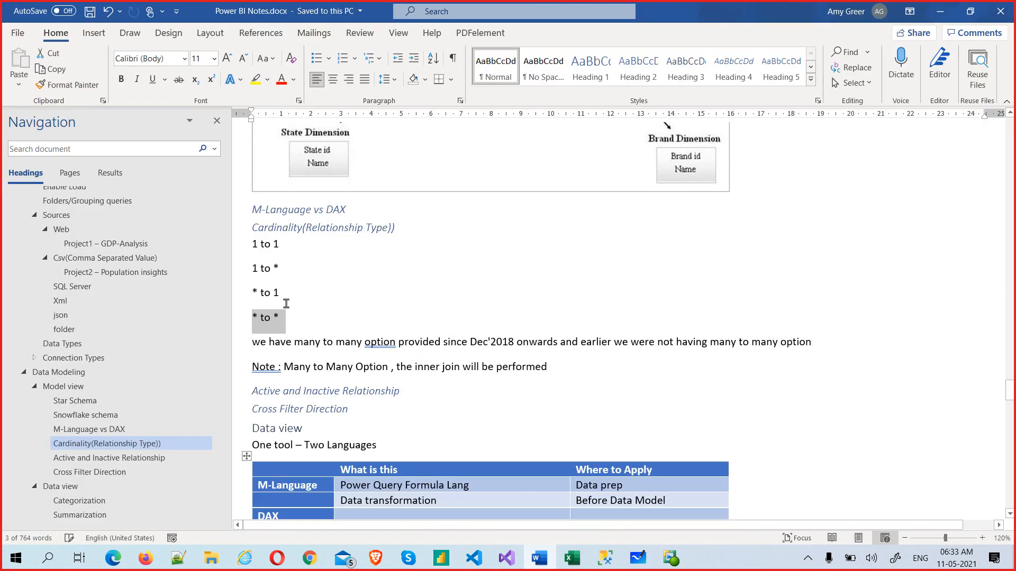
{"action": "left_click_drag", "start_coordinate": [285, 316], "coordinate": [251, 236]}
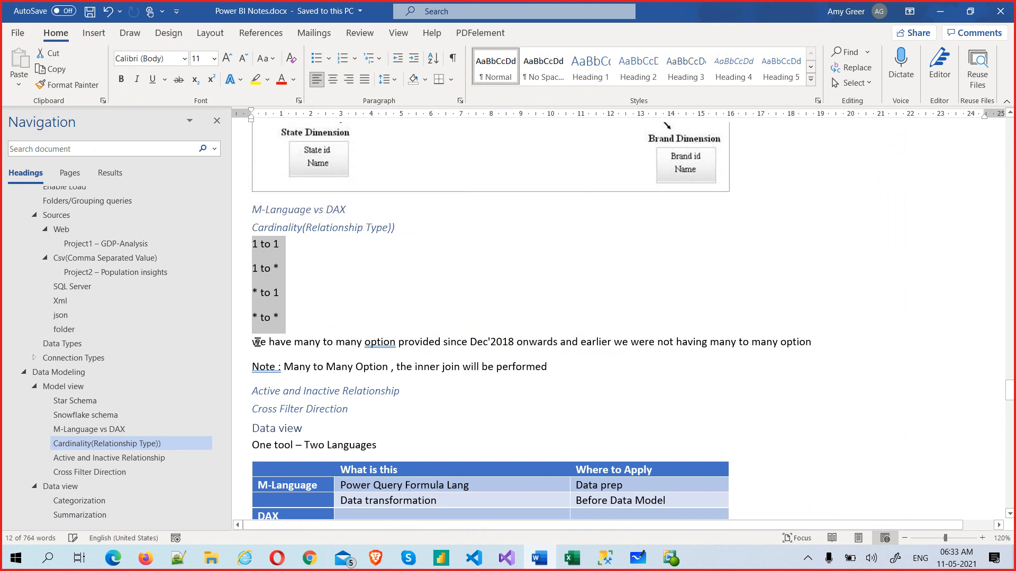
{"action": "left_click_drag", "start_coordinate": [256, 342], "coordinate": [504, 342]}
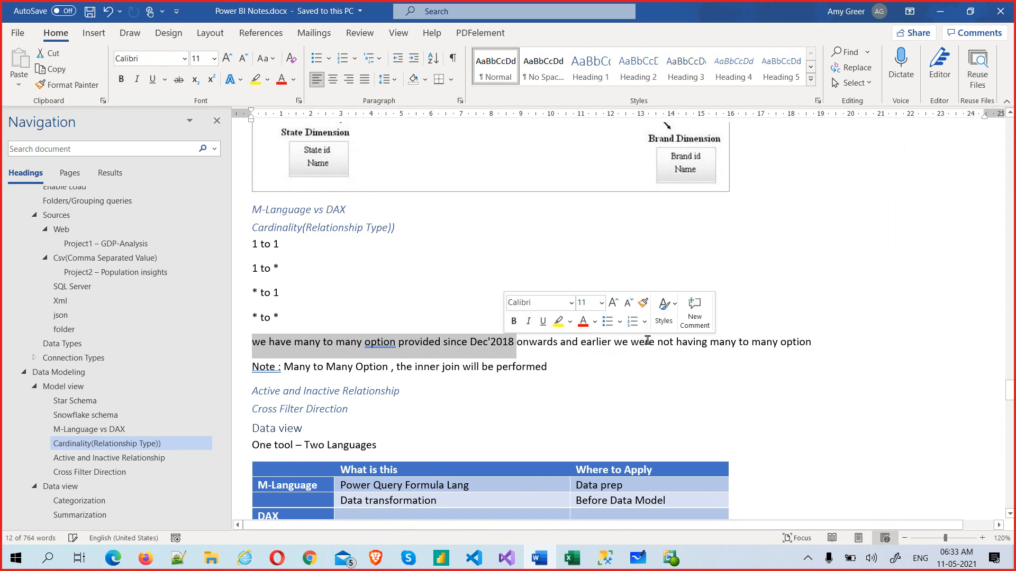
{"action": "left_click_drag", "start_coordinate": [643, 342], "coordinate": [804, 342]}
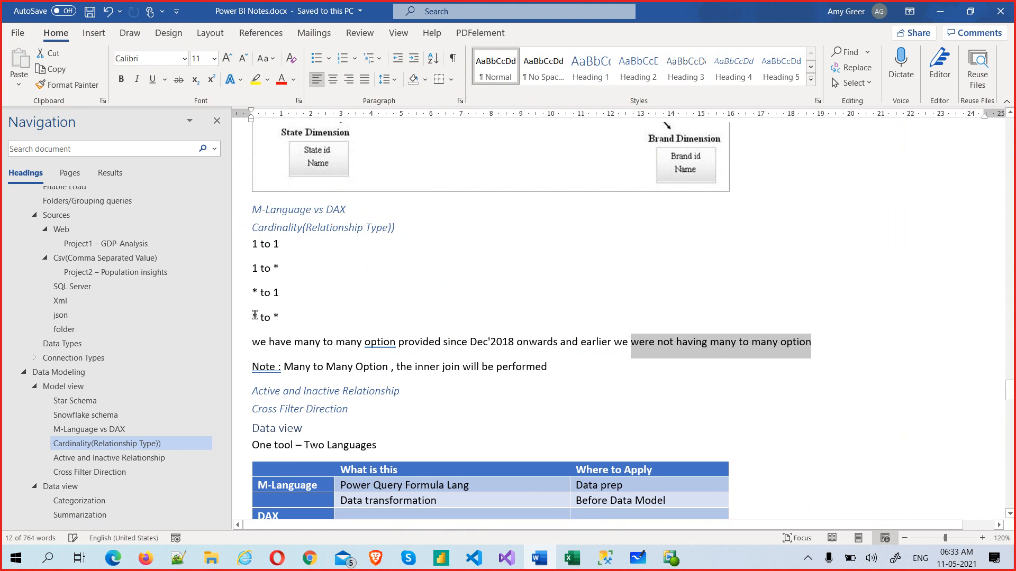
{"action": "left_click_drag", "start_coordinate": [253, 317], "coordinate": [296, 317]}
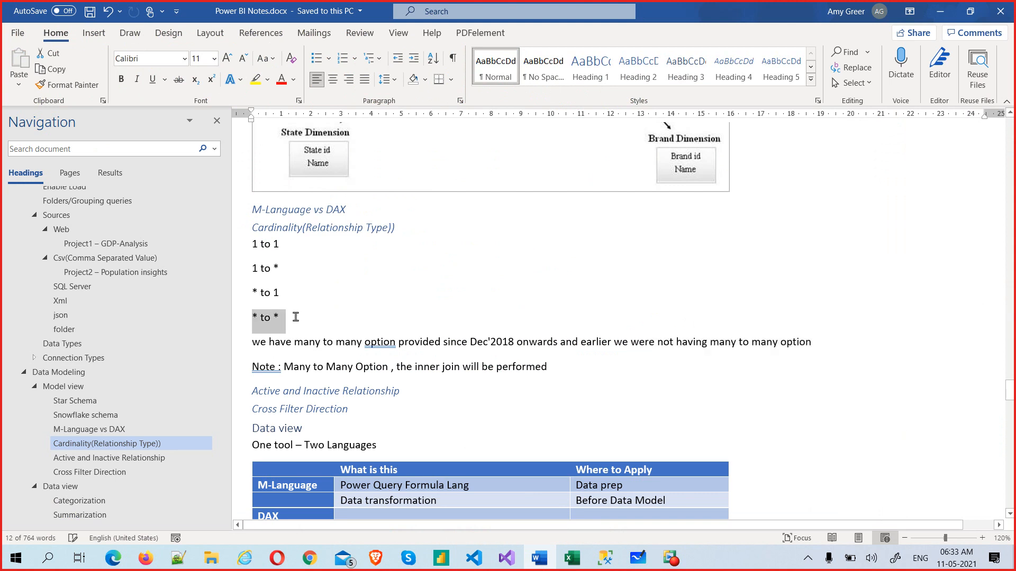
{"action": "left_click", "coordinate": [404, 323]}
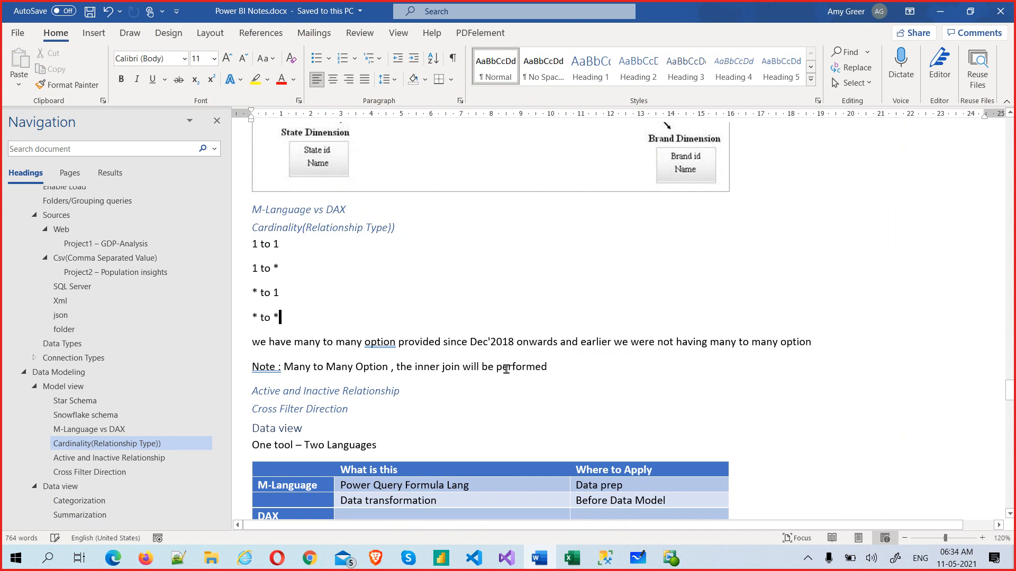
Step: Reselect the * to * line, then select the Active and Inactive Relationship heading
{"action": "left_click_drag", "start_coordinate": [249, 321], "coordinate": [323, 321]}
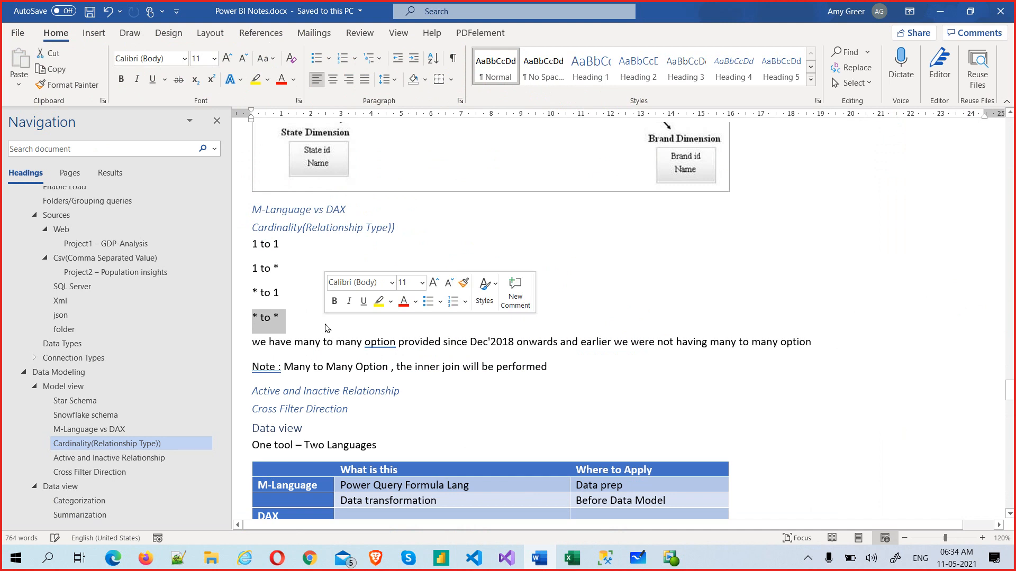
{"action": "left_click", "coordinate": [312, 332]}
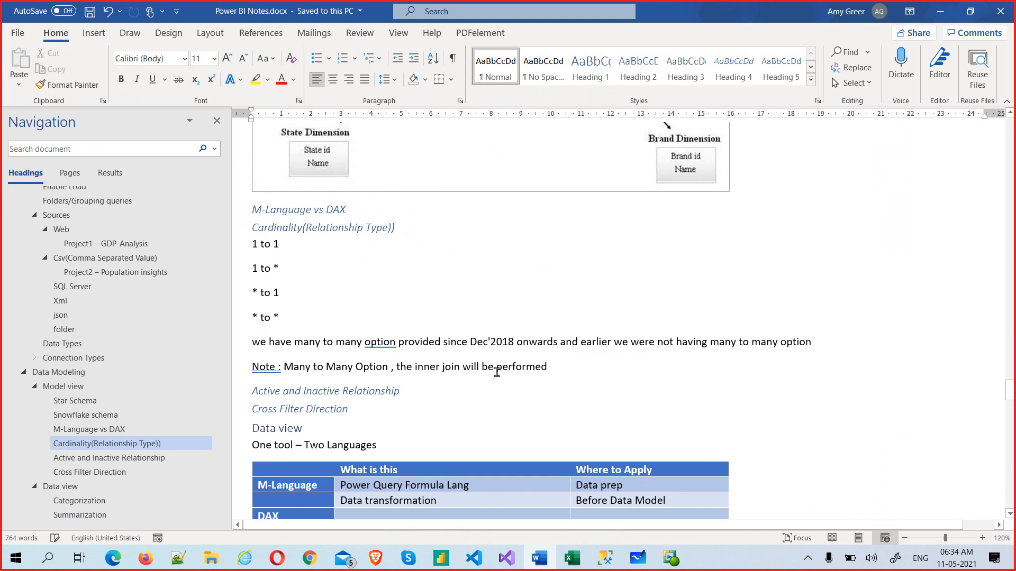
{"action": "scroll", "coordinate": [476, 365], "scroll_direction": "down", "scroll_amount": 2}
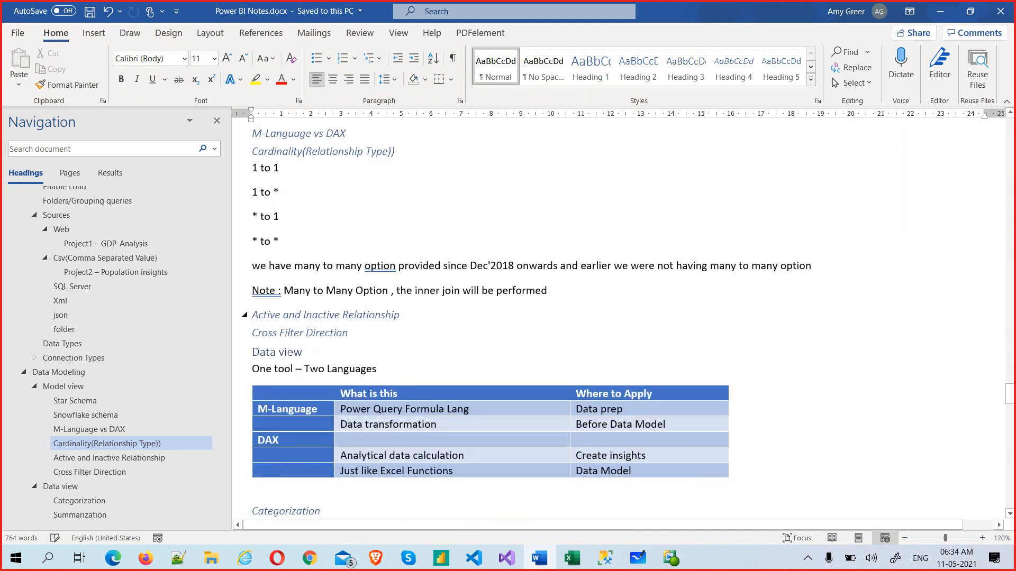
{"action": "left_click_drag", "start_coordinate": [252, 315], "coordinate": [405, 315]}
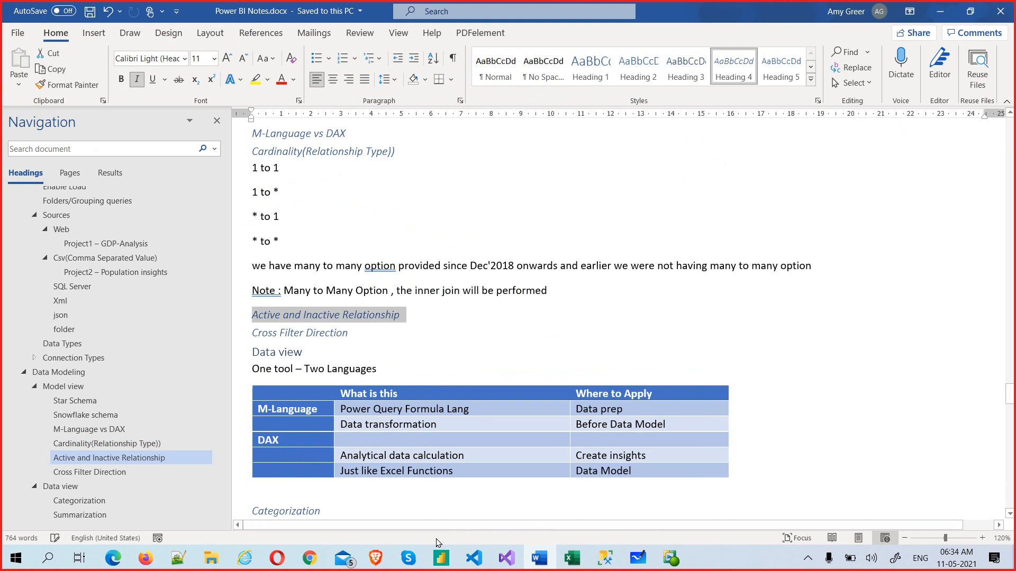
Step: Return to the Population Insights model and dismiss the Edit relationship dialog unchanged
{"action": "mouse_move", "coordinate": [443, 560]}
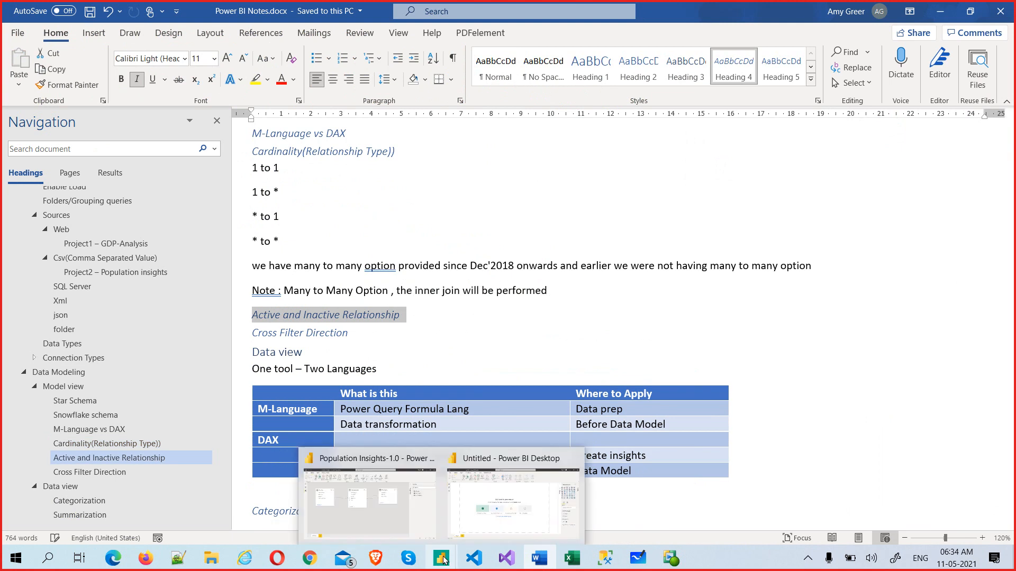
{"action": "left_click", "coordinate": [379, 506]}
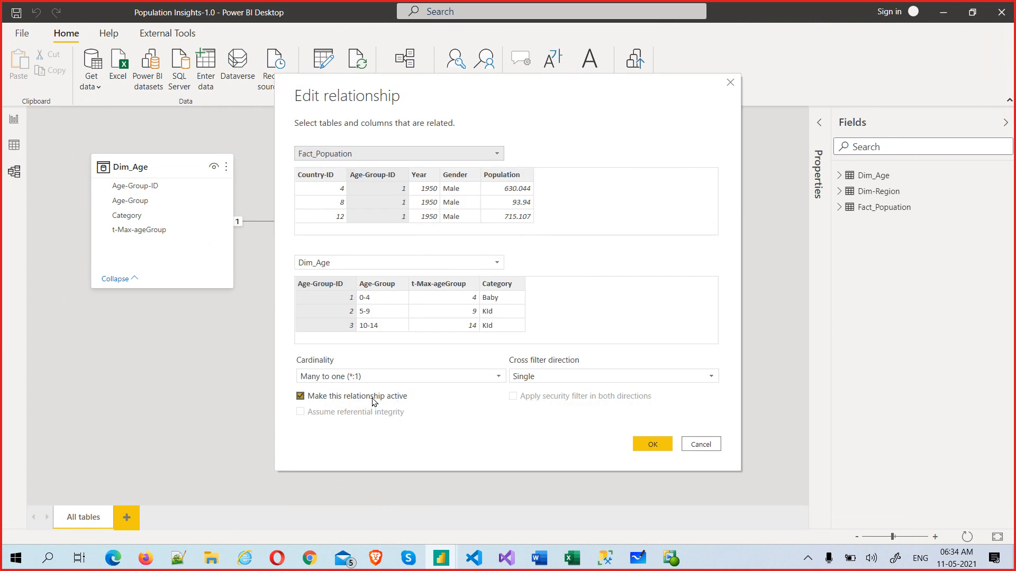
{"action": "left_click", "coordinate": [711, 442]}
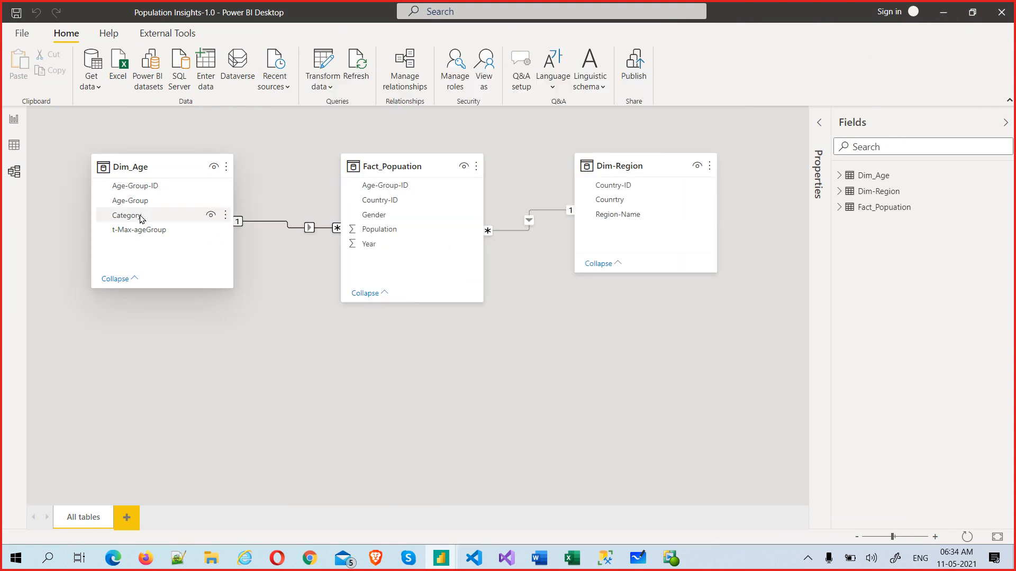
Step: Relate Dim_Age Category to Fact_Popuation Year as many-to-many, then show the desktop
{"action": "left_click_drag", "start_coordinate": [140, 217], "coordinate": [311, 313]}
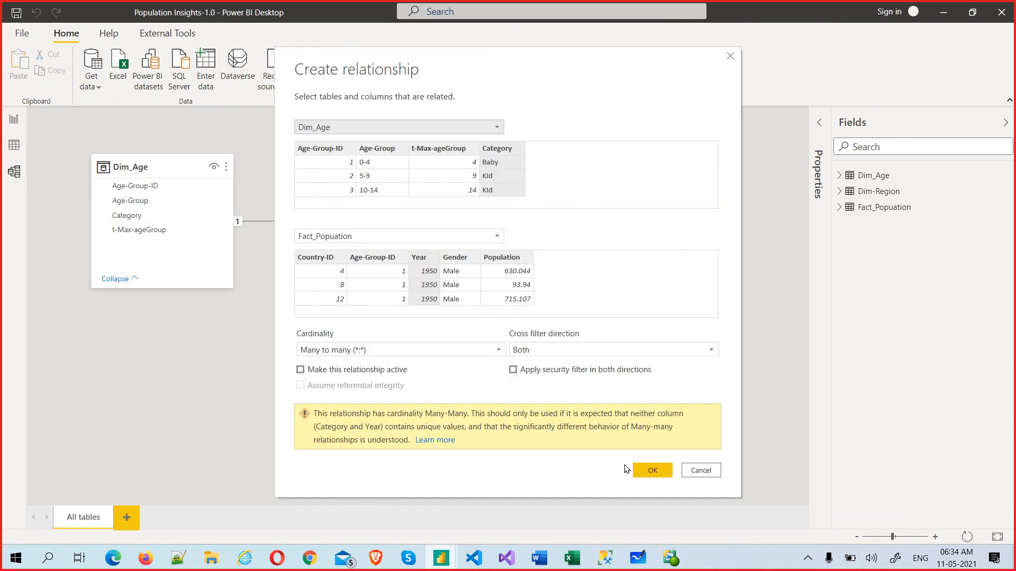
{"action": "left_click", "coordinate": [645, 469]}
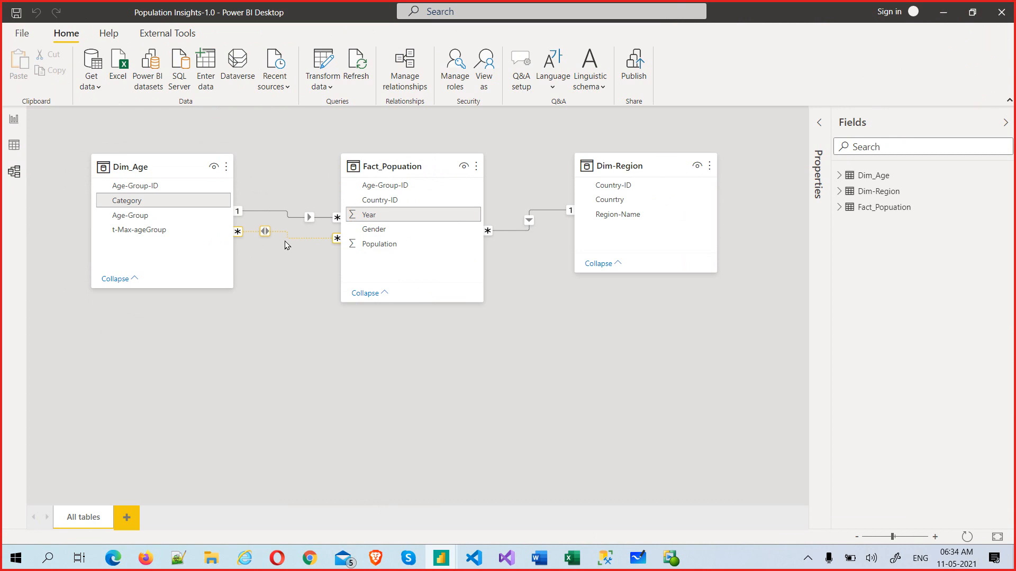
{"action": "key", "text": "super+d"}
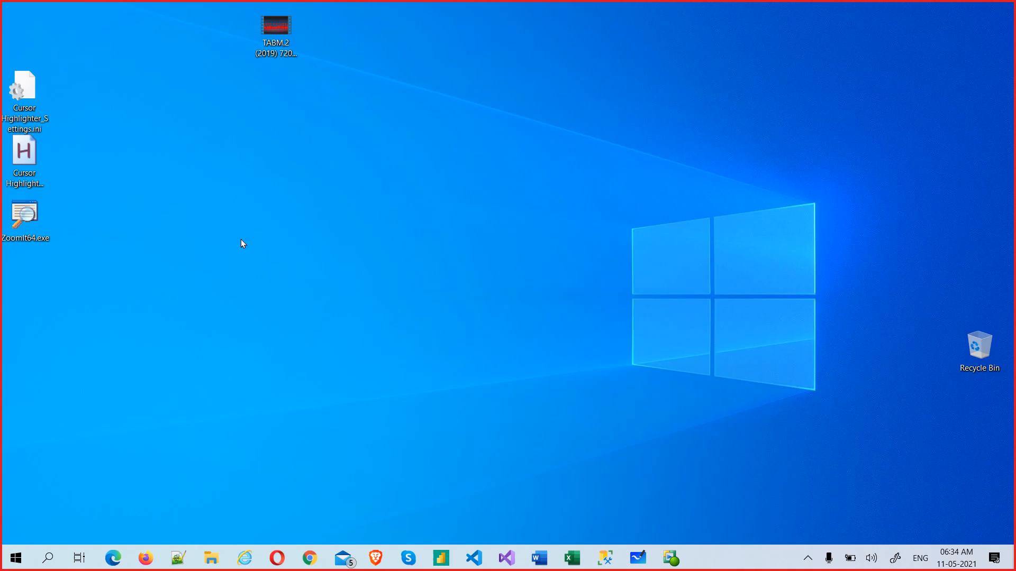
Step: Launch ZoomIt and magnify the Population Insights diagram around Dim_Age and Fact_Popuation
{"action": "double_click", "coordinate": [30, 206]}
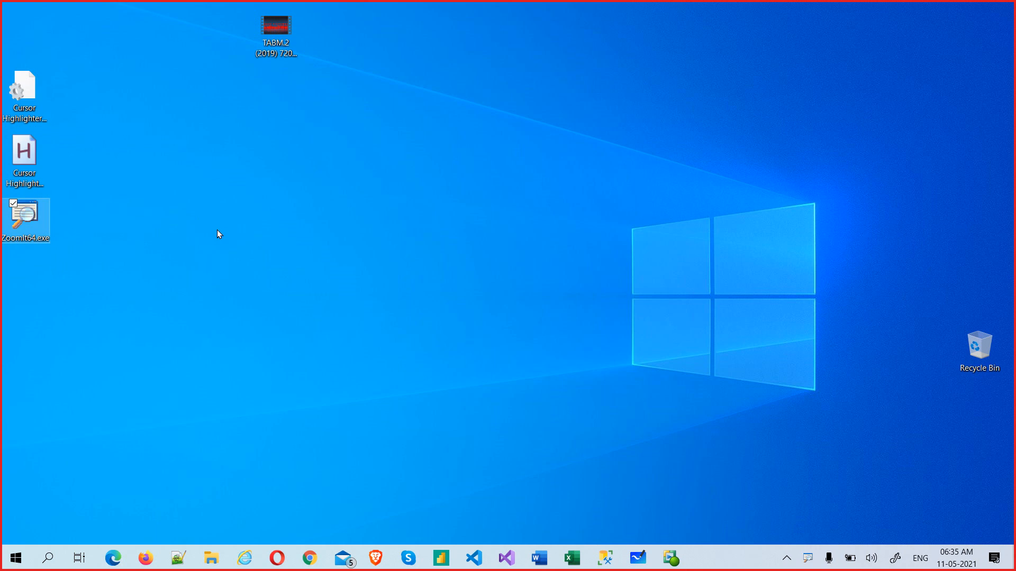
{"action": "key", "text": "super+d"}
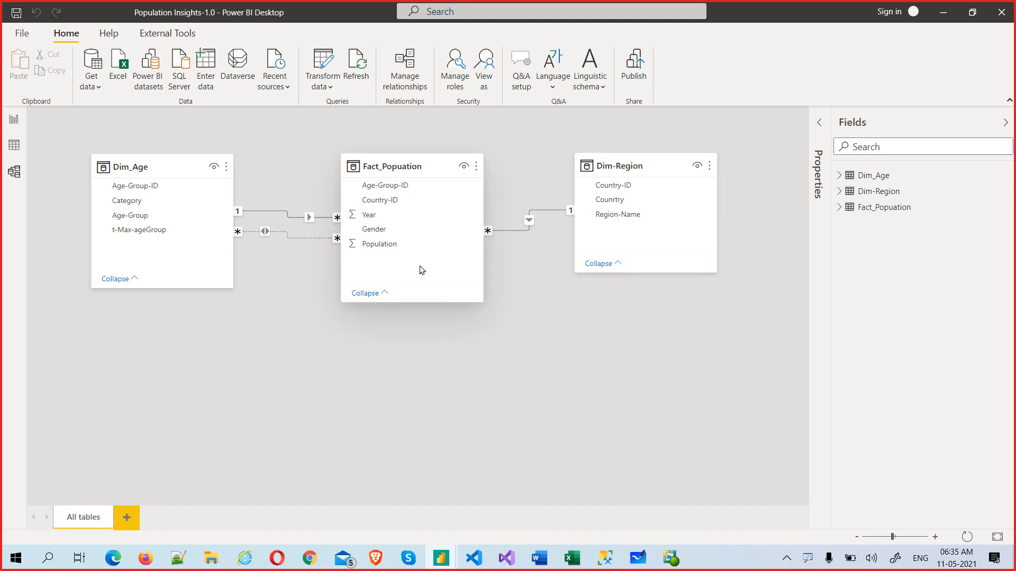
{"action": "key", "text": "ctrl+1"}
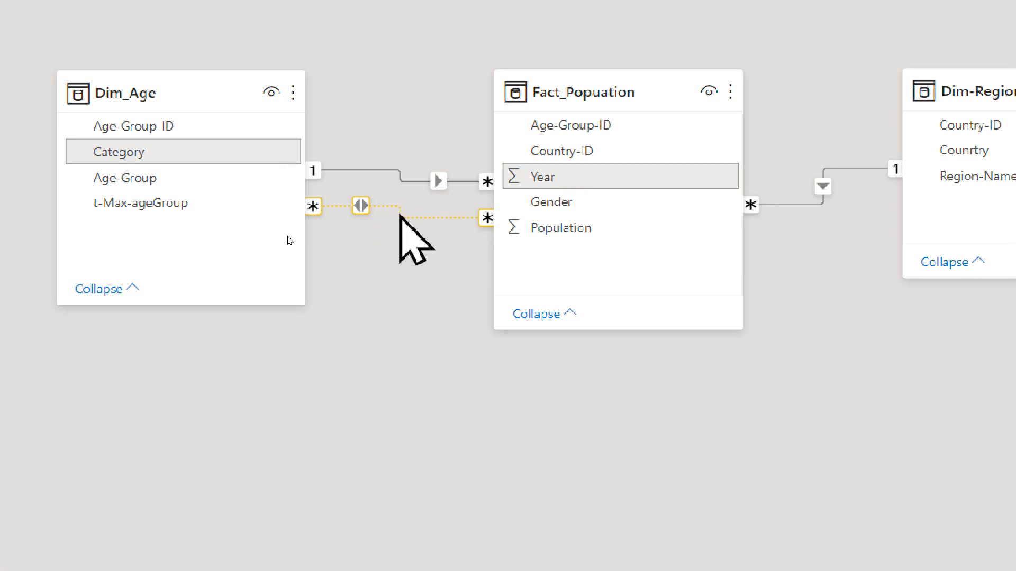
{"action": "left_click", "coordinate": [403, 227]}
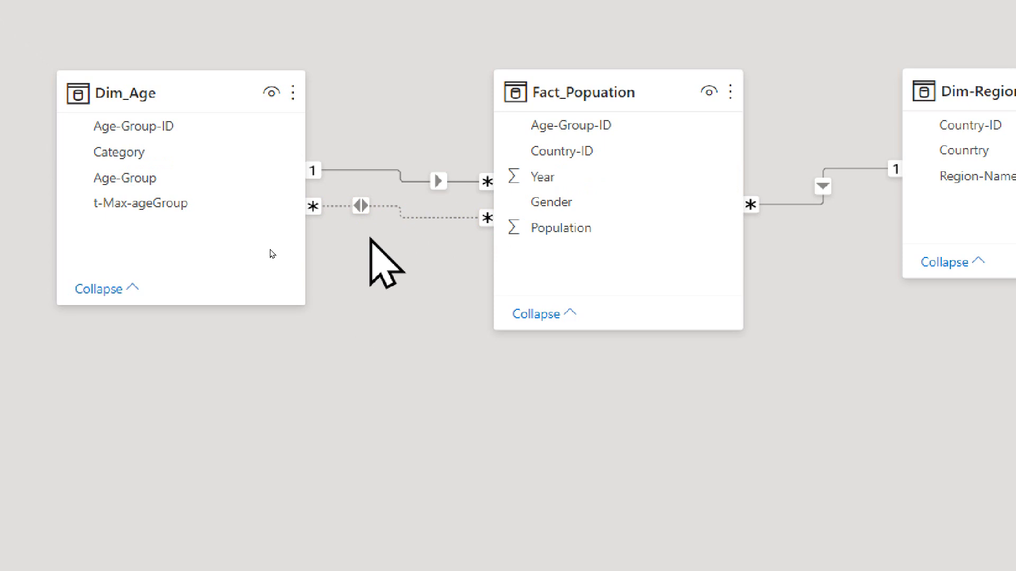
{"action": "double_click", "coordinate": [406, 218]}
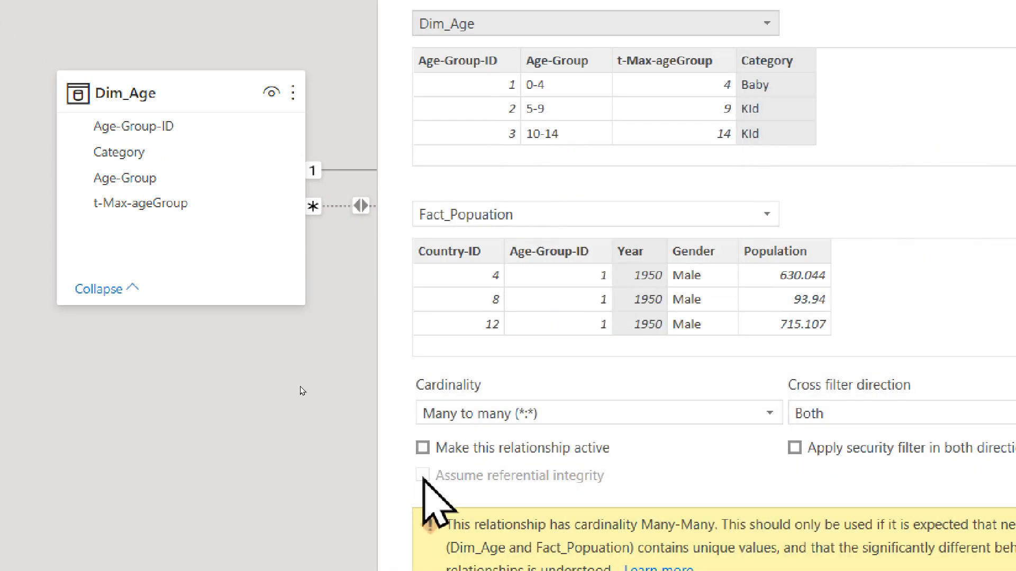
{"action": "left_click", "coordinate": [422, 448]}
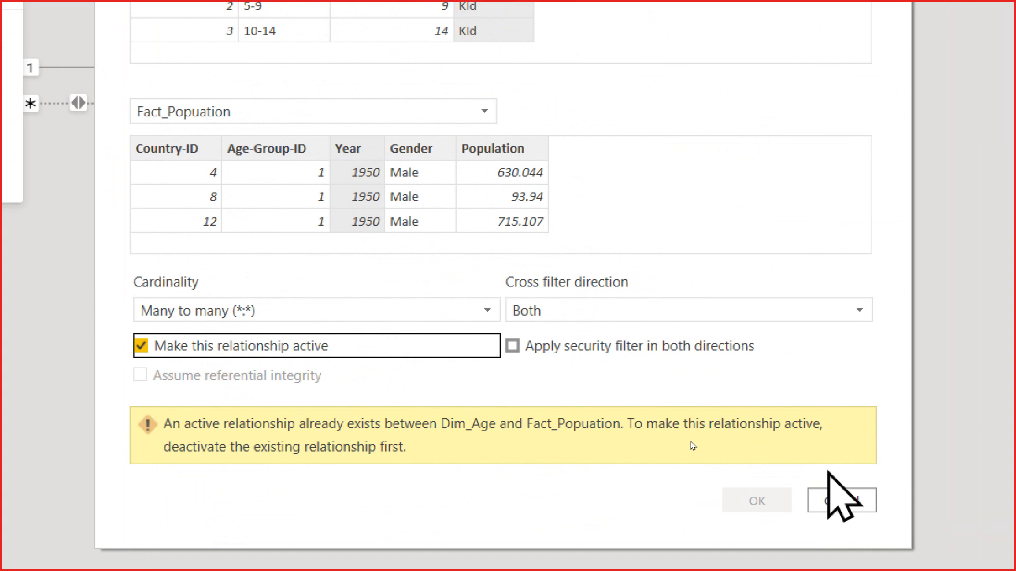
{"action": "left_click", "coordinate": [844, 497]}
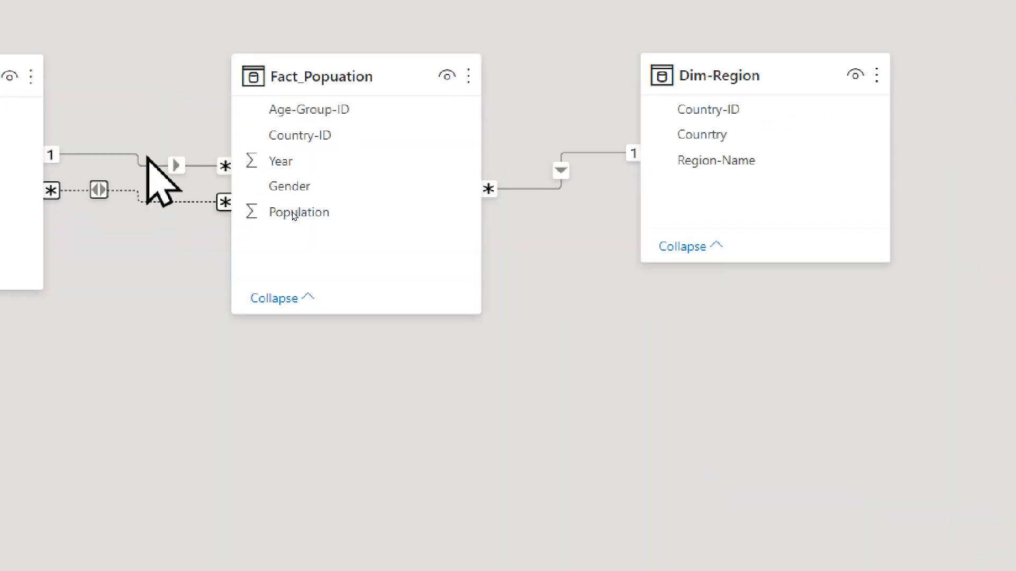
Step: Untick 'Make this relationship active' for the Age-Group-ID link, confirm, and check it shows inactive
{"action": "left_click", "coordinate": [173, 165]}
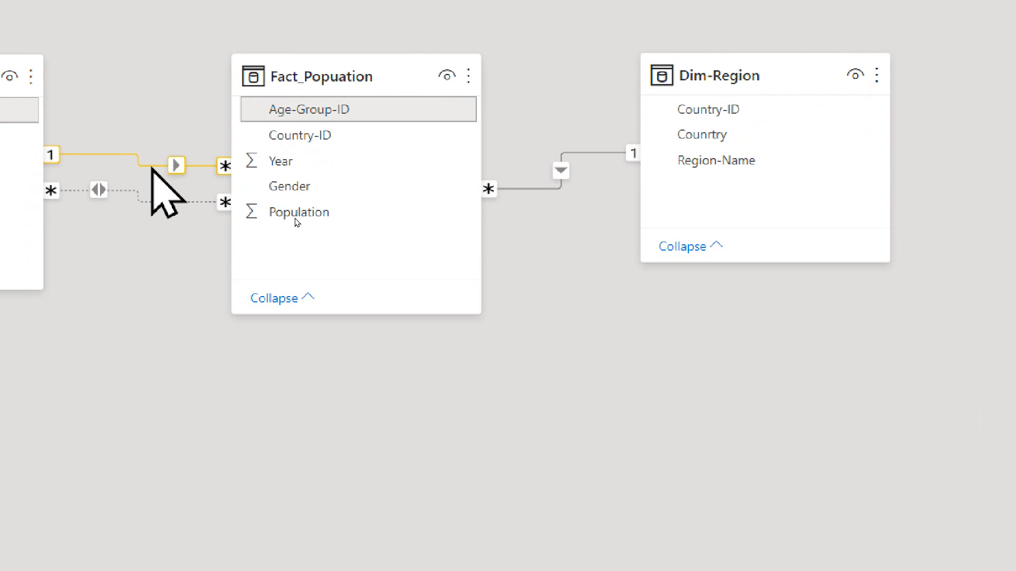
{"action": "double_click", "coordinate": [145, 165]}
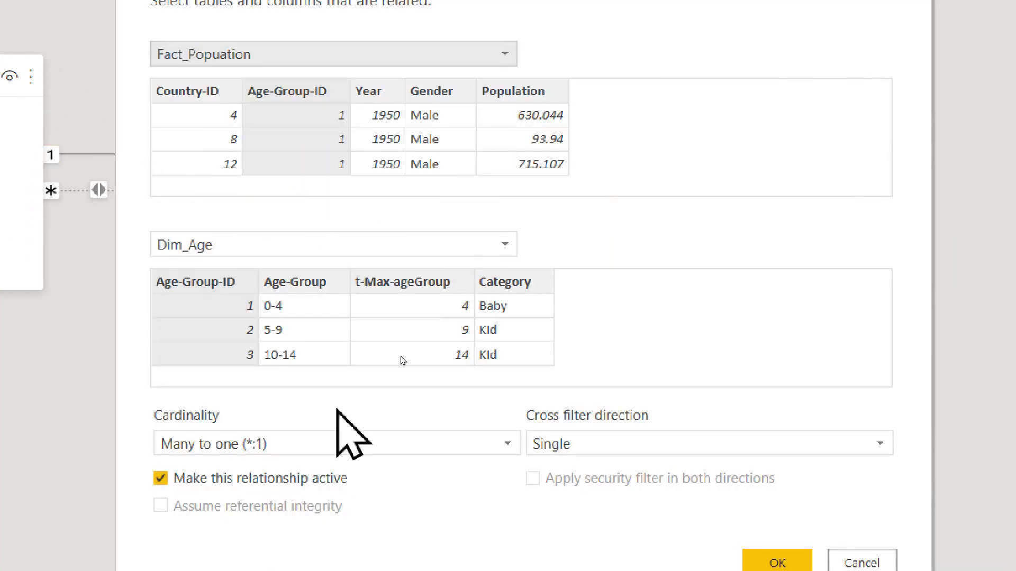
{"action": "left_click", "coordinate": [160, 477]}
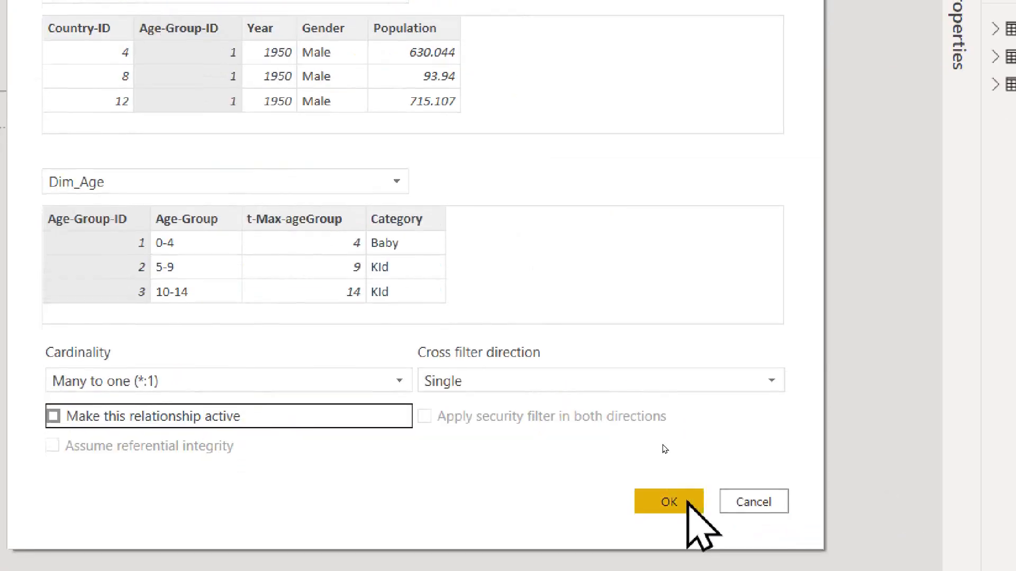
{"action": "left_click", "coordinate": [777, 555]}
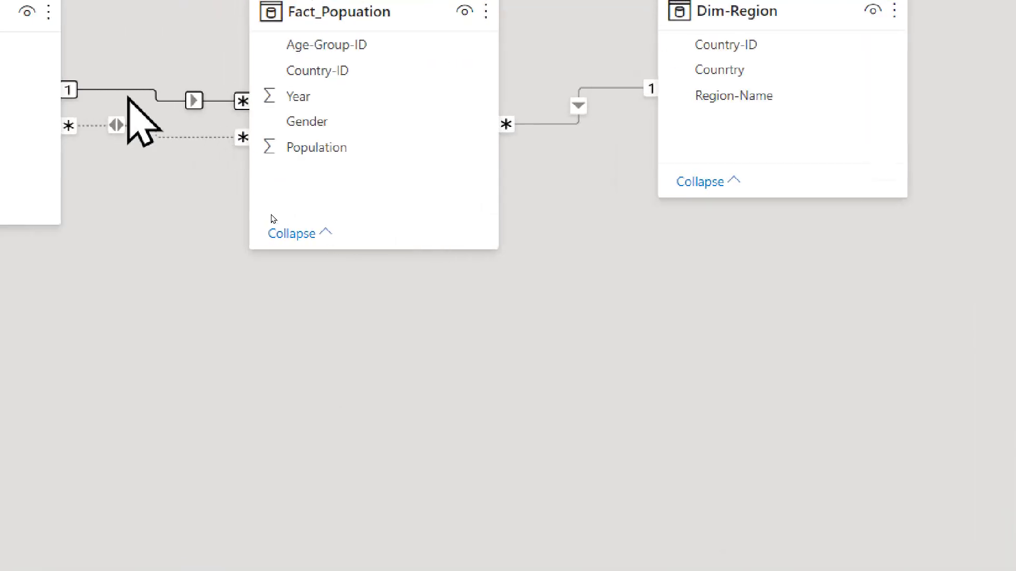
{"action": "left_click", "coordinate": [127, 97]}
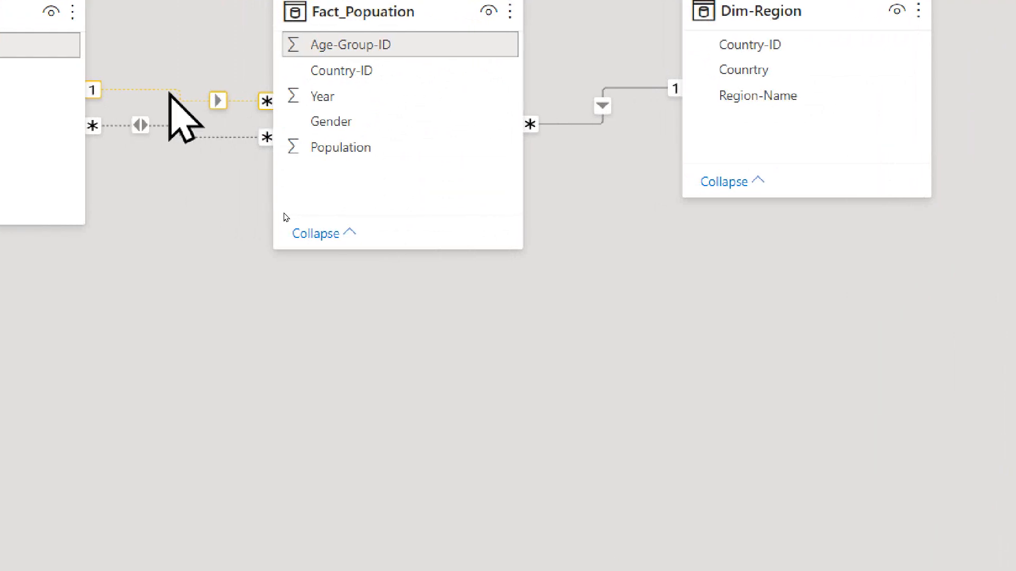
{"action": "left_click", "coordinate": [181, 129]}
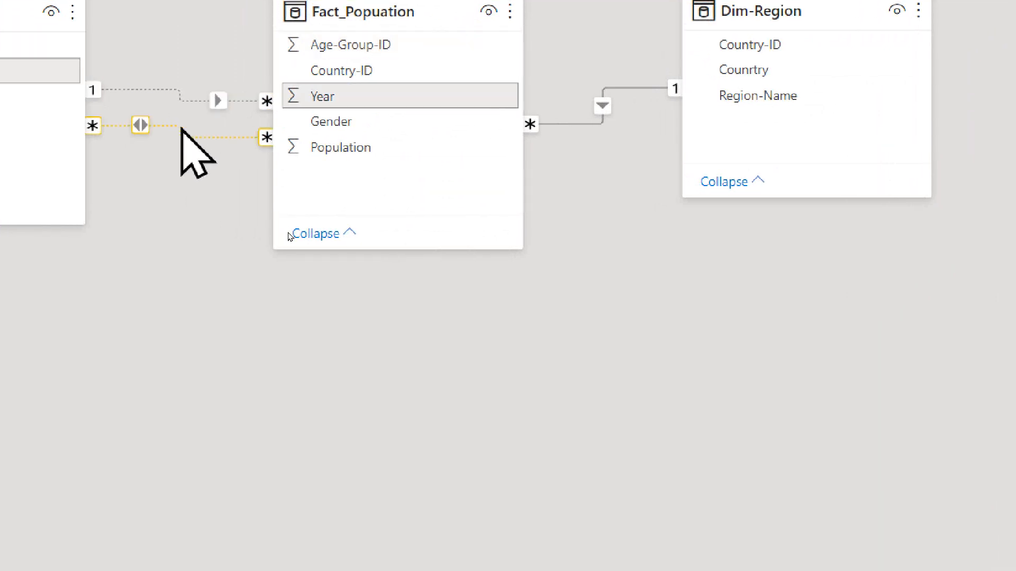
Step: Tick 'Make this relationship active' for the Category–Year many-to-many link and confirm with OK
{"action": "double_click", "coordinate": [181, 128]}
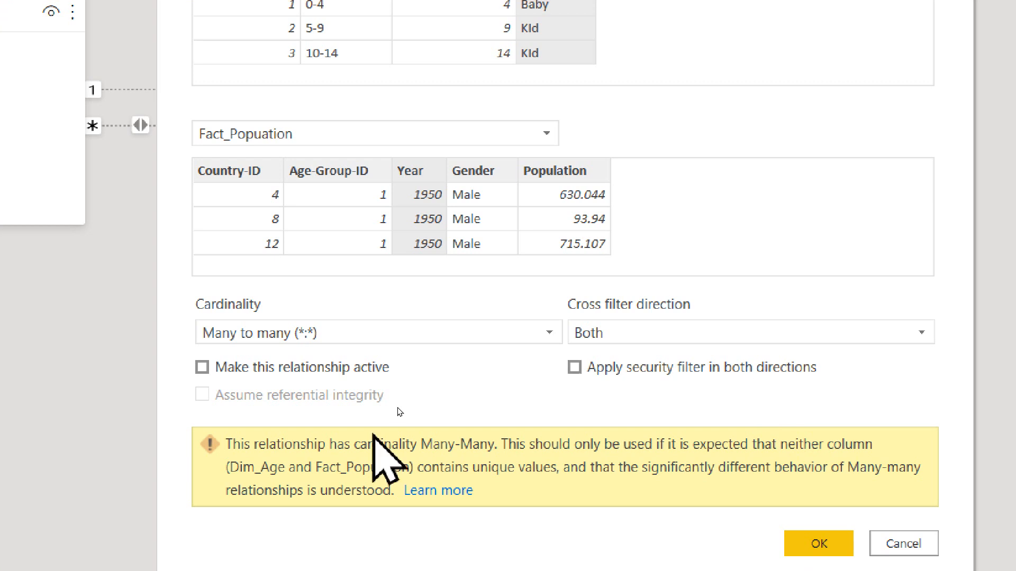
{"action": "left_click", "coordinate": [298, 372]}
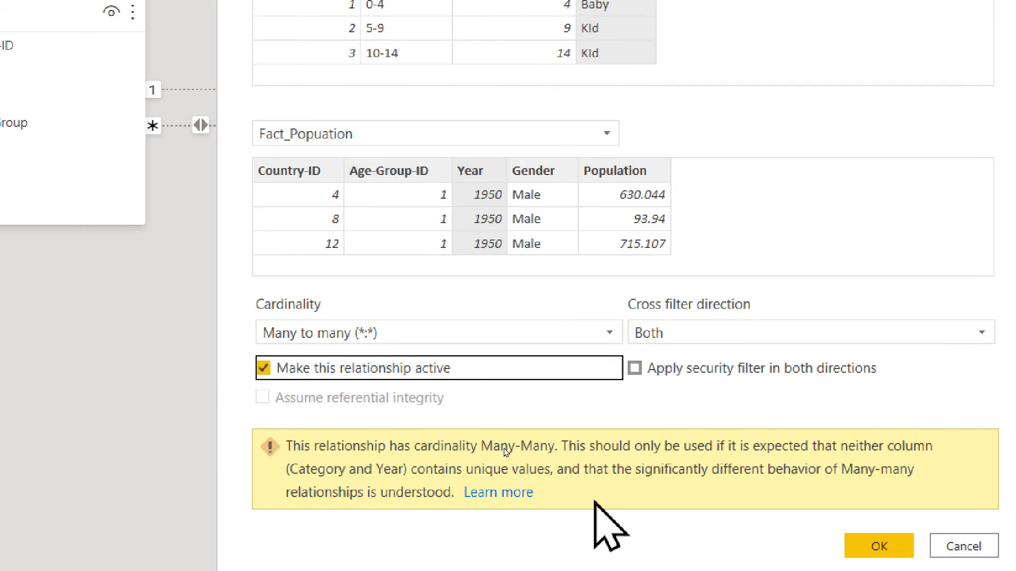
{"action": "left_click", "coordinate": [647, 435]}
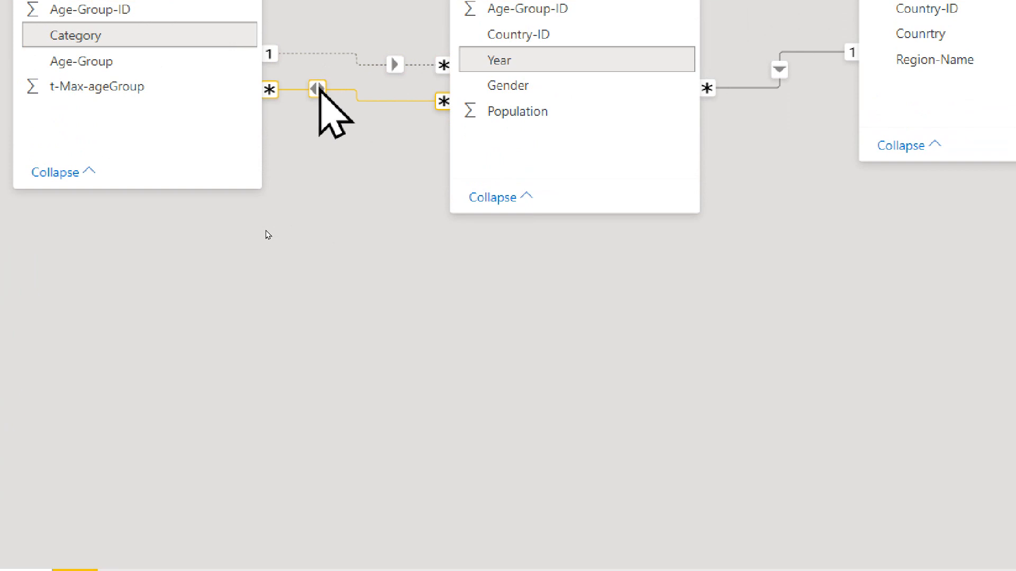
Step: Untick 'Make this relationship active' in the Category–Year relationship's properties and confirm with OK
{"action": "right_click", "coordinate": [317, 88]}
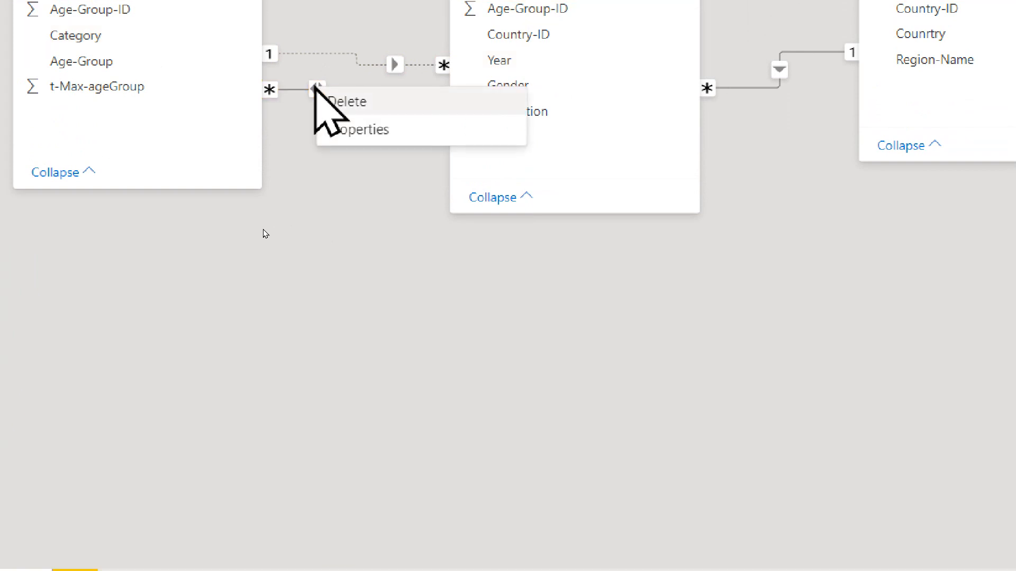
{"action": "left_click", "coordinate": [339, 139]}
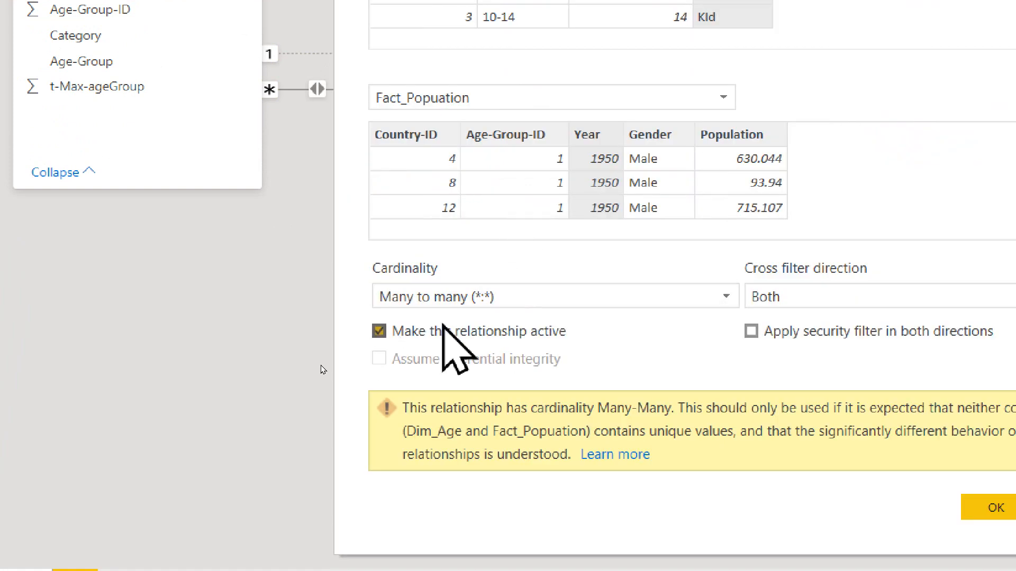
{"action": "left_click", "coordinate": [378, 331]}
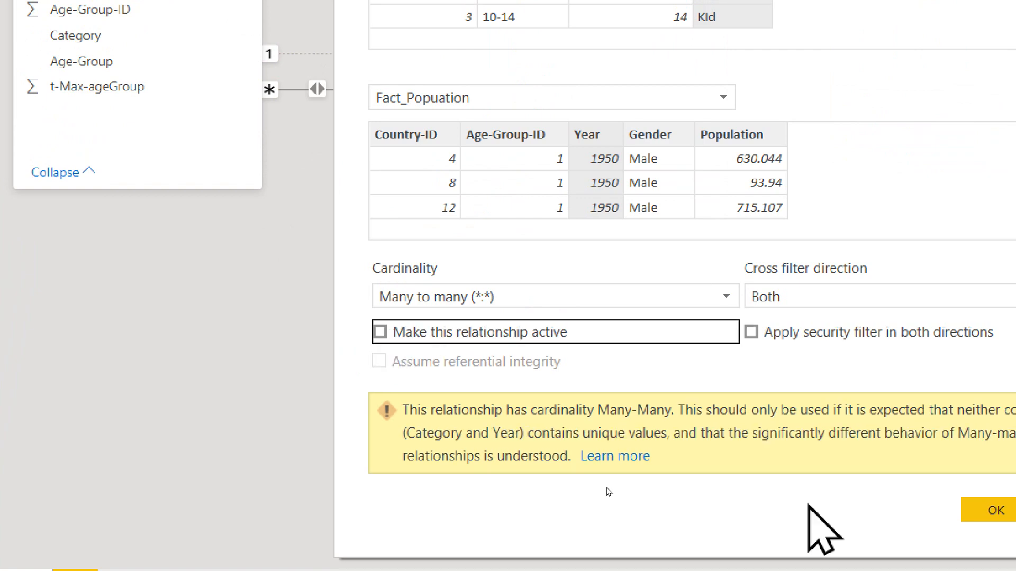
{"action": "left_click", "coordinate": [640, 415]}
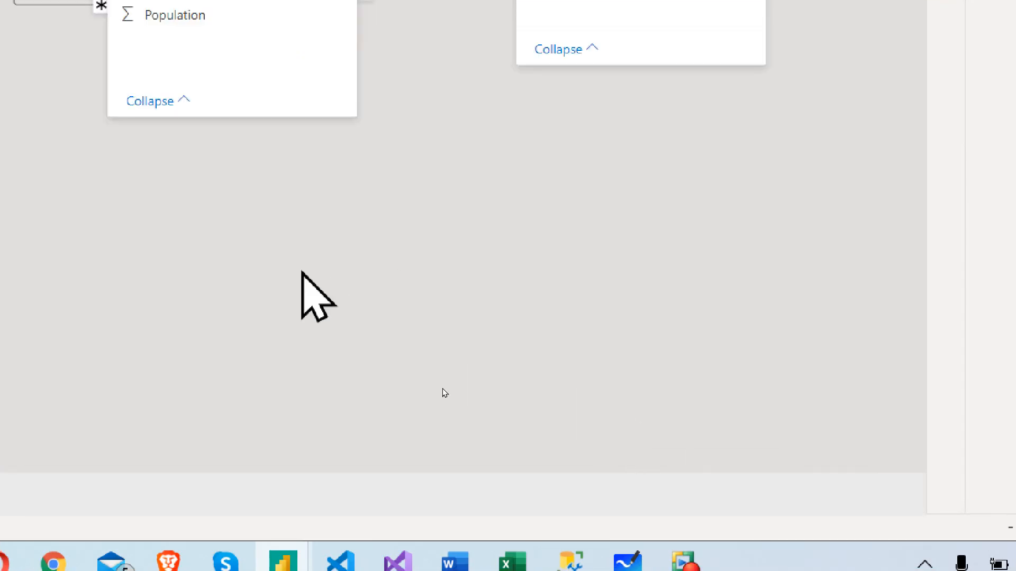
Step: Inspect the Dim_Age–Fact_Popuation relationship, cancel the editor without changes, and deselect the line
{"action": "left_click", "coordinate": [220, 23]}
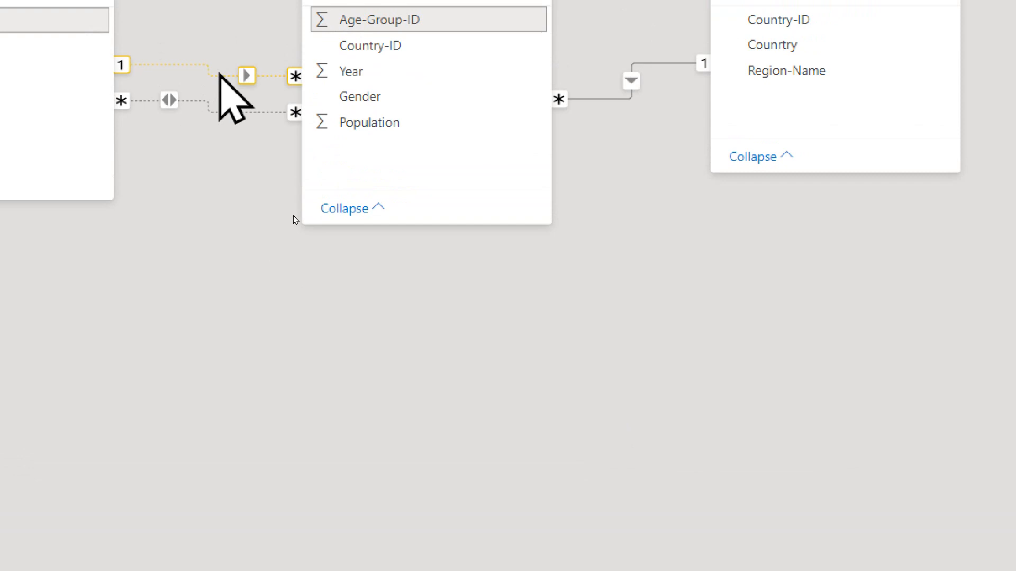
{"action": "left_click", "coordinate": [295, 219]}
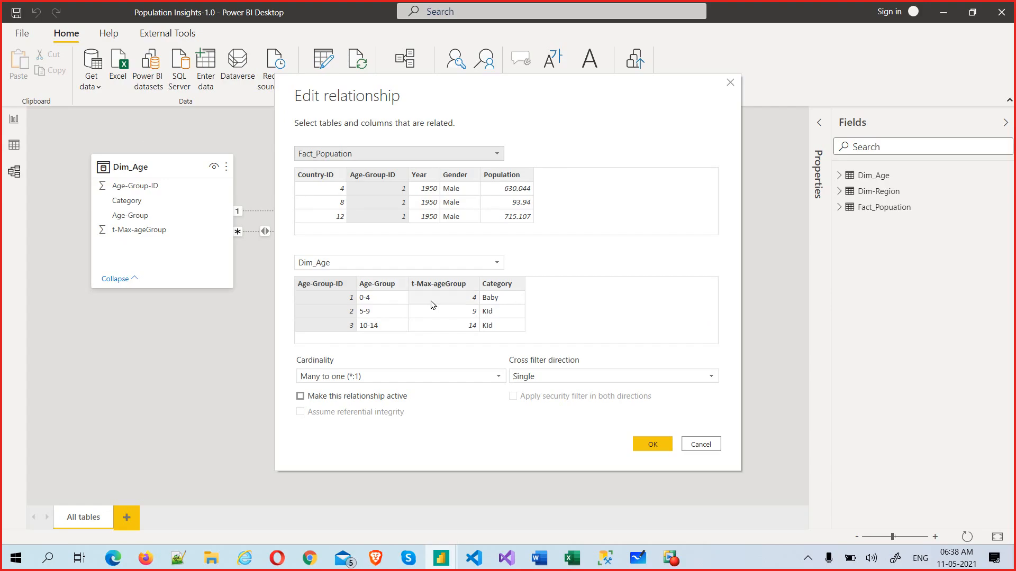
{"action": "left_click", "coordinate": [694, 442]}
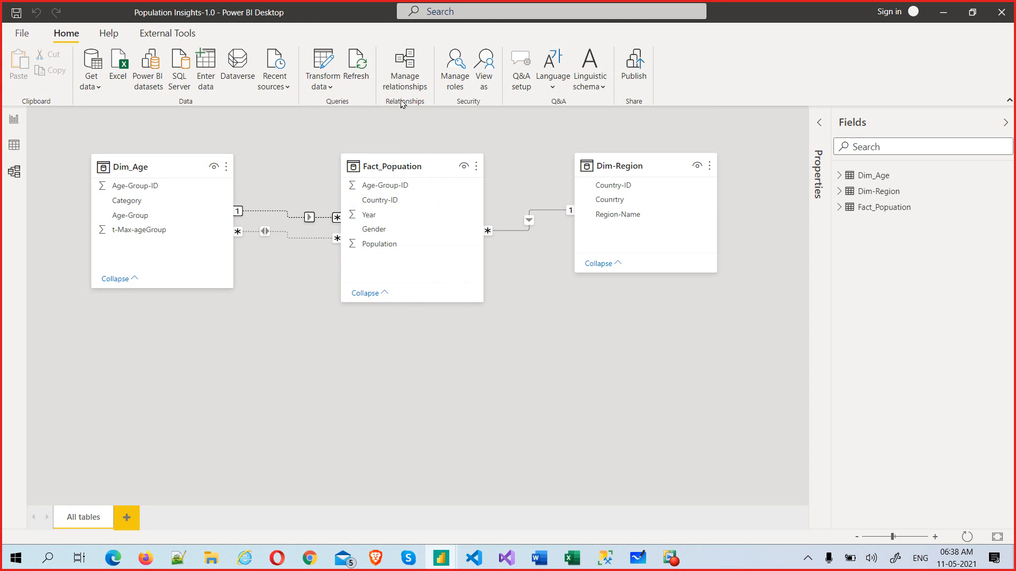
{"action": "left_click", "coordinate": [446, 376]}
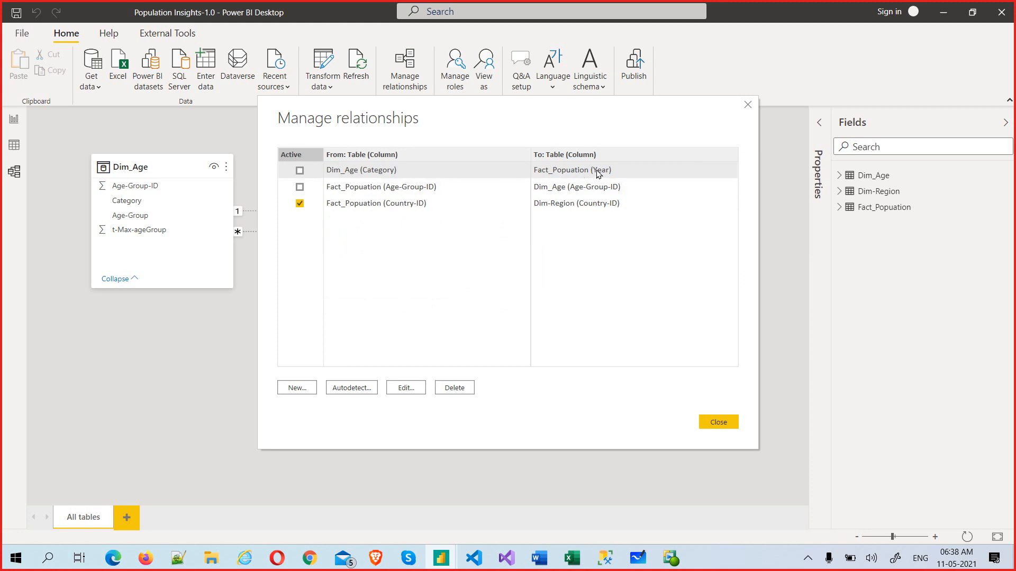
Step: Tick Active for Fact_Popuation (Age-Group-ID), delete the Category–Year relationship, and close the list
{"action": "left_click", "coordinate": [300, 187]}
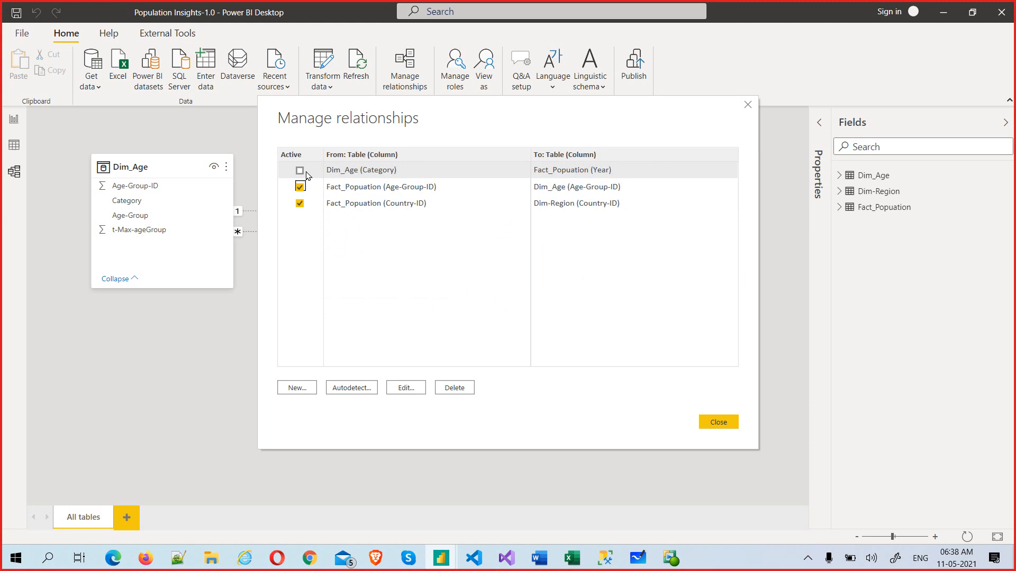
{"action": "left_click", "coordinate": [468, 390]}
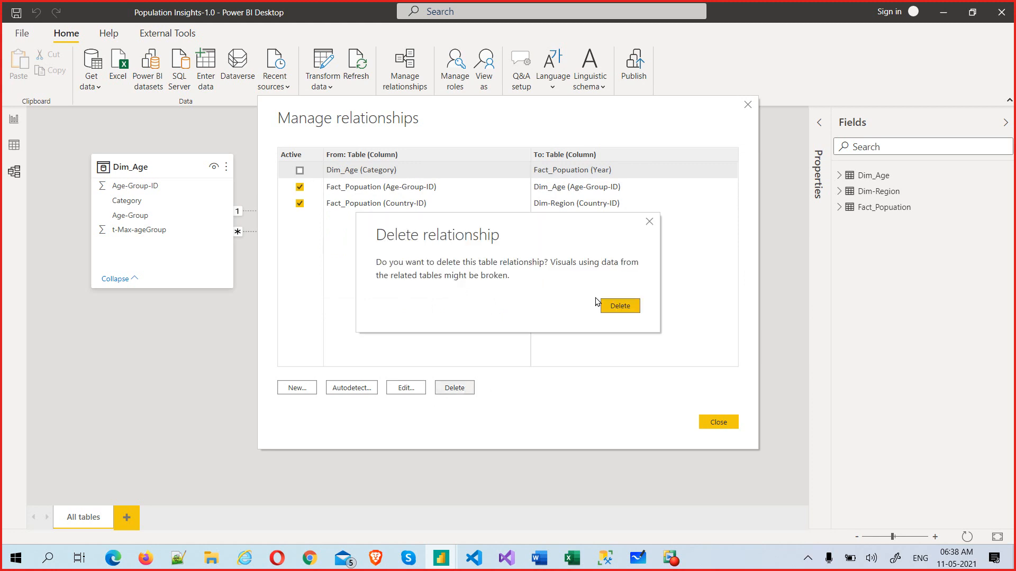
{"action": "left_click", "coordinate": [608, 310]}
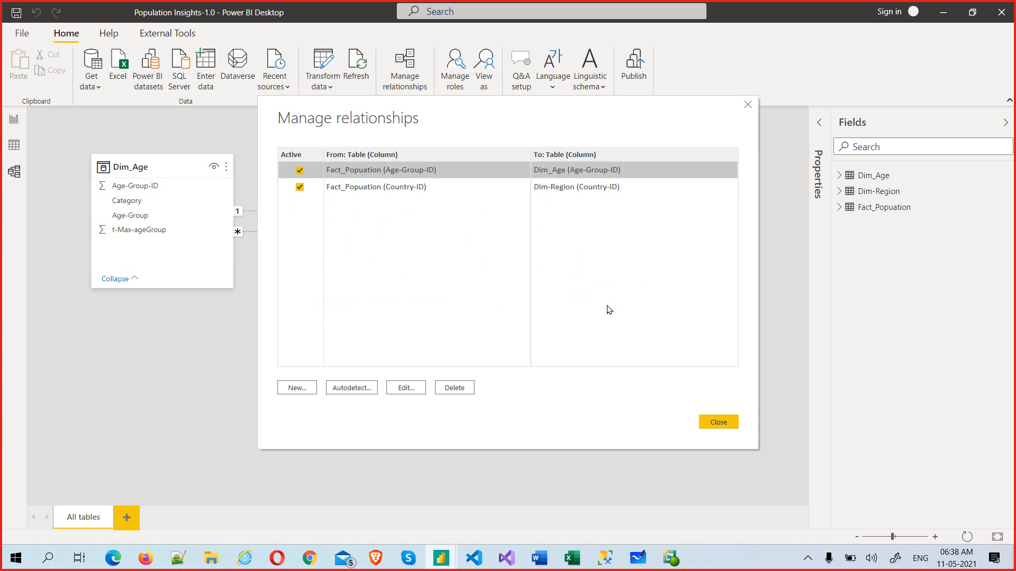
{"action": "left_click", "coordinate": [716, 422]}
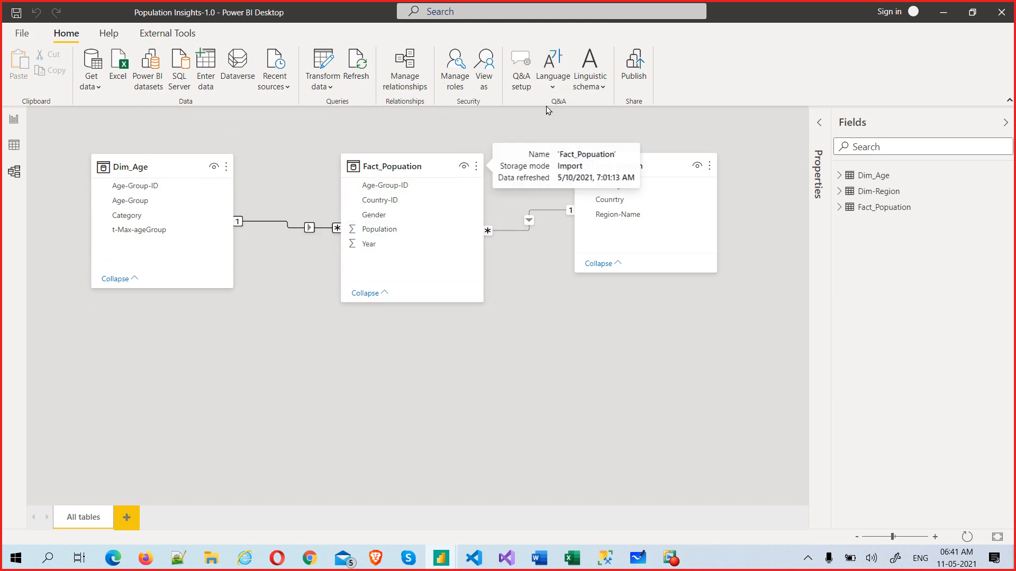
{"action": "left_click", "coordinate": [553, 79]}
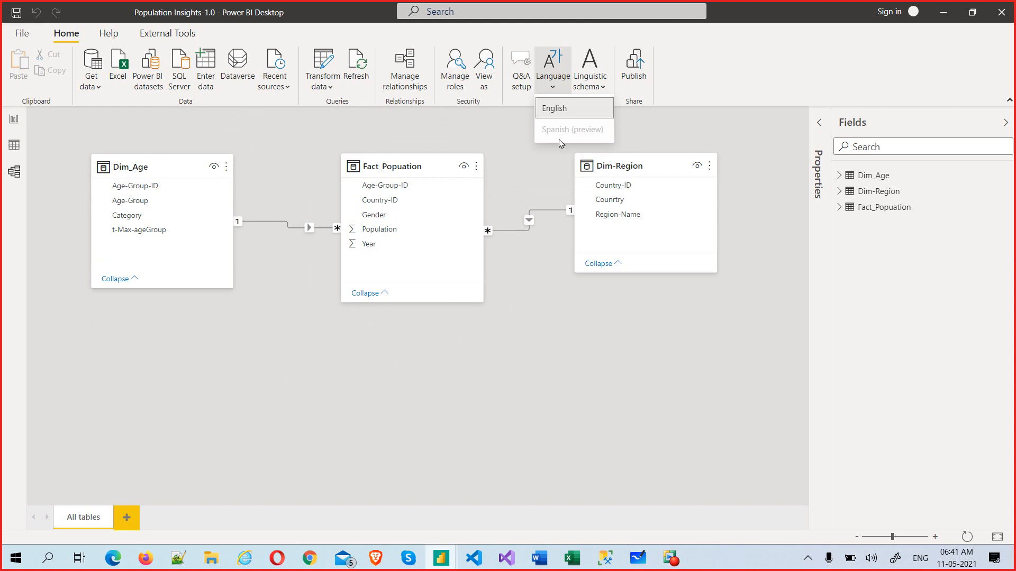
{"action": "left_click", "coordinate": [589, 79]}
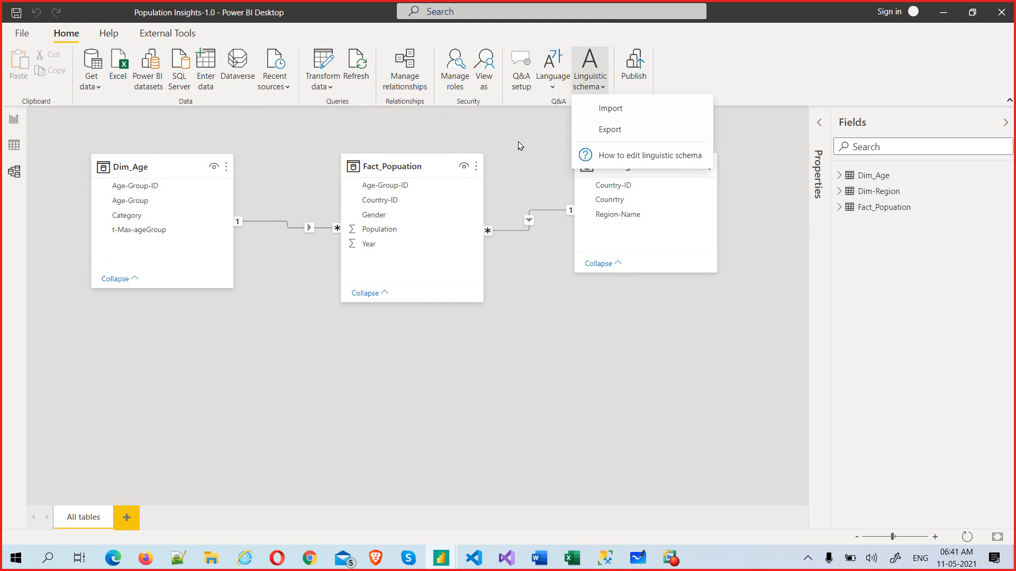
{"action": "left_click", "coordinate": [535, 132]}
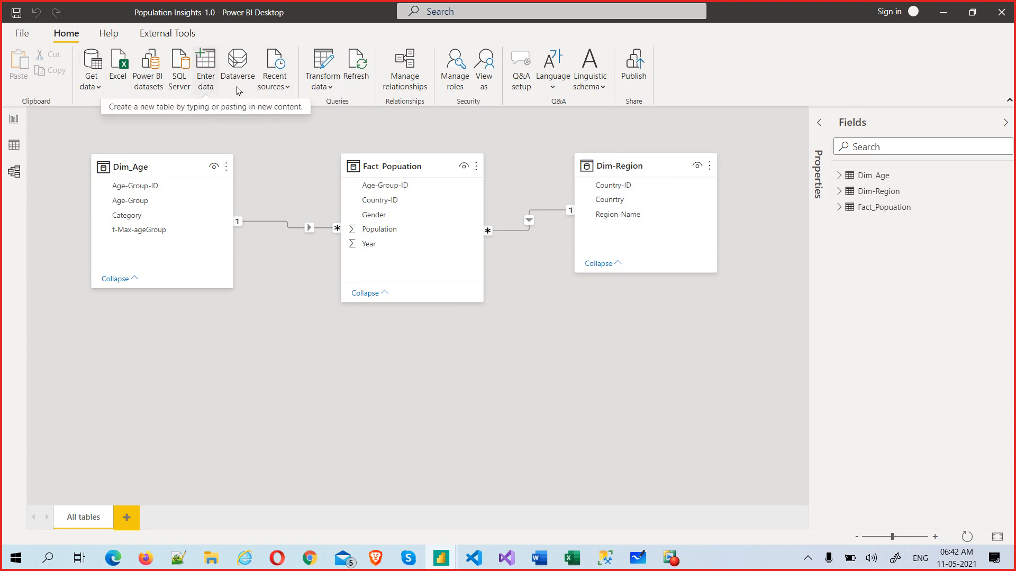
Step: Glance at Recent sources, dismiss it, and return to the 'Population Analysis by region and Year' page
{"action": "left_click", "coordinate": [286, 87]}
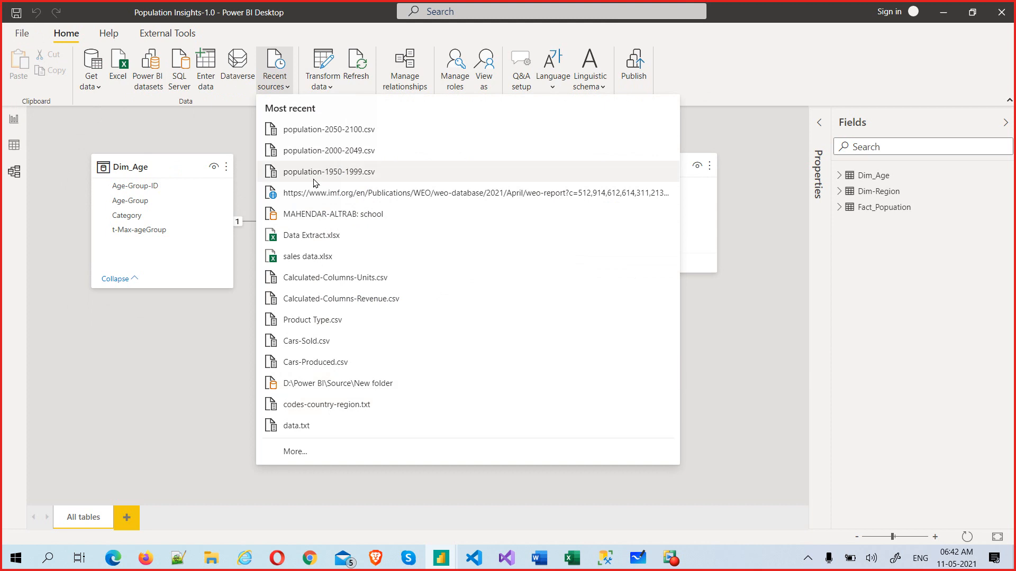
{"action": "left_click", "coordinate": [197, 113]}
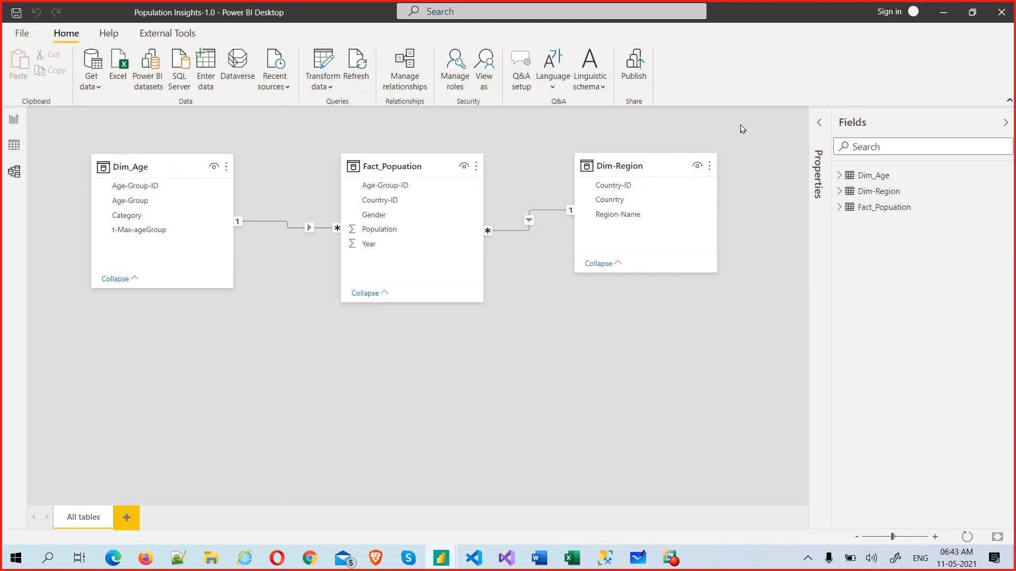
{"action": "left_click", "coordinate": [13, 121]}
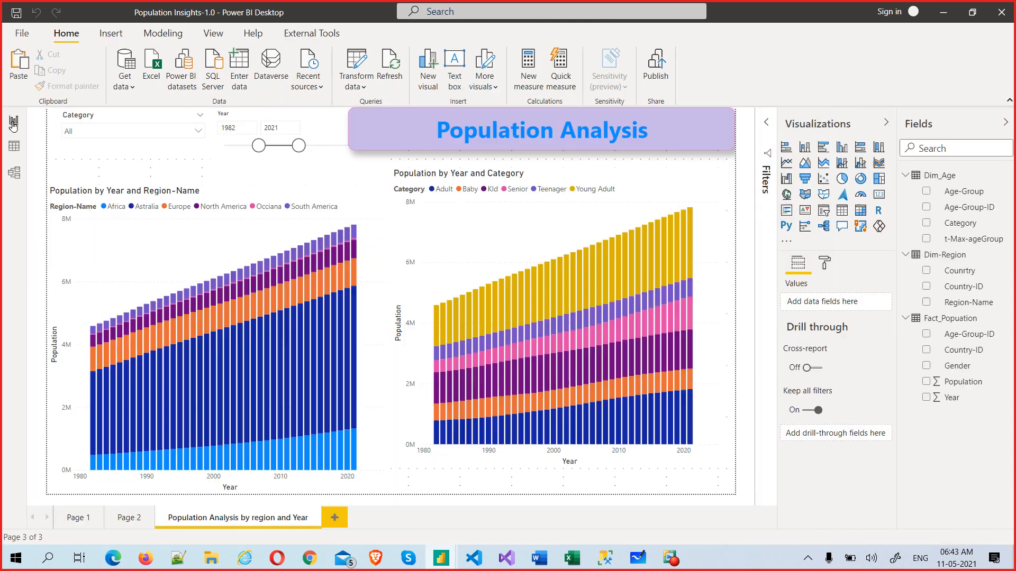
Step: In Data view, expand Dim-Region in the Fields pane and select its Countrry column
{"action": "left_click", "coordinate": [11, 149]}
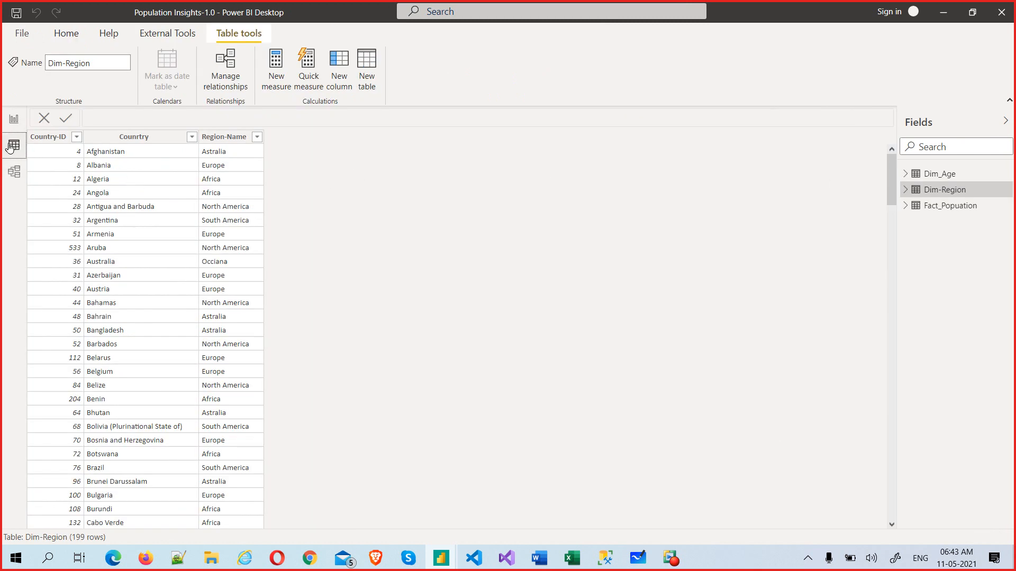
{"action": "left_click", "coordinate": [905, 191]}
{"action": "left_click", "coordinate": [955, 211]}
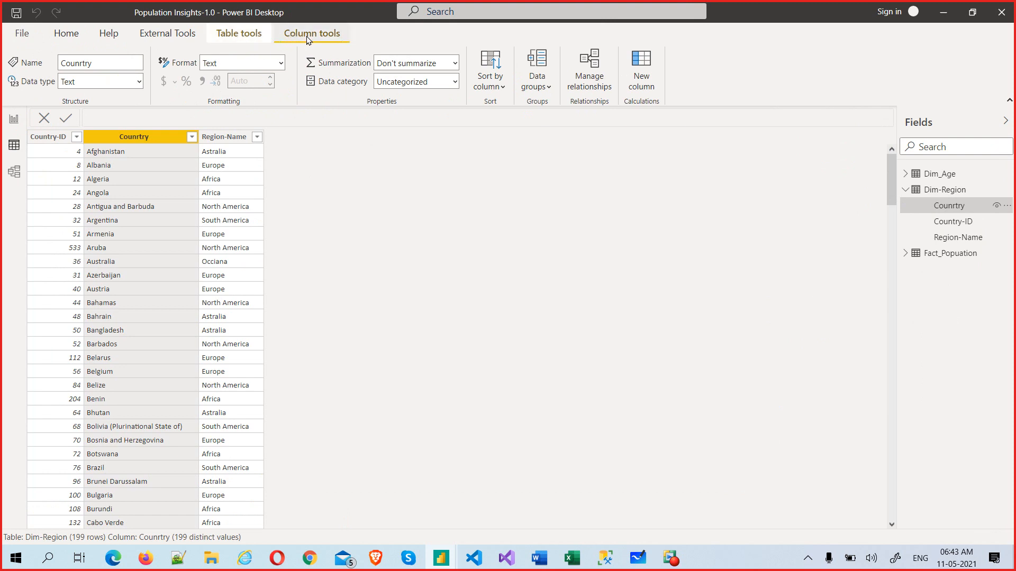
Step: Switch between Table tools and Column tools, then select the whole Dim-Region table
{"action": "left_click", "coordinate": [245, 36]}
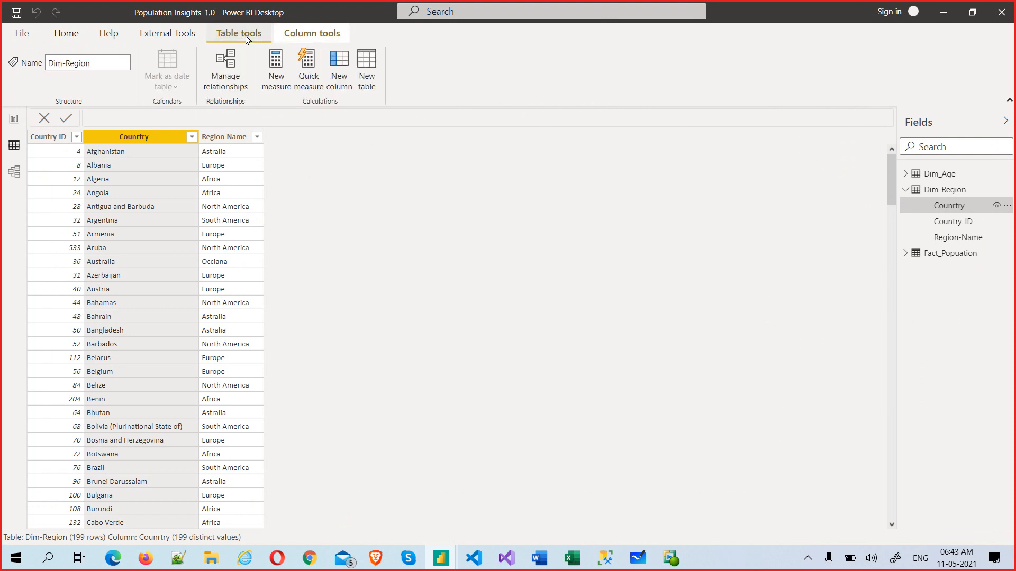
{"action": "left_click", "coordinate": [302, 36]}
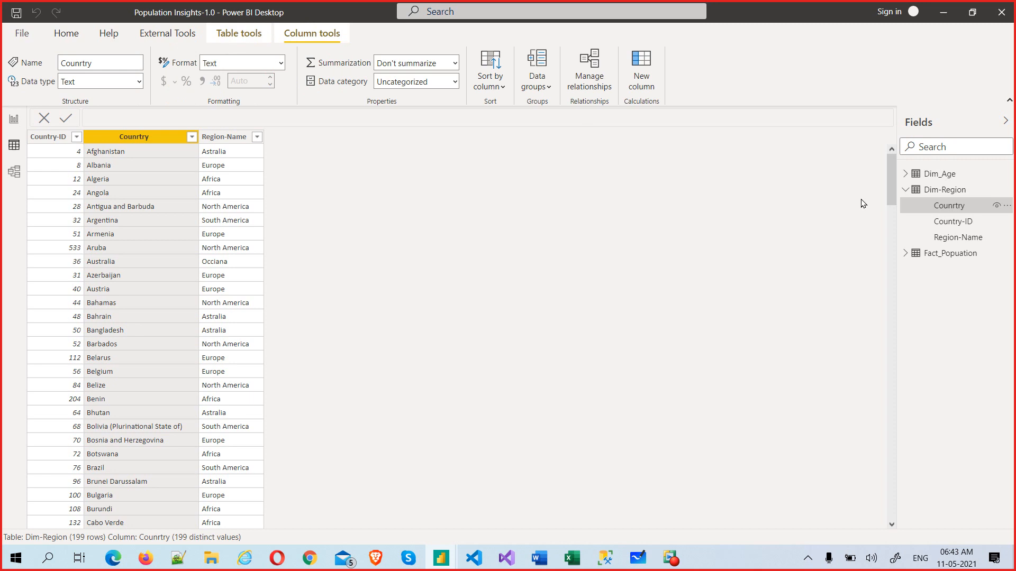
{"action": "left_click", "coordinate": [938, 190]}
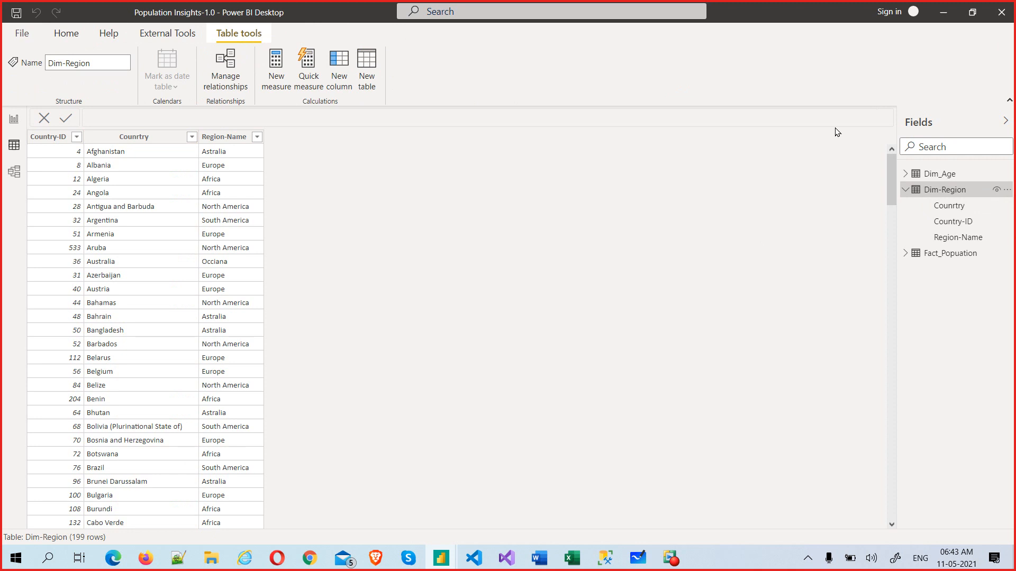
Step: Select the Dim-Region Countrry column to show its Text, Don't summarize, Uncategorized settings
{"action": "left_click", "coordinate": [950, 206]}
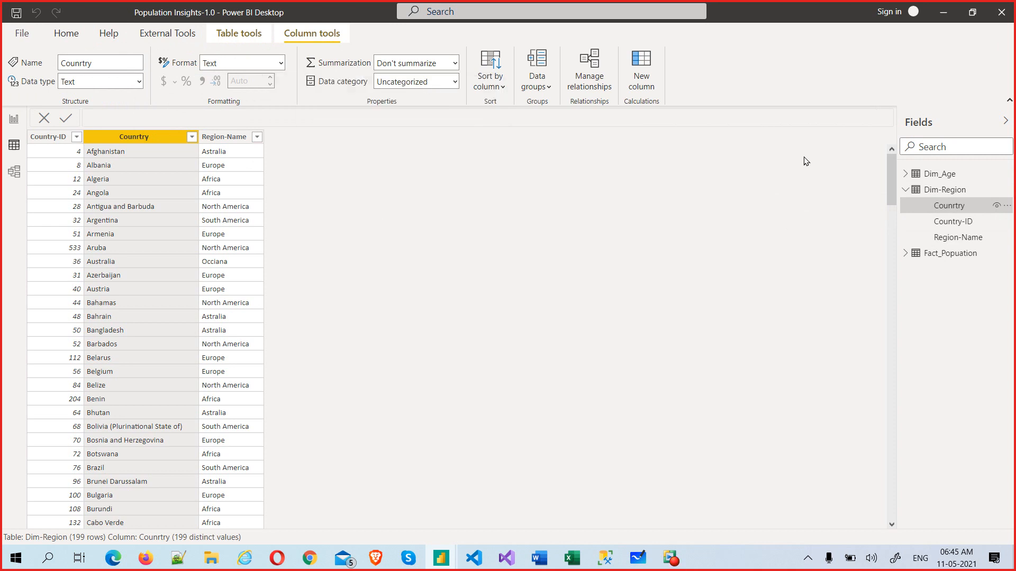
Step: Expand Dim_Age and Fact_Popuation in the Fields pane to list all their columns
{"action": "left_click", "coordinate": [905, 175]}
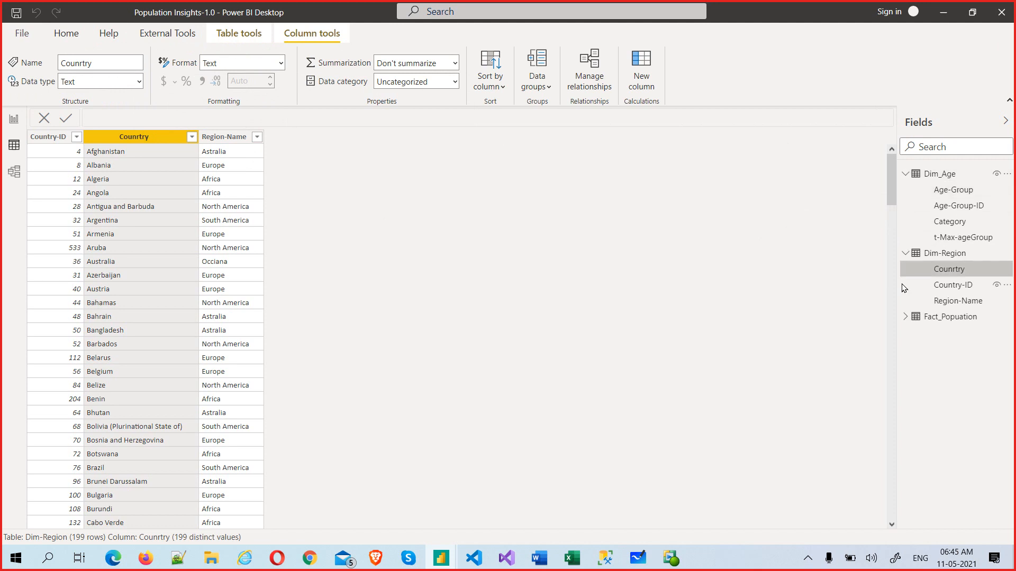
{"action": "left_click", "coordinate": [905, 317]}
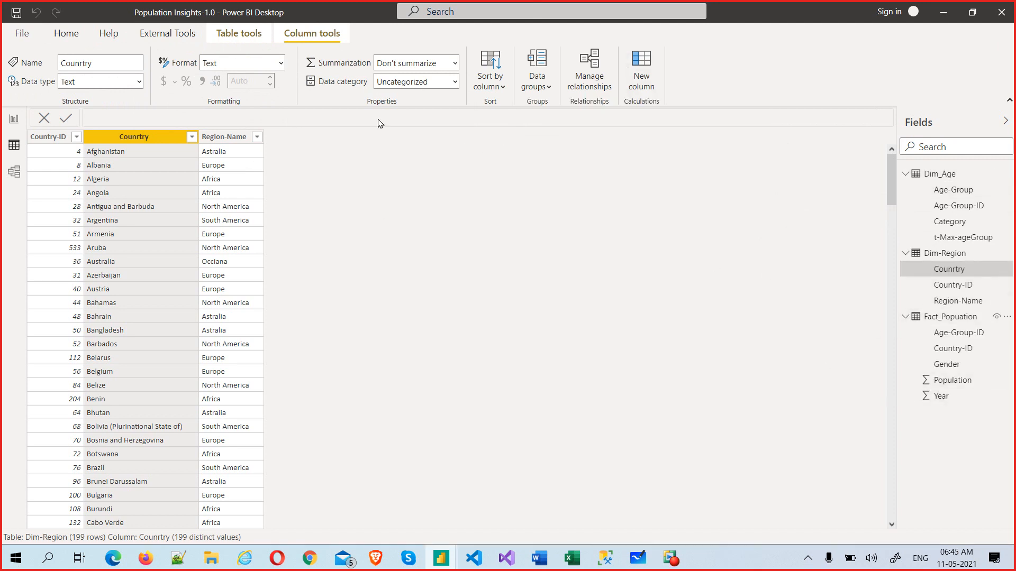
{"action": "mouse_move", "coordinate": [340, 64]}
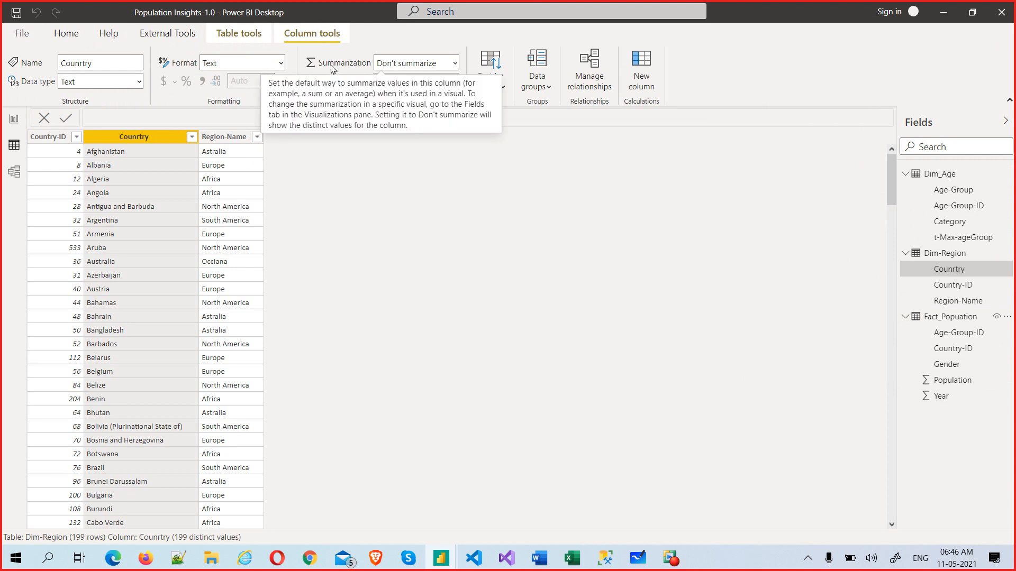
{"action": "left_click", "coordinate": [943, 400]}
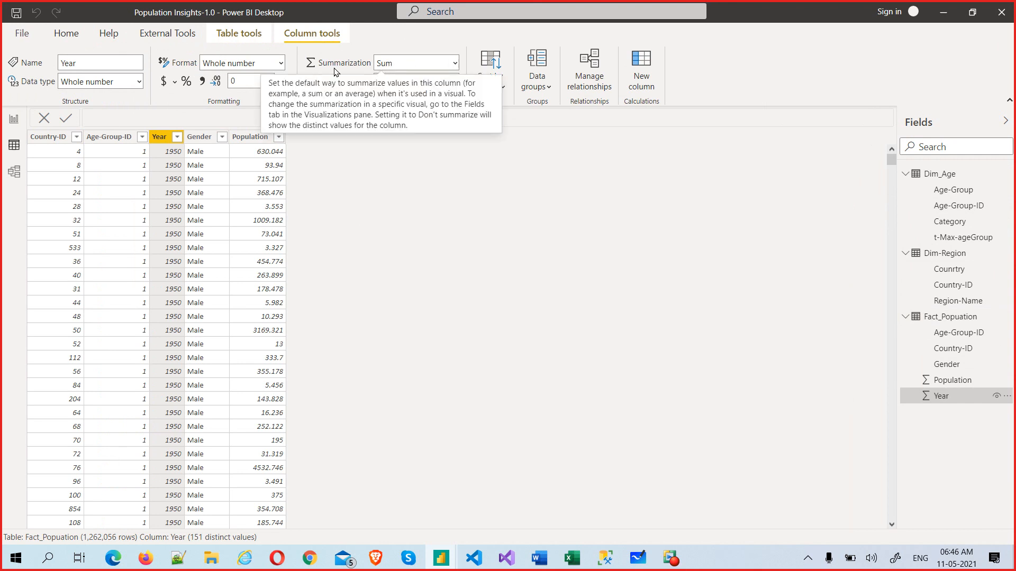
{"action": "left_click", "coordinate": [456, 63]}
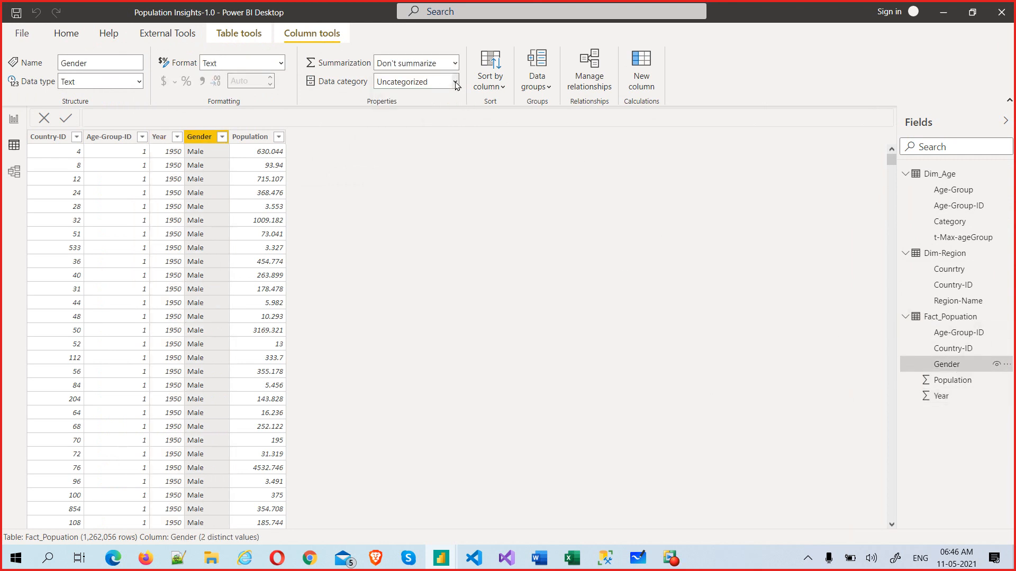
{"action": "left_click", "coordinate": [454, 63]}
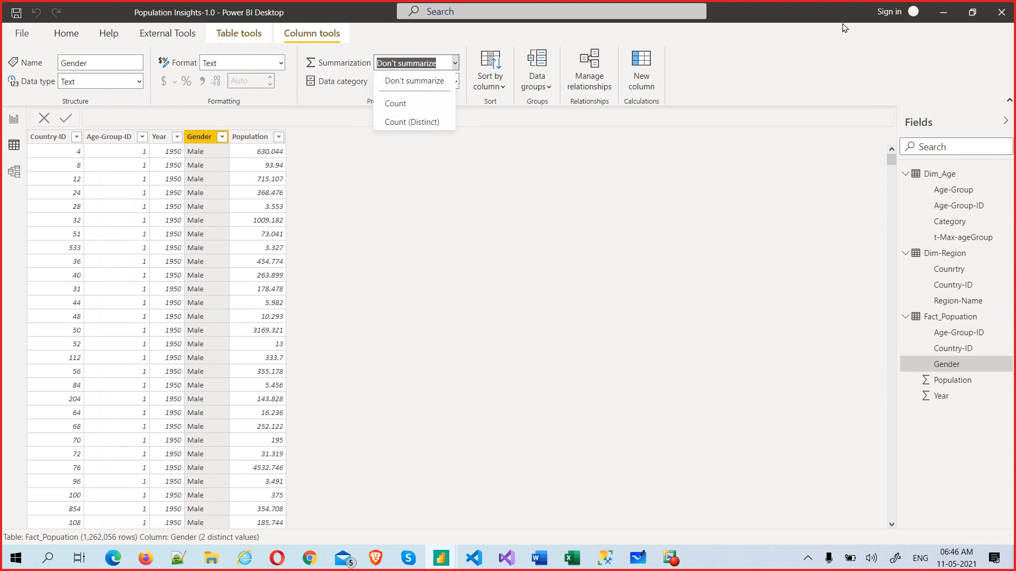
{"action": "left_click", "coordinate": [940, 396]}
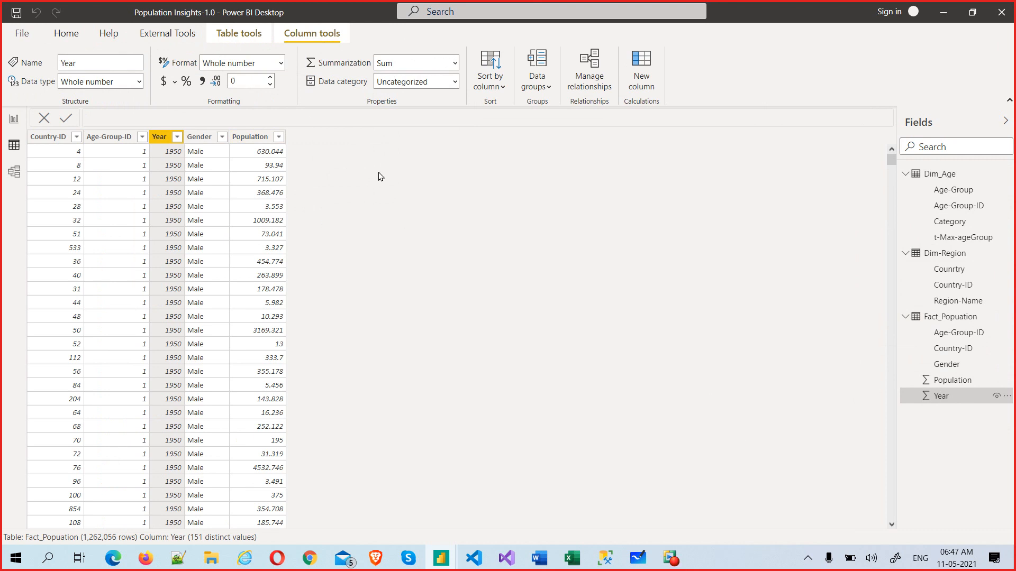
Step: Set Year's summarization to Don't summarize, then select Dim-Region's Countrry column
{"action": "left_click", "coordinate": [454, 63]}
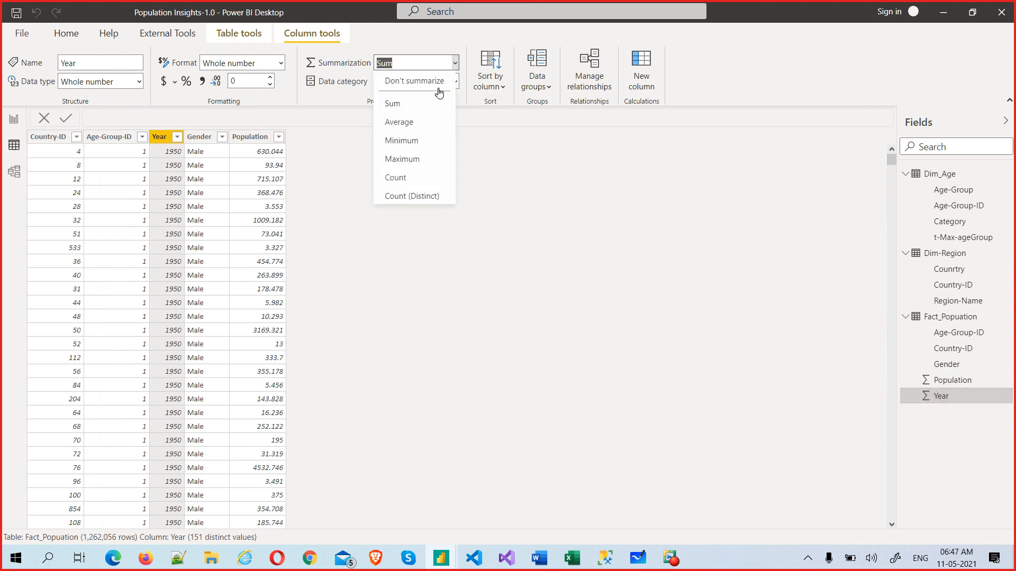
{"action": "left_click", "coordinate": [440, 85]}
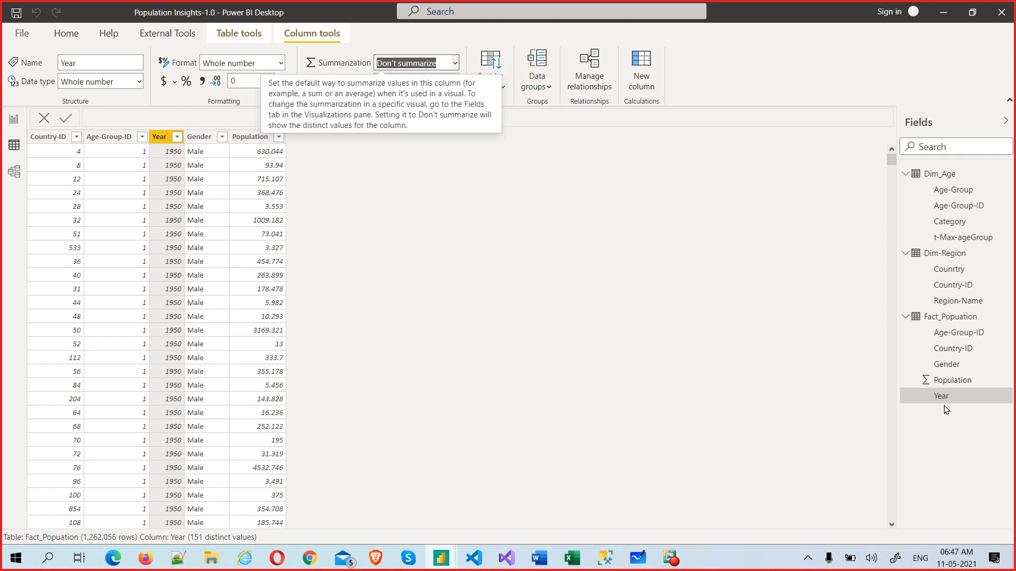
{"action": "left_click", "coordinate": [561, 223]}
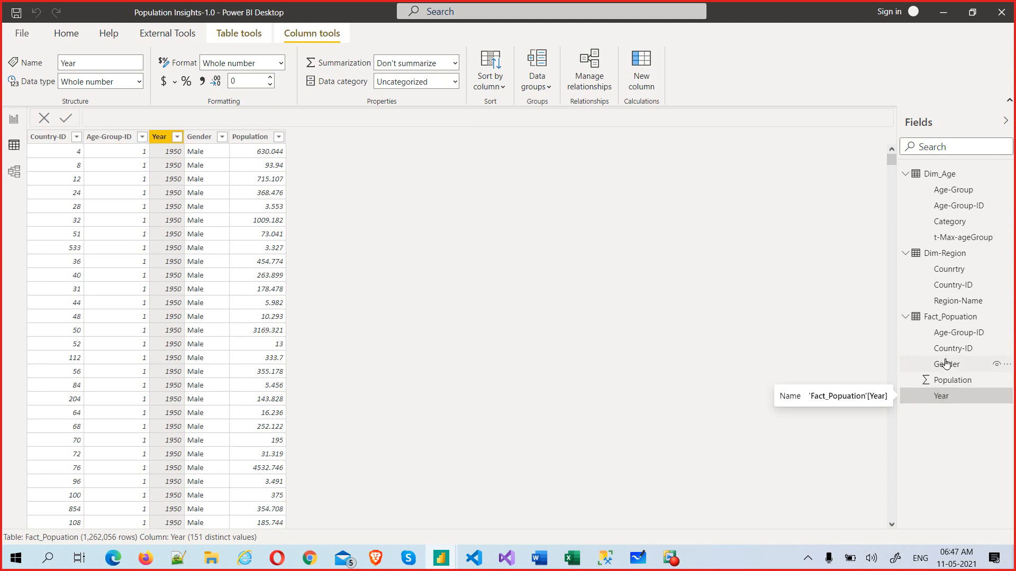
{"action": "left_click", "coordinate": [958, 270]}
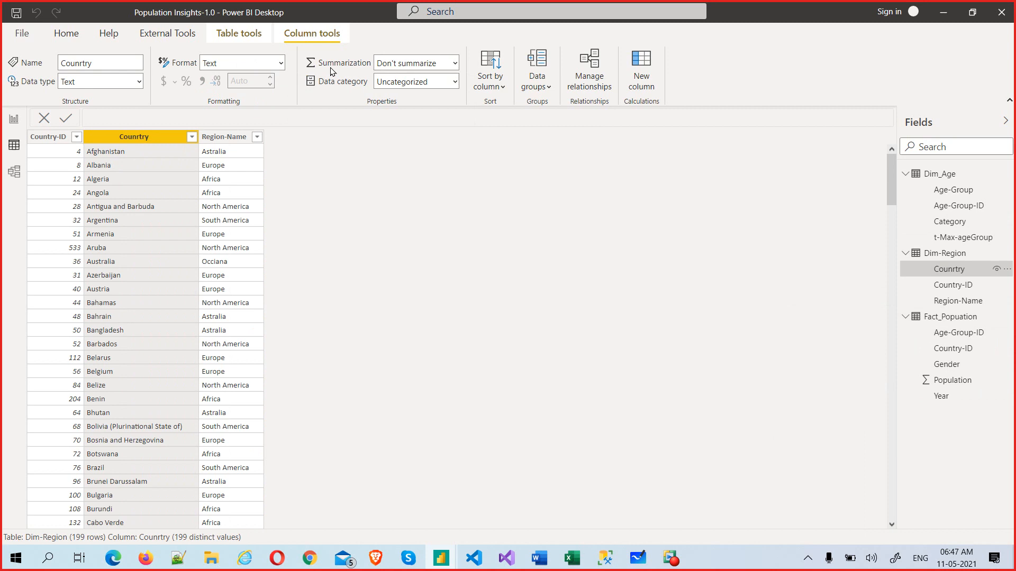
Step: Keep Countrry at Don't summarize and bring up the Data category options
{"action": "left_click", "coordinate": [454, 63]}
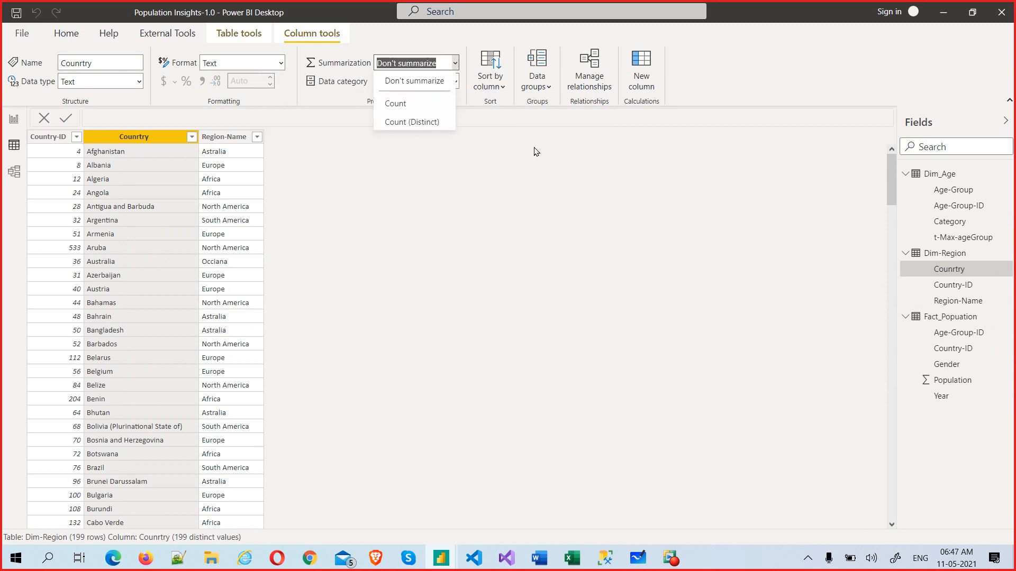
{"action": "left_click", "coordinate": [508, 143]}
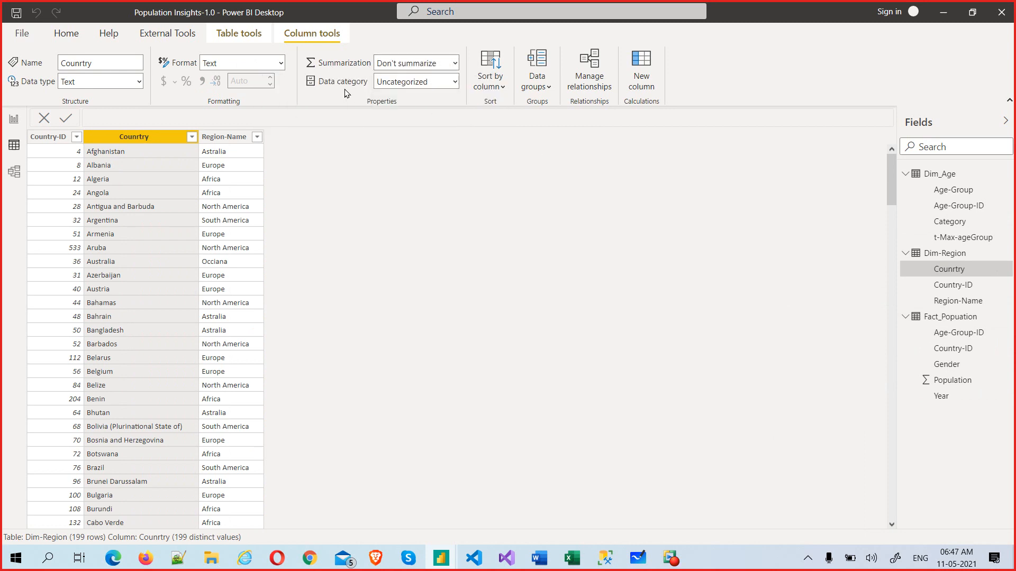
{"action": "left_click", "coordinate": [455, 81]}
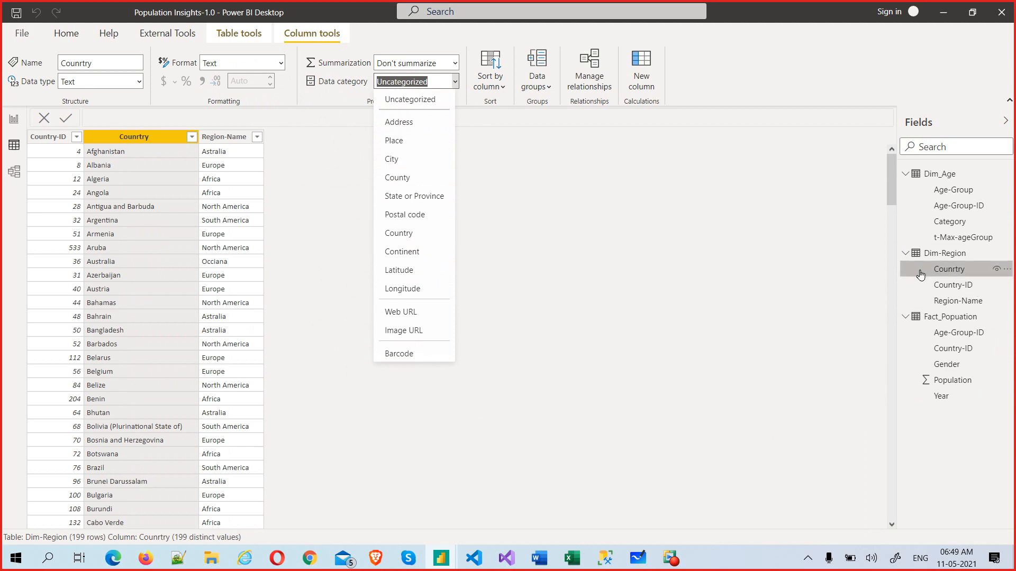
Step: Set the Countrry column's data category to Country
{"action": "left_click", "coordinate": [391, 235]}
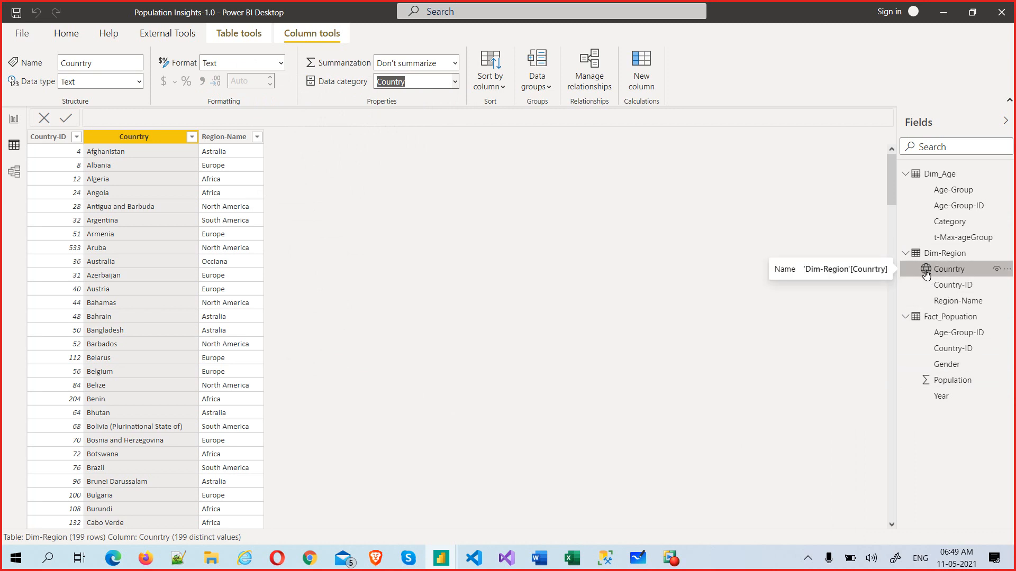
{"action": "left_click", "coordinate": [449, 229]}
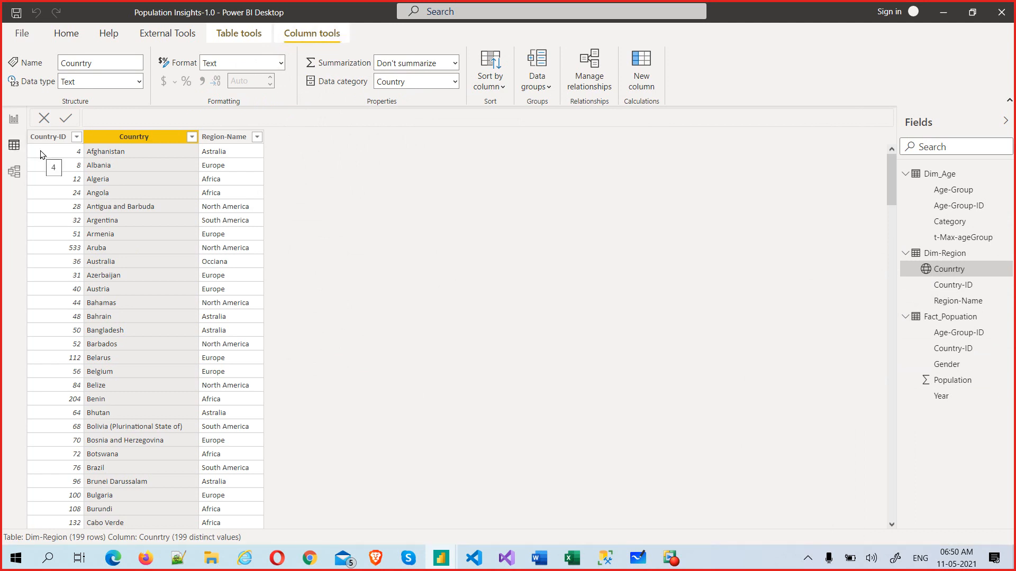
{"action": "left_click", "coordinate": [549, 88]}
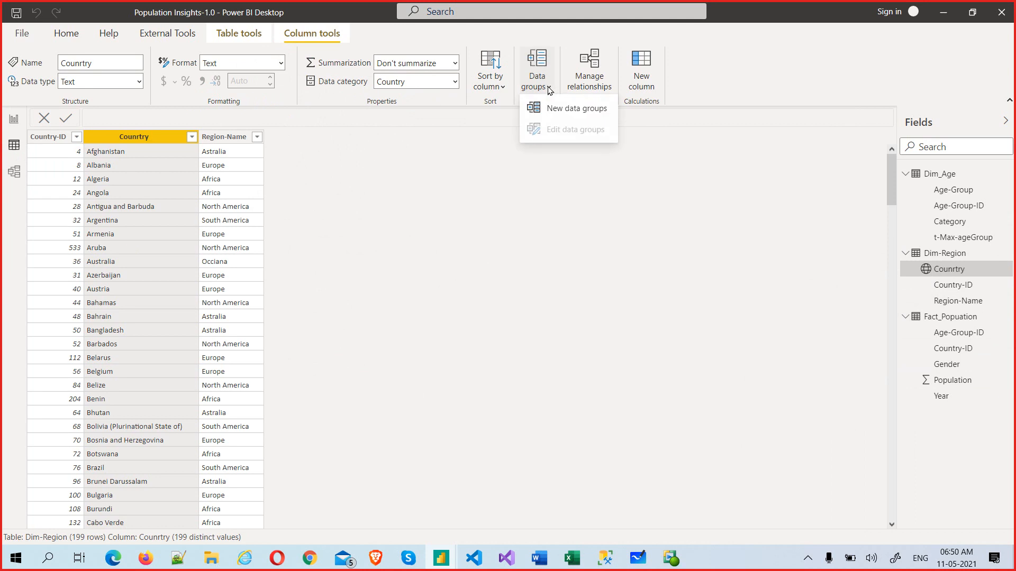
{"action": "left_click", "coordinate": [496, 89]}
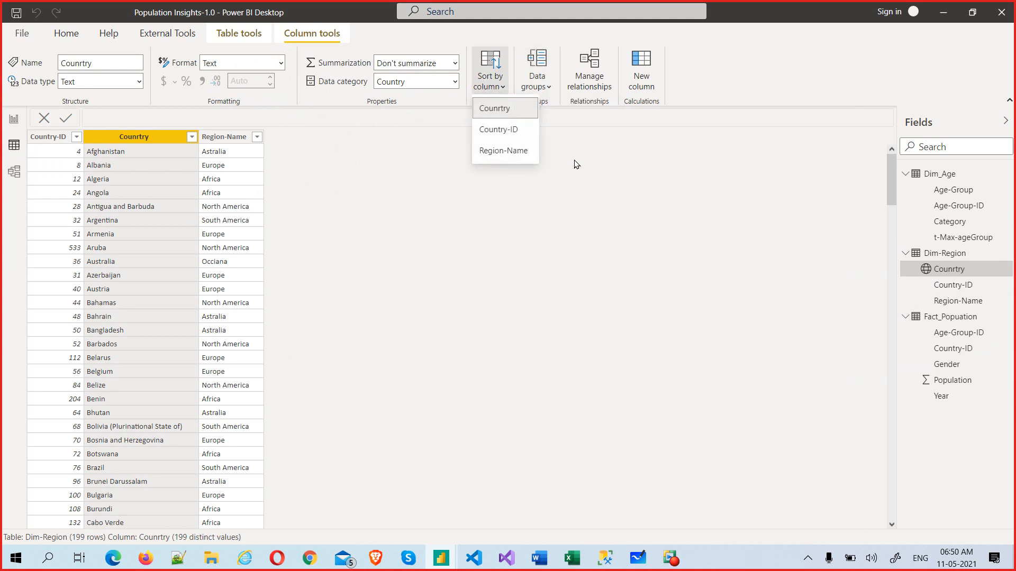
{"action": "left_click", "coordinate": [617, 156]}
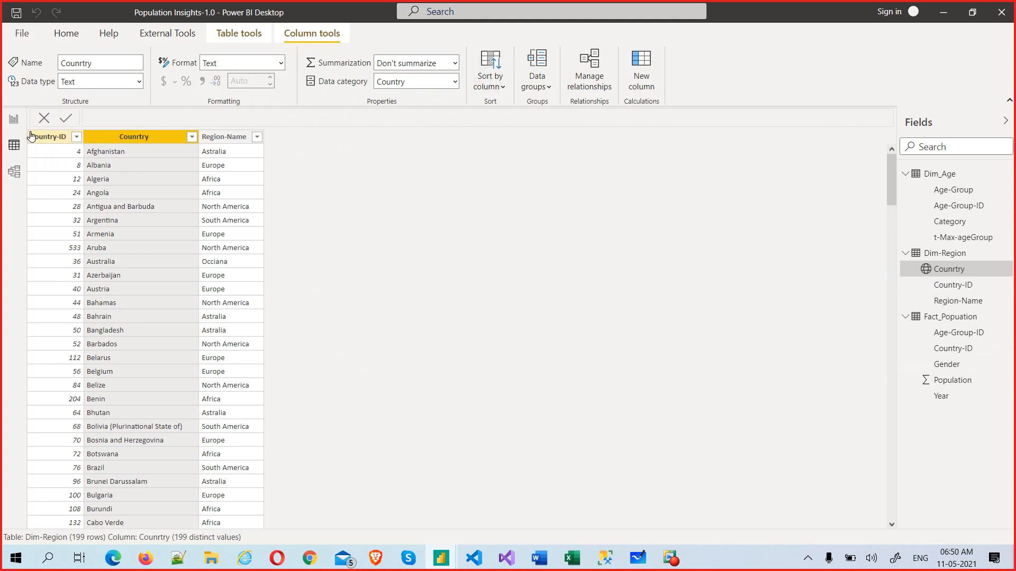
{"action": "left_click", "coordinate": [501, 91]}
{"action": "left_click", "coordinate": [512, 129]}
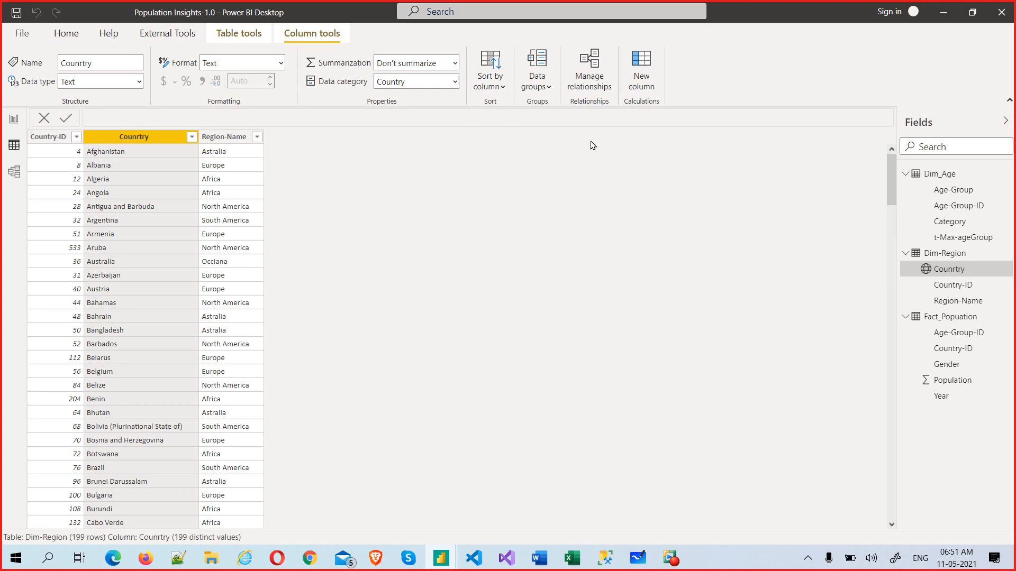
{"action": "key", "text": "alt+Tab"}
{"action": "key", "text": "alt+Tab"}
{"action": "key", "text": "alt+Tab"}
{"action": "key", "text": "alt+Tab"}
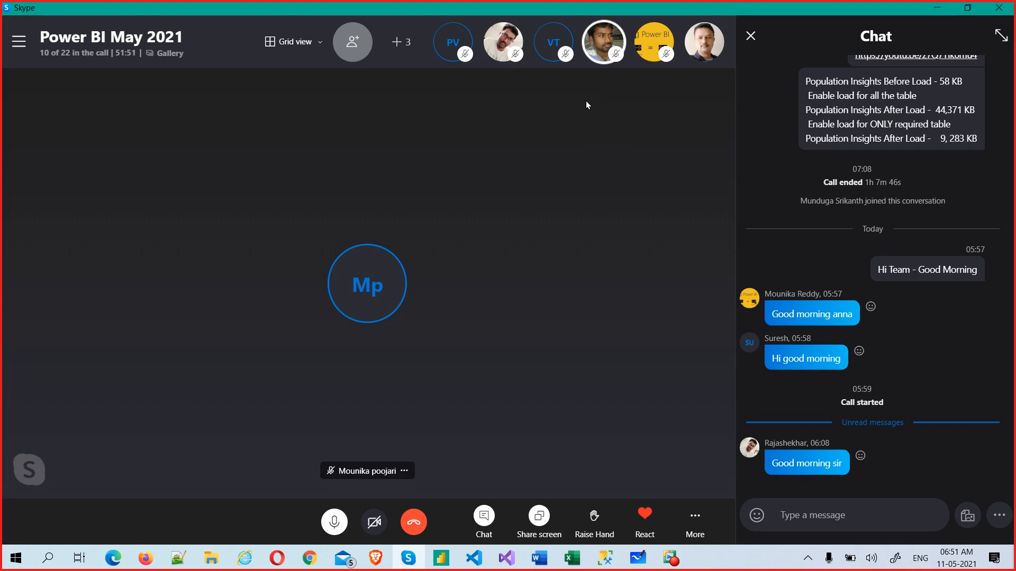
{"action": "key", "text": "alt+Tab"}
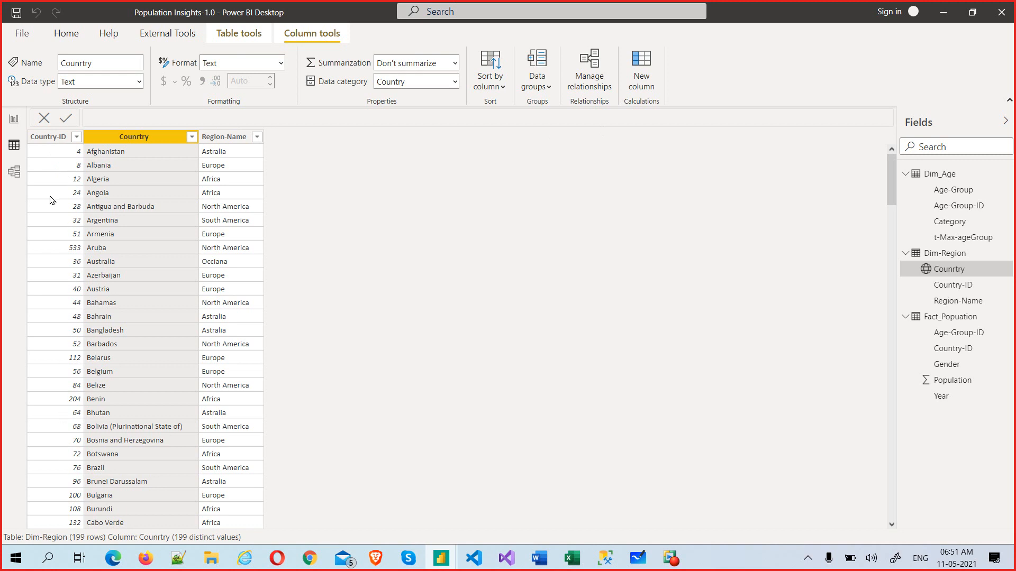
Step: Select the Country-ID column and set its Sort by column to Country-ID
{"action": "left_click", "coordinate": [48, 138]}
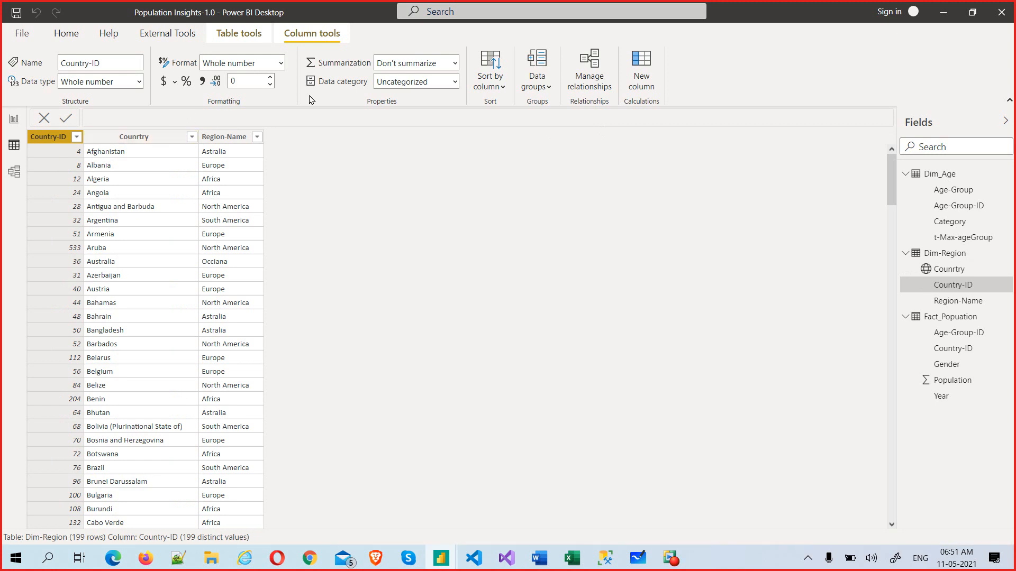
{"action": "left_click", "coordinate": [502, 89]}
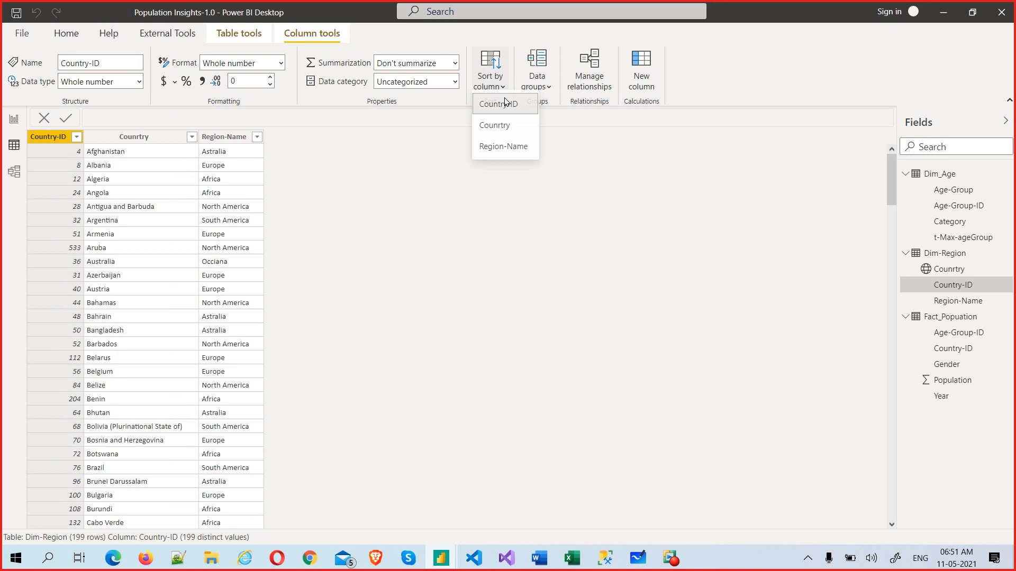
{"action": "left_click", "coordinate": [510, 117]}
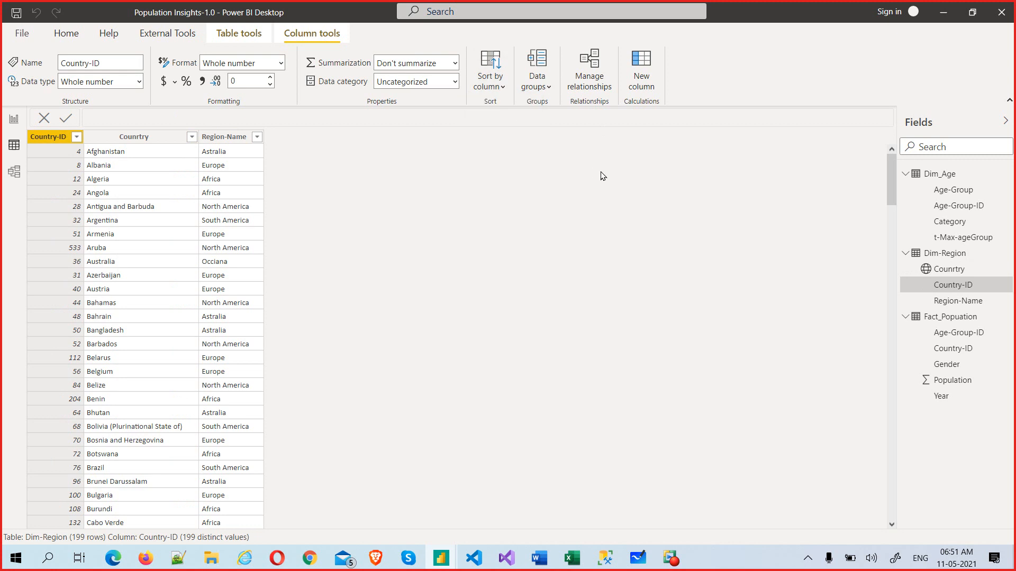
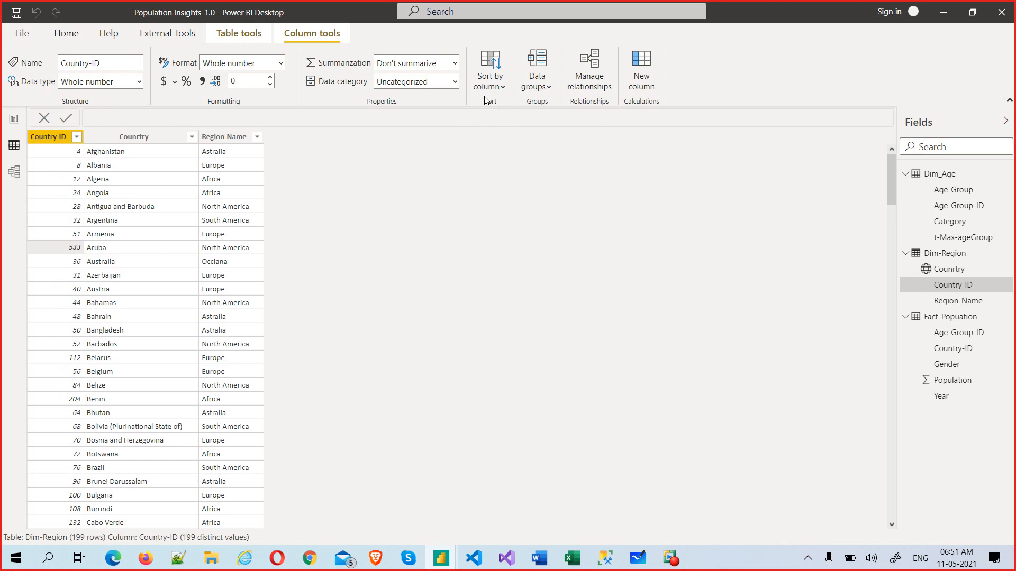
Step: Keep Country-ID sorted by its own values and sort the Dim-Region table ascending by Country-ID
{"action": "left_click", "coordinate": [492, 84]}
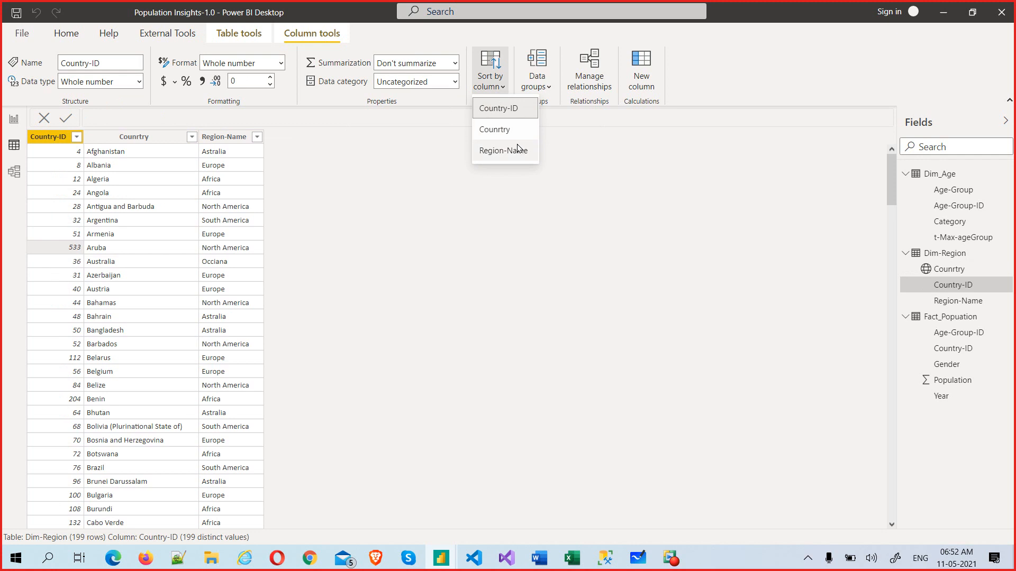
{"action": "left_click", "coordinate": [73, 137]}
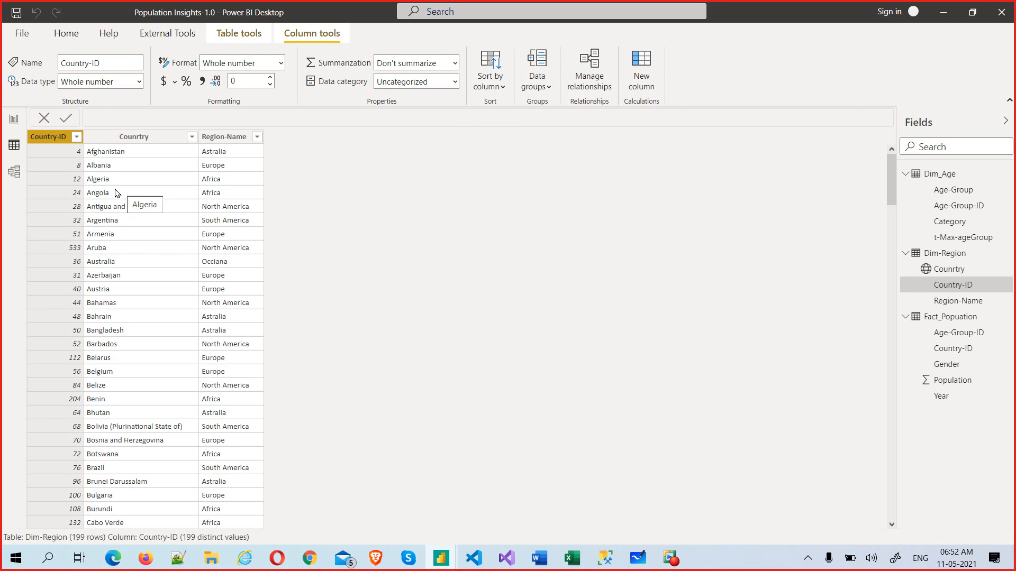
{"action": "left_click", "coordinate": [76, 137]}
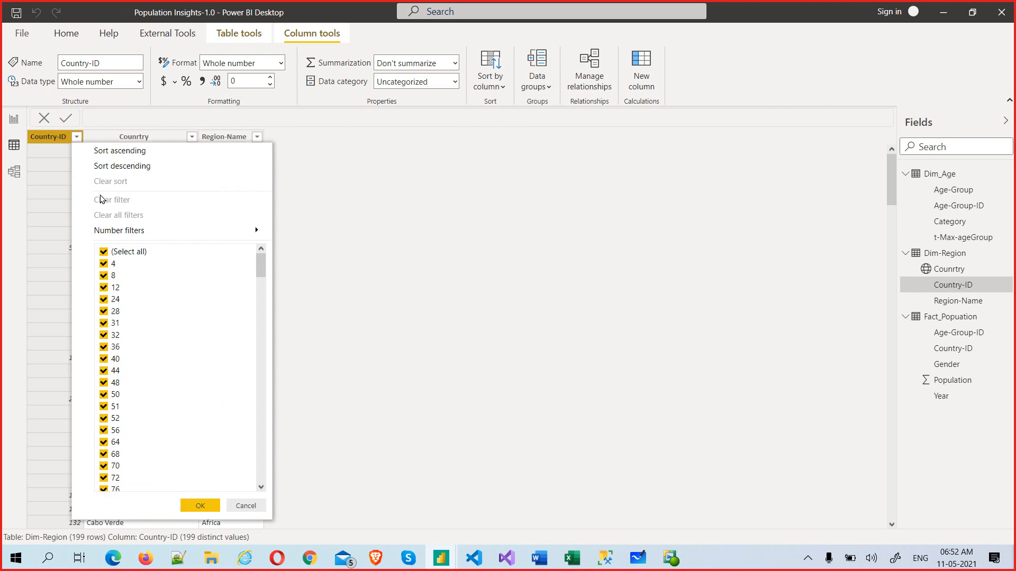
{"action": "left_click", "coordinate": [142, 154]}
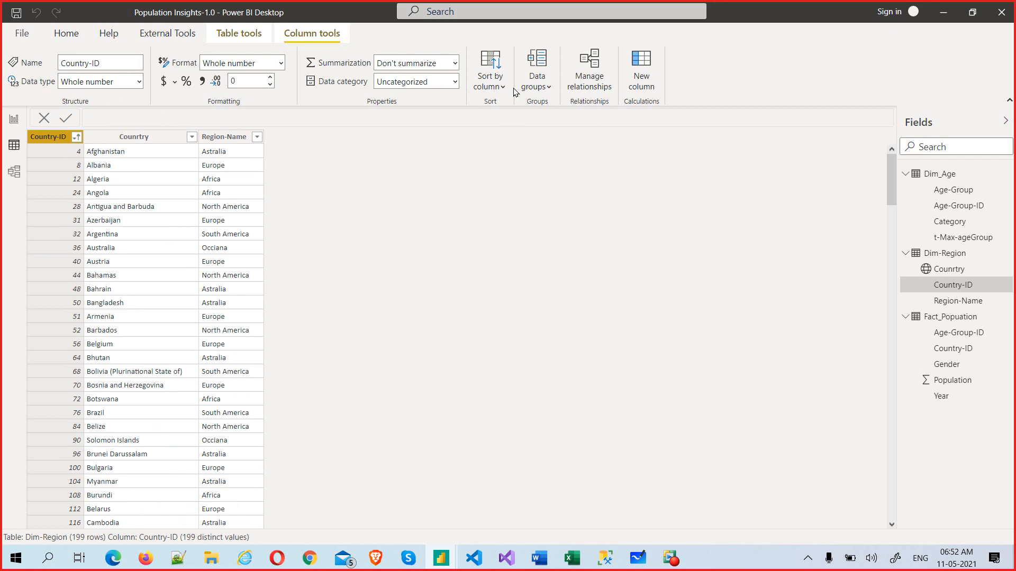
Step: Confirm the rows run in ascending Country-ID order, starting 4 Afghanistan, 8 Albania, 12 Algeria
{"action": "left_click", "coordinate": [495, 86]}
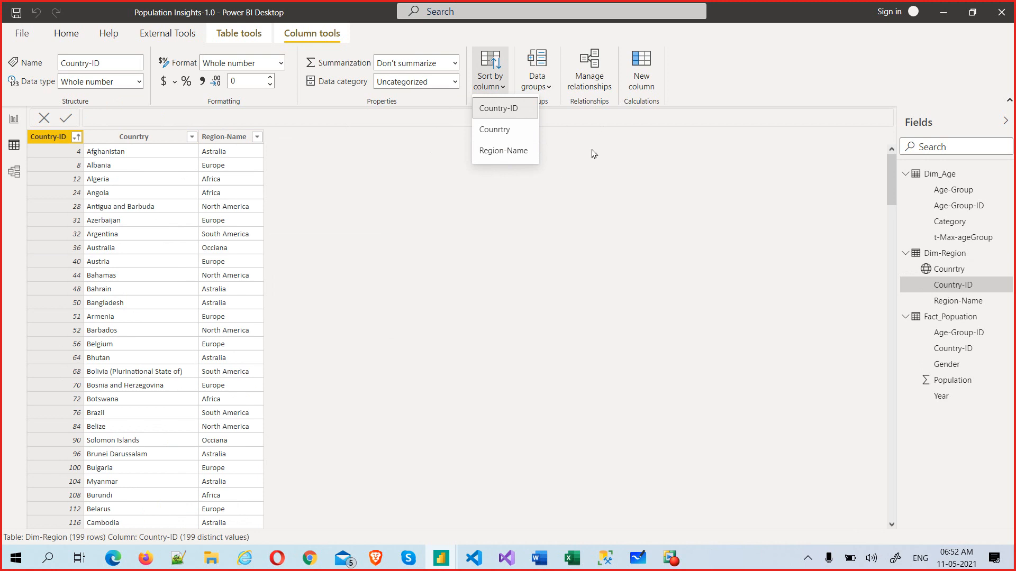
{"action": "left_click", "coordinate": [423, 196]}
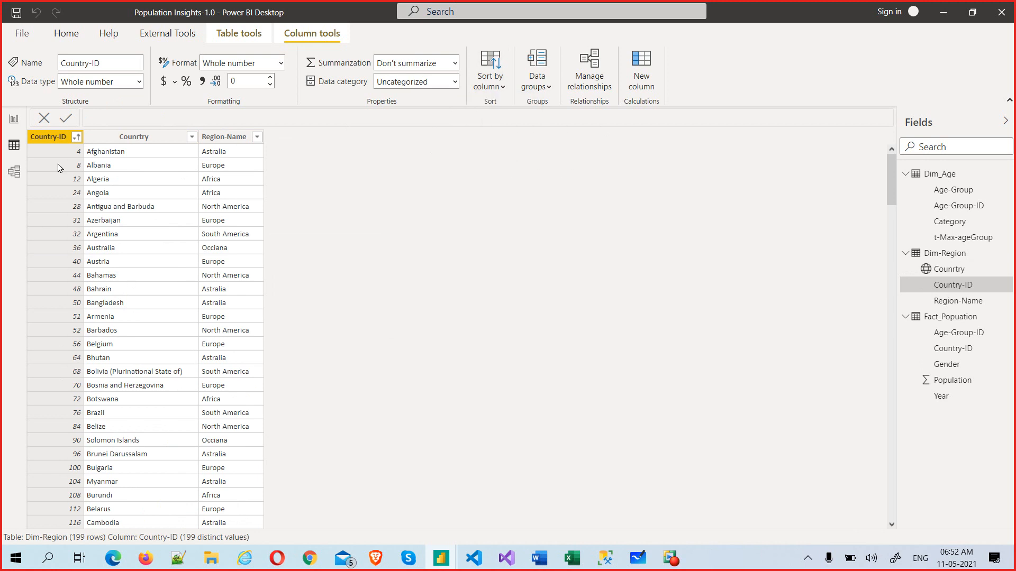
{"action": "left_click", "coordinate": [77, 138]}
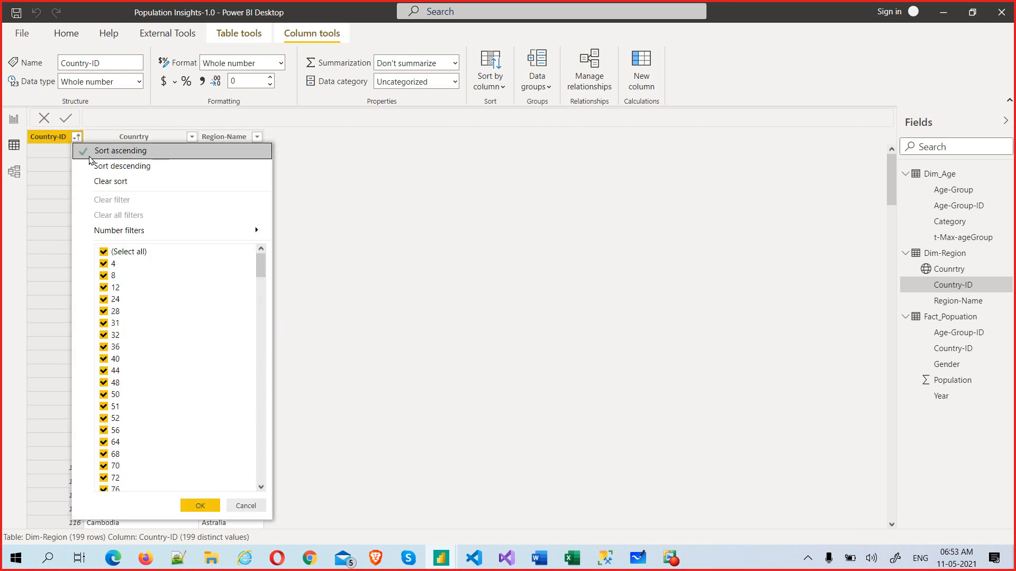
{"action": "left_click", "coordinate": [418, 196]}
{"action": "scroll", "coordinate": [77, 459], "scroll_direction": "down", "scroll_amount": 15}
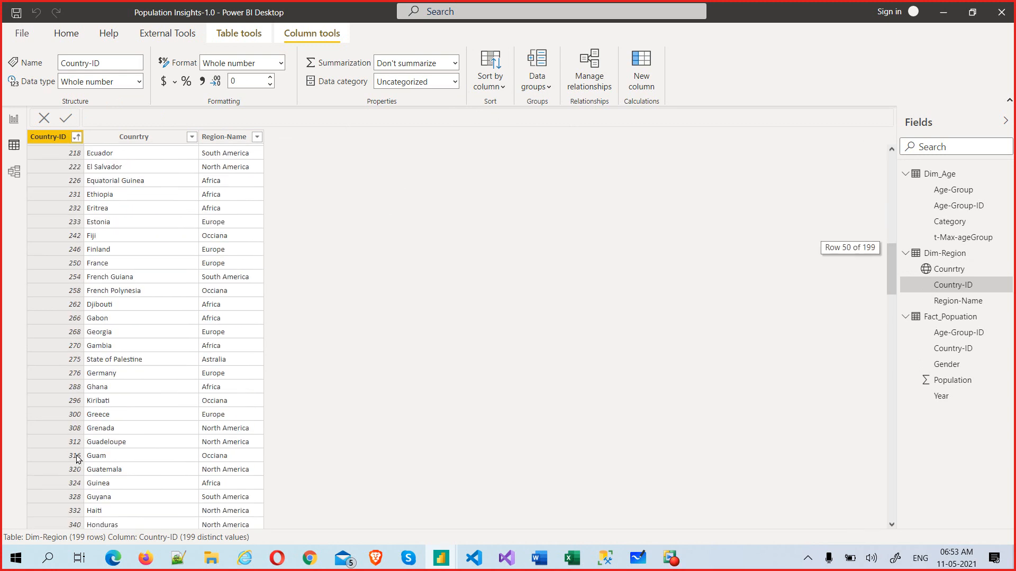
{"action": "scroll", "coordinate": [76, 458], "scroll_direction": "down", "scroll_amount": 12}
{"action": "scroll", "coordinate": [77, 458], "scroll_direction": "up", "scroll_amount": 20}
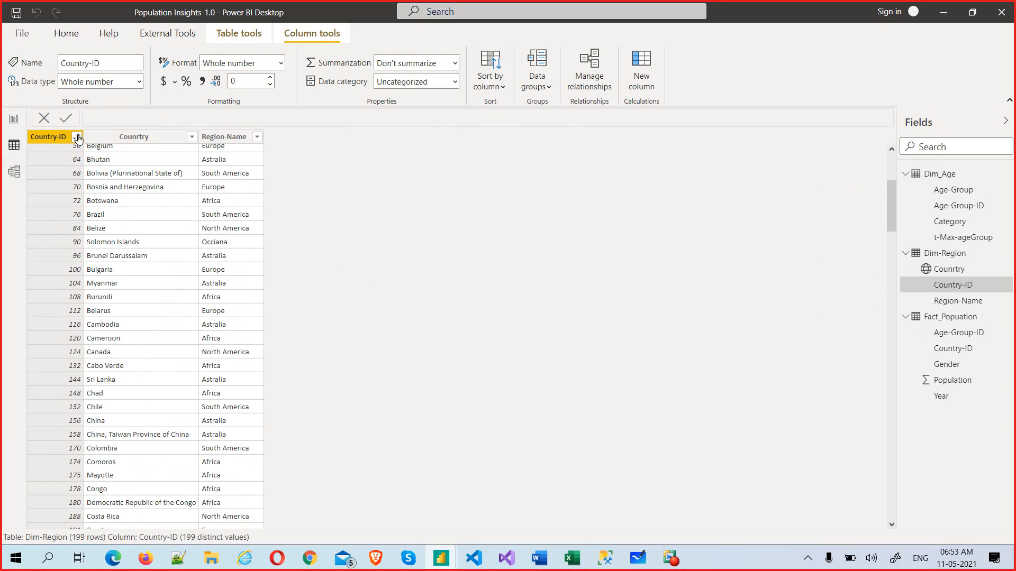
{"action": "scroll", "coordinate": [437, 159], "scroll_direction": "up", "scroll_amount": 5}
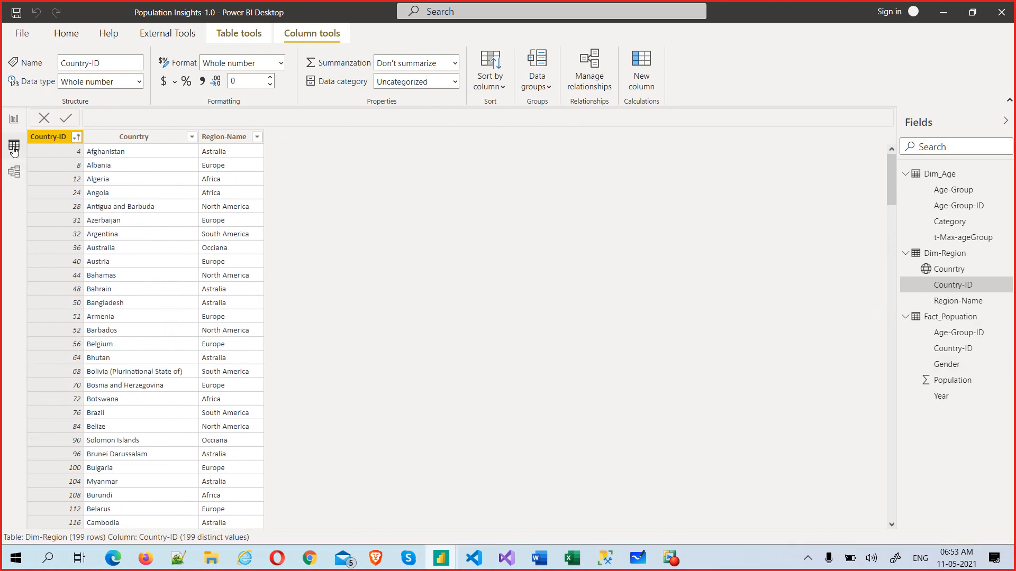
{"action": "left_click", "coordinate": [240, 33]}
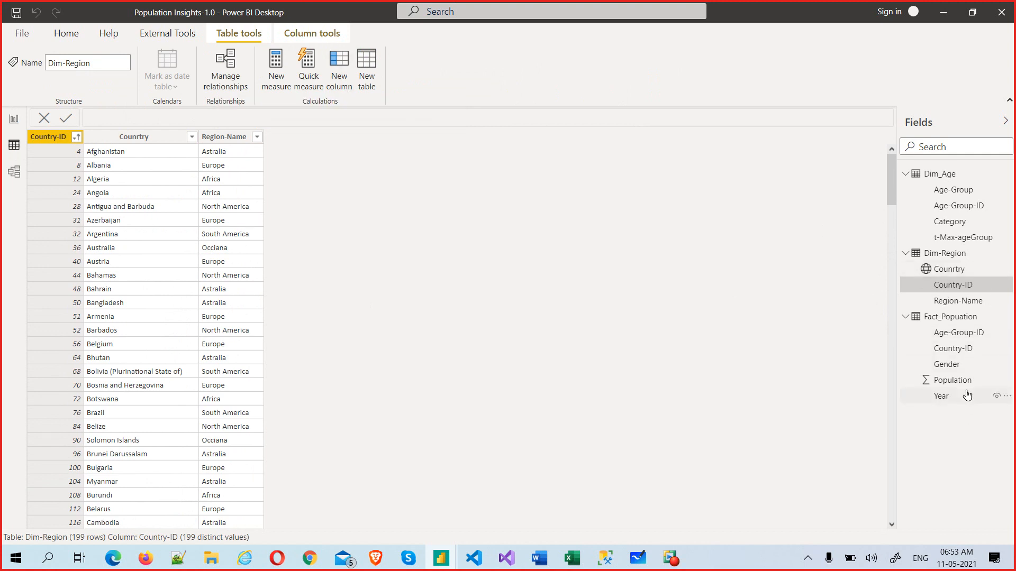
Step: Open the Dim_Age table in Data view from its Category field
{"action": "left_click", "coordinate": [950, 222]}
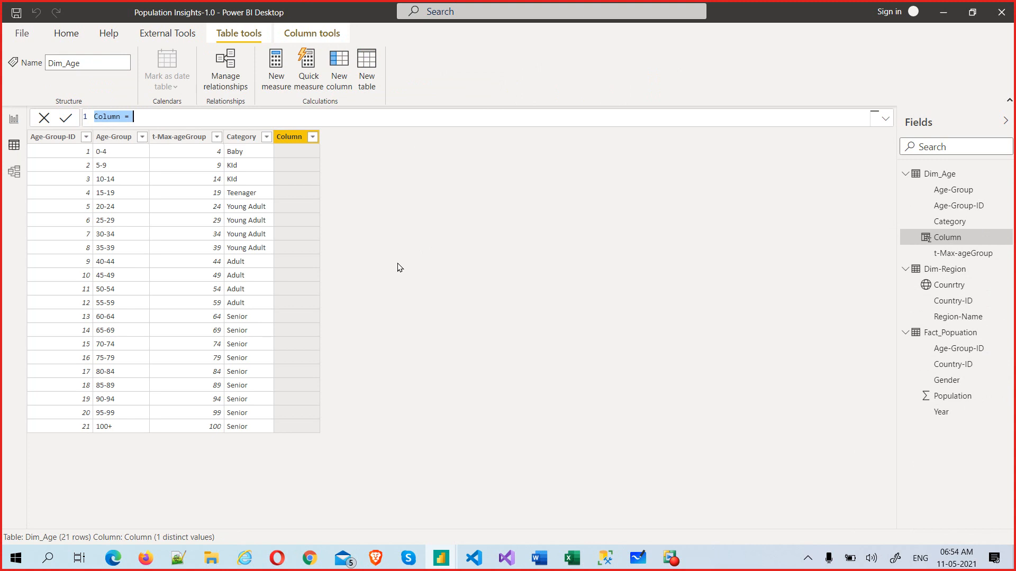
Step: Rename the new Dim_Age column from Column to DAX-Test and begin its formula with 'age'
{"action": "left_click", "coordinate": [227, 116]}
{"action": "scroll", "coordinate": [229, 117], "scroll_direction": "up", "scroll_amount": 3, "text": "ctrl"}
{"action": "scroll", "coordinate": [232, 121], "scroll_direction": "up", "scroll_amount": 2, "text": "ctrl"}
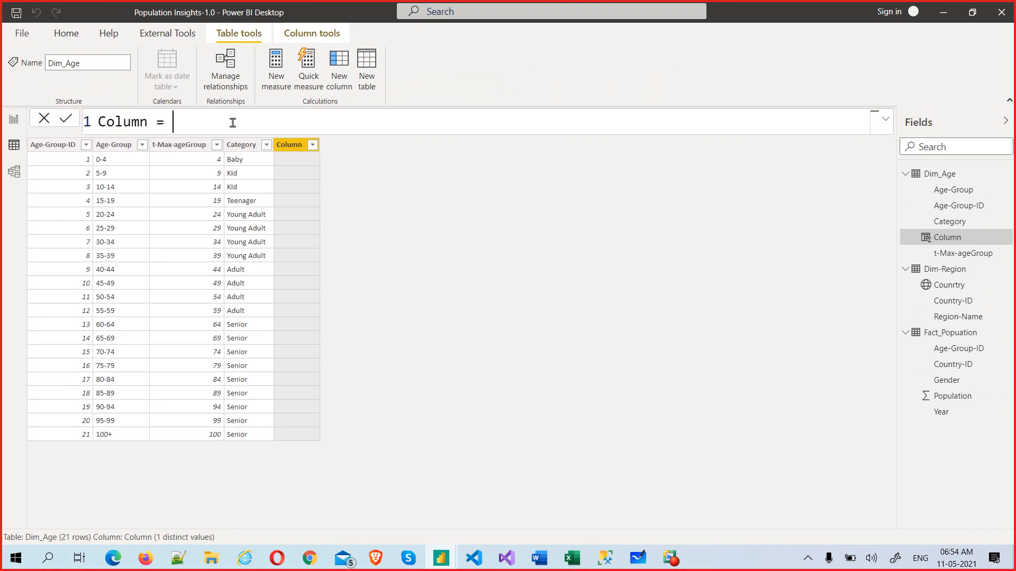
{"action": "left_click", "coordinate": [148, 127]}
{"action": "double_click", "coordinate": [148, 127]}
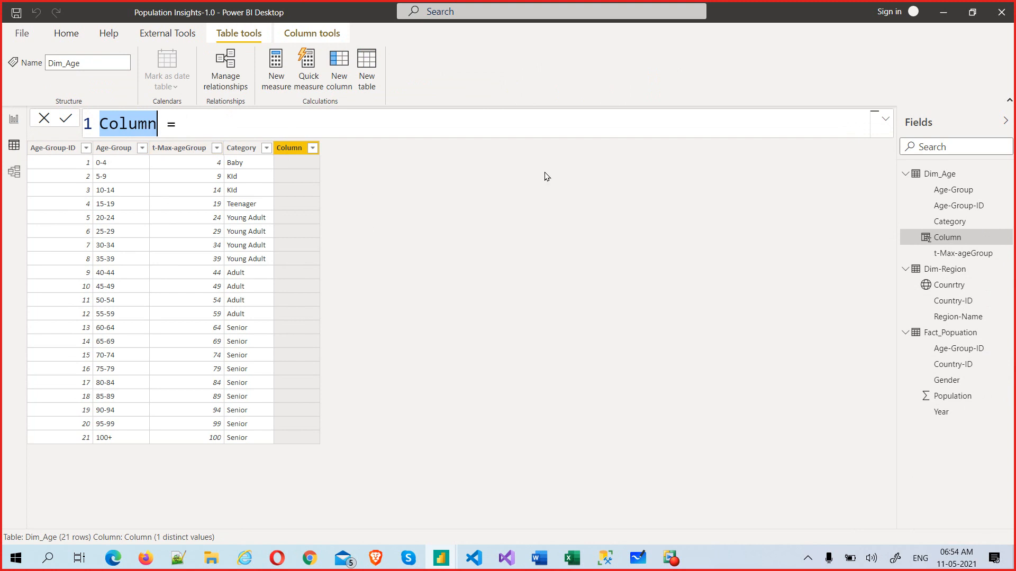
{"action": "type", "text": "DAX"}
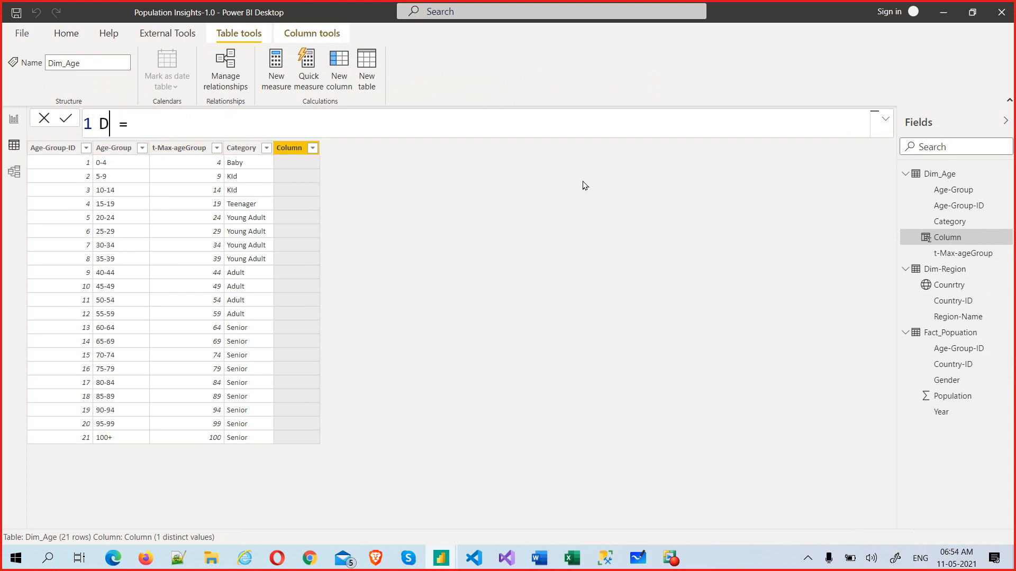
{"action": "type", "text": "-Test"}
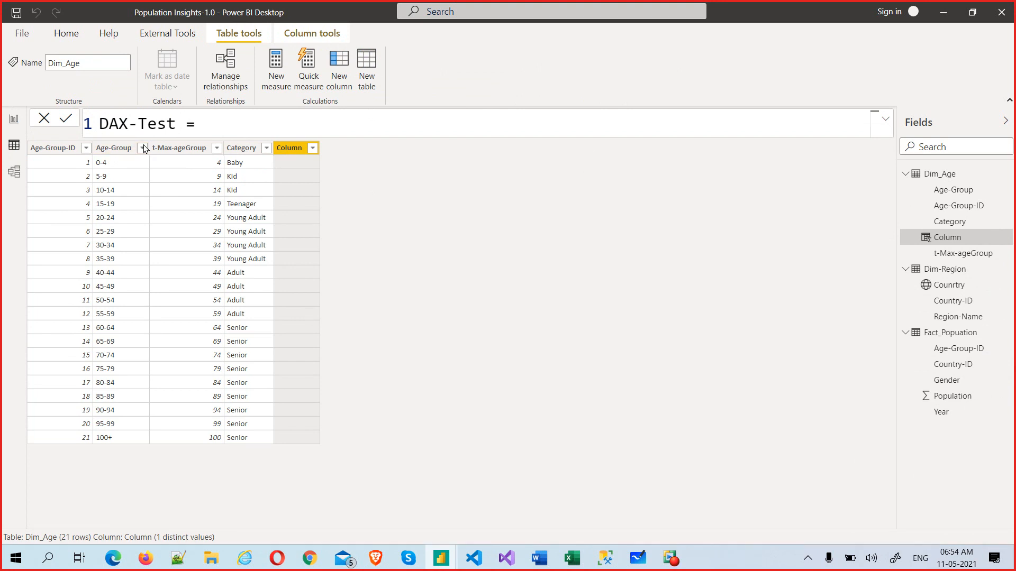
{"action": "key", "text": "Return"}
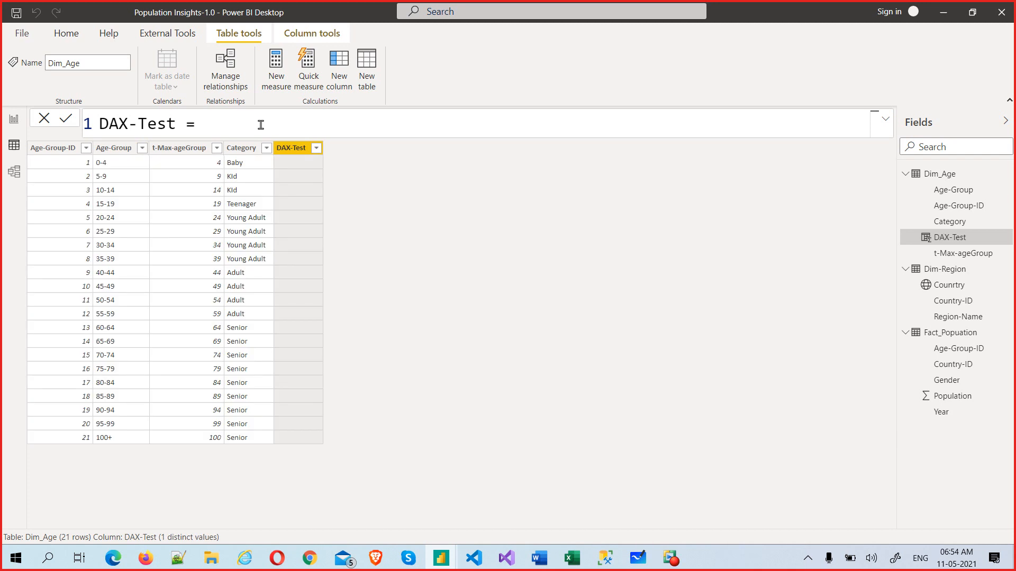
{"action": "type", "text": "age"}
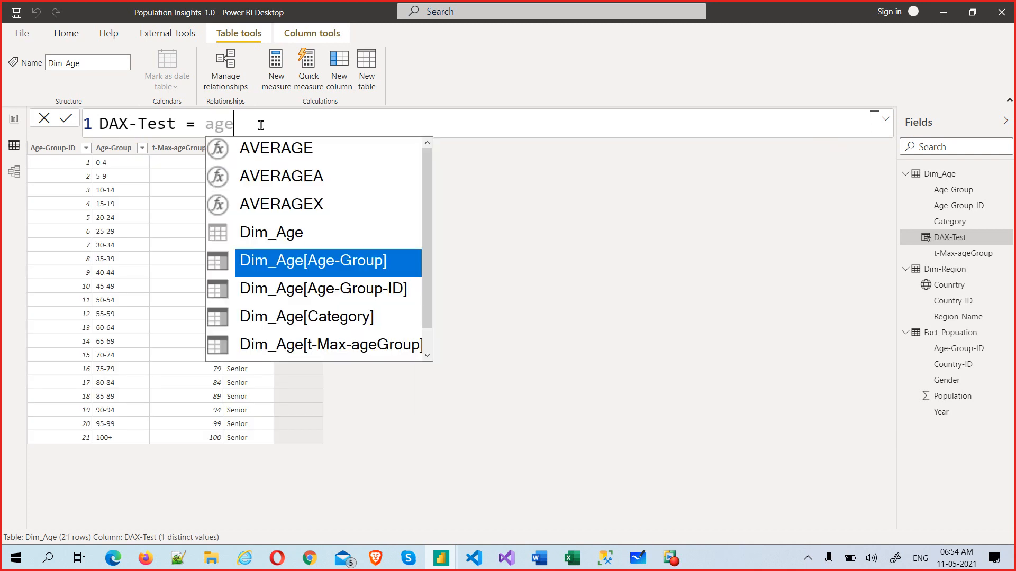
Step: Set DAX-Test = [Age-Group] & [Category] without Dim_Age prefixes, producing values like 0-4Baby
{"action": "key", "text": "Tab"}
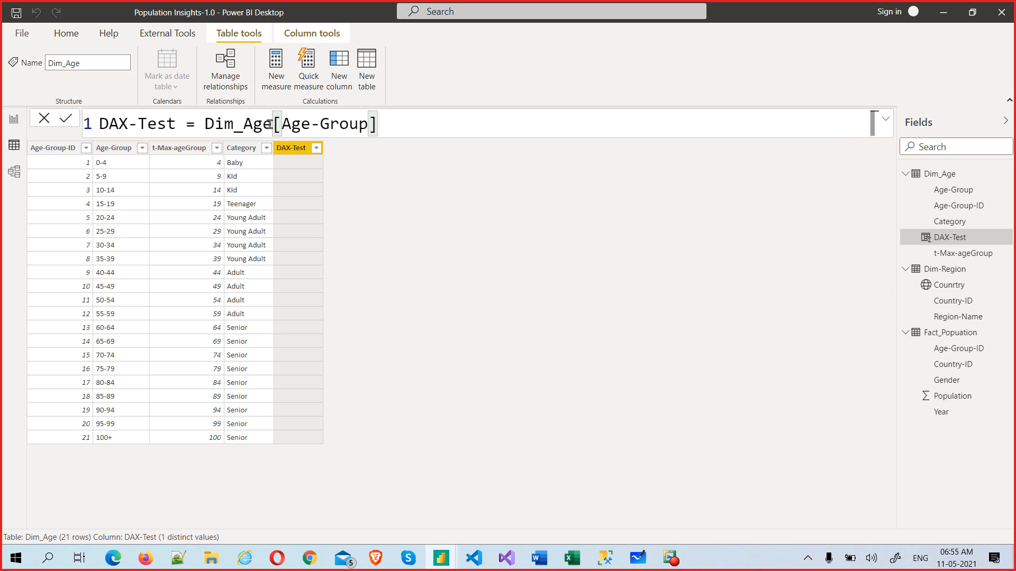
{"action": "left_click_drag", "start_coordinate": [271, 124], "coordinate": [205, 125]}
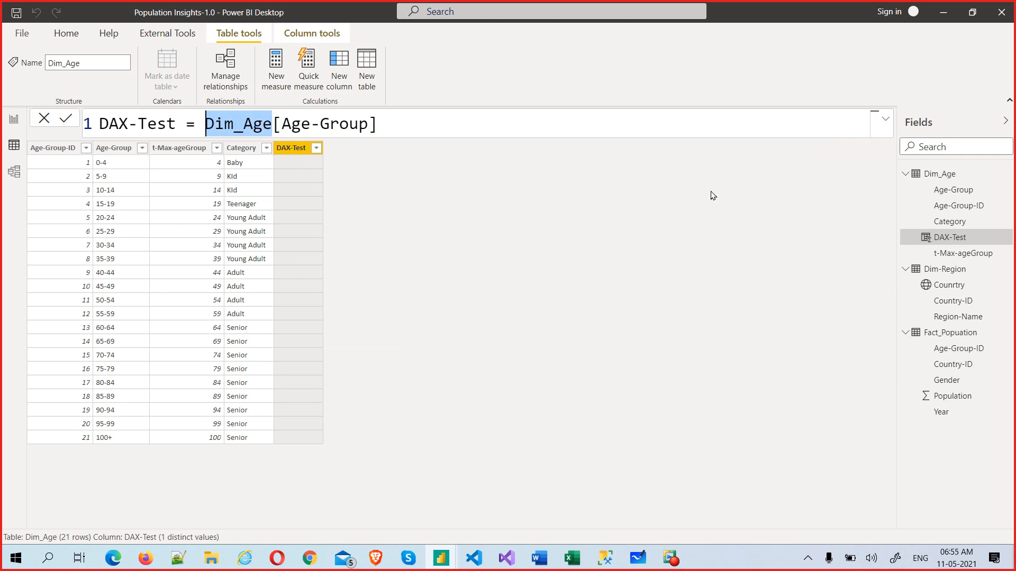
{"action": "key", "text": "BackSpace"}
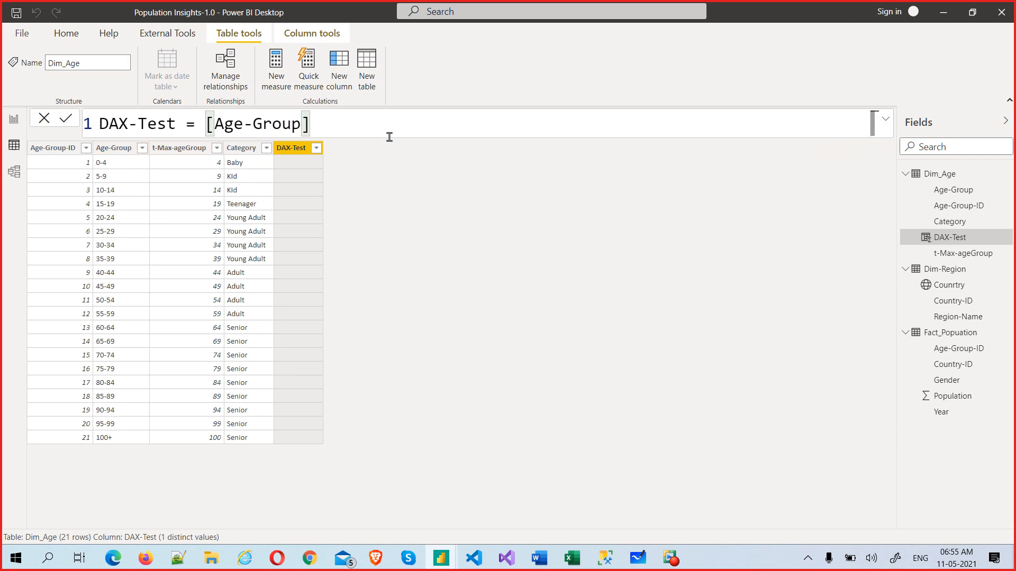
{"action": "type", "text": "&"}
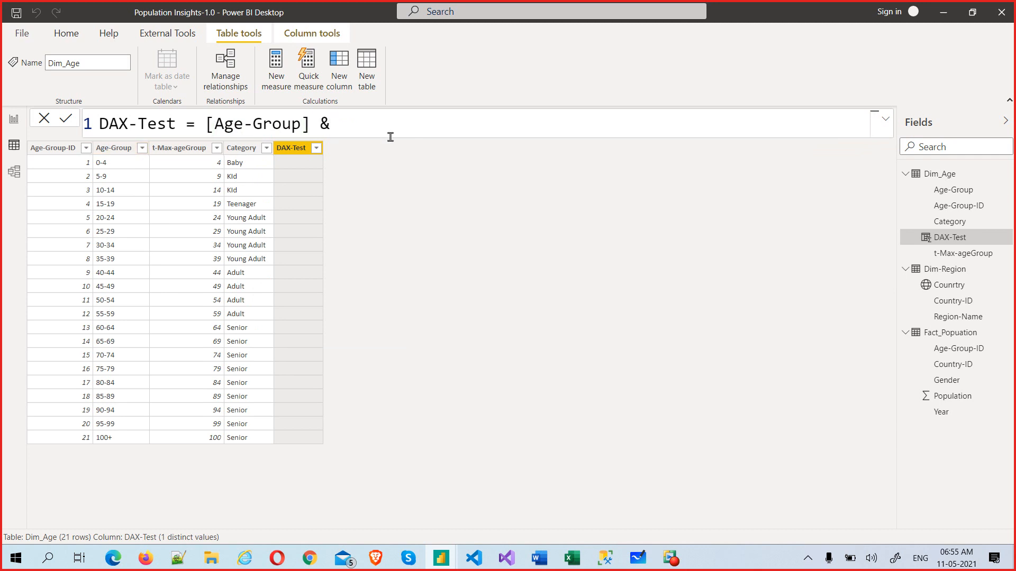
{"action": "type", "text": " cate"}
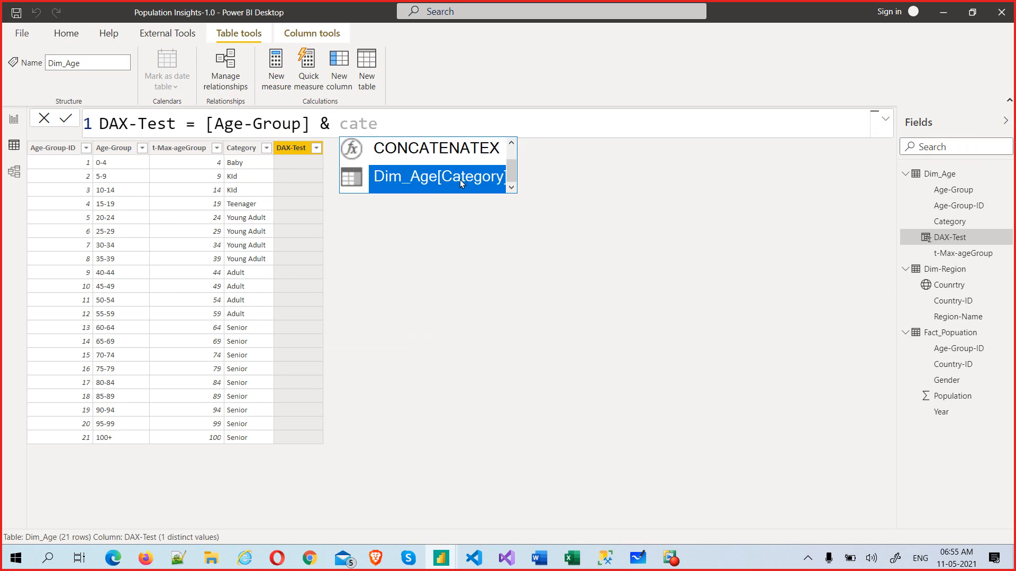
{"action": "left_click", "coordinate": [360, 175]}
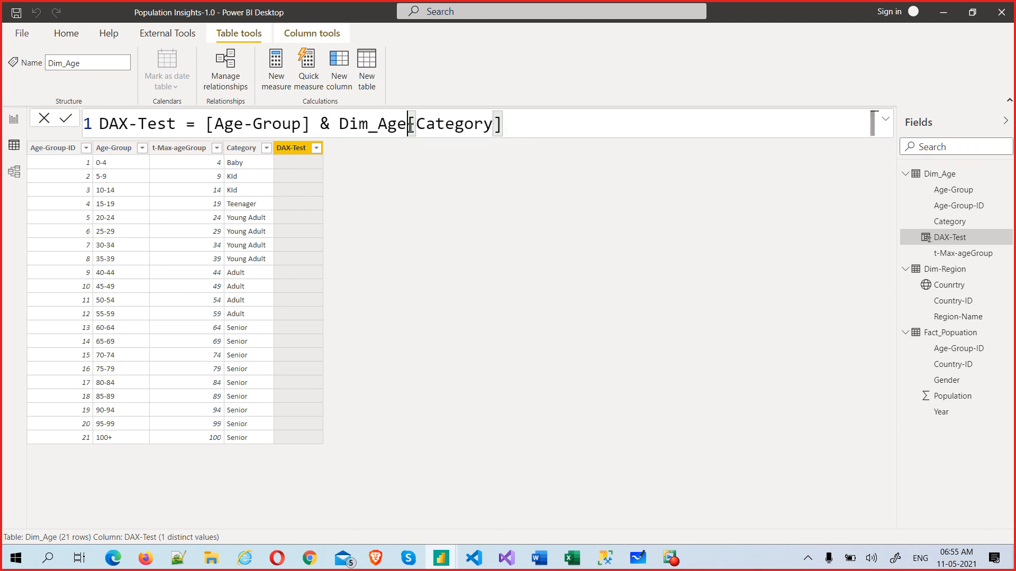
{"action": "left_click_drag", "start_coordinate": [411, 127], "coordinate": [340, 127]}
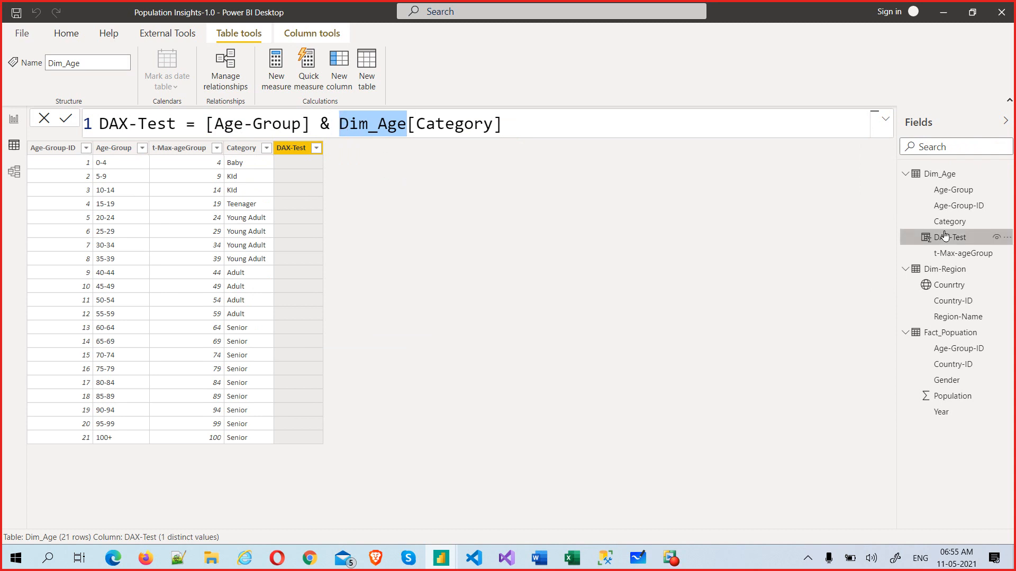
{"action": "key", "text": "BackSpace"}
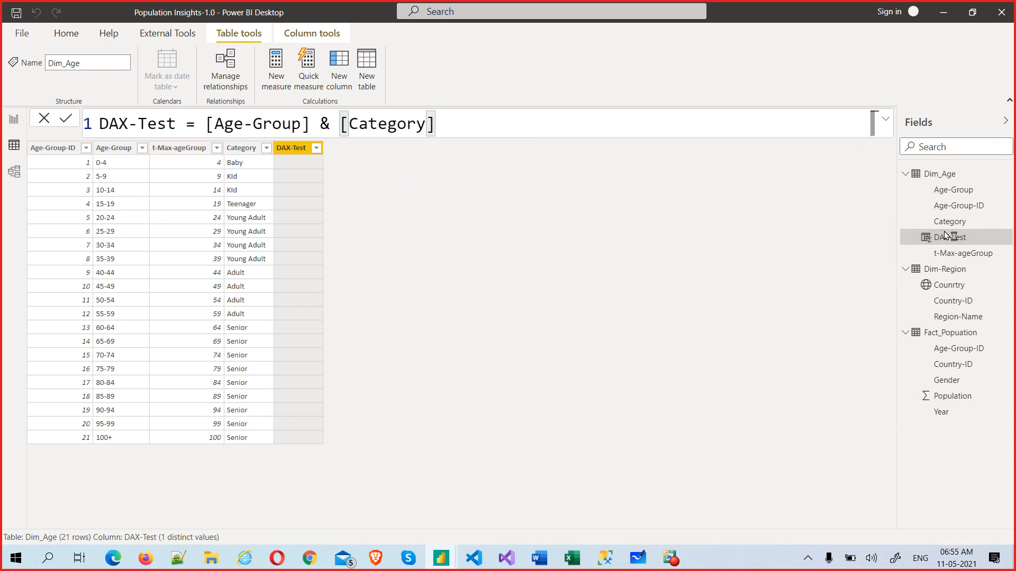
{"action": "key", "text": "Return"}
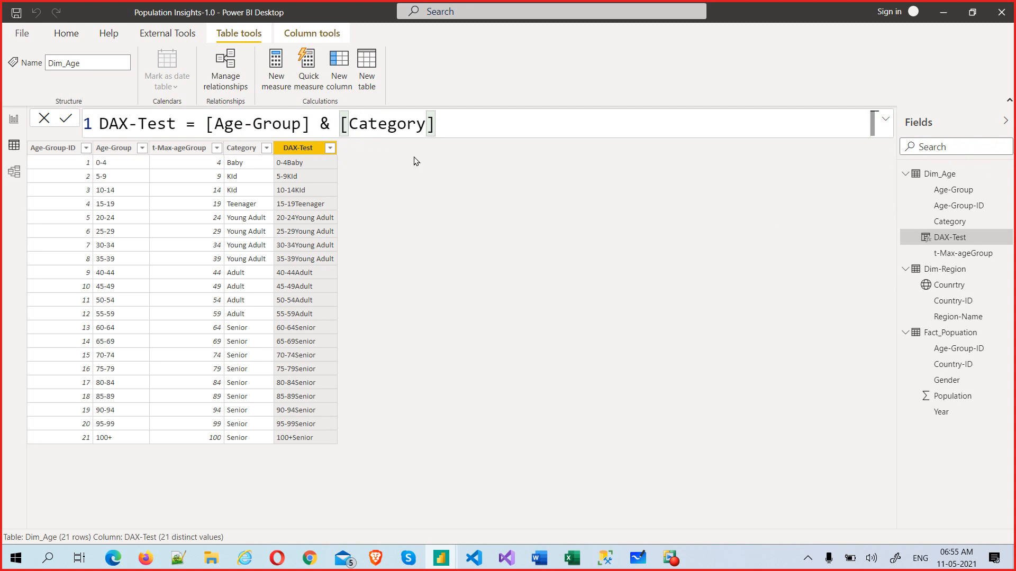
Step: Add a space separator so the formula reads [Age-Group] & " " & [Category]
{"action": "type", "text": "&"}
{"action": "key", "text": "Left"}
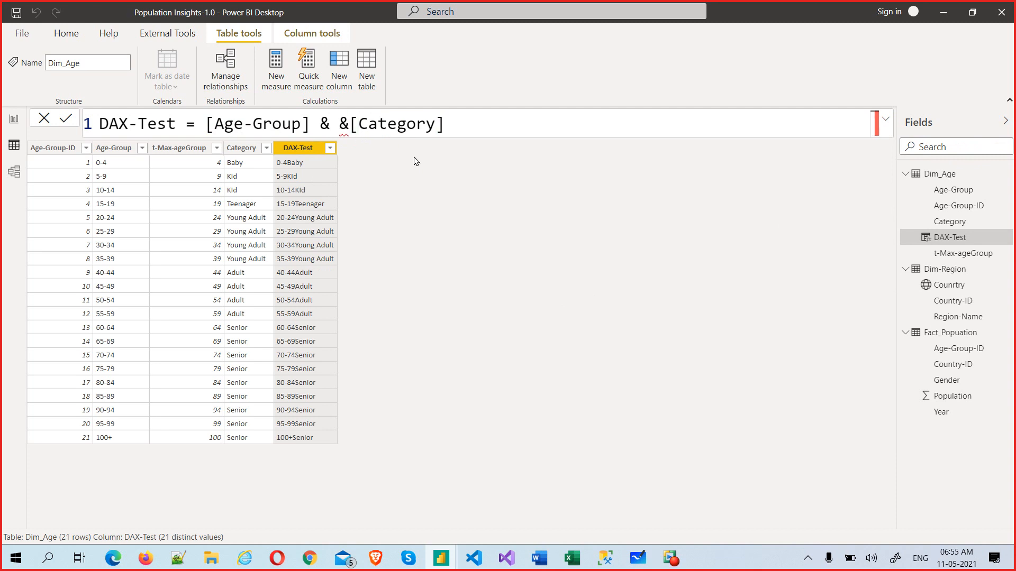
{"action": "type", "text": "\" \""}
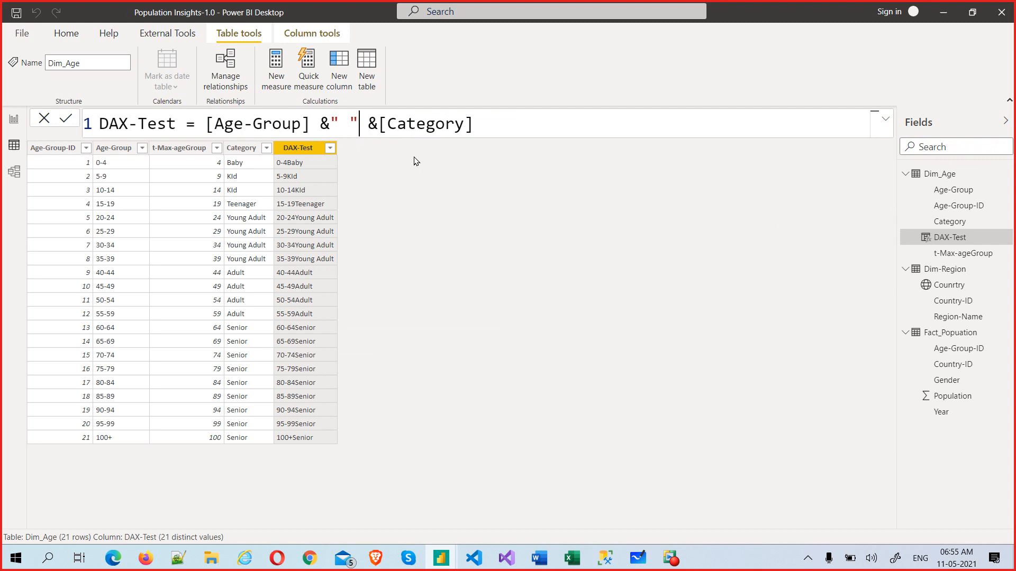
{"action": "key", "text": "Delete"}
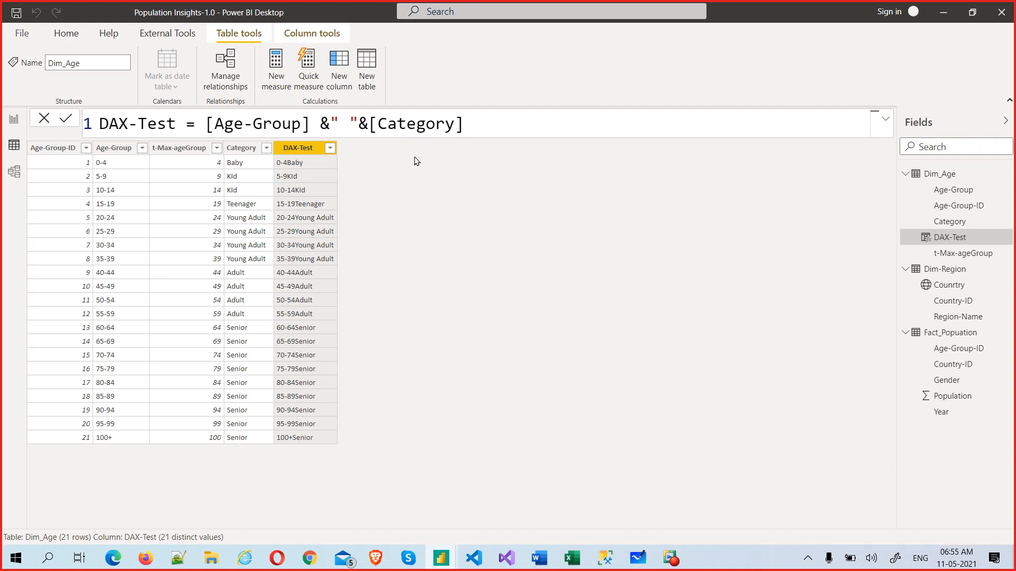
{"action": "key", "text": "Return"}
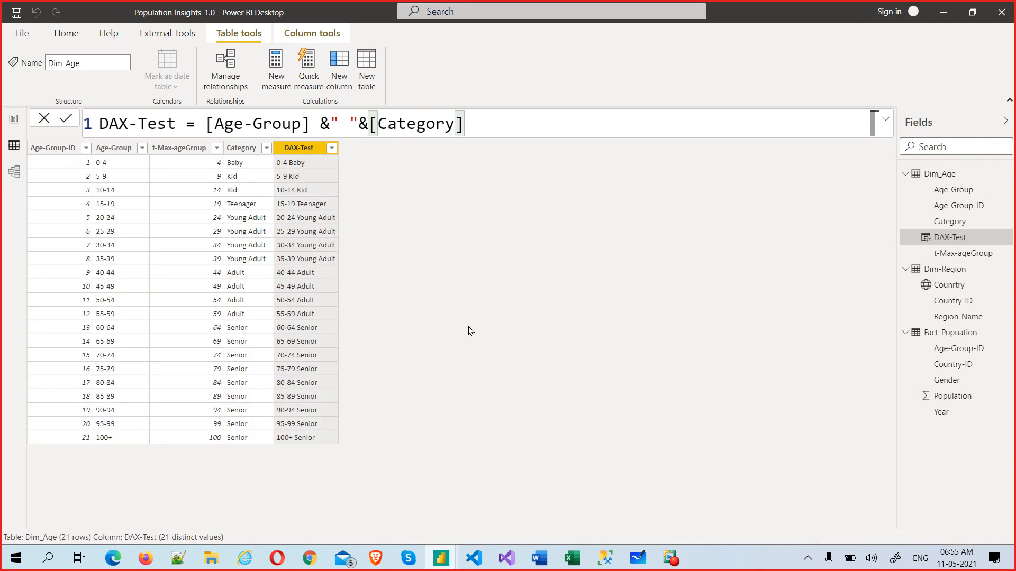
Step: Replace the space separator with "/", giving values like 0-4/Baby and 100+/Senior
{"action": "left_click", "coordinate": [347, 126]}
{"action": "key", "text": "BackSpace"}
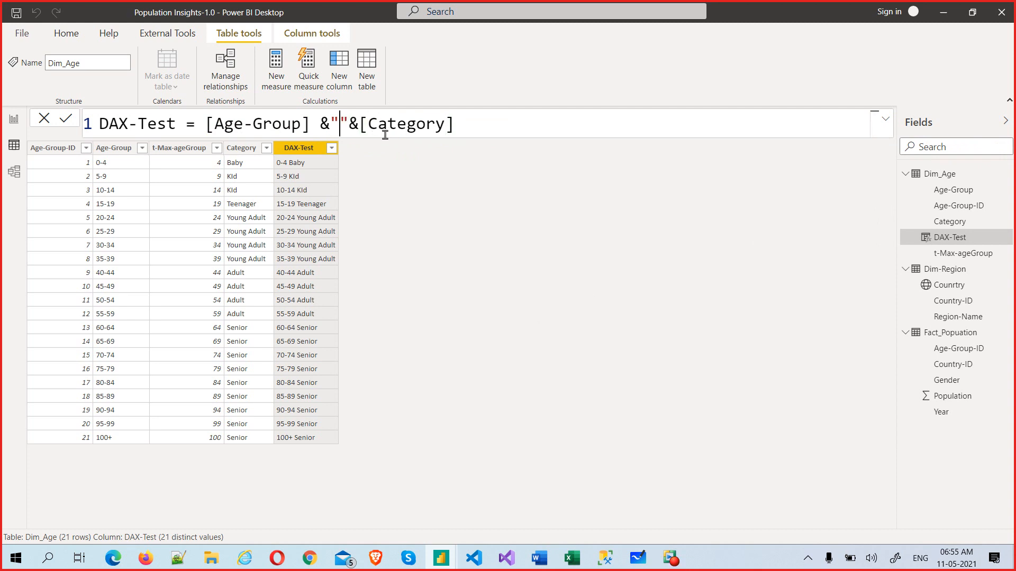
{"action": "type", "text": "/"}
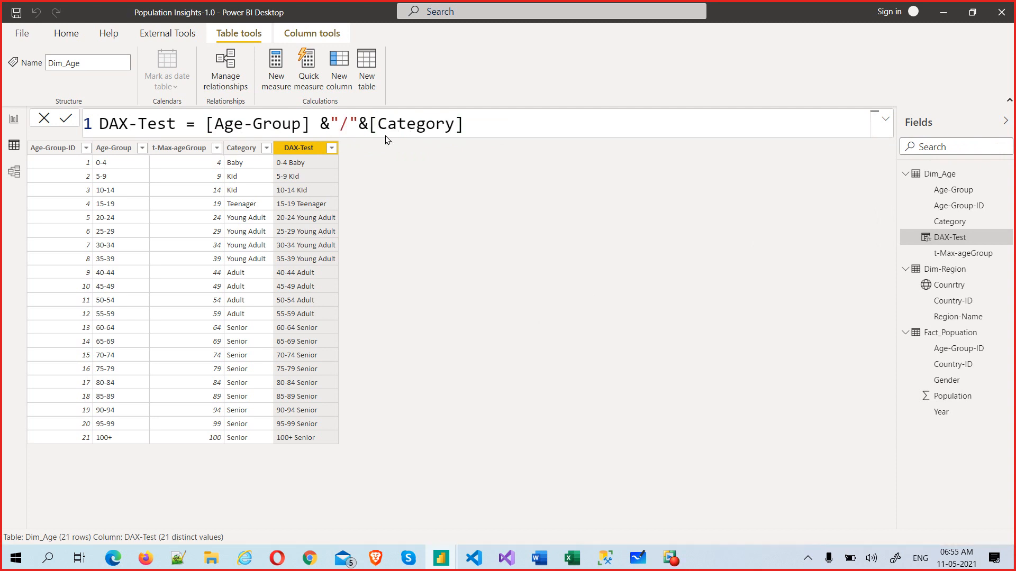
{"action": "key", "text": "Return"}
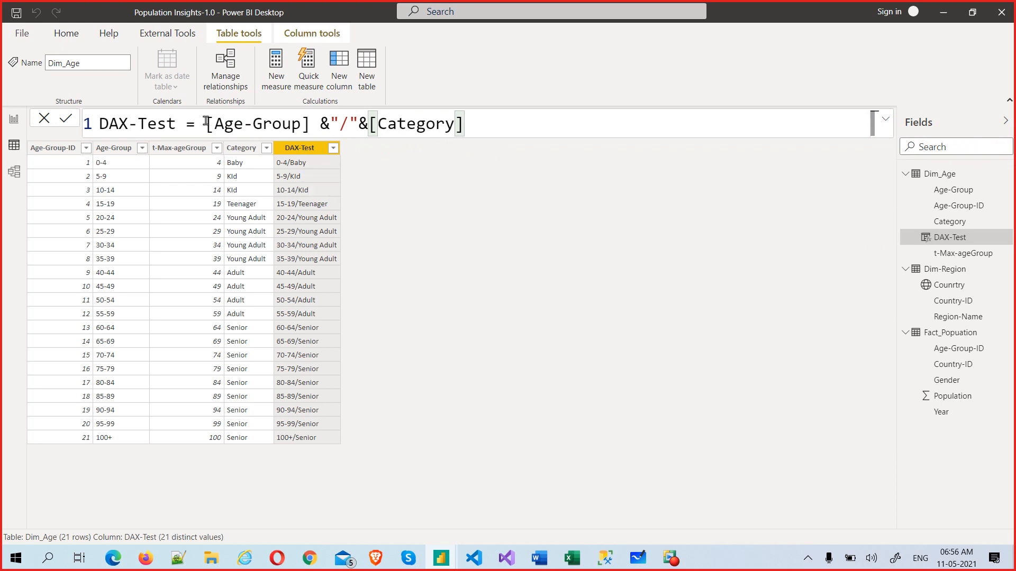
{"action": "left_click_drag", "start_coordinate": [206, 123], "coordinate": [465, 122]}
Step: Replace the ampersand expression with CONCATENATE([Age-Group] as the first argument
{"action": "left_click", "coordinate": [475, 119]}
{"action": "key", "text": "BackSpace"}
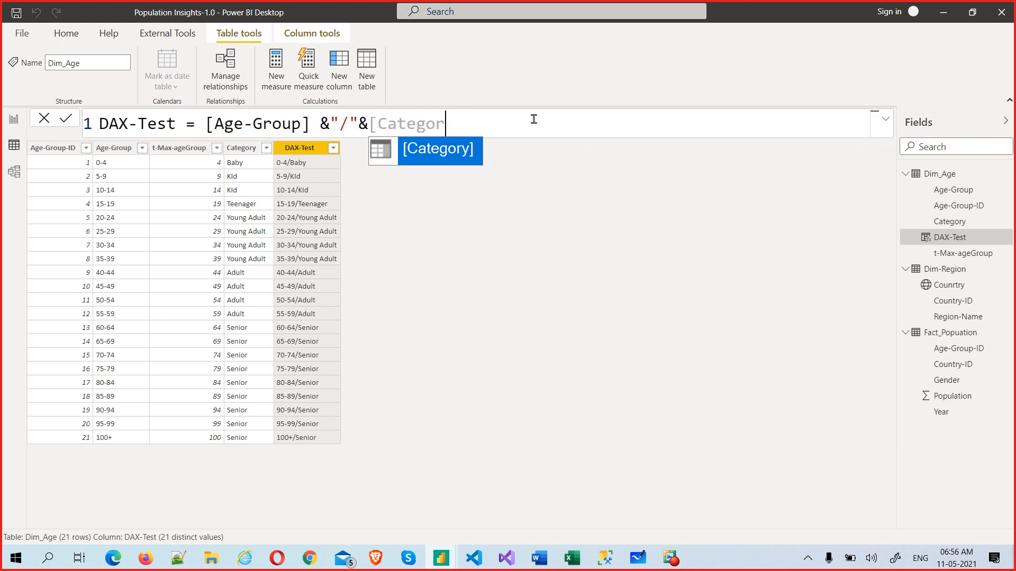
{"action": "key", "text": "BackSpace"}
{"action": "key", "text": "BackSpace"}
{"action": "key", "text": "BackSpace"}
{"action": "key", "text": "BackSpace"}
{"action": "key", "text": "BackSpace"}
{"action": "key", "text": "BackSpace"}
{"action": "key", "text": "BackSpace"}
{"action": "key", "text": "BackSpace"}
{"action": "key", "text": "BackSpace"}
{"action": "key", "text": "BackSpace"}
{"action": "key", "text": "BackSpace"}
{"action": "key", "text": "BackSpace"}
{"action": "key", "text": "BackSpace"}
{"action": "key", "text": "BackSpace"}
{"action": "key", "text": "BackSpace"}
{"action": "key", "text": "BackSpace"}
{"action": "key", "text": "BackSpace"}
{"action": "key", "text": "BackSpace"}
{"action": "key", "text": "BackSpace"}
{"action": "key", "text": "BackSpace"}
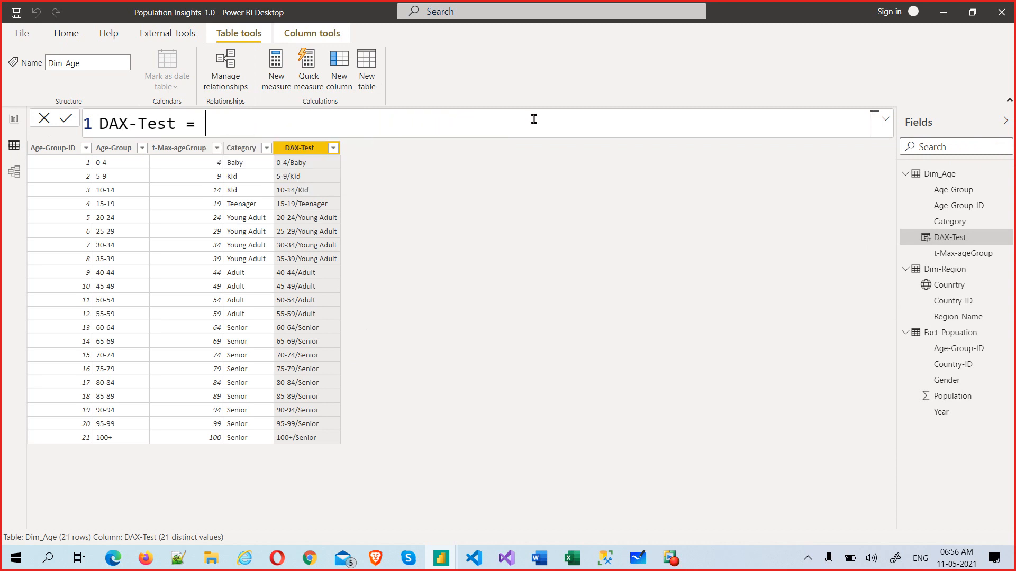
{"action": "type", "text": "con"}
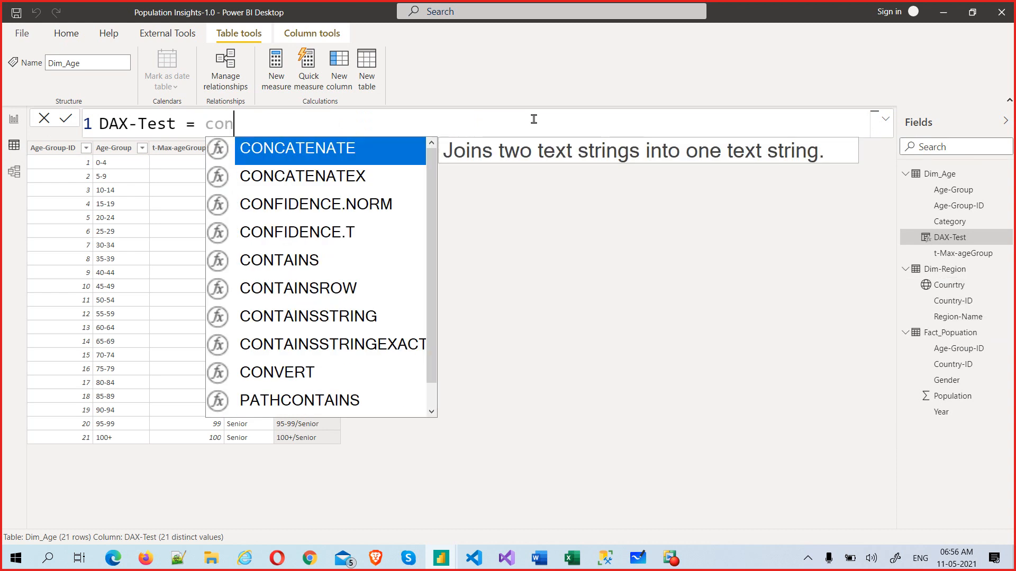
{"action": "key", "text": "Tab"}
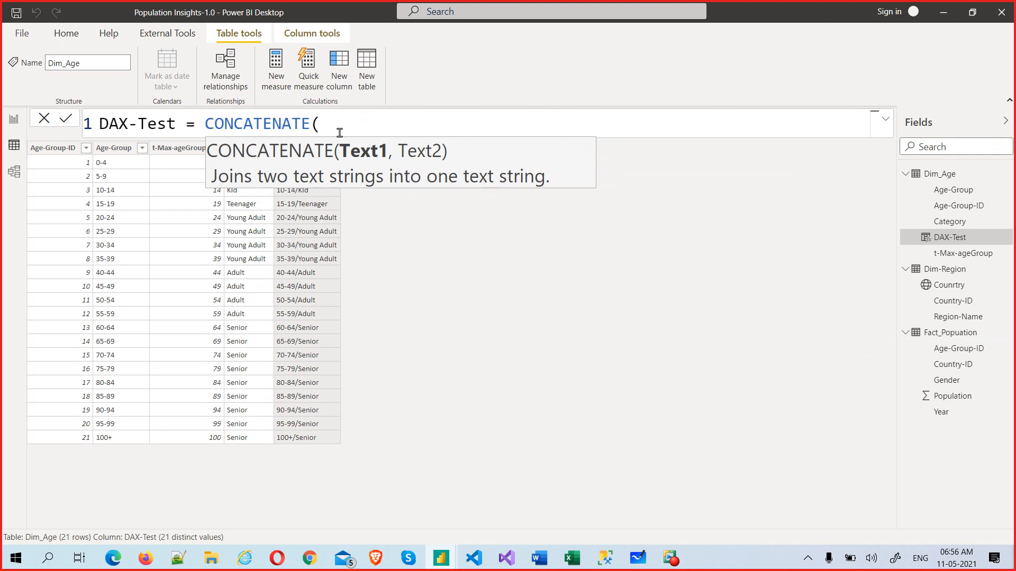
{"action": "type", "text": "age"}
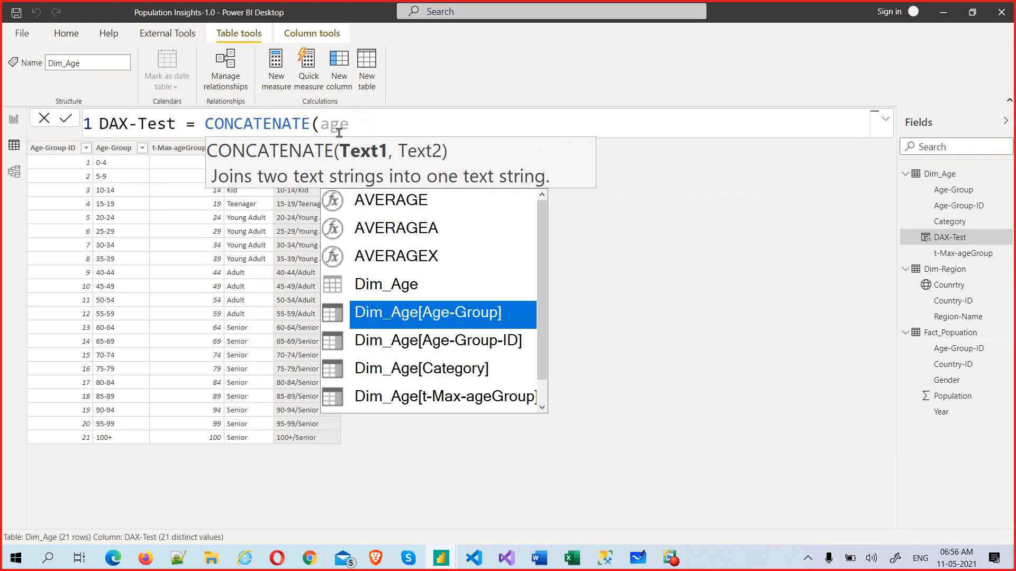
{"action": "key", "text": "Tab"}
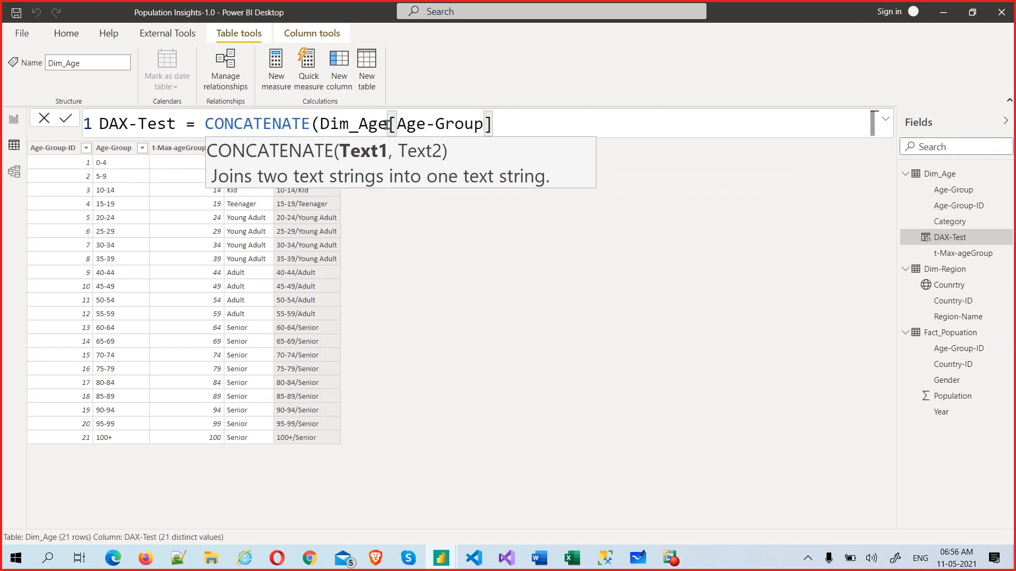
{"action": "left_click", "coordinate": [389, 124]}
{"action": "left_click_drag", "start_coordinate": [389, 124], "coordinate": [320, 124]}
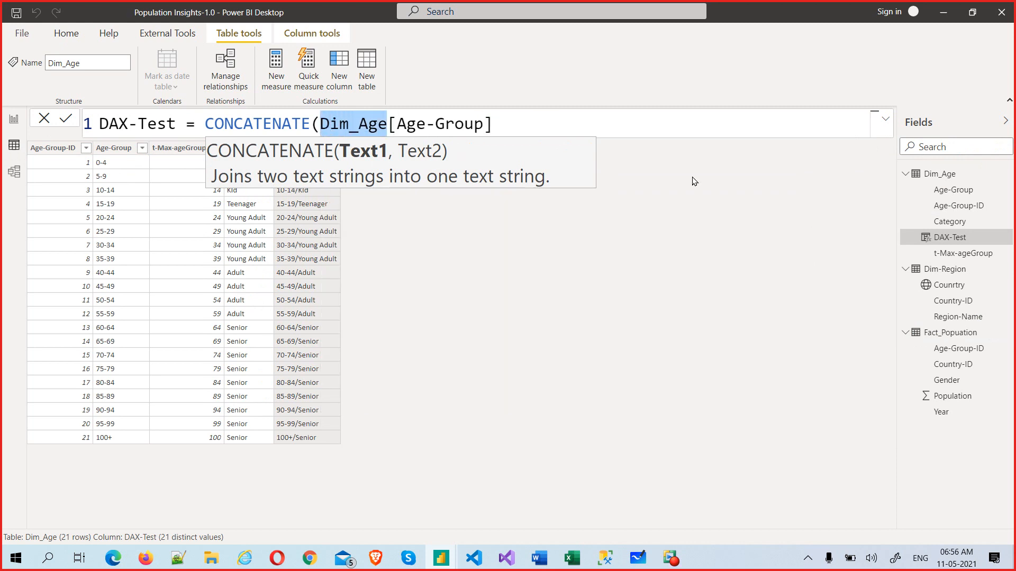
{"action": "key", "text": "BackSpace"}
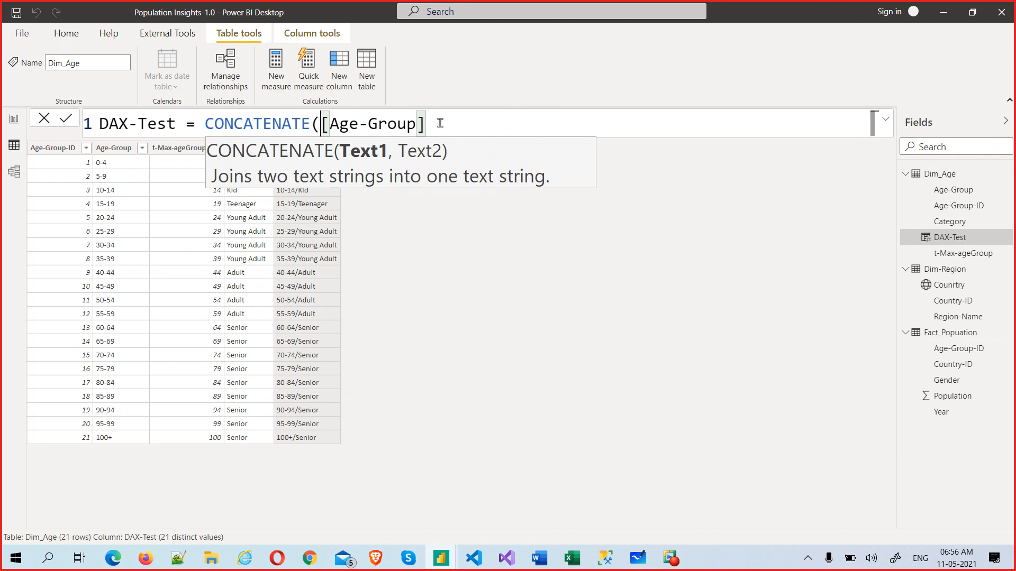
Step: Add Dim_Age[Category] as the second CONCATENATE argument, giving values like 0-4Baby
{"action": "left_click", "coordinate": [441, 125]}
{"action": "type", "text": ","}
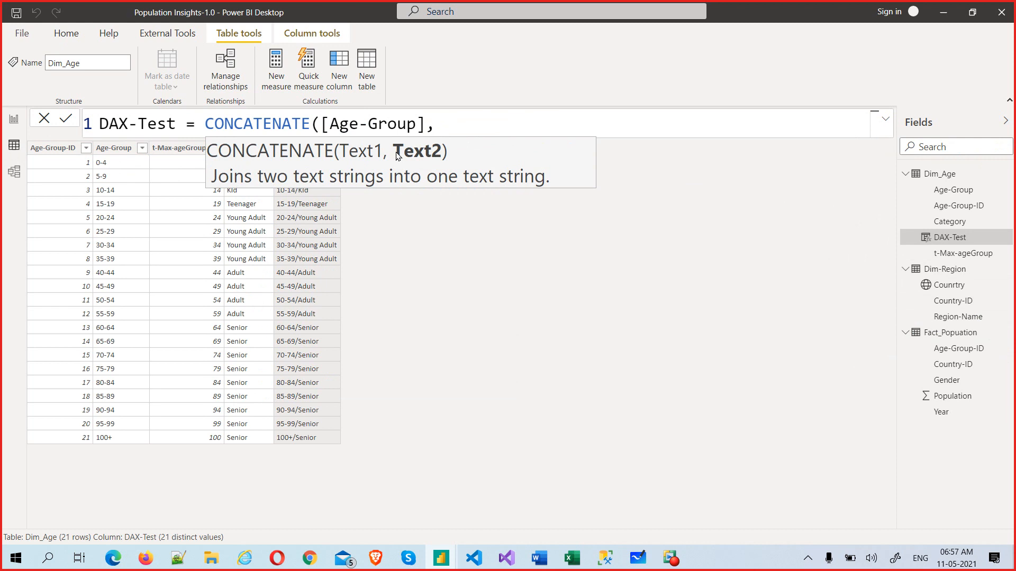
{"action": "type", "text": "cate"}
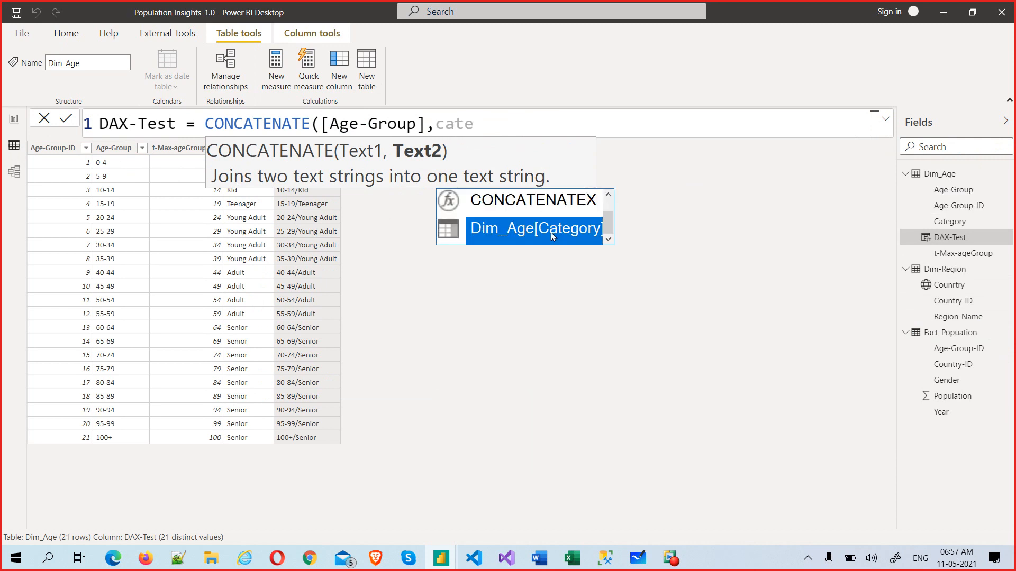
{"action": "left_click", "coordinate": [513, 234]}
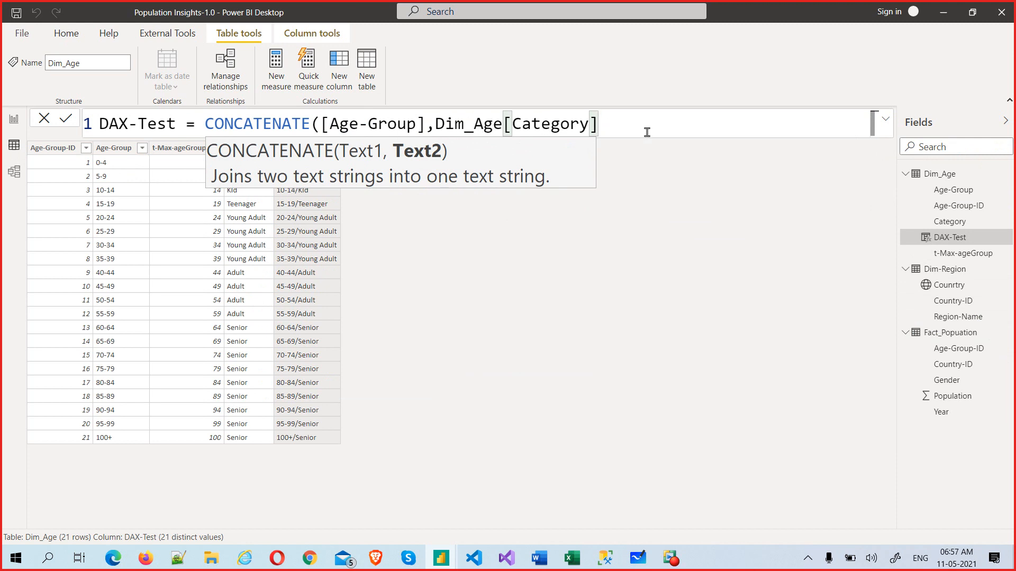
{"action": "type", "text": ")"}
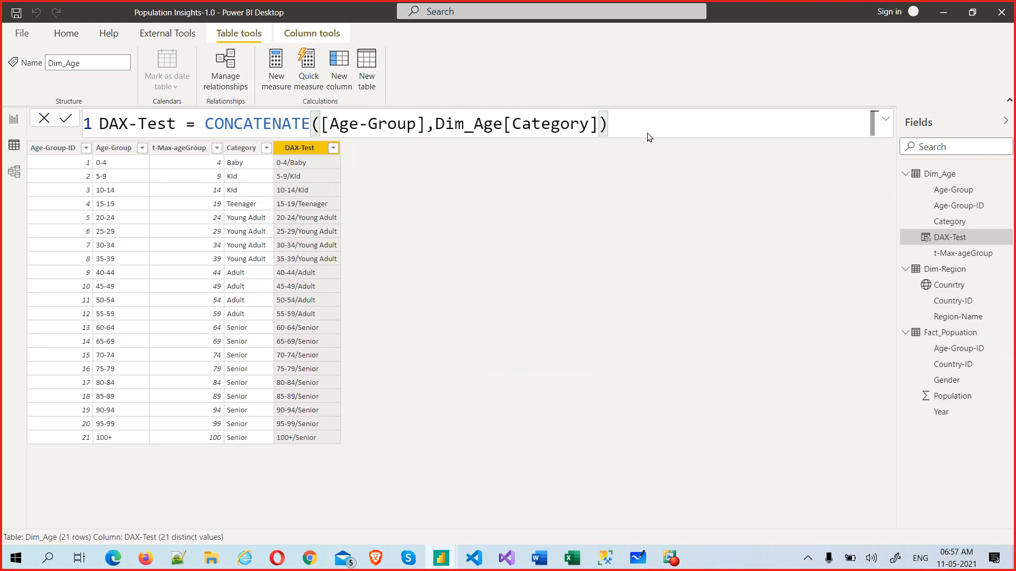
{"action": "key", "text": "Return"}
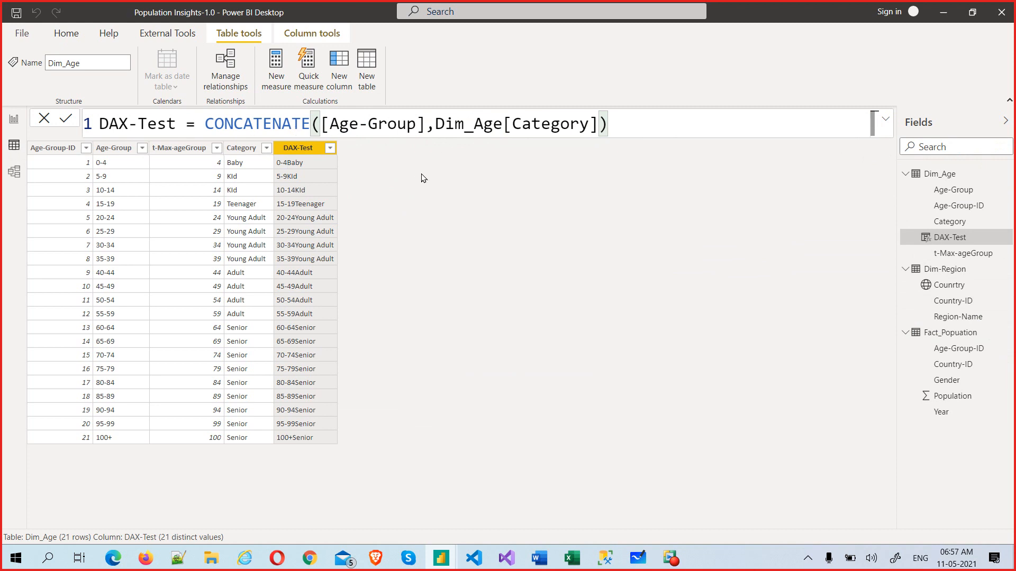
Step: Insert & "/" after [Age-Group] inside CONCATENATE, giving values like 0-4/Baby
{"action": "left_click", "coordinate": [428, 128]}
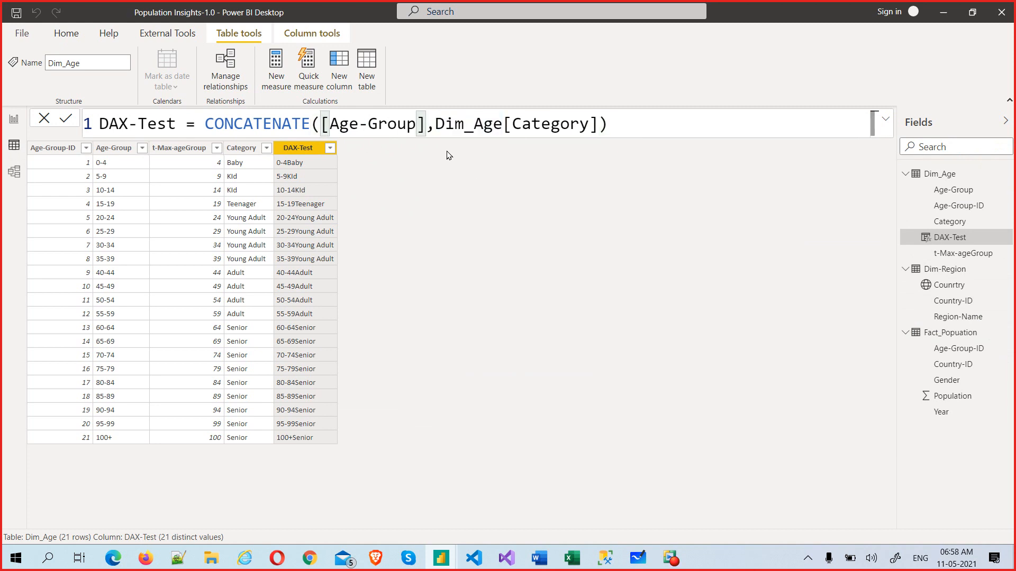
{"action": "type", "text": "&"}
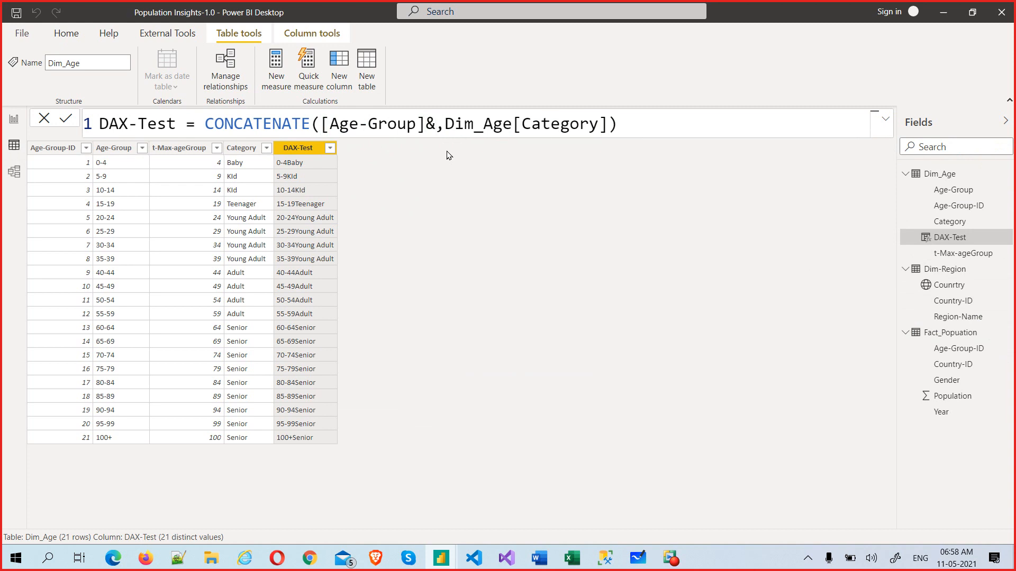
{"action": "type", "text": " \"\""}
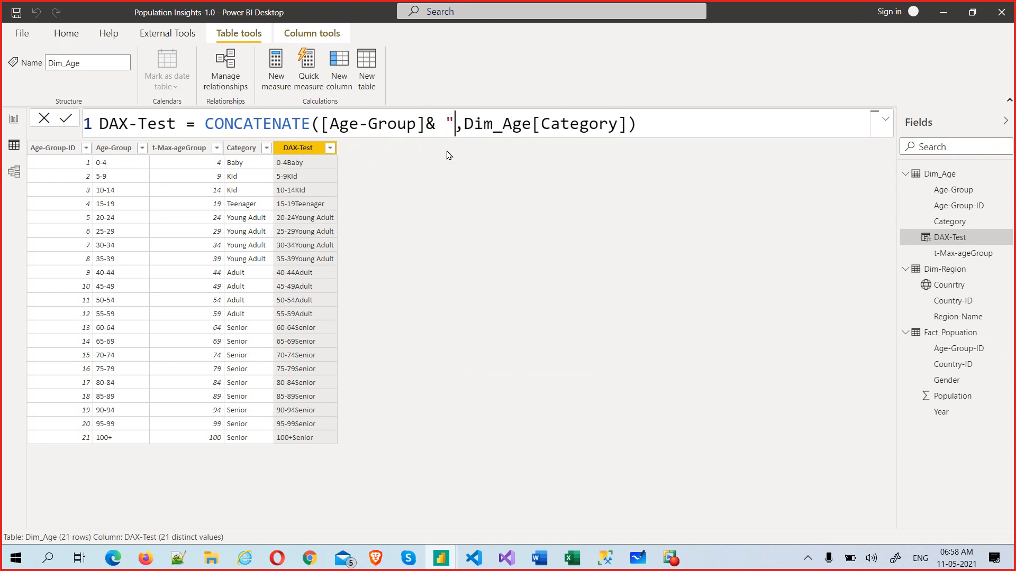
{"action": "type", "text": "/"}
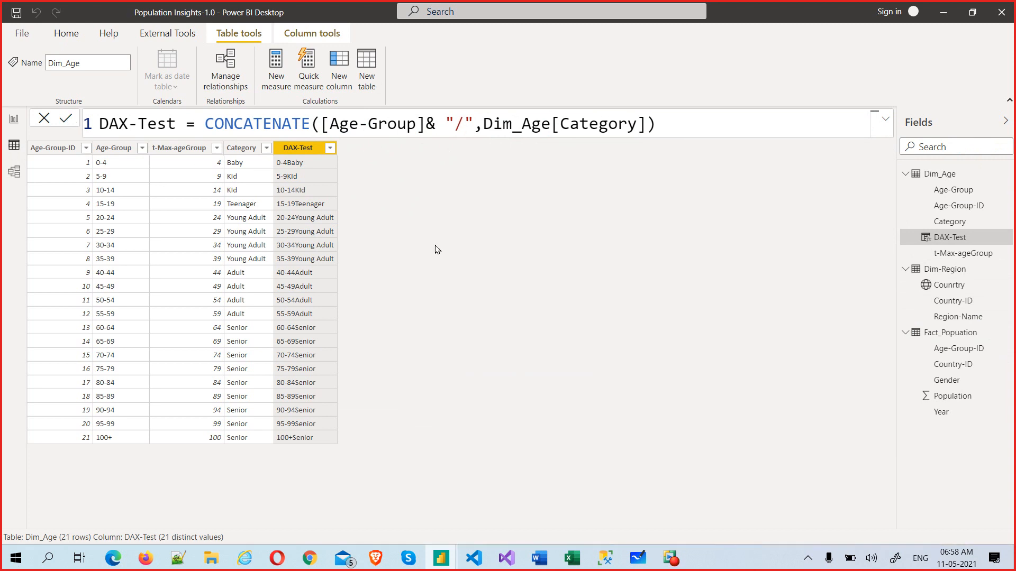
{"action": "key", "text": "Return"}
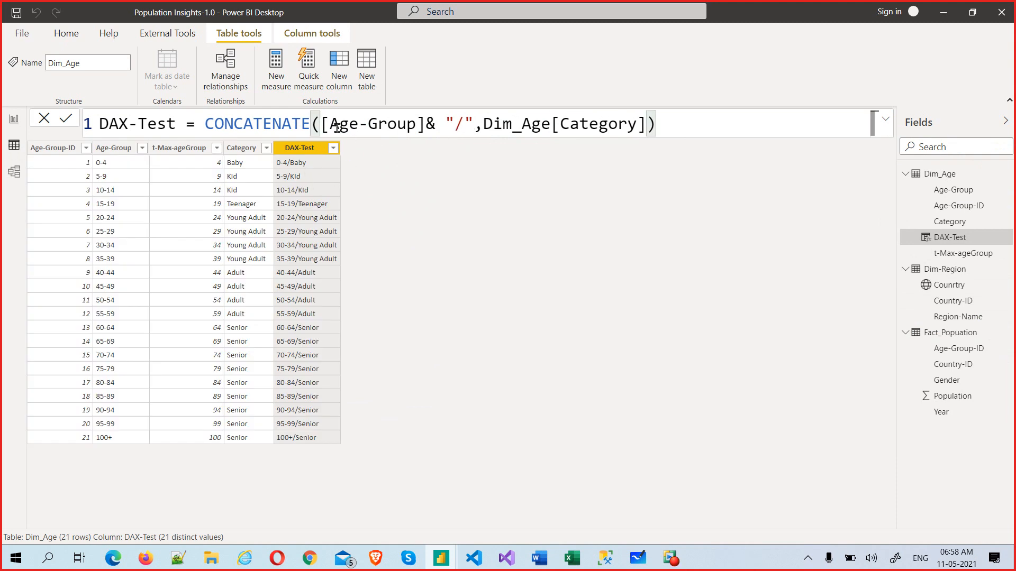
Step: Delete the & "/" piece from the CONCATENATE formula again
{"action": "left_click_drag", "start_coordinate": [325, 124], "coordinate": [474, 124]}
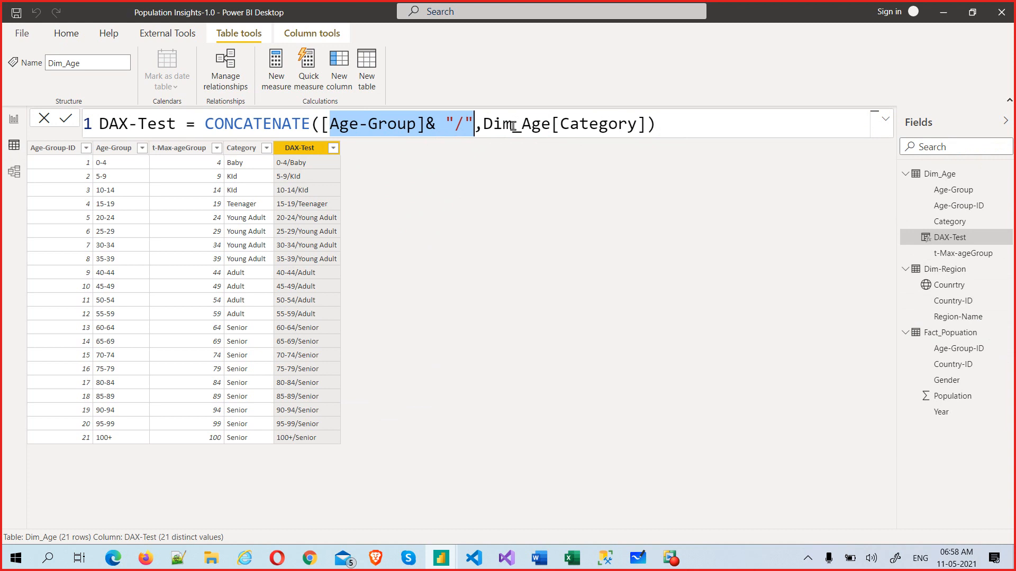
{"action": "left_click_drag", "start_coordinate": [490, 125], "coordinate": [630, 127]}
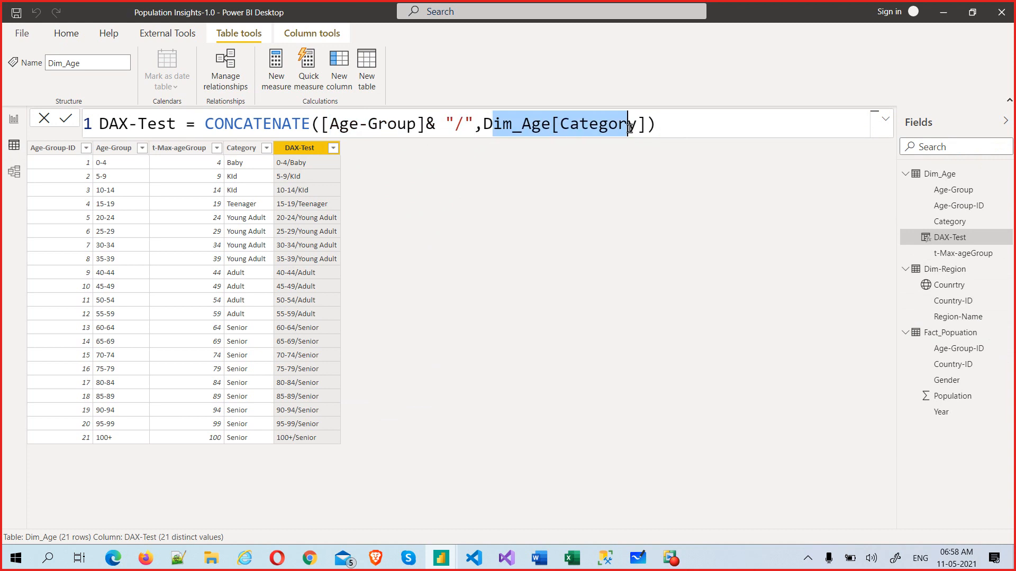
{"action": "left_click", "coordinate": [483, 127]}
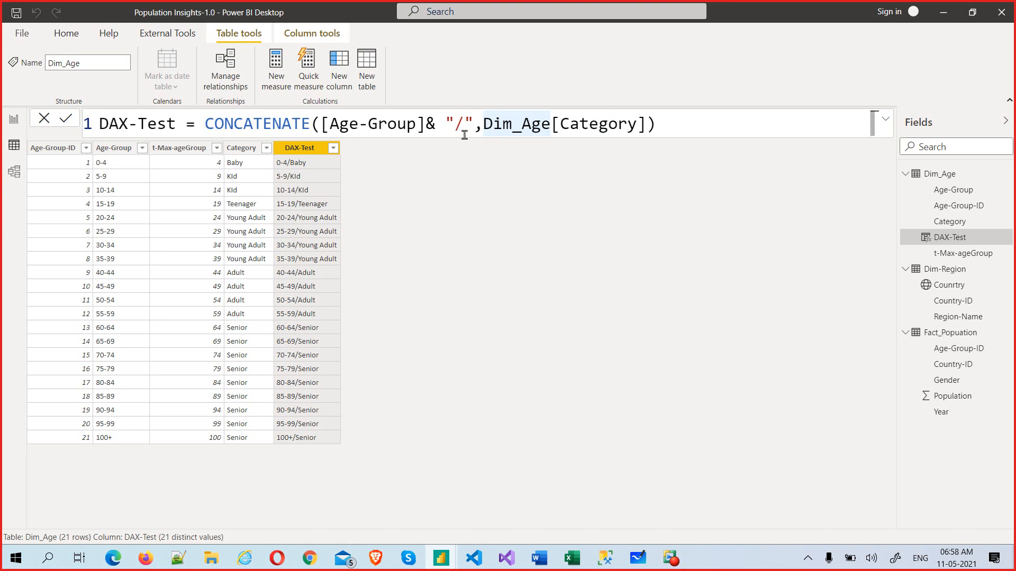
{"action": "left_click", "coordinate": [428, 124]}
{"action": "left_click_drag", "start_coordinate": [428, 124], "coordinate": [474, 124]}
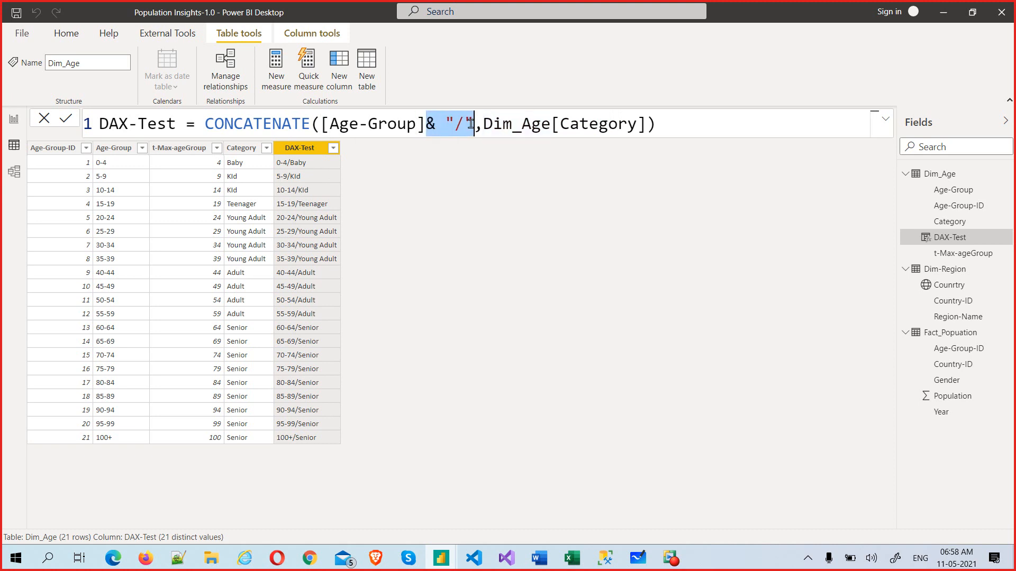
{"action": "key", "text": "BackSpace"}
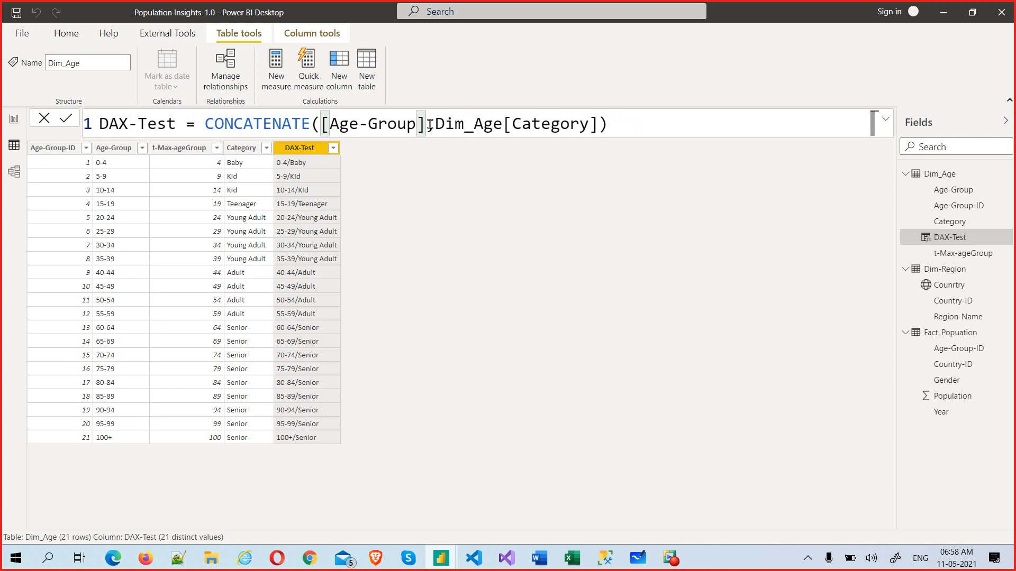
Step: Nest a second CONCATENATE("-", Dim_Age[Category]) inside the DAX-Test formula
{"action": "left_click_drag", "start_coordinate": [435, 125], "coordinate": [502, 125]}
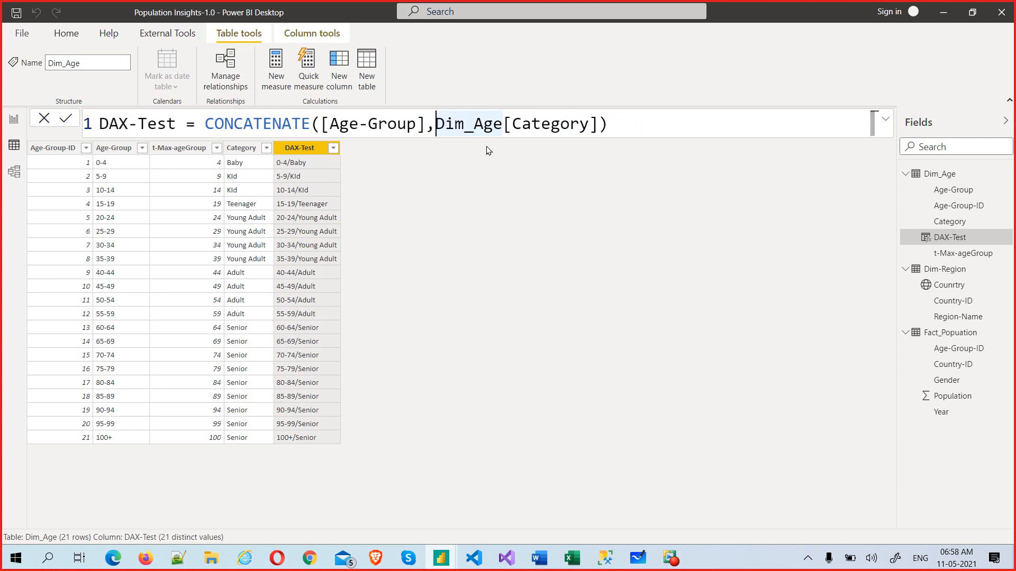
{"action": "type", "text": "con"}
{"action": "key", "text": "Tab"}
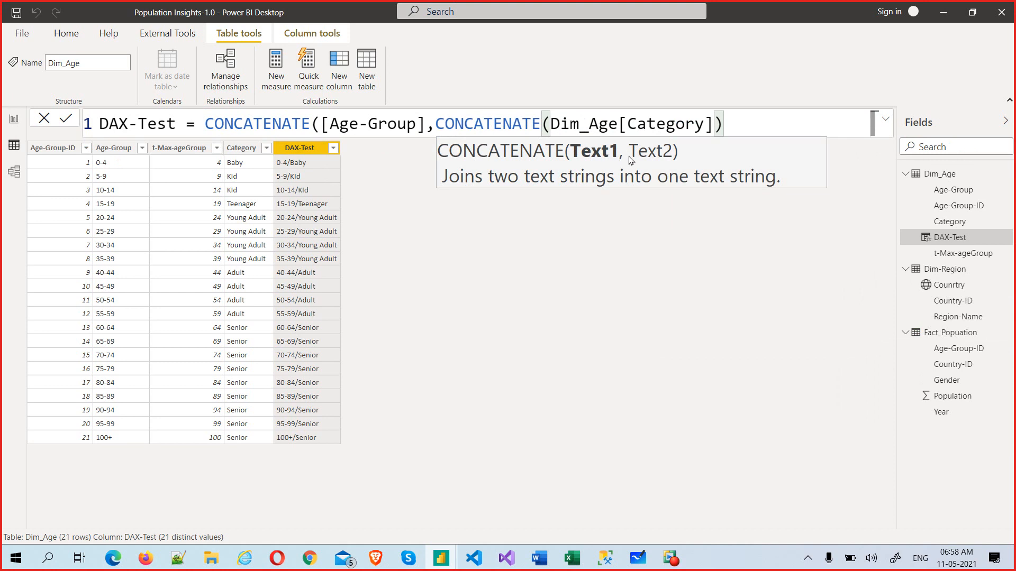
{"action": "type", "text": "\"\""}
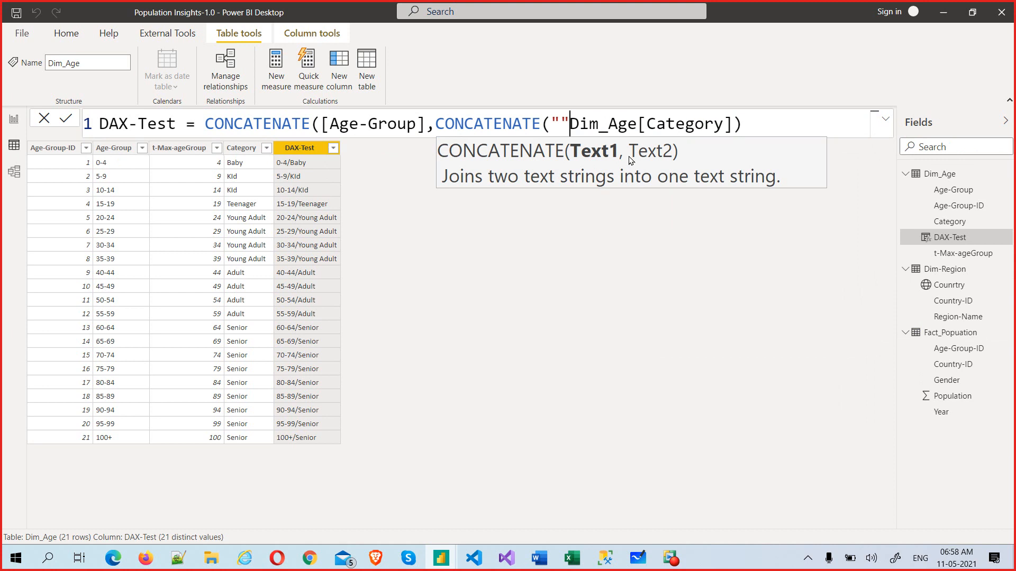
{"action": "type", "text": ","}
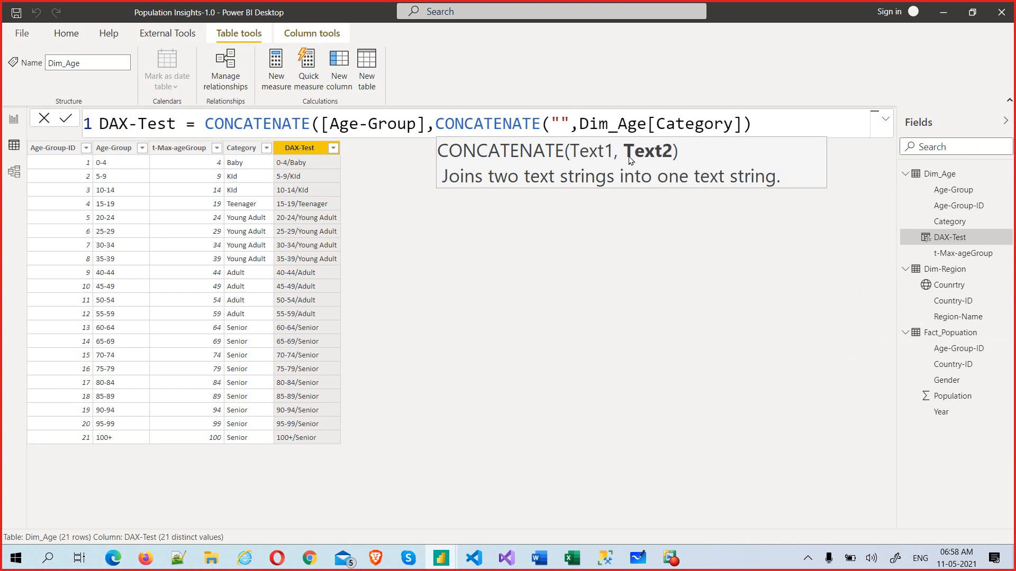
{"action": "key", "text": "Left"}
{"action": "key", "text": "Left"}
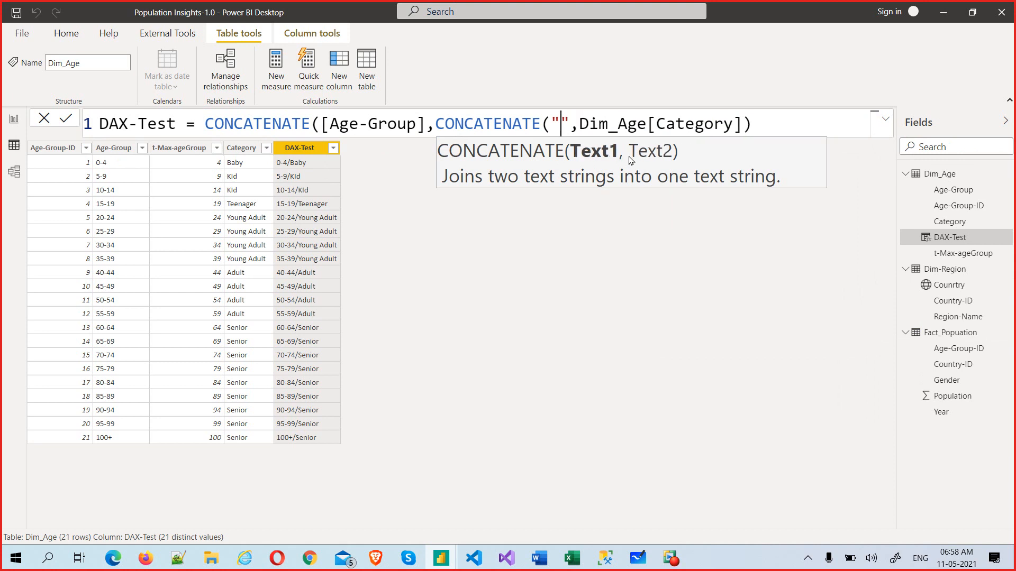
{"action": "type", "text": "-"}
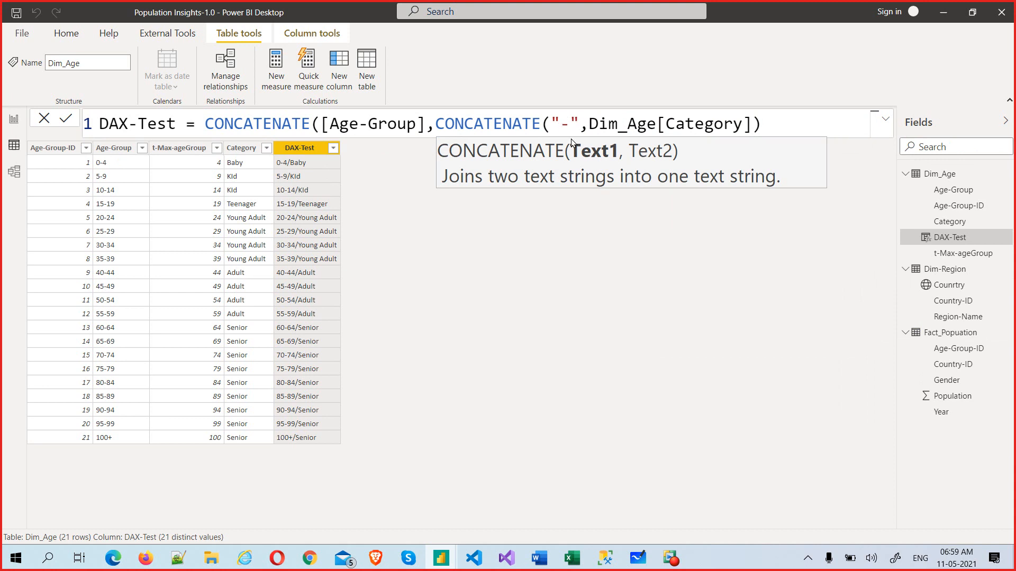
{"action": "left_click", "coordinate": [773, 122]}
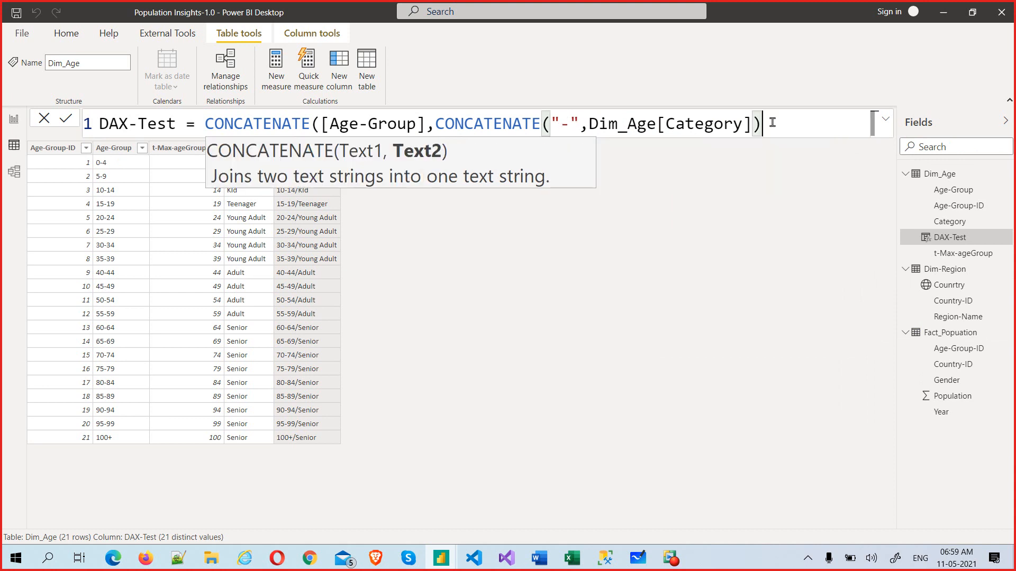
{"action": "type", "text": ")"}
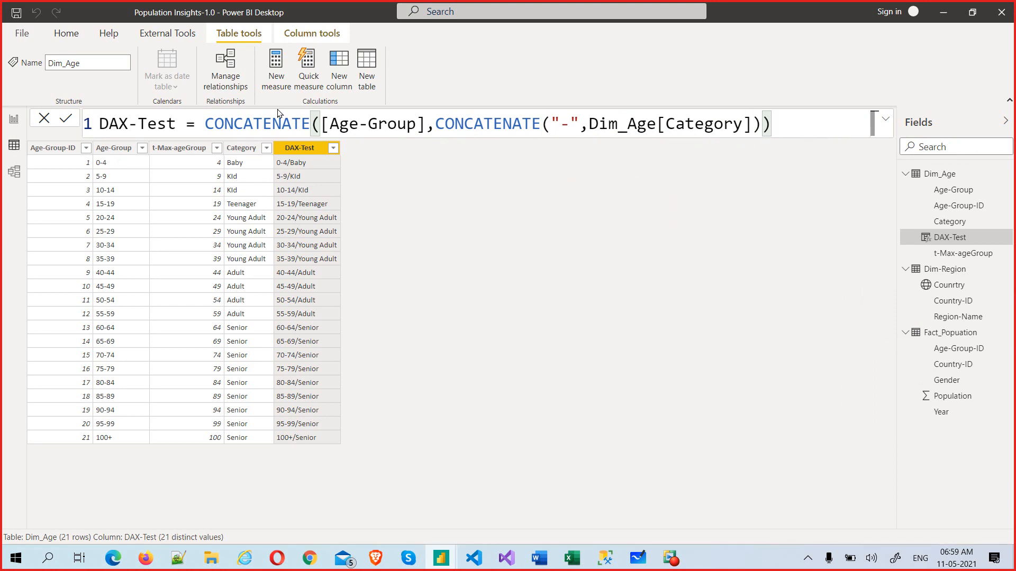
{"action": "key", "text": "Return"}
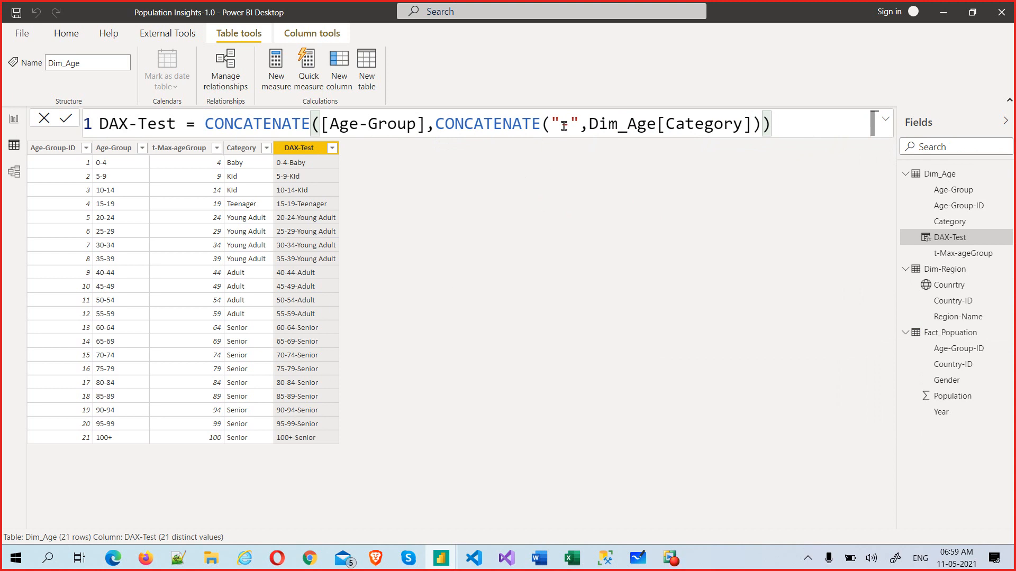
Step: Pad the hyphen separator with spaces, giving values like 0-4 -Baby and 100+ -Senior
{"action": "left_click", "coordinate": [595, 176]}
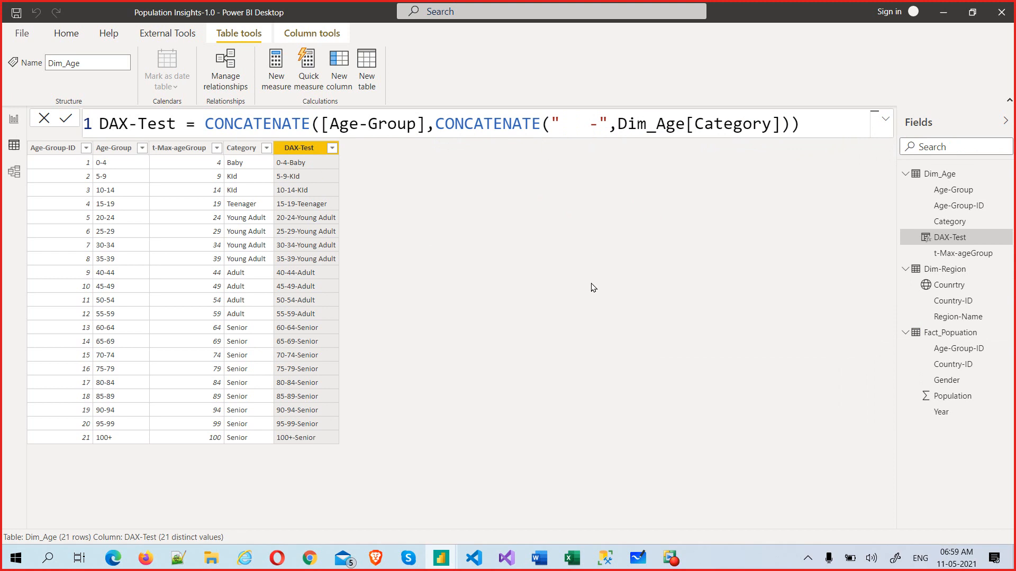
{"action": "key", "text": "Return"}
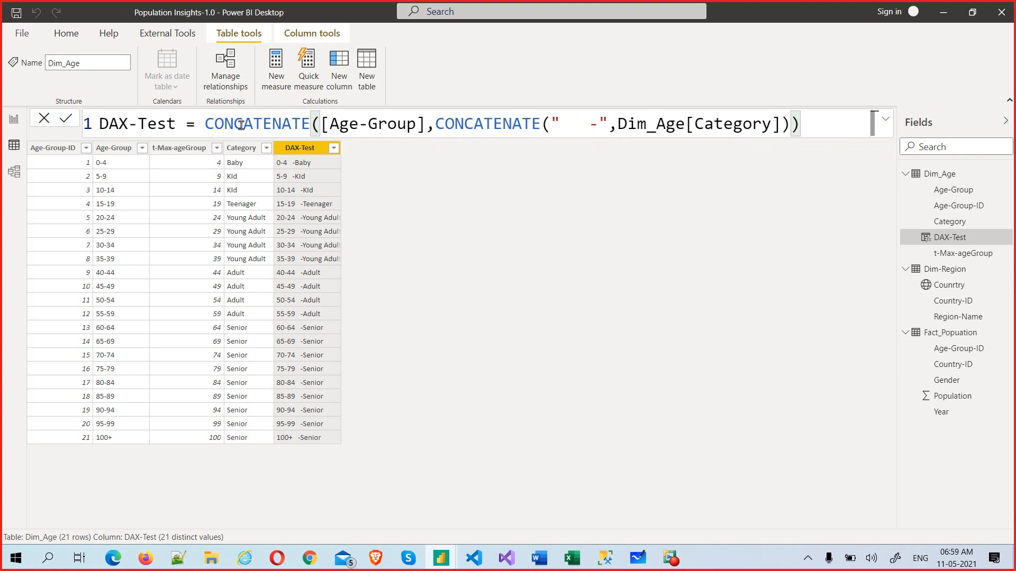
{"action": "left_click_drag", "start_coordinate": [206, 125], "coordinate": [797, 136]}
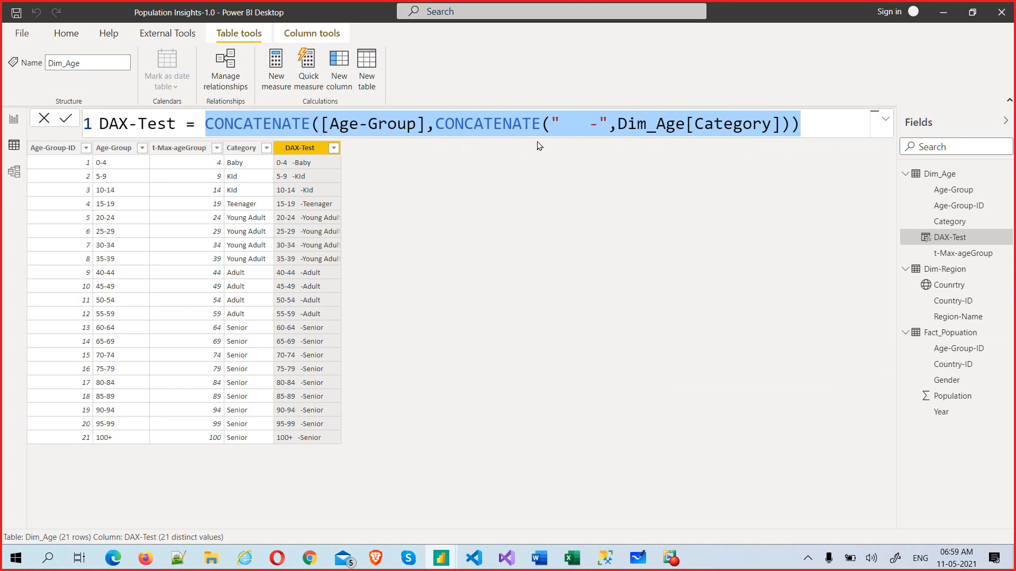
Step: Remove the spaces before the hyphen so DAX-Test reads 0-4-Baby through 100+-Senior
{"action": "left_click", "coordinate": [589, 125]}
{"action": "key", "text": "BackSpace"}
{"action": "key", "text": "BackSpace"}
{"action": "key", "text": "BackSpace"}
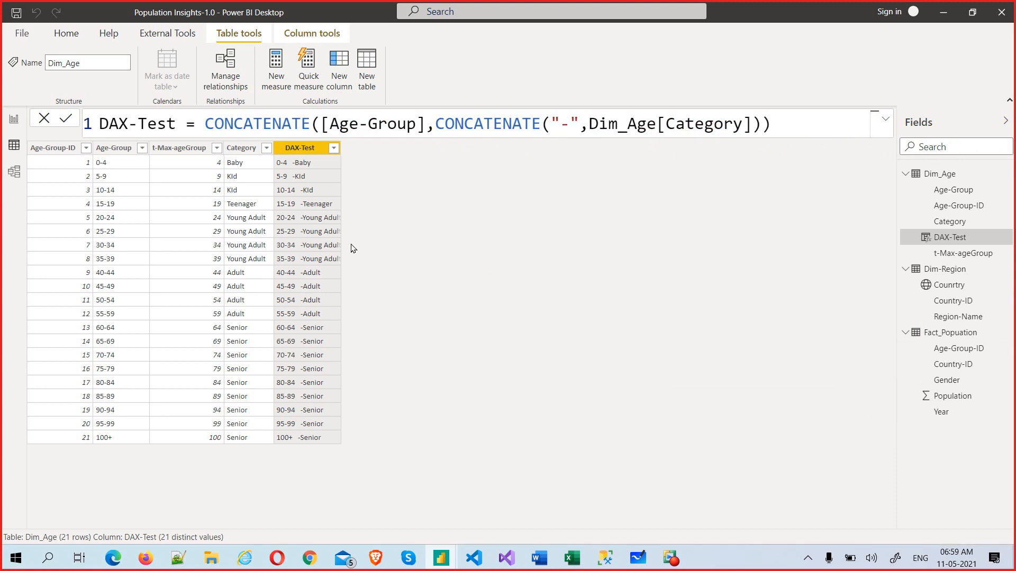
{"action": "key", "text": "Return"}
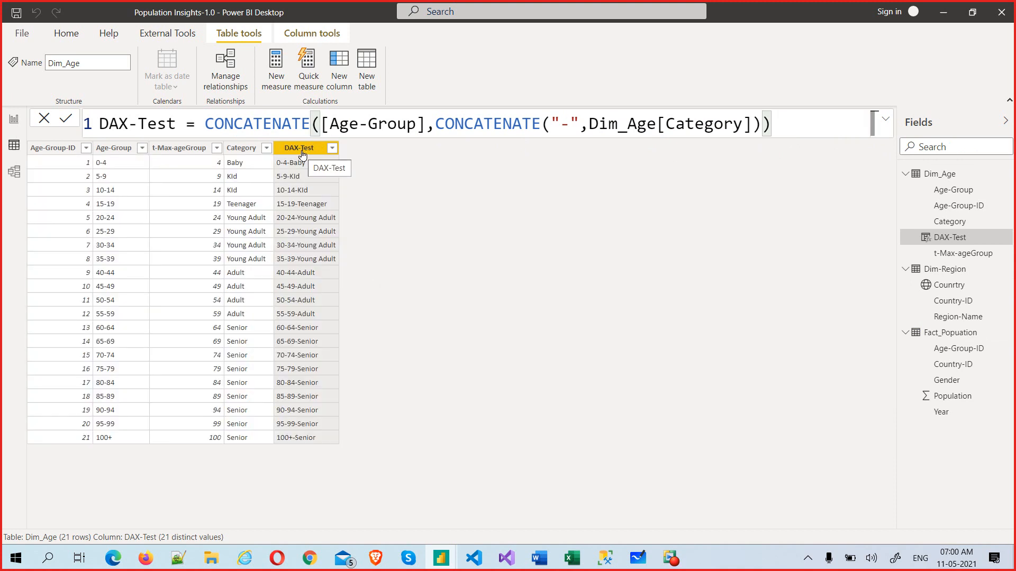
Step: Choose Edit query from the Dim_Age table's More options menu
{"action": "left_click", "coordinate": [66, 32]}
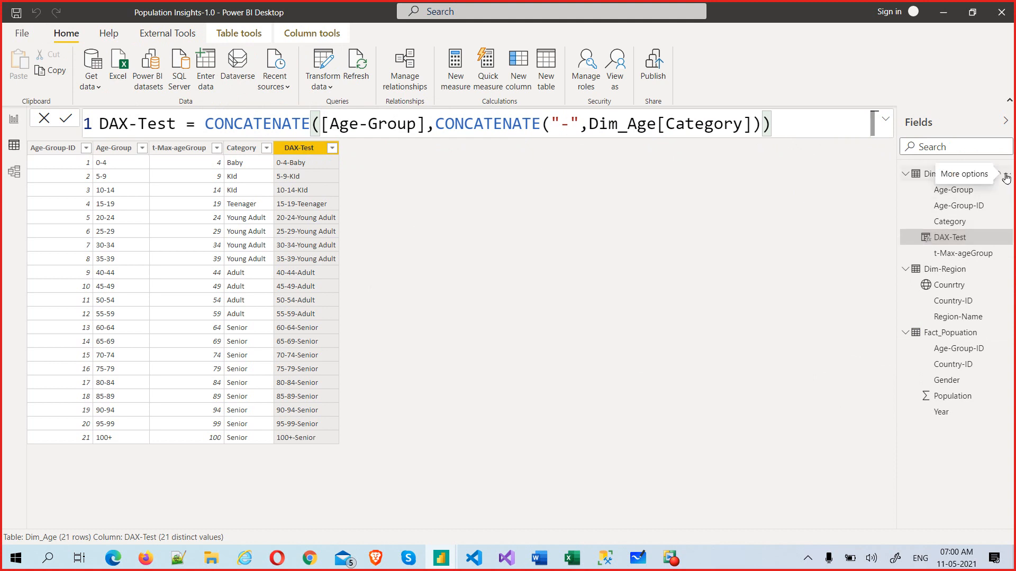
{"action": "left_click", "coordinate": [1007, 177]}
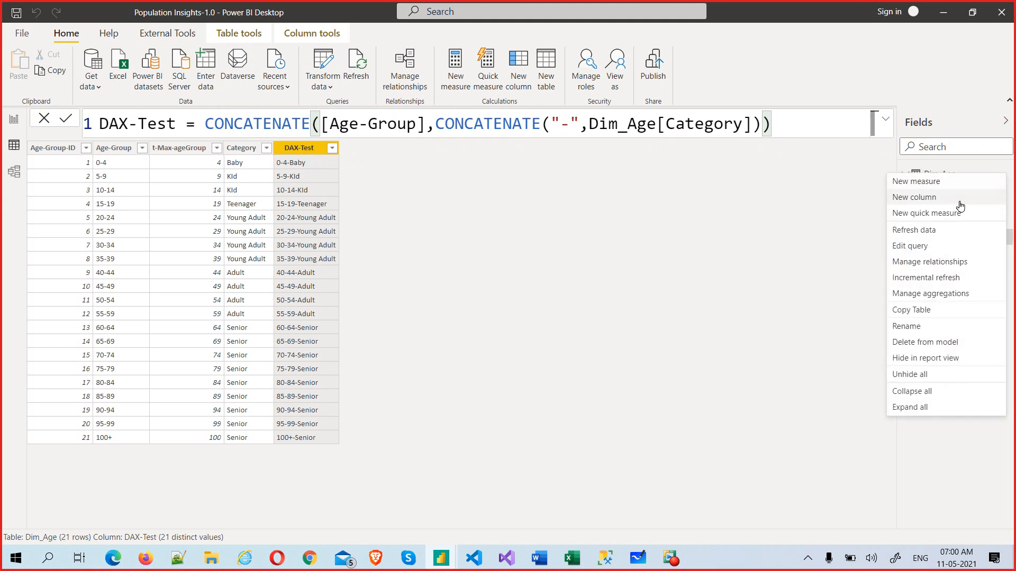
{"action": "left_click", "coordinate": [921, 247]}
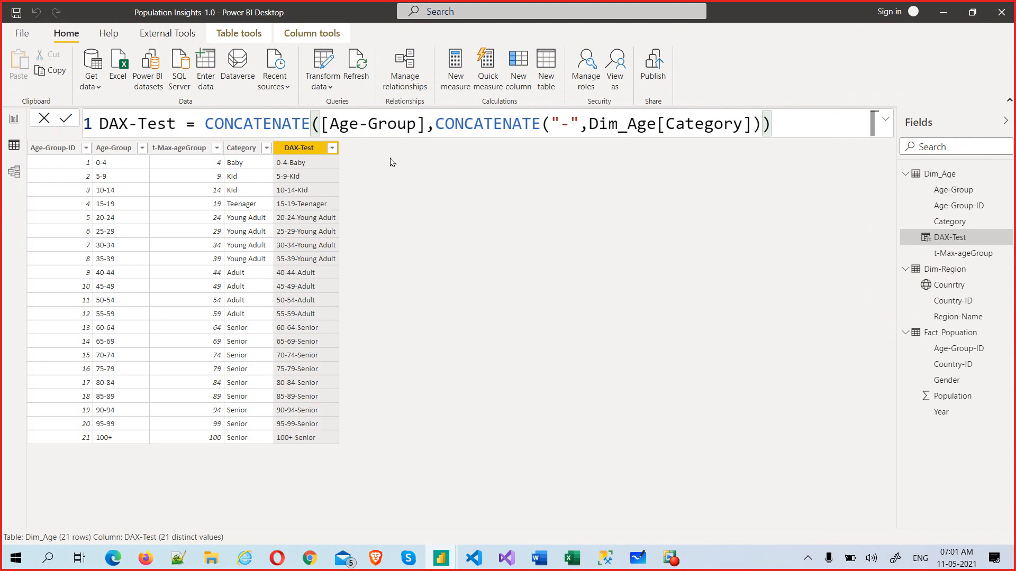
Step: Switch to the Power Query Editor window showing the Dim_Age query
{"action": "key", "text": "alt+Tab"}
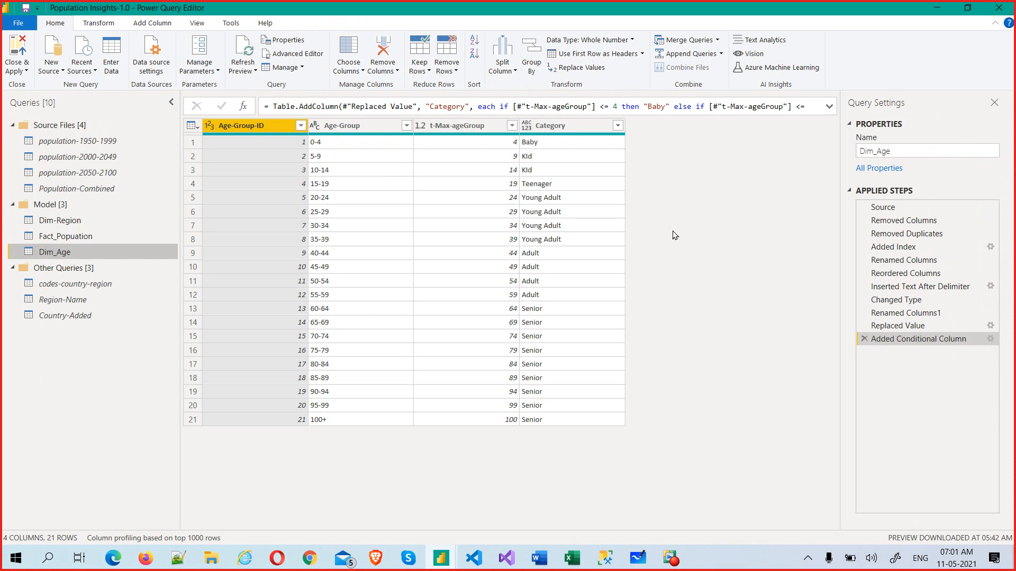
Step: Start a new custom column in Power Query named M-Test
{"action": "left_click", "coordinate": [169, 30]}
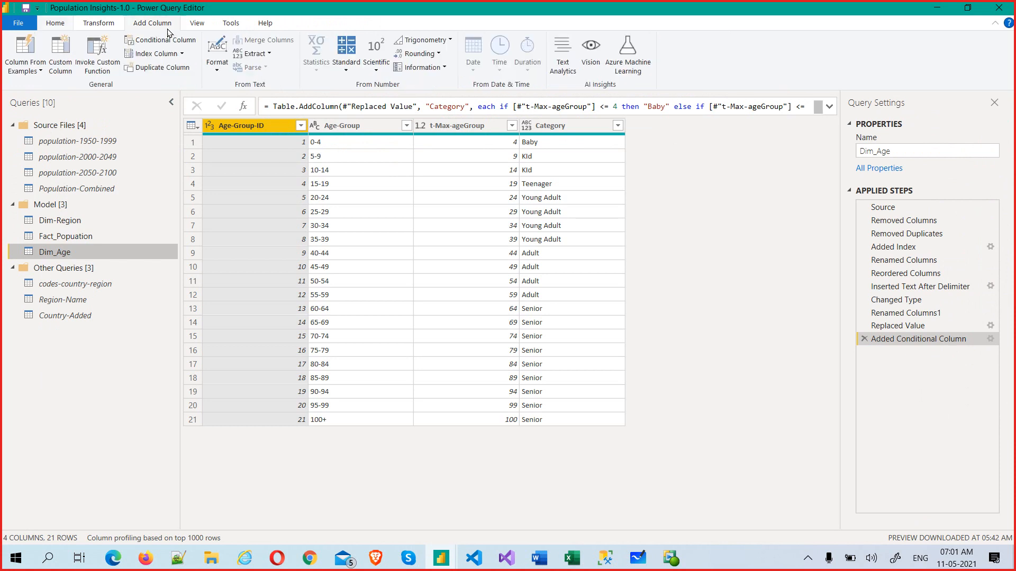
{"action": "left_click", "coordinate": [67, 66]}
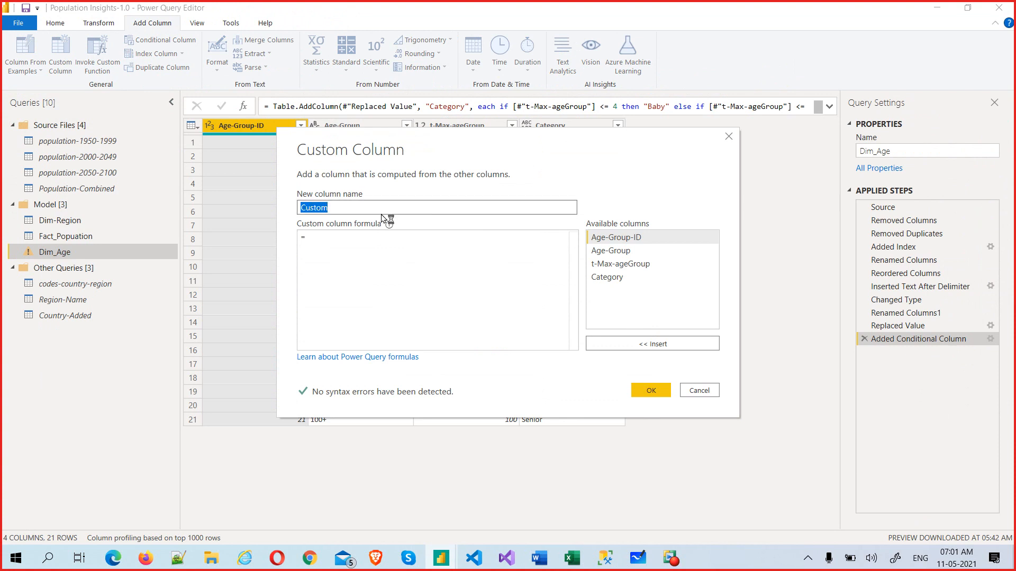
{"action": "type", "text": "M-"}
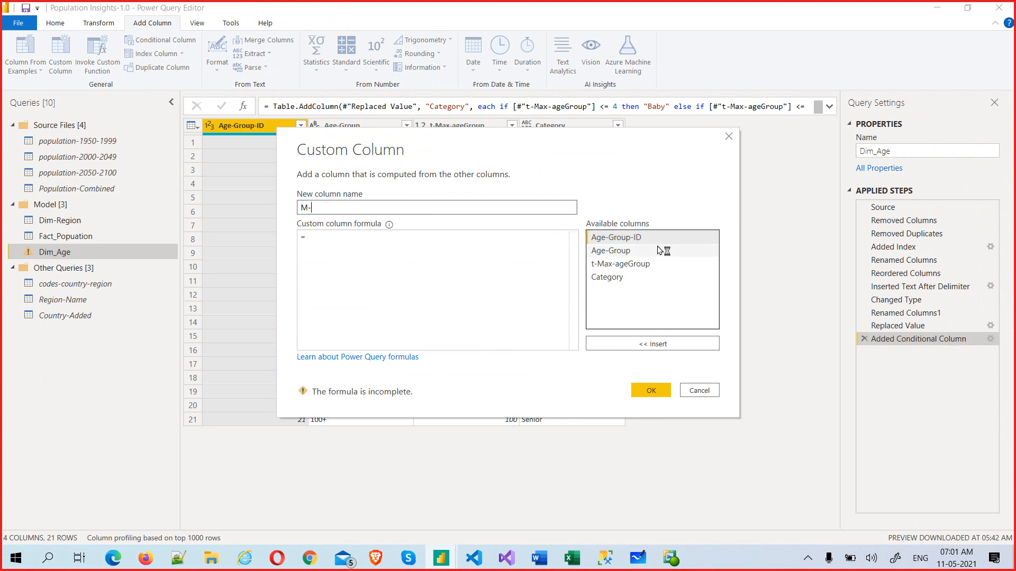
{"action": "type", "text": "Test"}
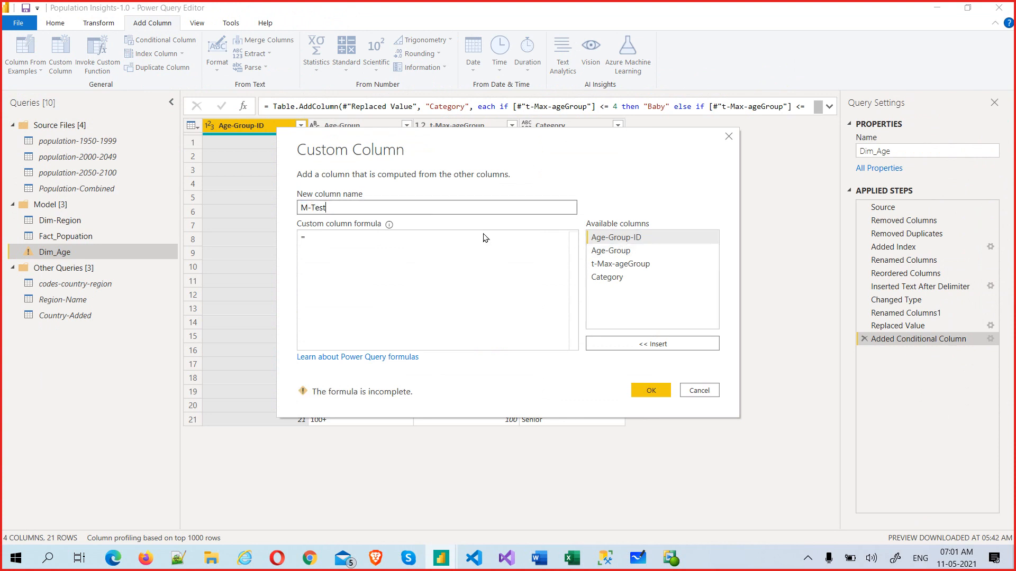
{"action": "left_click", "coordinate": [349, 242]}
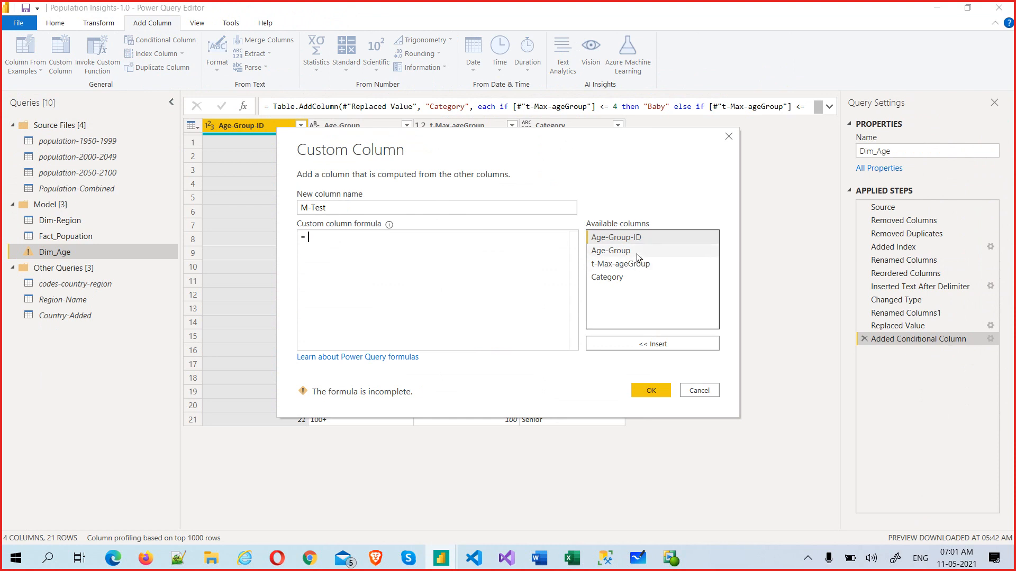
Step: Build the M-Test formula [Age-Group]&[Category] from the available columns and add the column
{"action": "left_click", "coordinate": [636, 251]}
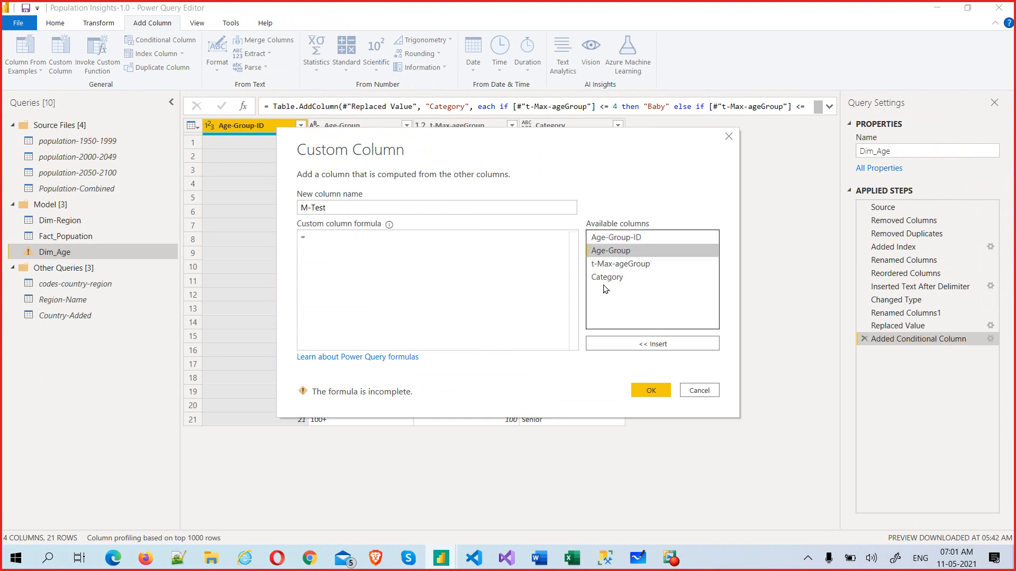
{"action": "double_click", "coordinate": [626, 255]}
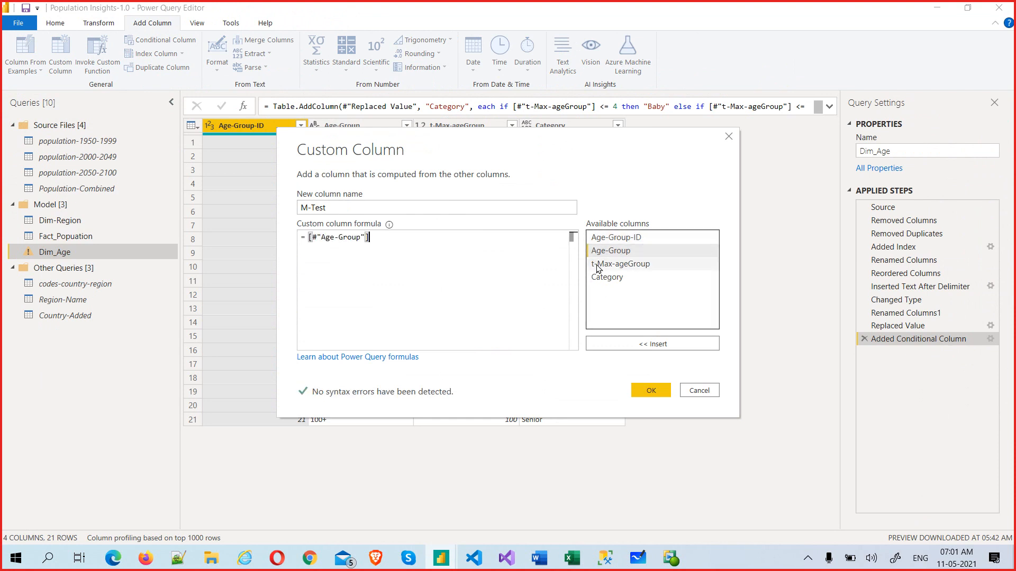
{"action": "left_click", "coordinate": [617, 279]}
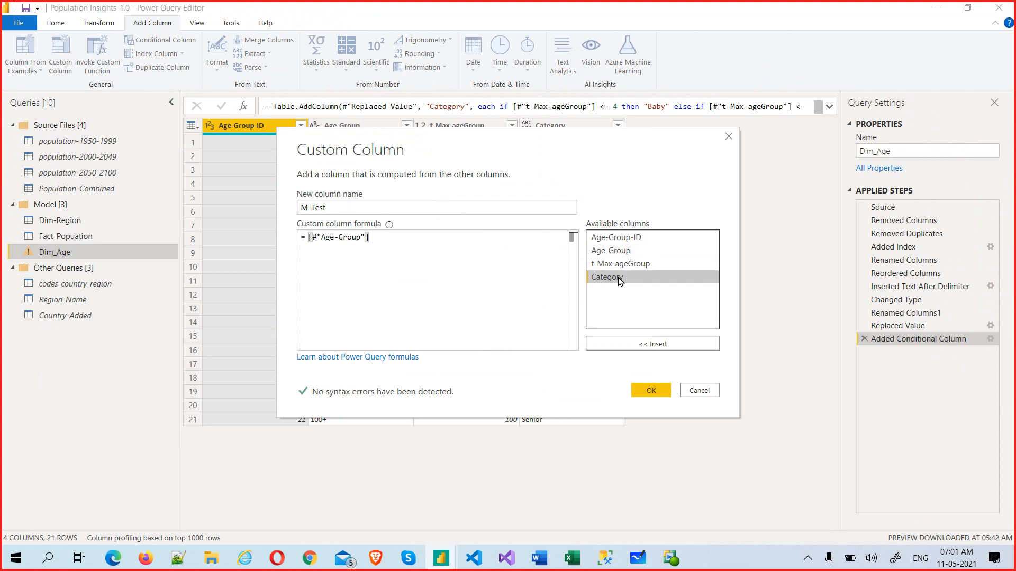
{"action": "left_click", "coordinate": [434, 272]}
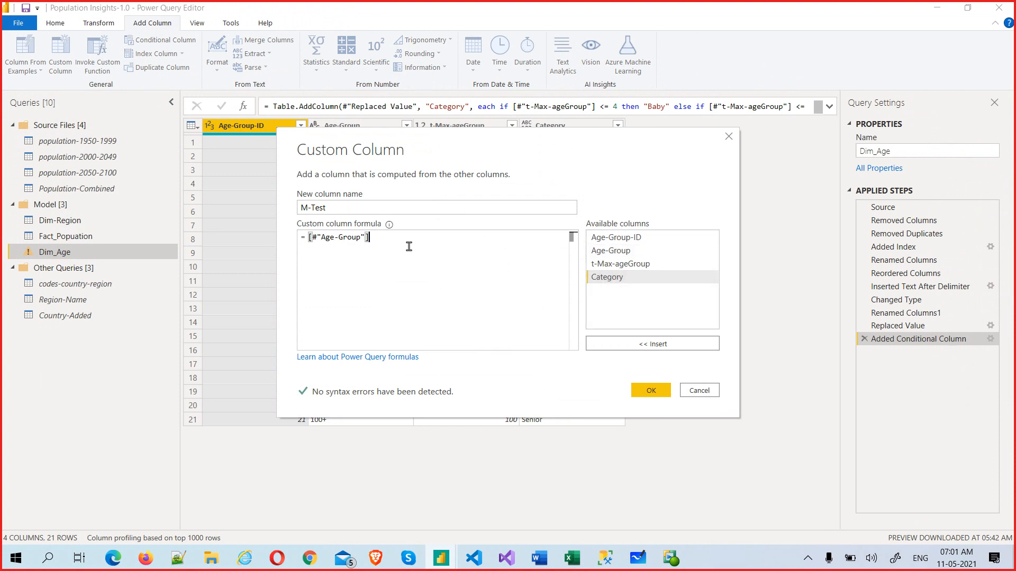
{"action": "left_click", "coordinate": [618, 279]}
{"action": "double_click", "coordinate": [618, 278]}
{"action": "left_click", "coordinate": [591, 308]}
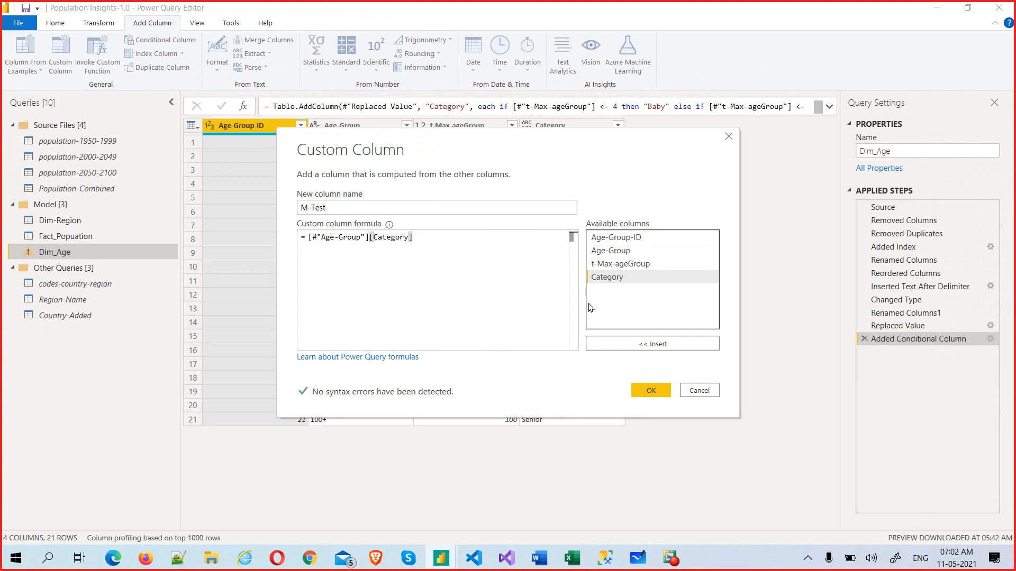
{"action": "key", "text": "Left"}
{"action": "key", "text": "Left"}
{"action": "key", "text": "Left"}
{"action": "key", "text": "Left"}
{"action": "key", "text": "Left"}
{"action": "key", "text": "Left"}
{"action": "key", "text": "Left"}
{"action": "key", "text": "Left"}
{"action": "key", "text": "Left"}
{"action": "type", "text": "&"}
{"action": "left_click", "coordinate": [651, 390]}
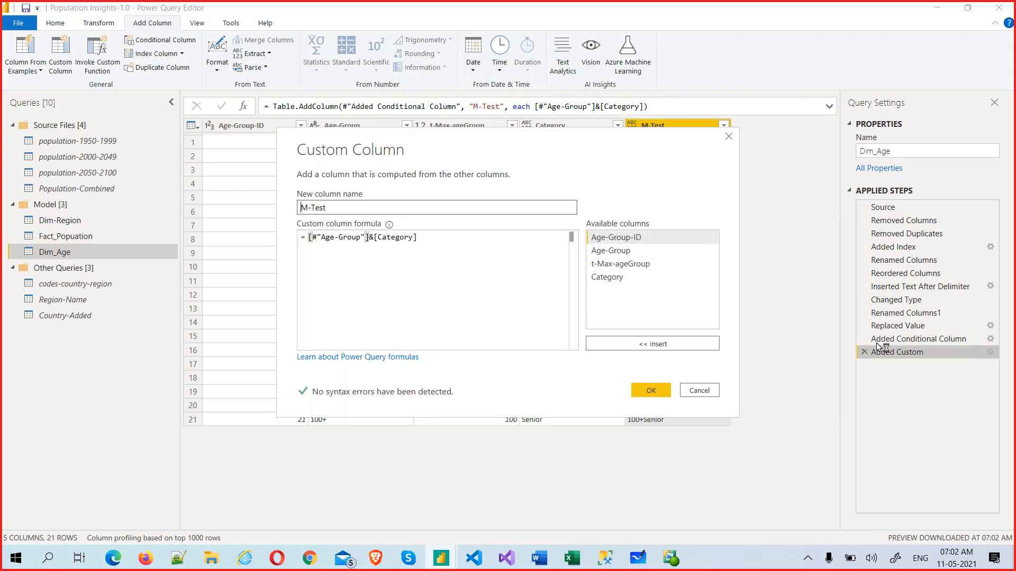
Step: Change the M-Test formula to [#"Age-Group"]&" - "&[Category] and start Close & Apply
{"action": "left_click", "coordinate": [369, 236]}
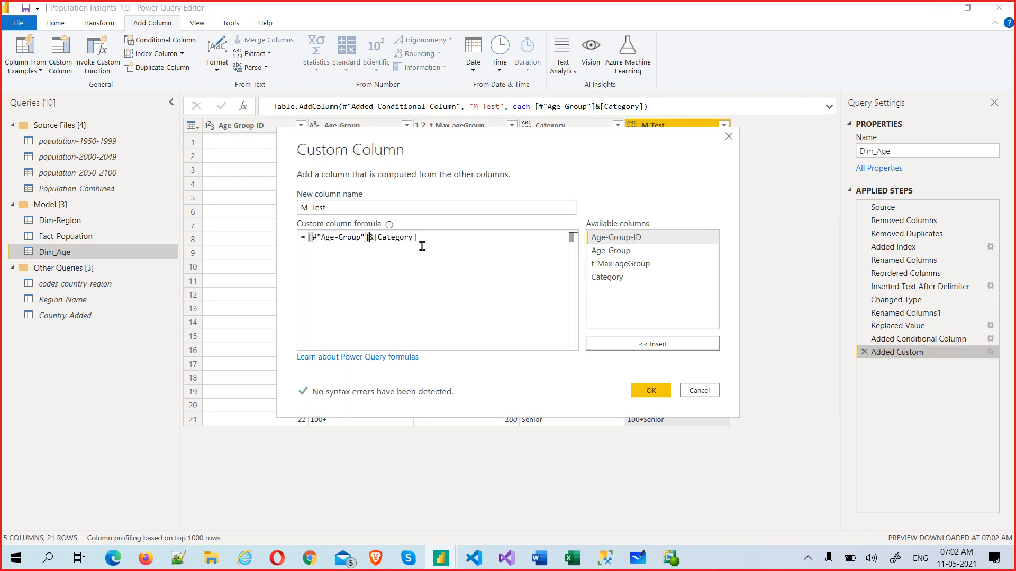
{"action": "type", "text": "&"}
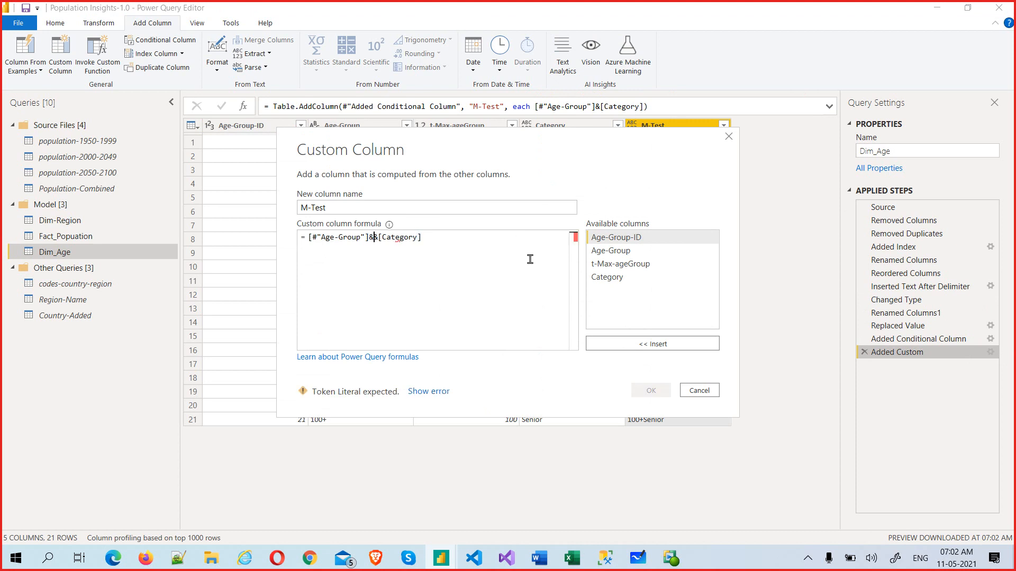
{"action": "type", "text": "\"\""}
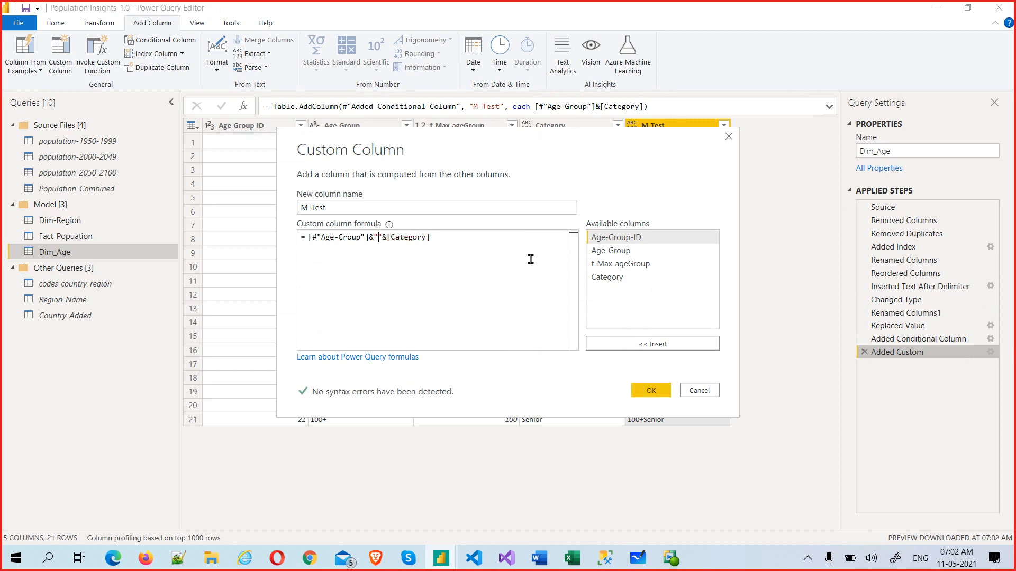
{"action": "type", "text": "-"}
{"action": "key", "text": "Left"}
{"action": "key", "text": "Left"}
{"action": "left_click", "coordinate": [651, 390]}
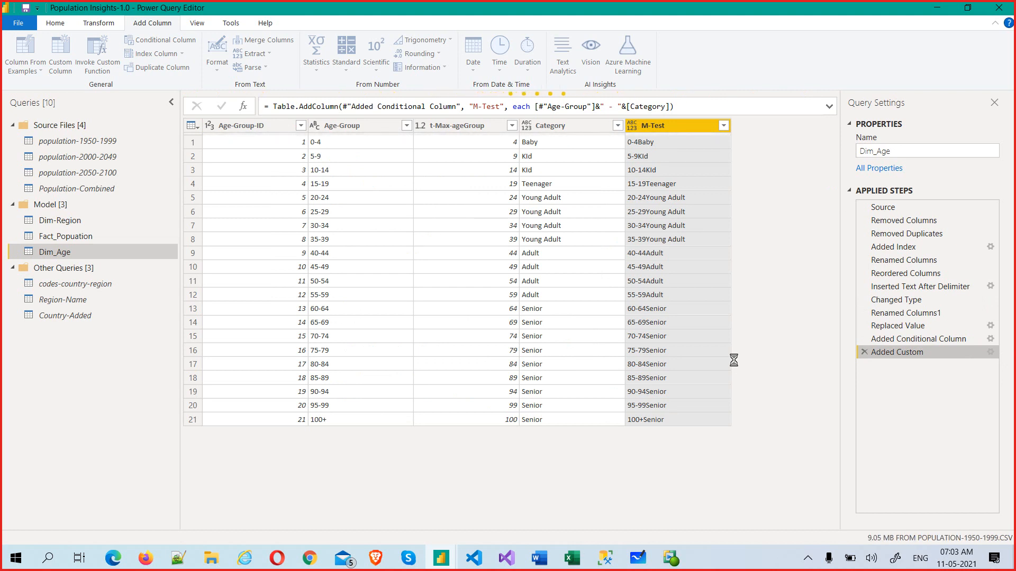
{"action": "left_click", "coordinate": [55, 23]}
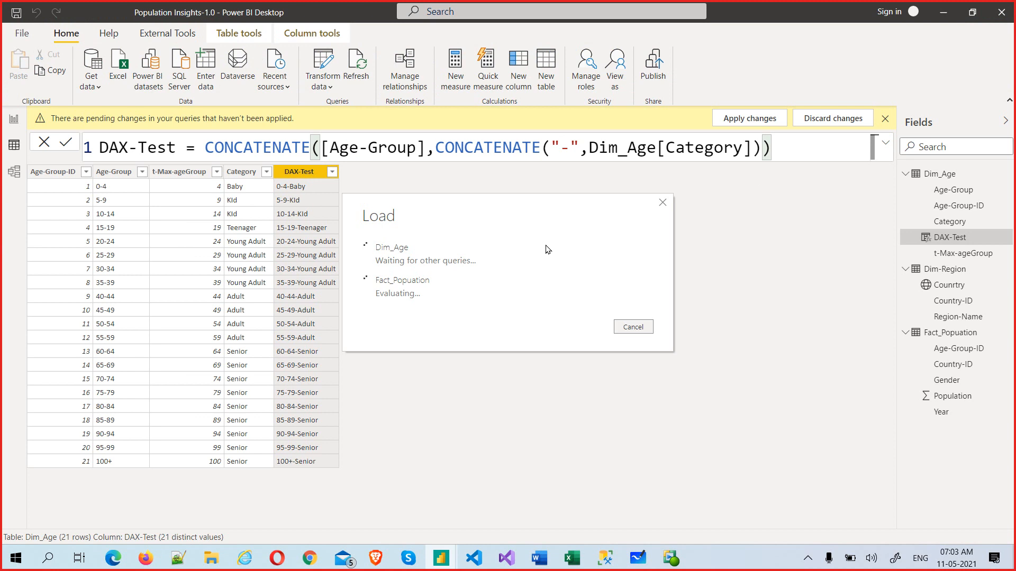
Step: In Word's Power BI Notes, select the Data prep and M-Language cells of the One tool – Two Languages table
{"action": "left_click", "coordinate": [538, 558]}
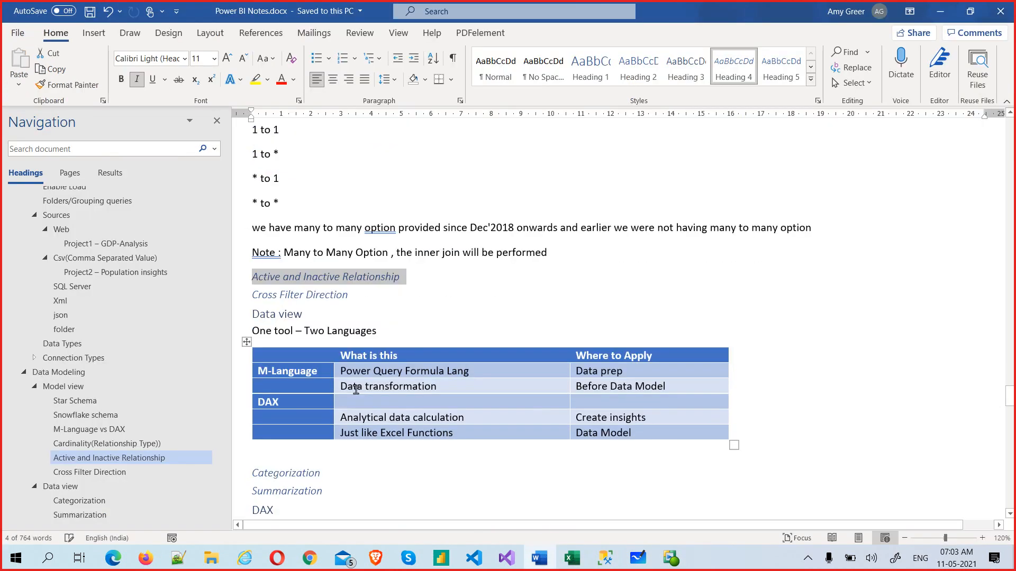
{"action": "scroll", "coordinate": [356, 389], "scroll_direction": "down", "scroll_amount": 1}
{"action": "left_click", "coordinate": [698, 389]}
{"action": "left_click_drag", "start_coordinate": [670, 388], "coordinate": [593, 373]}
{"action": "left_click_drag", "start_coordinate": [586, 373], "coordinate": [420, 374]}
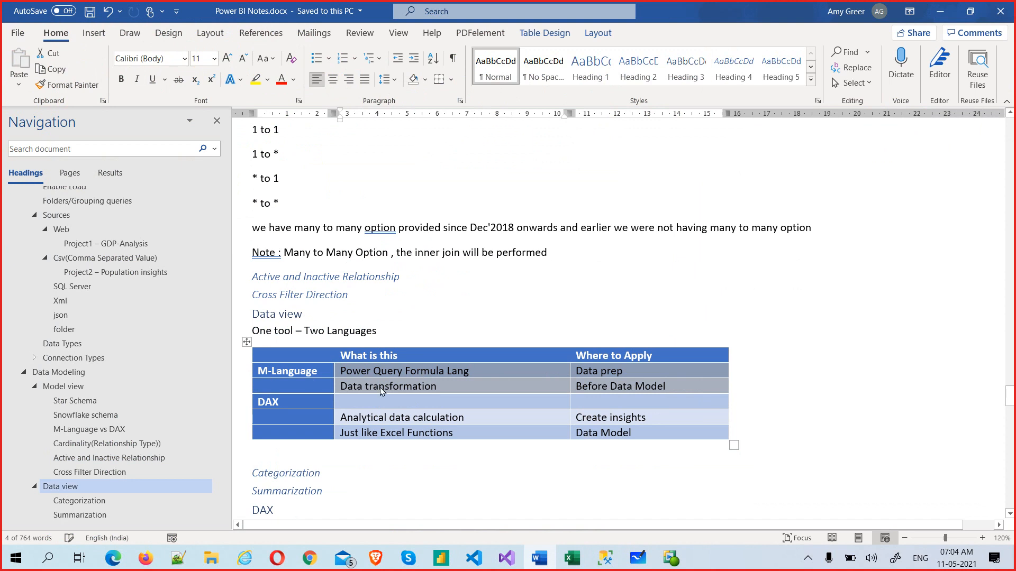
{"action": "scroll", "coordinate": [376, 412], "scroll_direction": "down", "scroll_amount": 1}
{"action": "scroll", "coordinate": [375, 412], "scroll_direction": "down", "scroll_amount": 1}
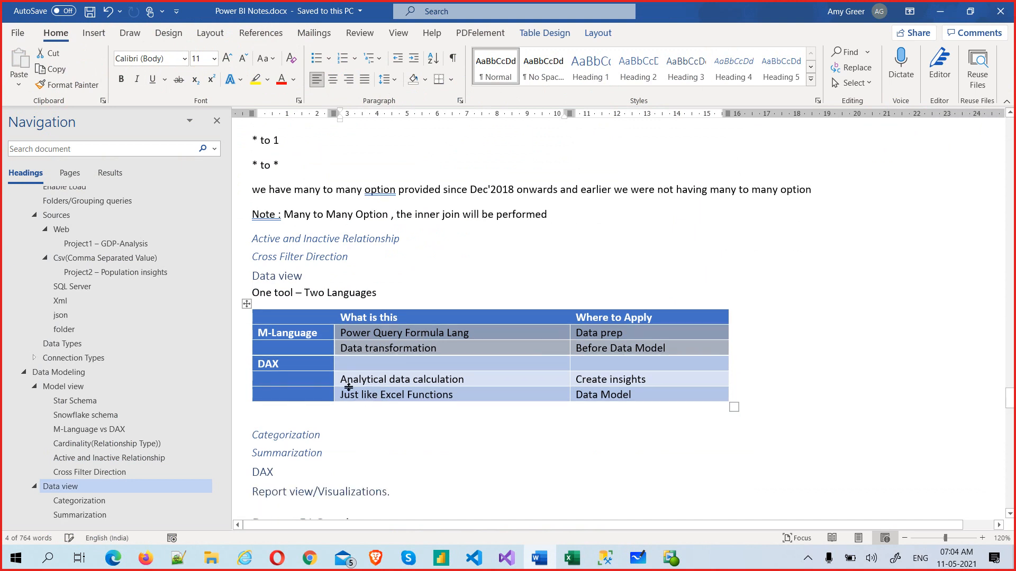
{"action": "left_click", "coordinate": [347, 380]}
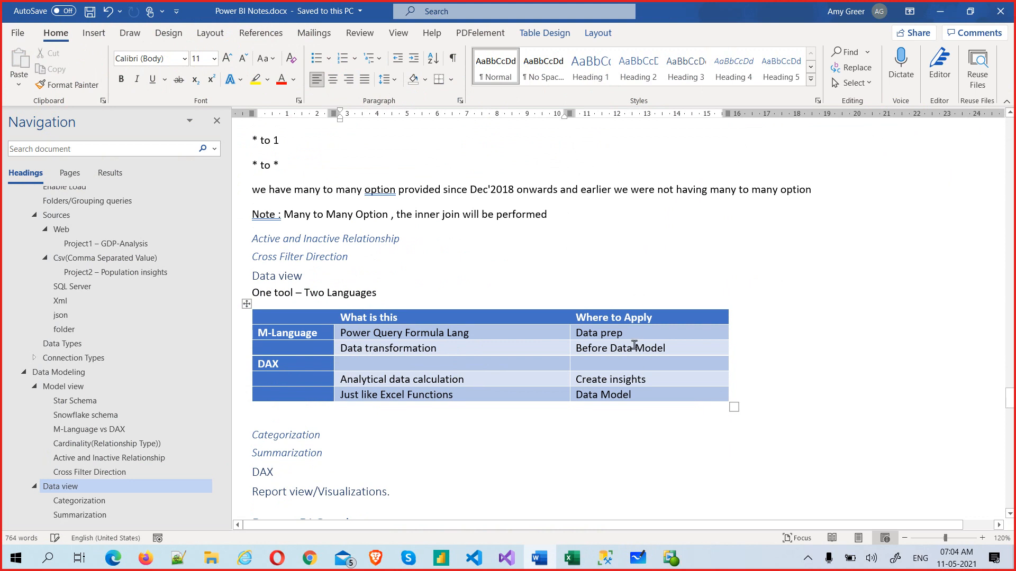
Step: Highlight the Data prep, Create insights and DAX Data Model rows, then minimize Word
{"action": "left_click_drag", "start_coordinate": [577, 332], "coordinate": [626, 333]}
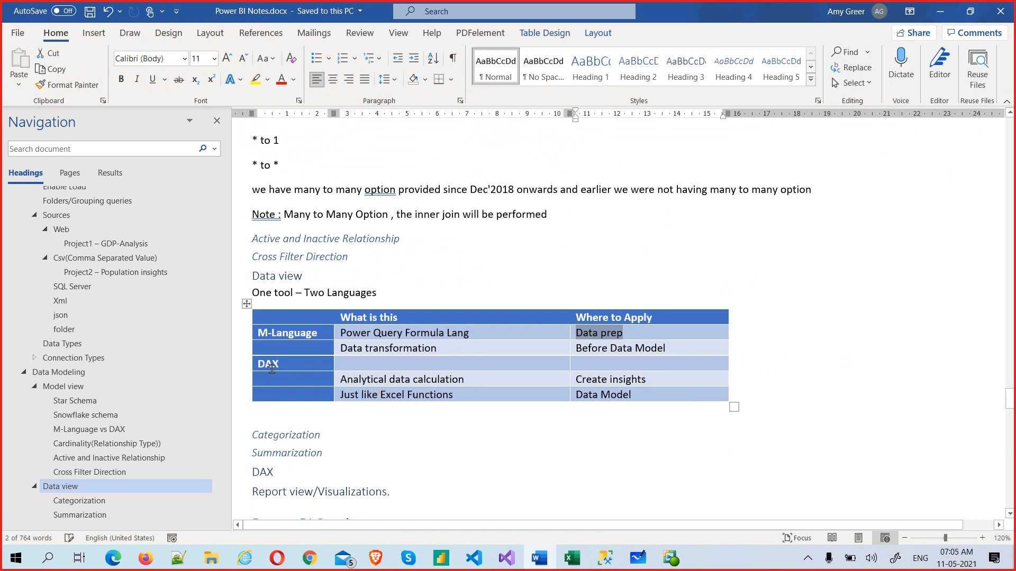
{"action": "left_click_drag", "start_coordinate": [586, 380], "coordinate": [658, 386]}
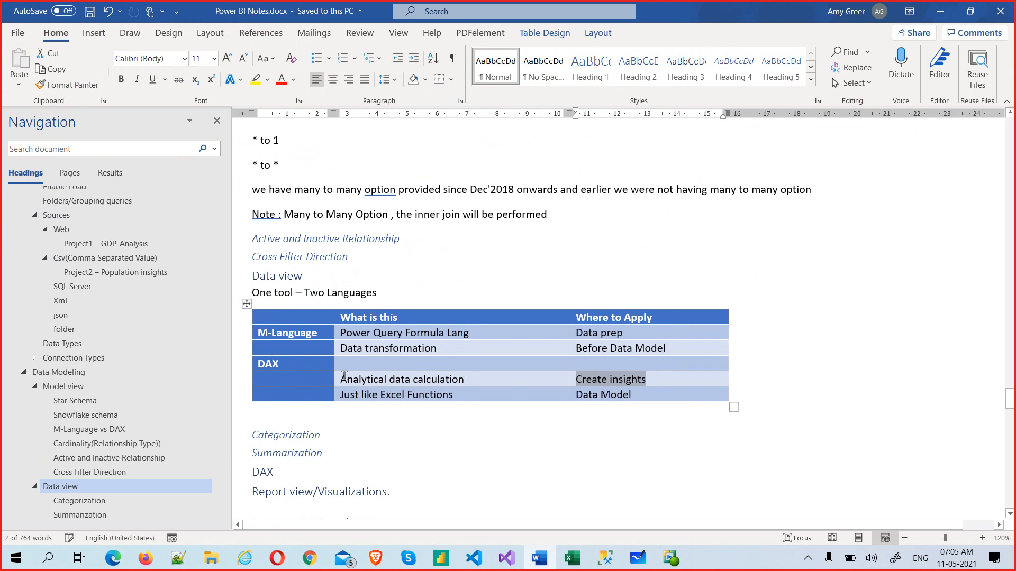
{"action": "left_click_drag", "start_coordinate": [344, 376], "coordinate": [608, 394]}
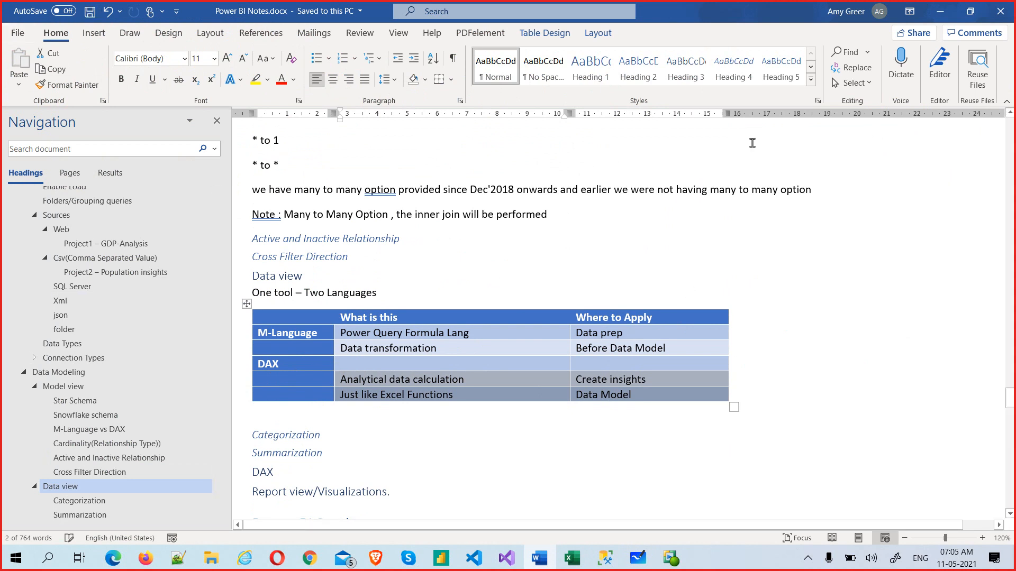
{"action": "left_click", "coordinate": [939, 9]}
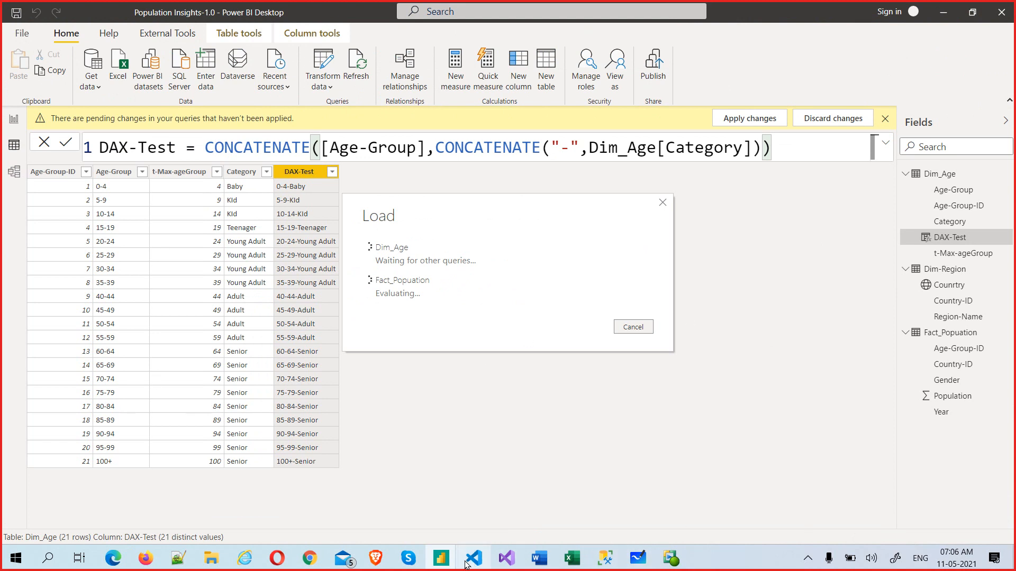
Step: Bring up the Power BI May 2021 Skype call and scroll back through its chat history
{"action": "left_click", "coordinate": [408, 558]}
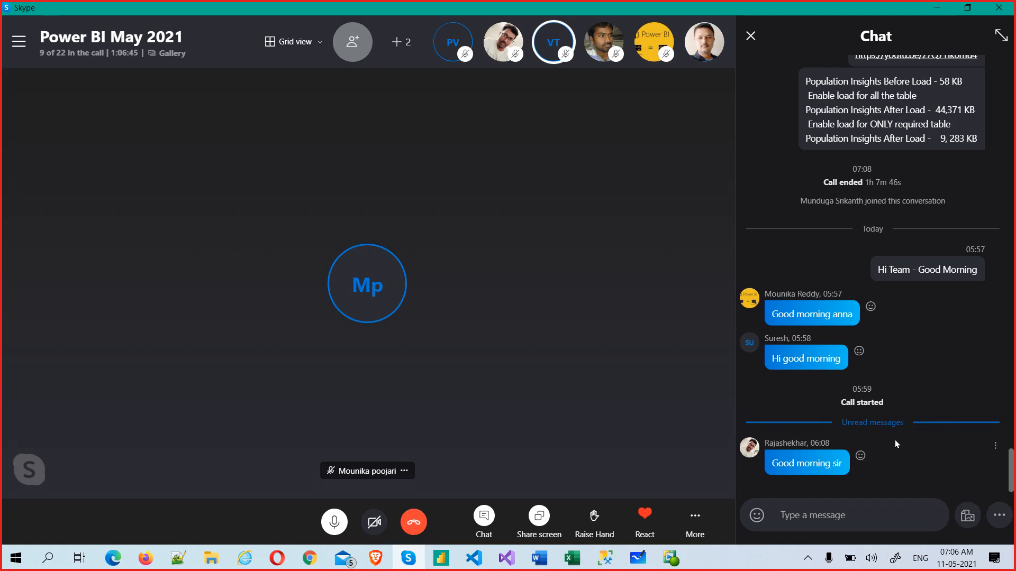
{"action": "scroll", "coordinate": [894, 440], "scroll_direction": "up", "scroll_amount": 15}
{"action": "scroll", "coordinate": [897, 432], "scroll_direction": "up", "scroll_amount": 6}
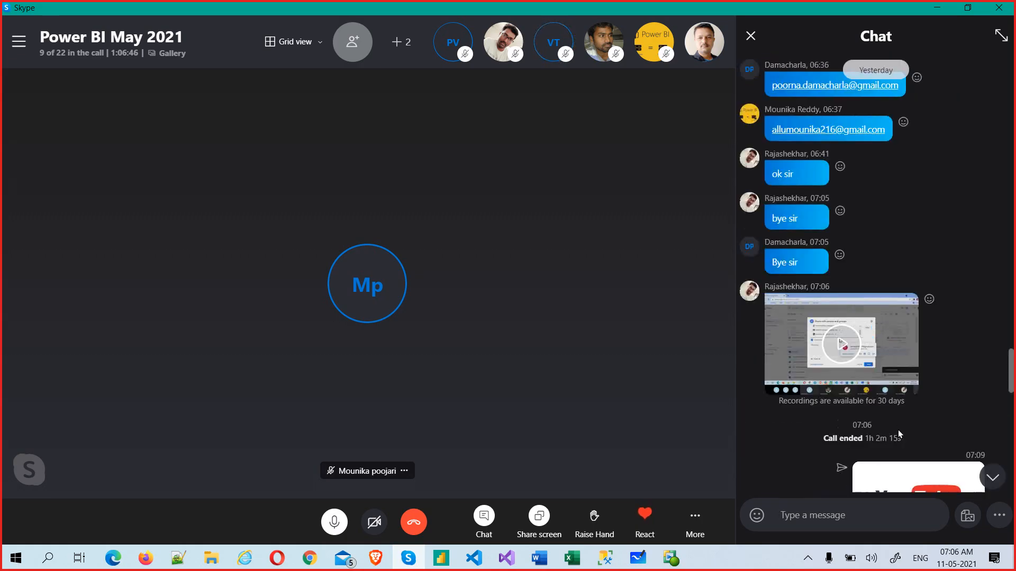
{"action": "scroll", "coordinate": [948, 323], "scroll_direction": "up", "scroll_amount": 6}
{"action": "scroll", "coordinate": [946, 319], "scroll_direction": "up", "scroll_amount": 12}
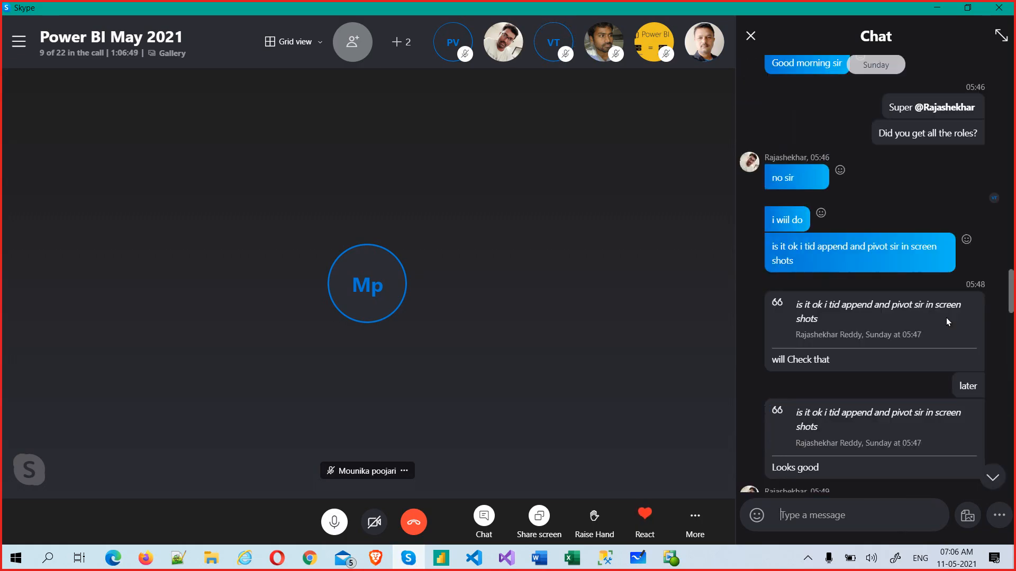
{"action": "scroll", "coordinate": [945, 323], "scroll_direction": "up", "scroll_amount": 3}
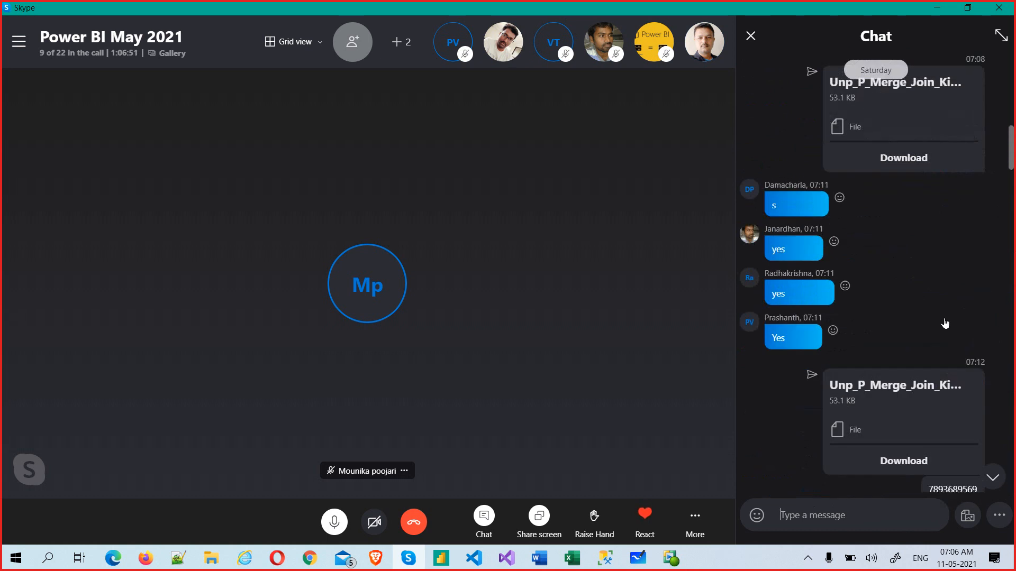
{"action": "scroll", "coordinate": [920, 416], "scroll_direction": "up", "scroll_amount": 1}
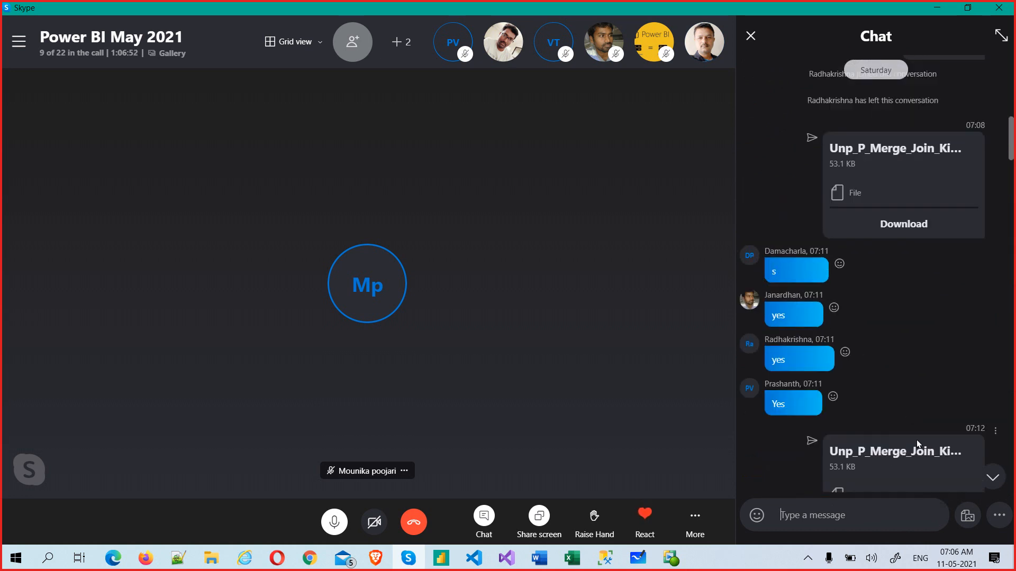
{"action": "scroll", "coordinate": [900, 450], "scroll_direction": "down", "scroll_amount": 3}
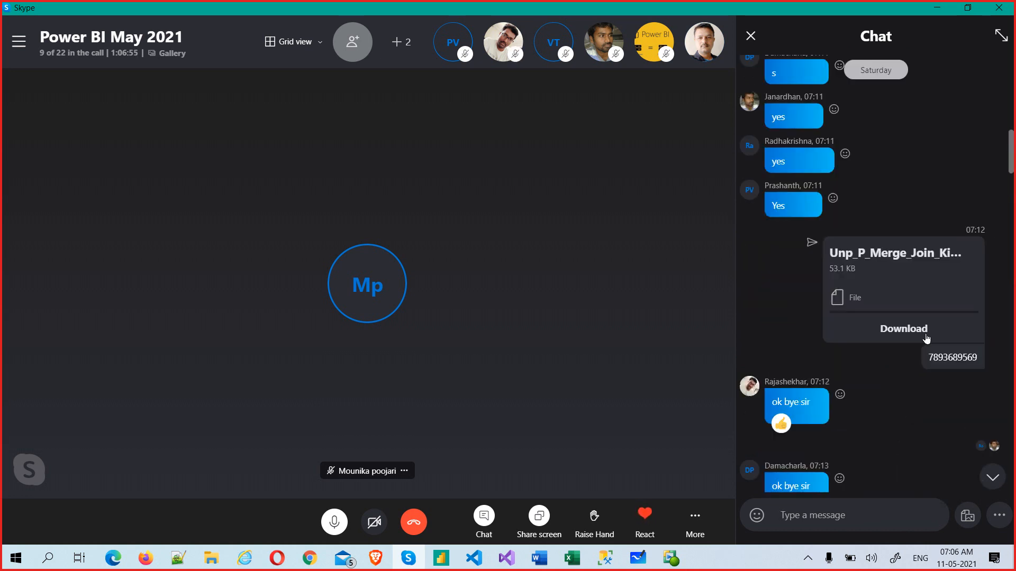
{"action": "scroll", "coordinate": [918, 339], "scroll_direction": "up", "scroll_amount": 8}
{"action": "scroll", "coordinate": [909, 396], "scroll_direction": "up", "scroll_amount": 5}
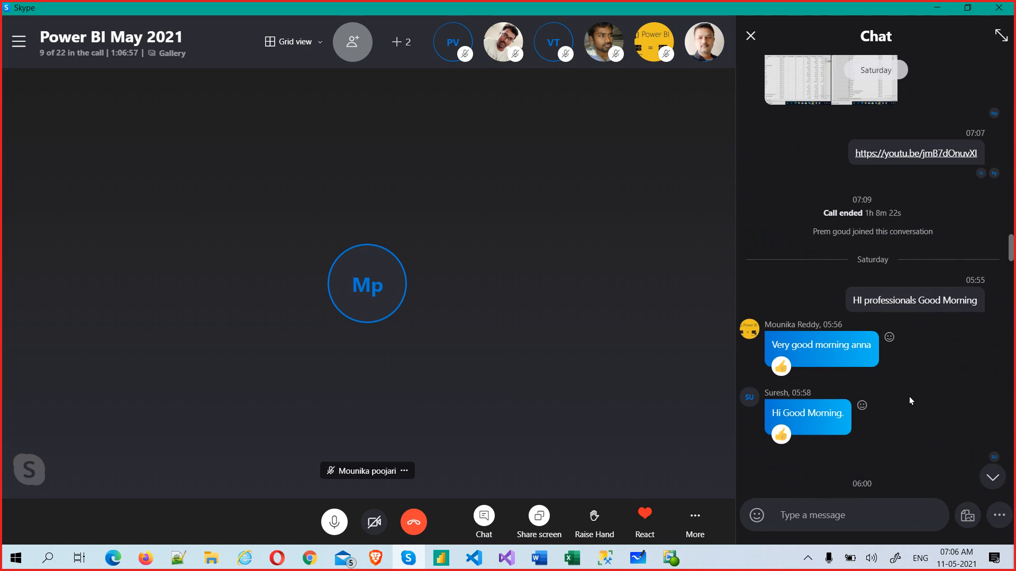
{"action": "scroll", "coordinate": [906, 395], "scroll_direction": "up", "scroll_amount": 5}
{"action": "scroll", "coordinate": [927, 371], "scroll_direction": "up", "scroll_amount": 8}
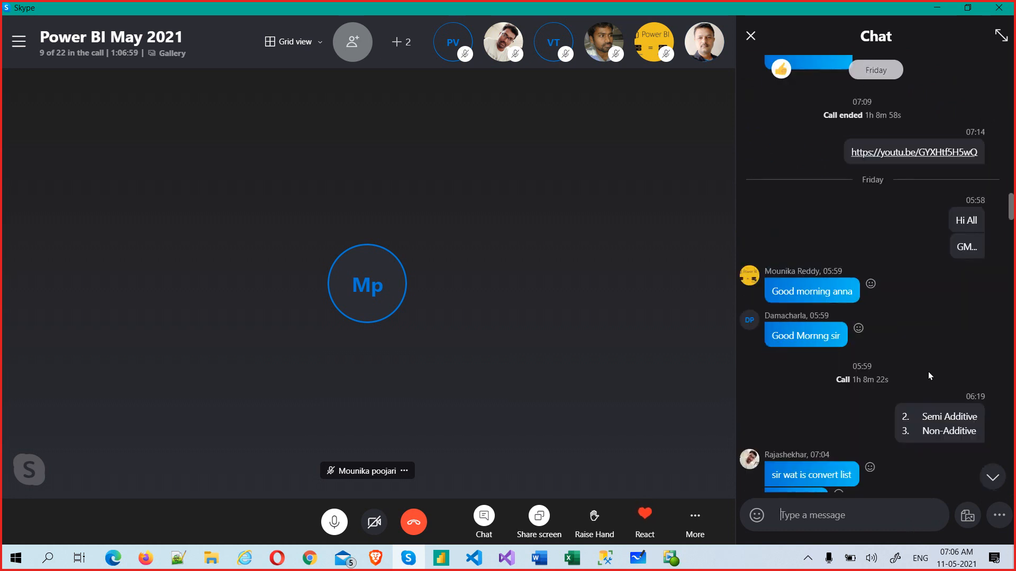
{"action": "scroll", "coordinate": [928, 374], "scroll_direction": "up", "scroll_amount": 4}
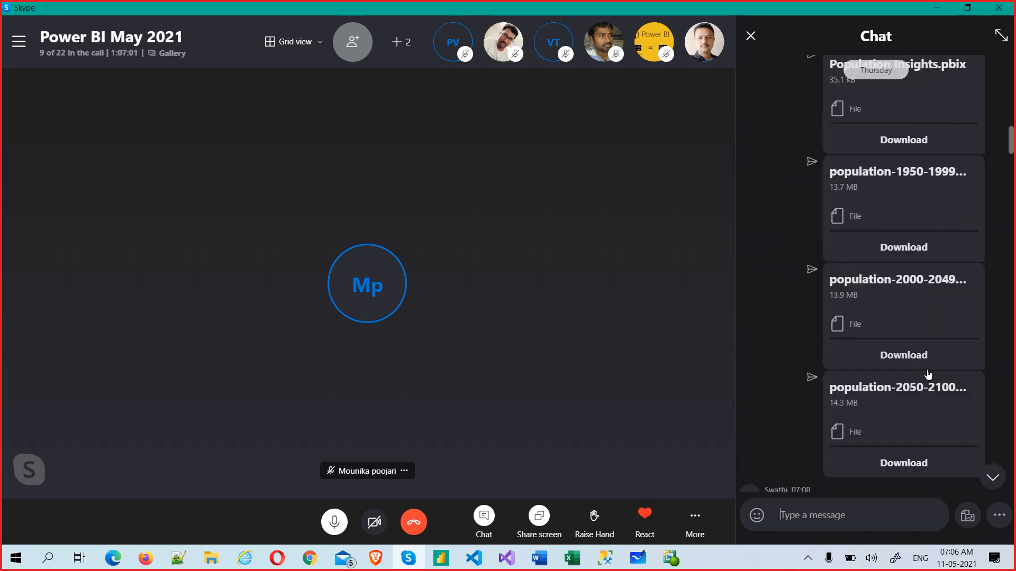
{"action": "scroll", "coordinate": [780, 386], "scroll_direction": "up", "scroll_amount": 4}
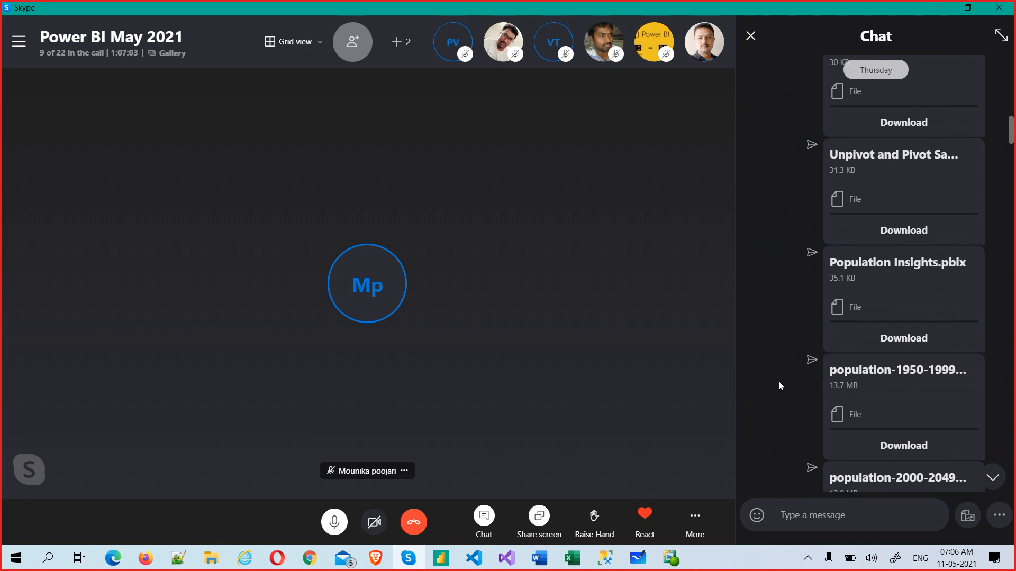
{"action": "scroll", "coordinate": [779, 376], "scroll_direction": "down", "scroll_amount": 10}
{"action": "scroll", "coordinate": [779, 379], "scroll_direction": "down", "scroll_amount": 15}
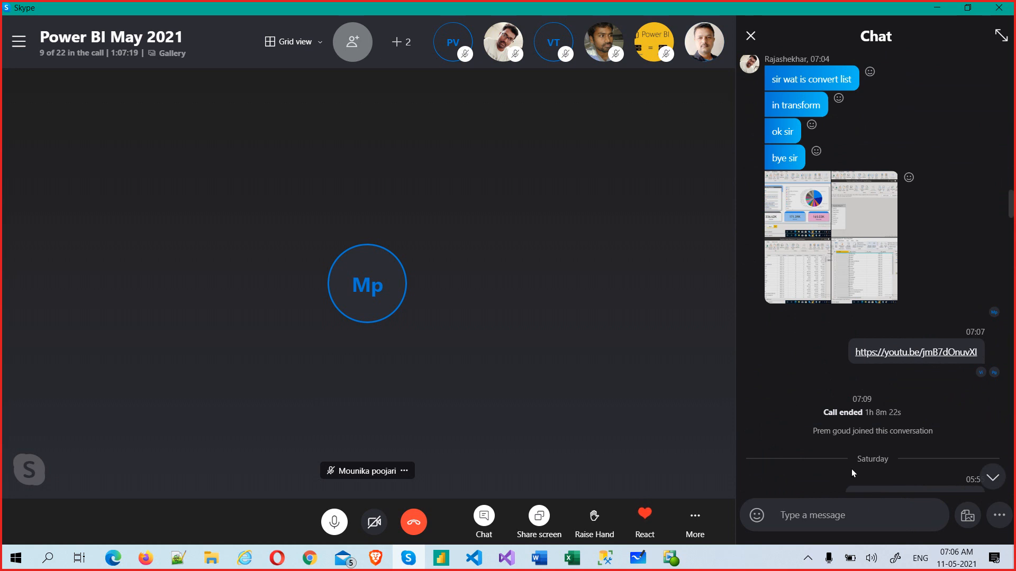
{"action": "scroll", "coordinate": [852, 468], "scroll_direction": "down", "scroll_amount": 10}
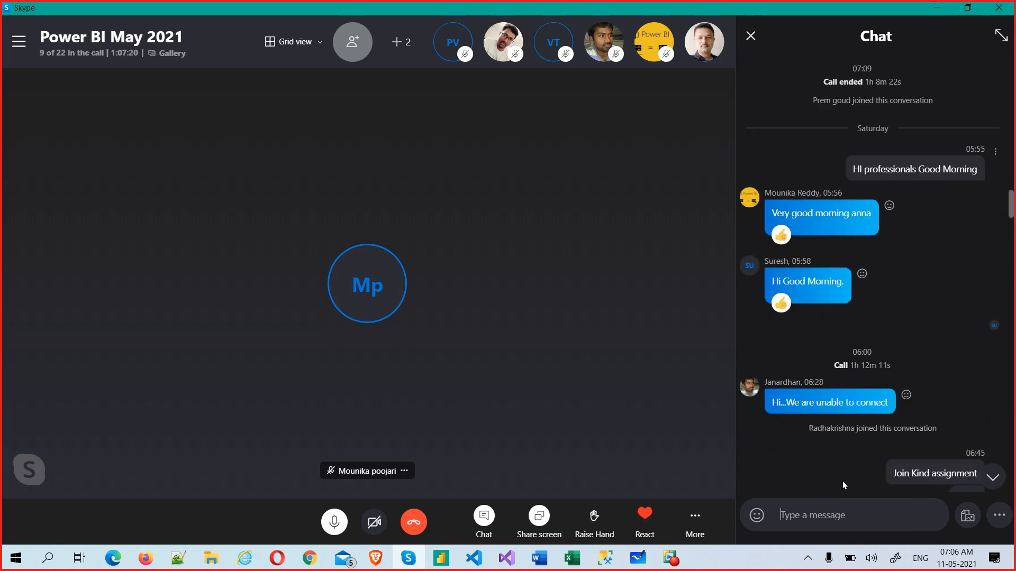
Step: Browse the Skype group chat, then jump back to the newest messages
{"action": "left_click", "coordinate": [829, 512]}
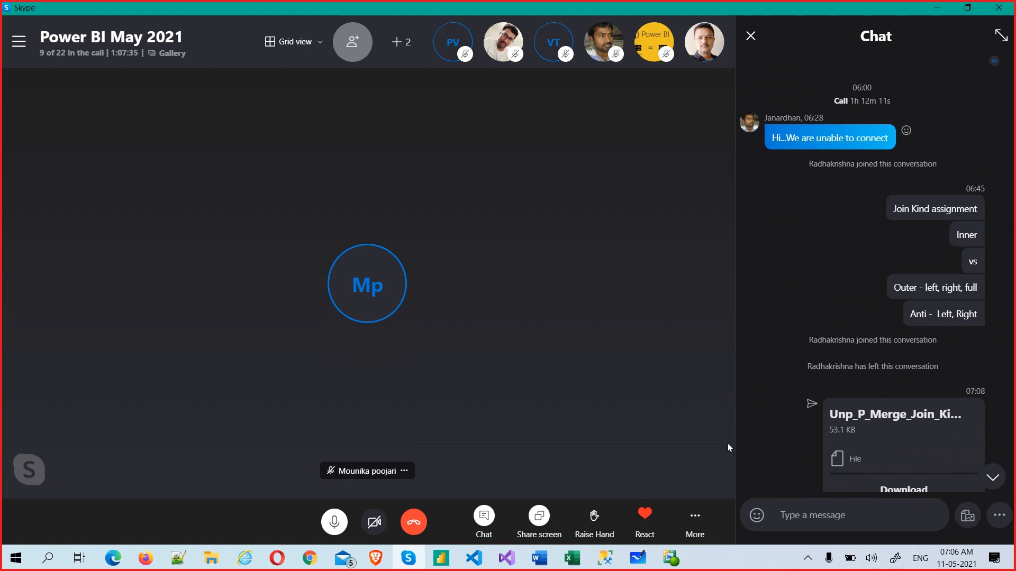
{"action": "left_click", "coordinate": [992, 477]}
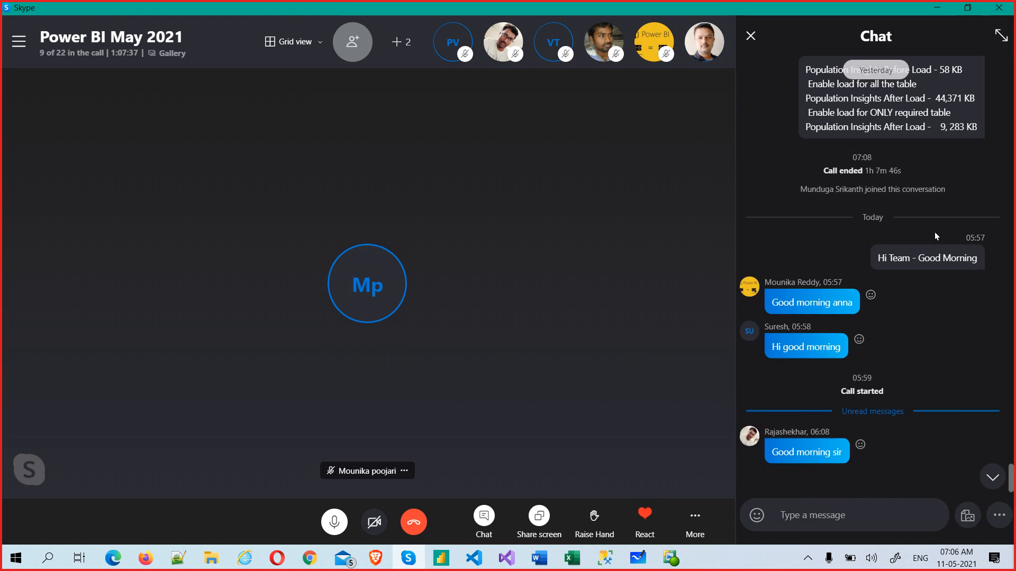
{"action": "scroll", "coordinate": [931, 238], "scroll_direction": "up", "scroll_amount": 15}
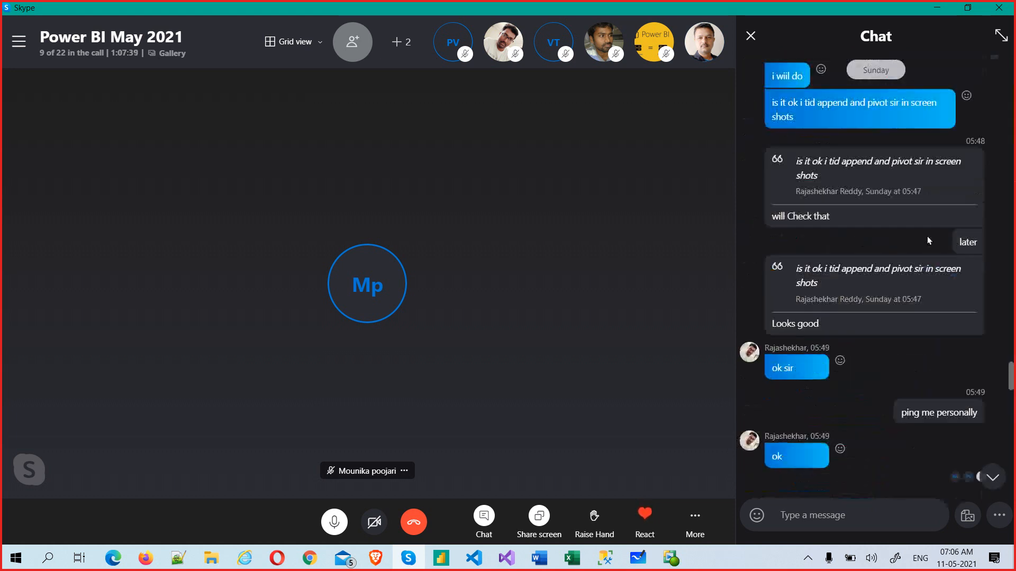
{"action": "scroll", "coordinate": [927, 236], "scroll_direction": "down", "scroll_amount": 15}
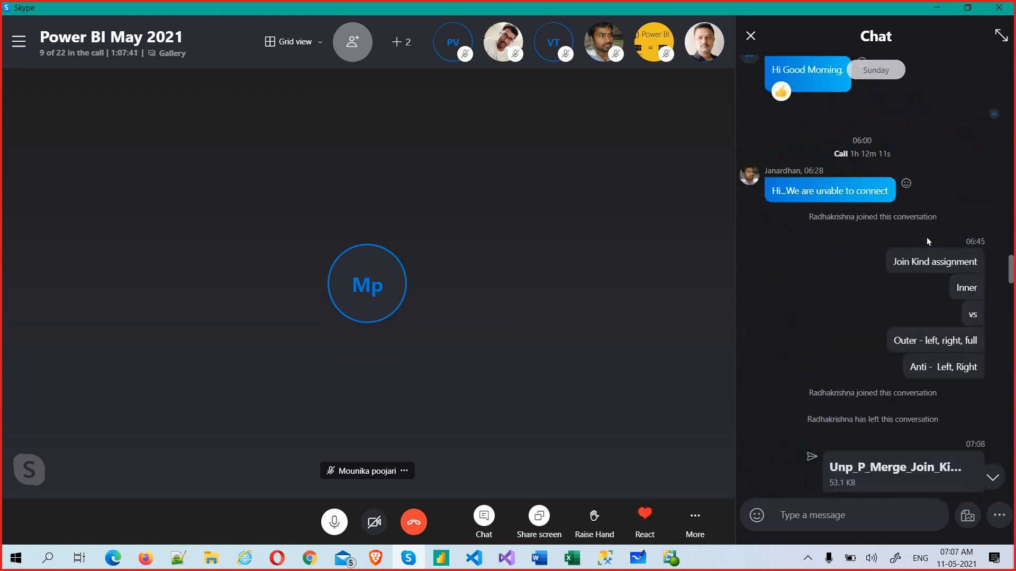
{"action": "scroll", "coordinate": [927, 241], "scroll_direction": "up", "scroll_amount": 15}
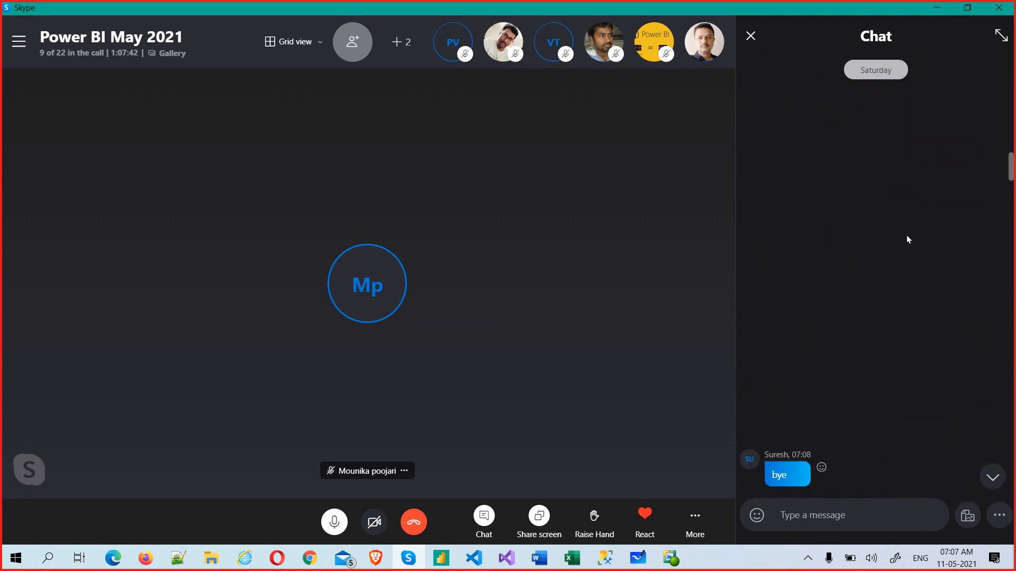
{"action": "scroll", "coordinate": [908, 239], "scroll_direction": "up", "scroll_amount": 10}
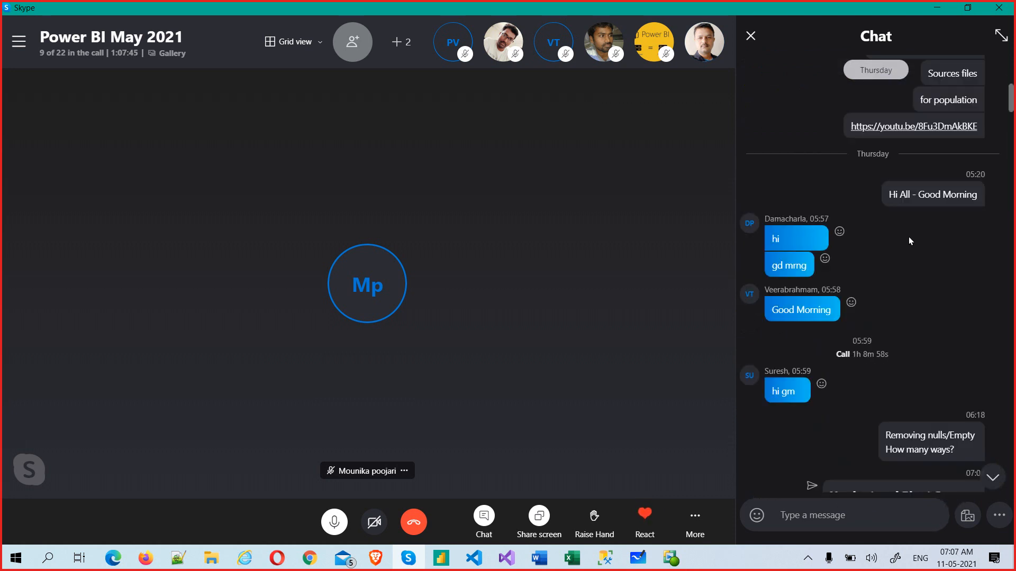
{"action": "scroll", "coordinate": [909, 237], "scroll_direction": "down", "scroll_amount": 15}
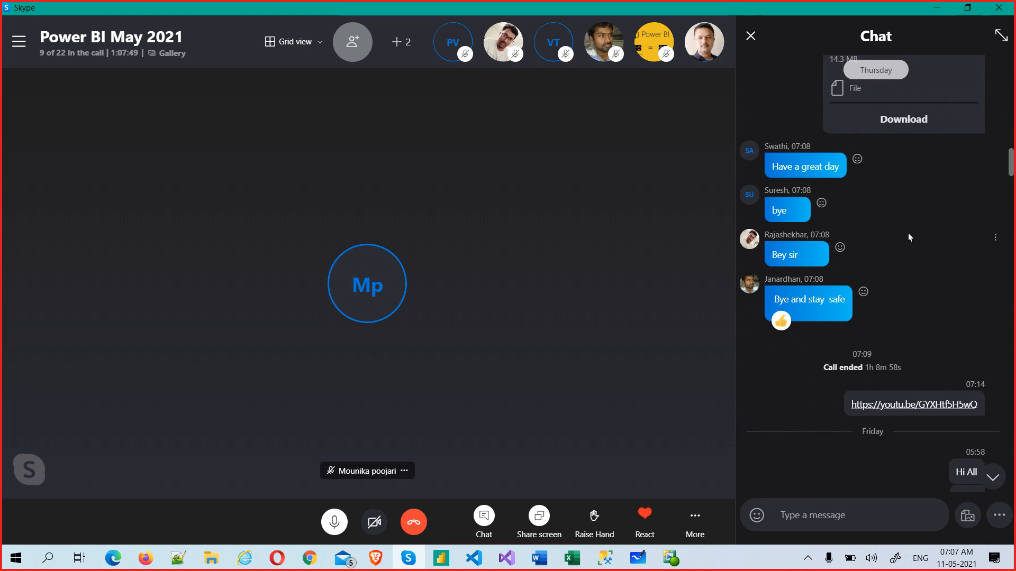
{"action": "scroll", "coordinate": [907, 232], "scroll_direction": "down", "scroll_amount": 5}
{"action": "scroll", "coordinate": [907, 231], "scroll_direction": "down", "scroll_amount": 15}
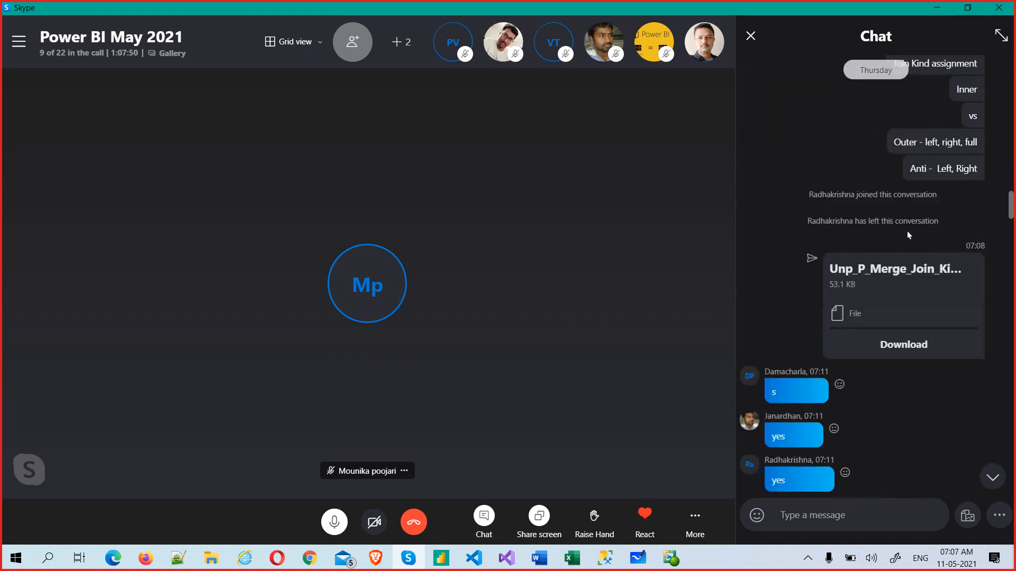
{"action": "scroll", "coordinate": [908, 230], "scroll_direction": "down", "scroll_amount": 15}
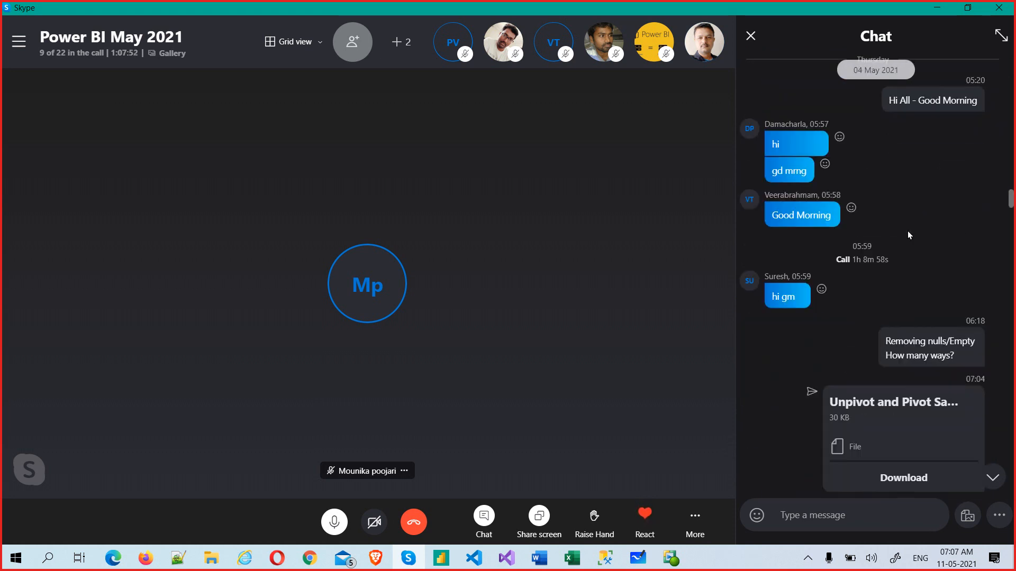
{"action": "scroll", "coordinate": [908, 236], "scroll_direction": "down", "scroll_amount": 6}
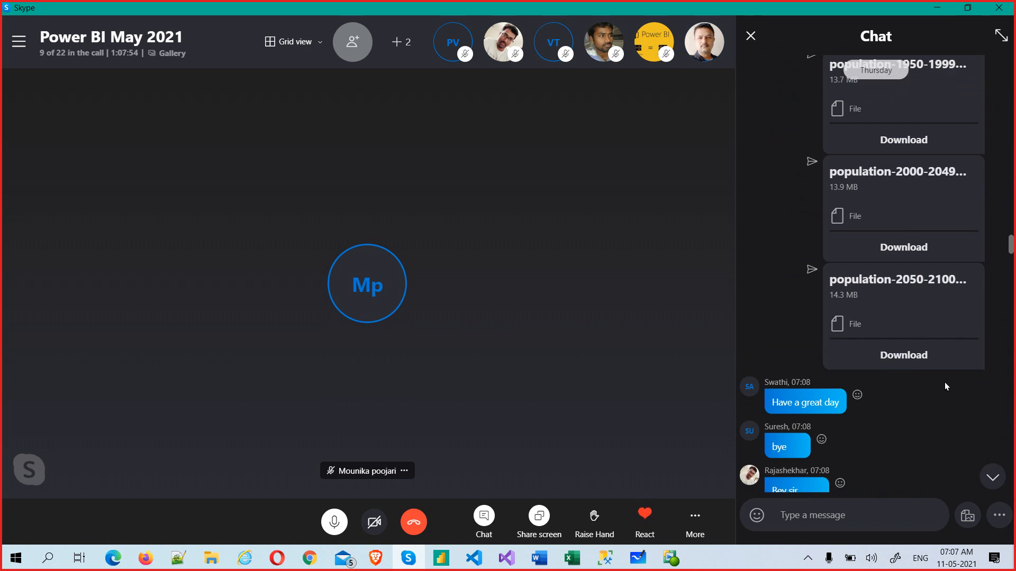
{"action": "scroll", "coordinate": [944, 385], "scroll_direction": "down", "scroll_amount": 2}
{"action": "scroll", "coordinate": [874, 508], "scroll_direction": "down", "scroll_amount": 10}
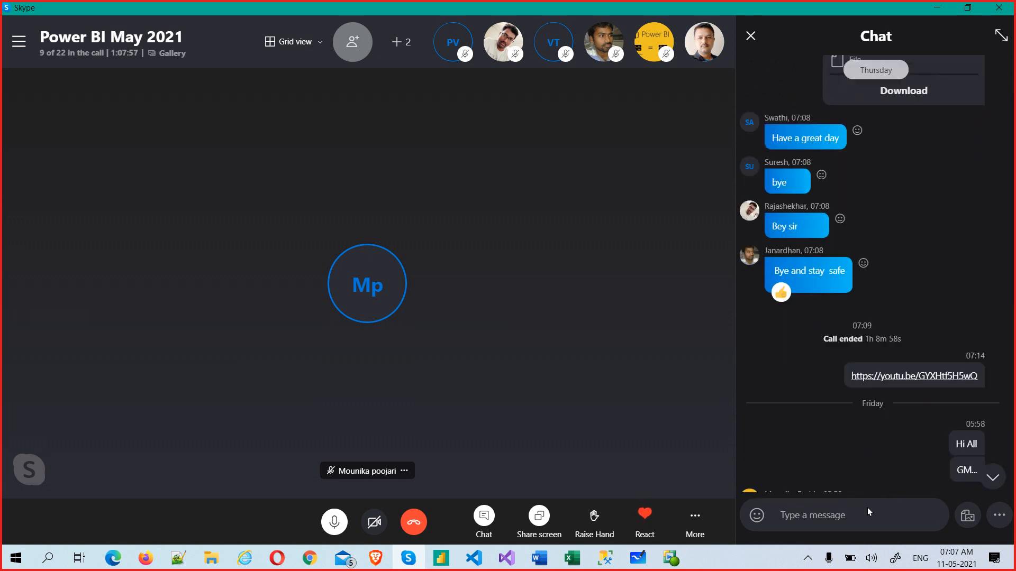
{"action": "scroll", "coordinate": [865, 507], "scroll_direction": "up", "scroll_amount": 6}
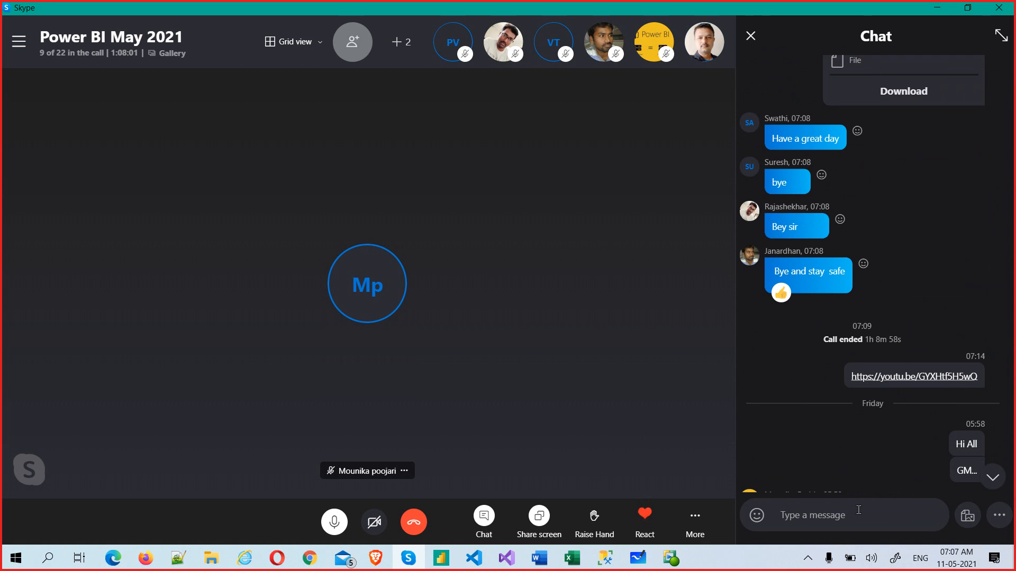
{"action": "left_click", "coordinate": [992, 478]}
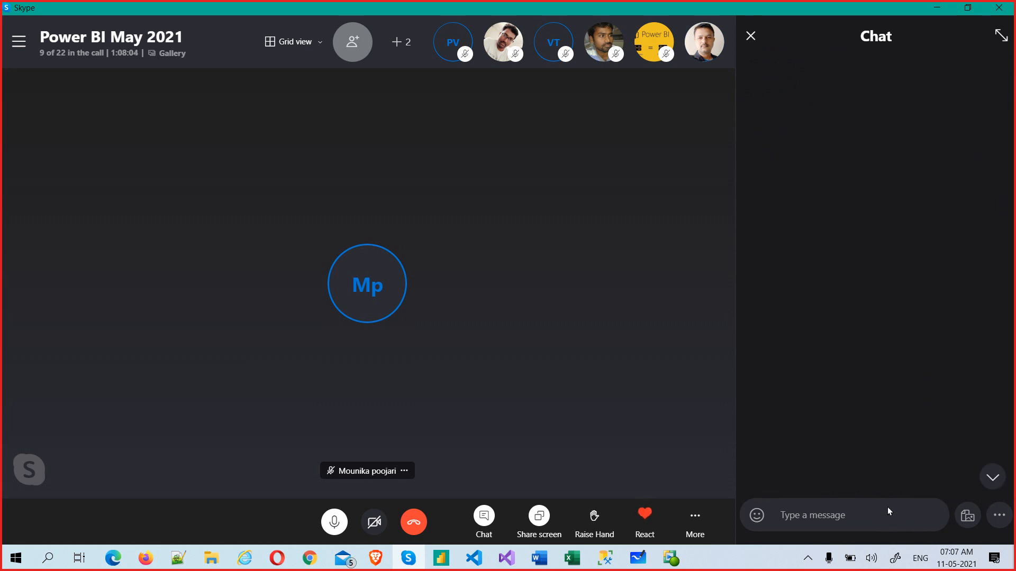
Step: Alt+Tab away from Skype back to the Power BI Notes document in Word
{"action": "key", "text": "alt+Tab"}
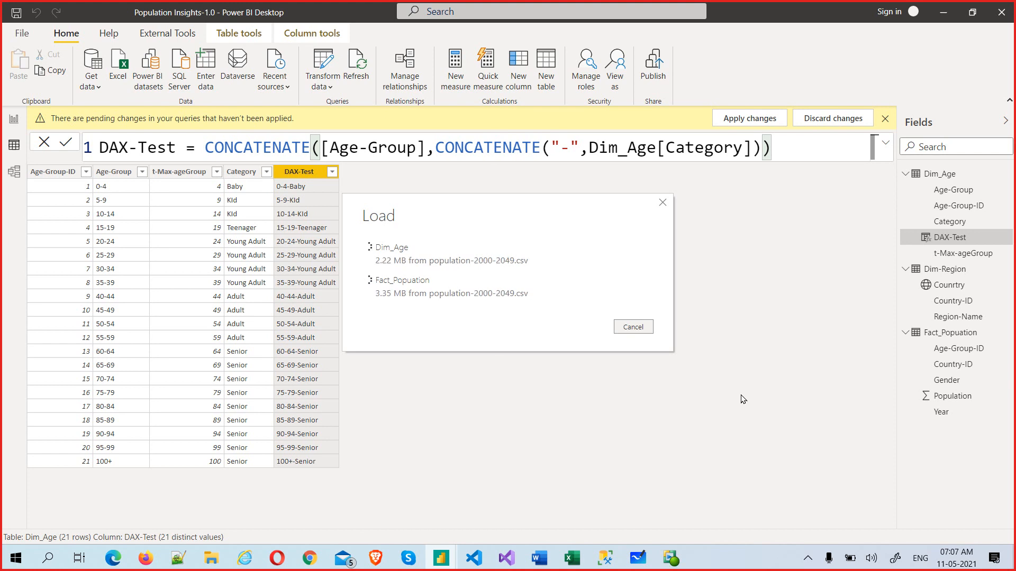
{"action": "key", "text": "alt+Tab"}
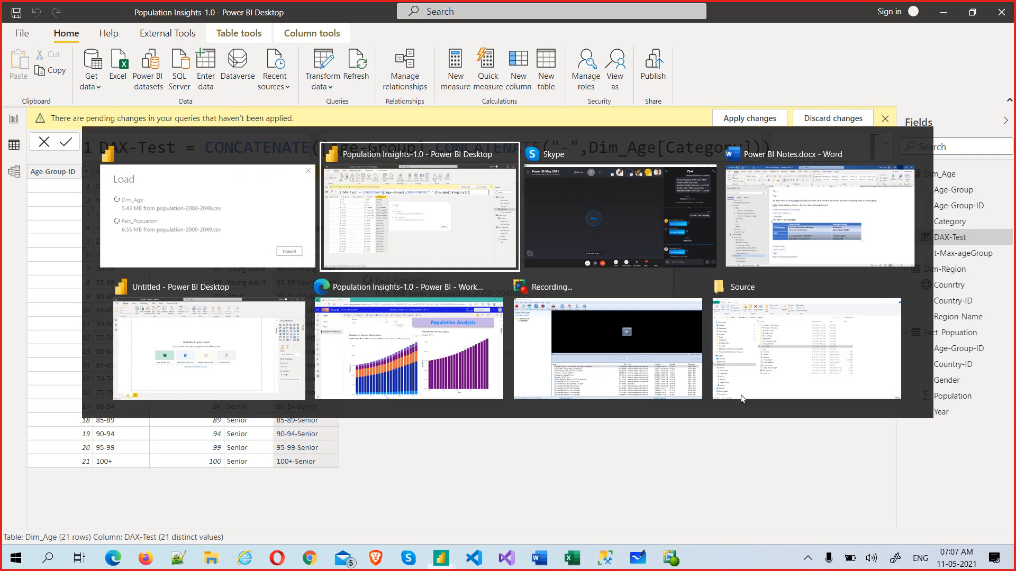
{"action": "key", "text": "Tab"}
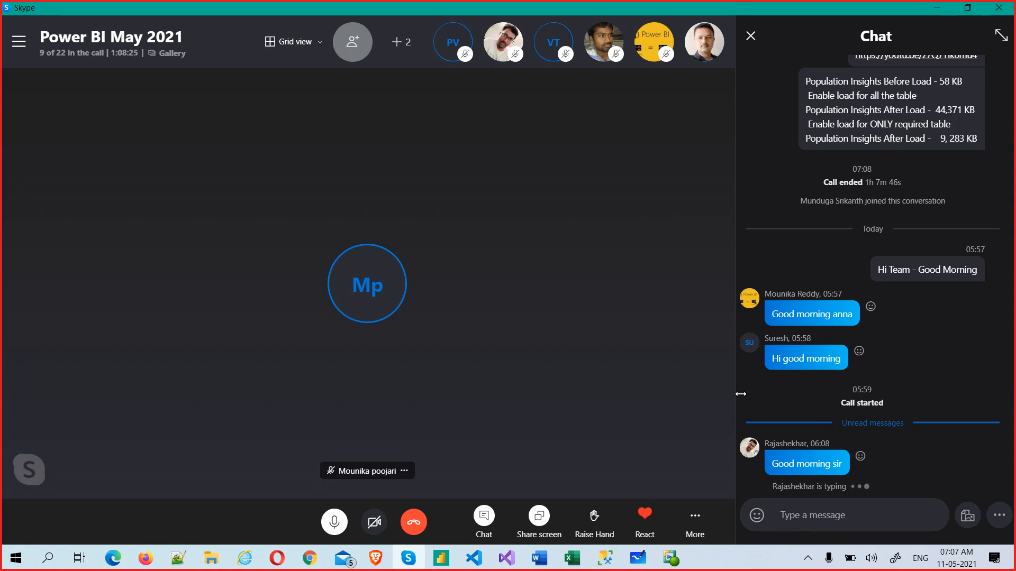
{"action": "key", "text": "alt+Tab"}
{"action": "key", "text": "alt+Tab"}
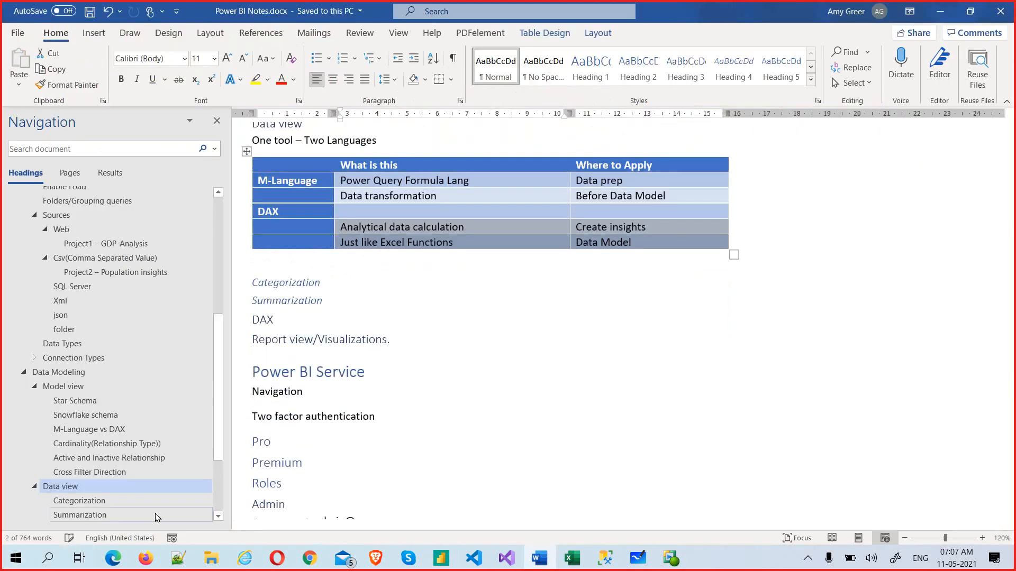
Step: Jump to Interview Questions and select questions from star vs snowflake schema through Row level security
{"action": "scroll", "coordinate": [125, 500], "scroll_direction": "down", "scroll_amount": 3}
{"action": "left_click", "coordinate": [61, 503]}
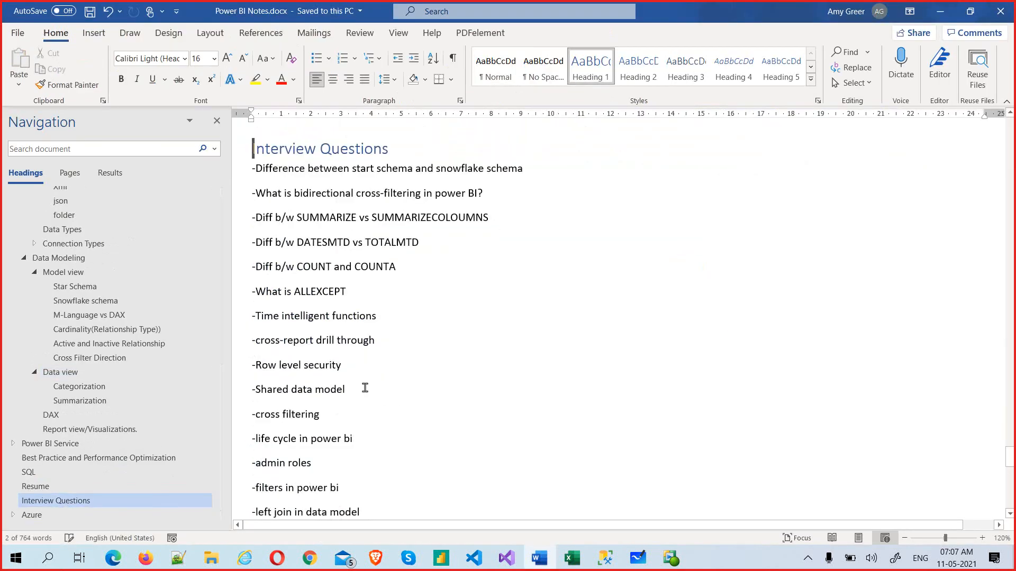
{"action": "left_click_drag", "start_coordinate": [352, 175], "coordinate": [541, 173]}
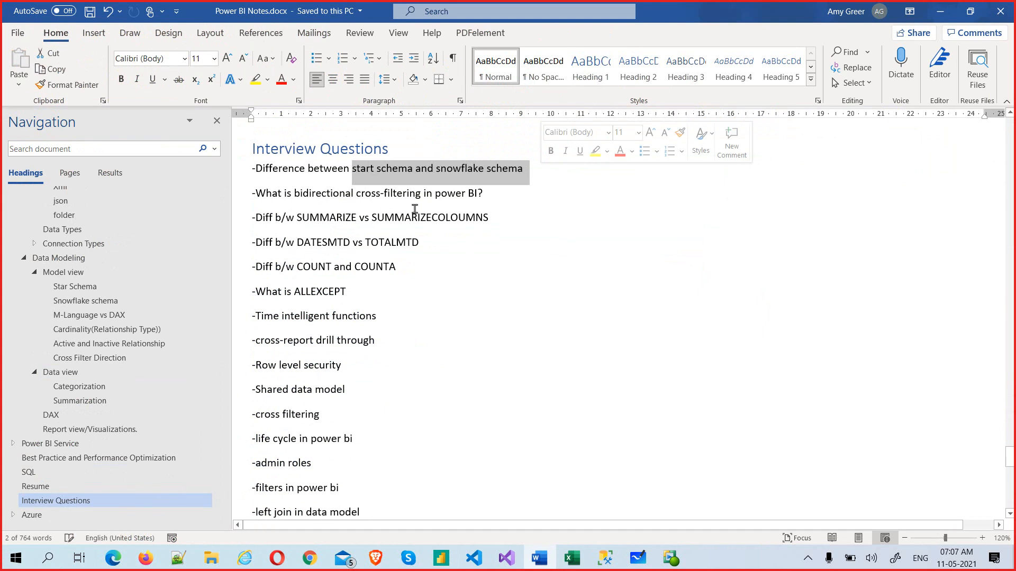
{"action": "left_click_drag", "start_coordinate": [255, 172], "coordinate": [524, 170]}
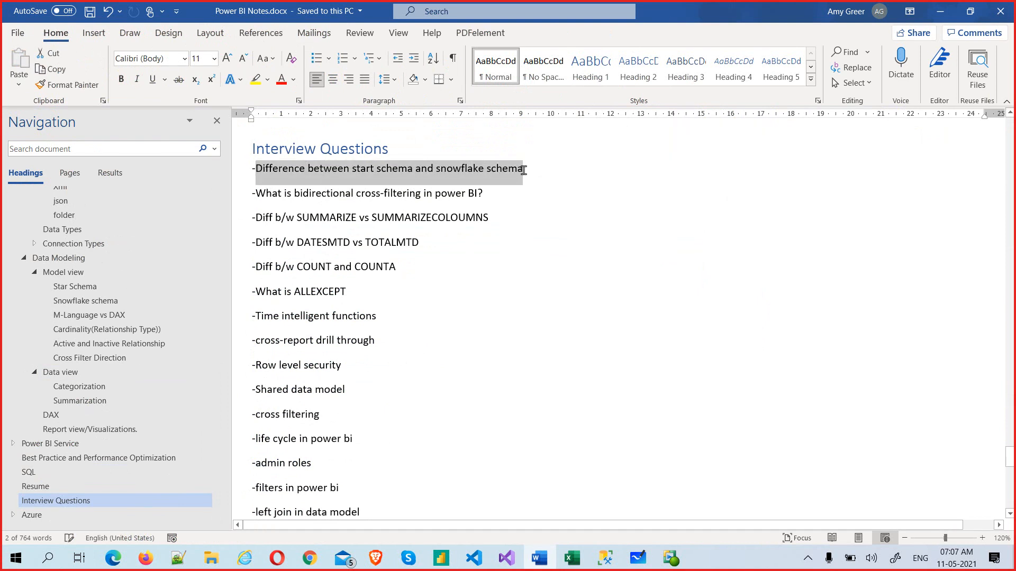
{"action": "left_click_drag", "start_coordinate": [268, 192], "coordinate": [455, 199]}
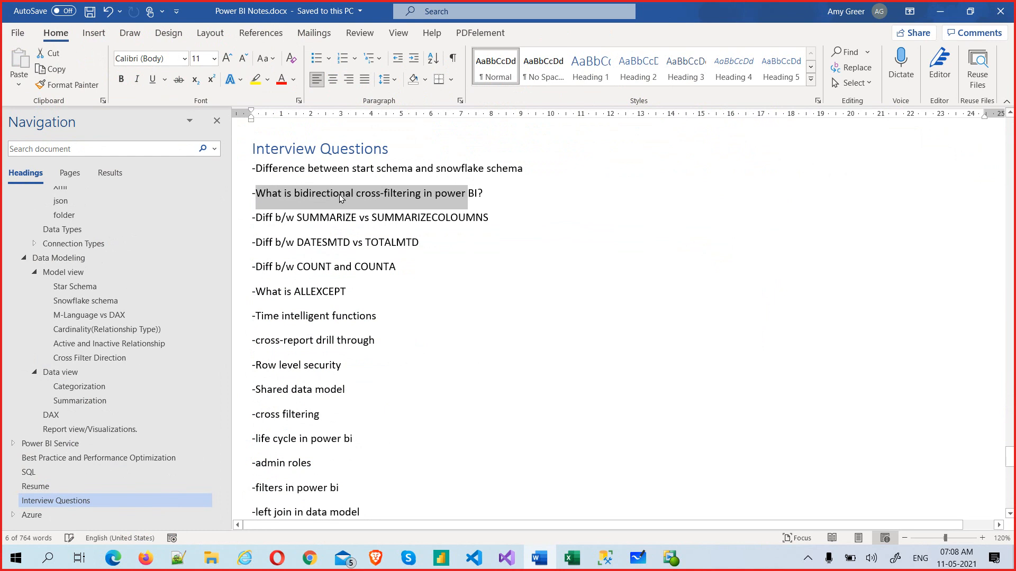
{"action": "left_click", "coordinate": [396, 218]}
{"action": "left_click_drag", "start_coordinate": [437, 249], "coordinate": [261, 217]}
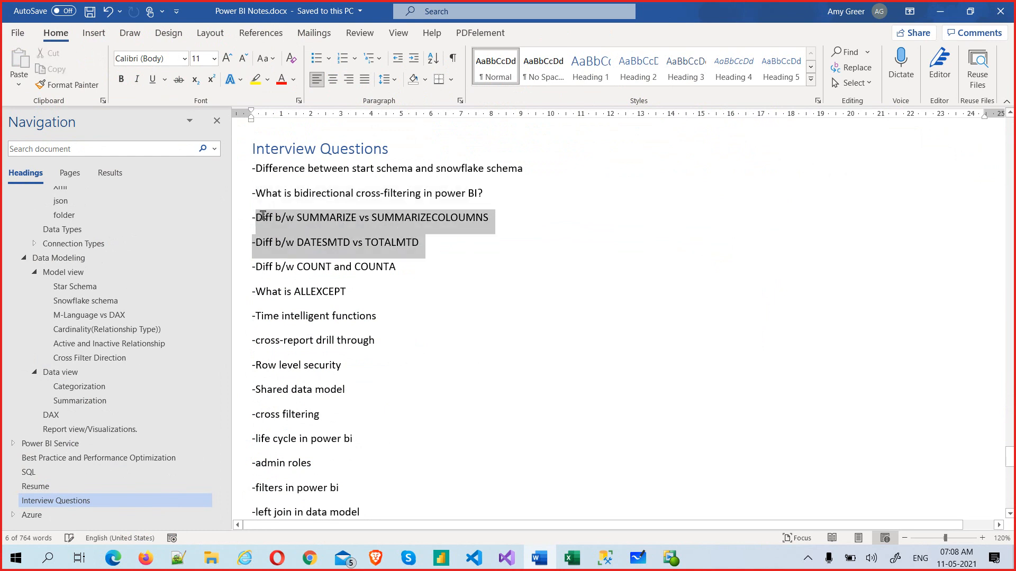
{"action": "left_click_drag", "start_coordinate": [409, 271], "coordinate": [259, 219]}
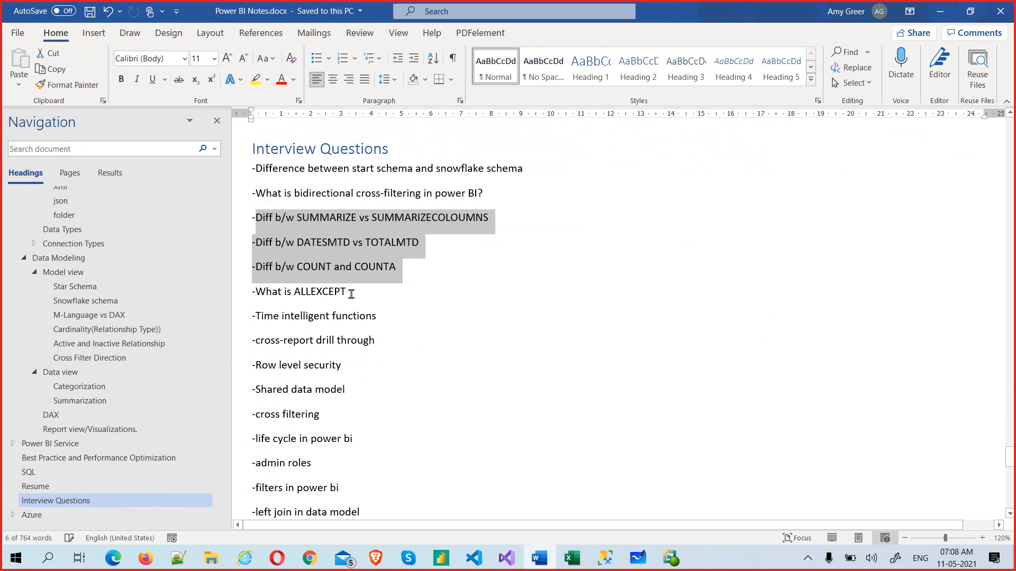
{"action": "left_click_drag", "start_coordinate": [349, 293], "coordinate": [263, 230]}
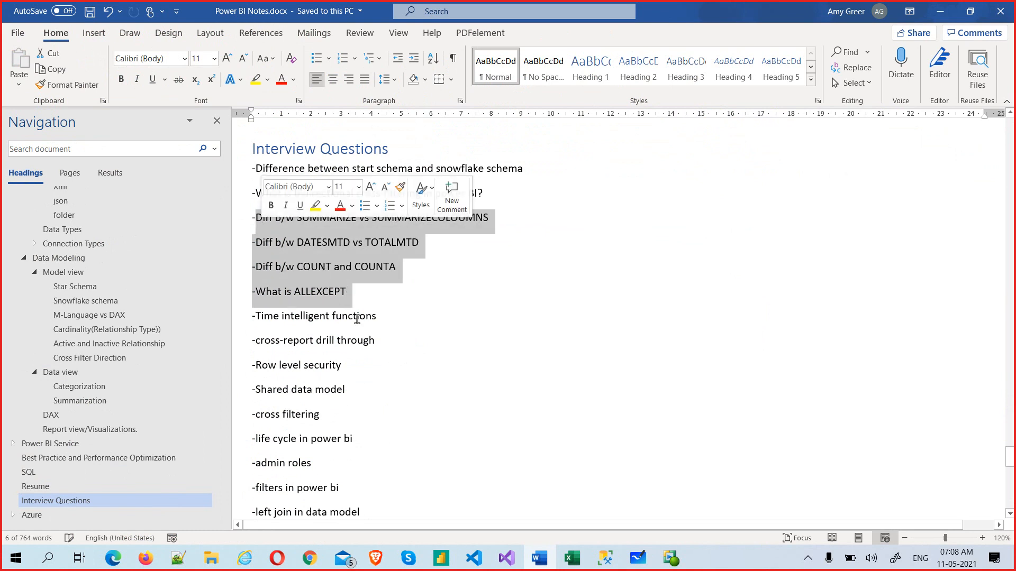
{"action": "left_click_drag", "start_coordinate": [378, 318], "coordinate": [269, 223]}
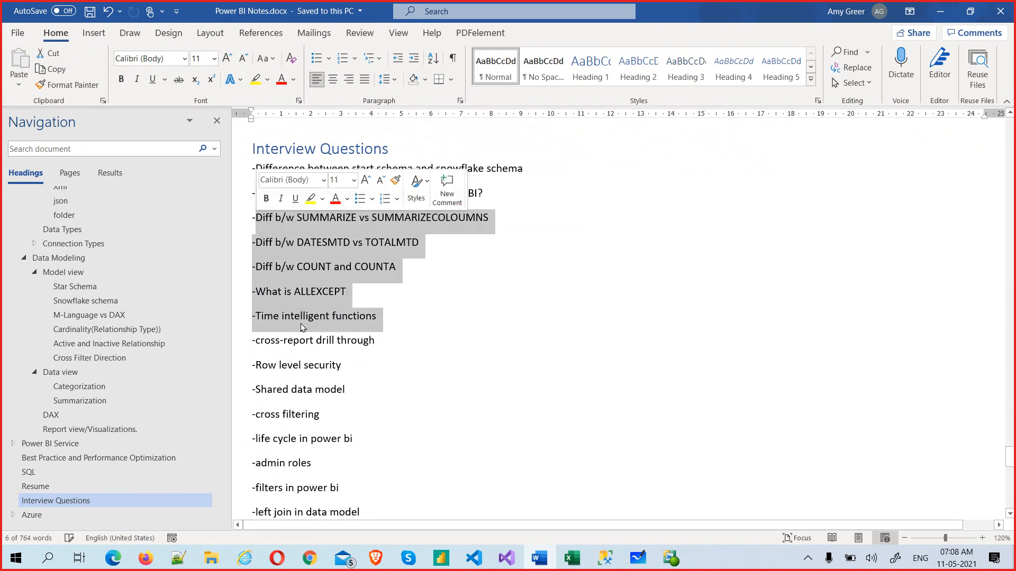
{"action": "left_click_drag", "start_coordinate": [394, 349], "coordinate": [254, 337]}
{"action": "left_click", "coordinate": [356, 374]}
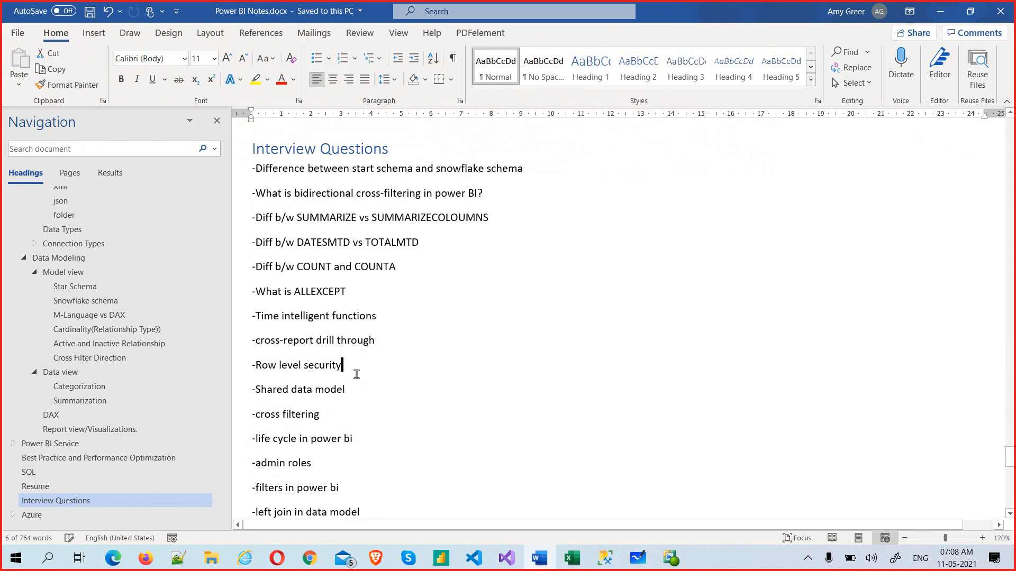
{"action": "left_click", "coordinate": [232, 365]}
{"action": "left_click", "coordinate": [355, 398]}
Step: Scroll further and select the Direct query questions through premium or pro
{"action": "scroll", "coordinate": [369, 418], "scroll_direction": "down", "scroll_amount": 5}
{"action": "scroll", "coordinate": [374, 417], "scroll_direction": "down", "scroll_amount": 8}
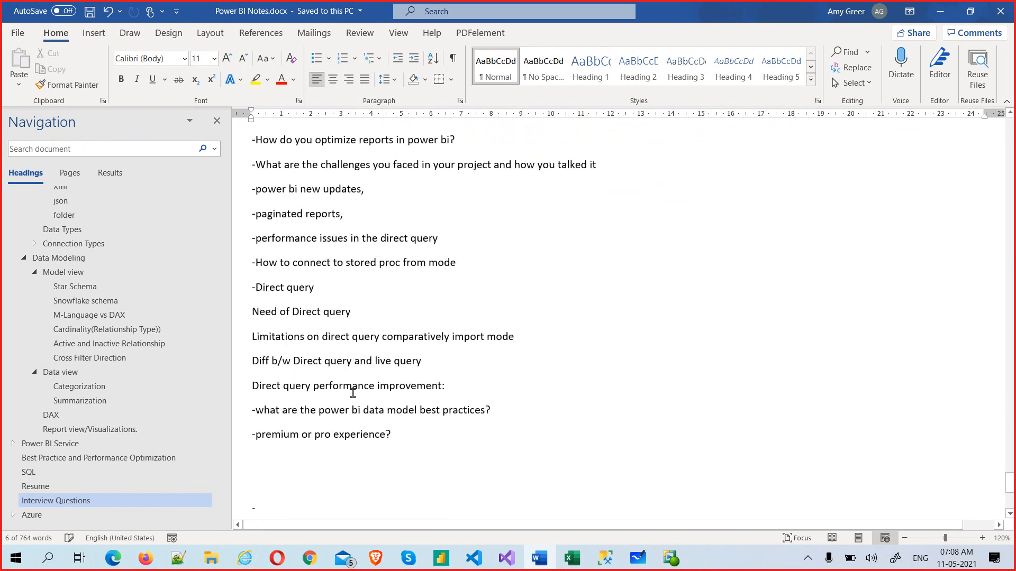
{"action": "left_click_drag", "start_coordinate": [258, 288], "coordinate": [358, 310]}
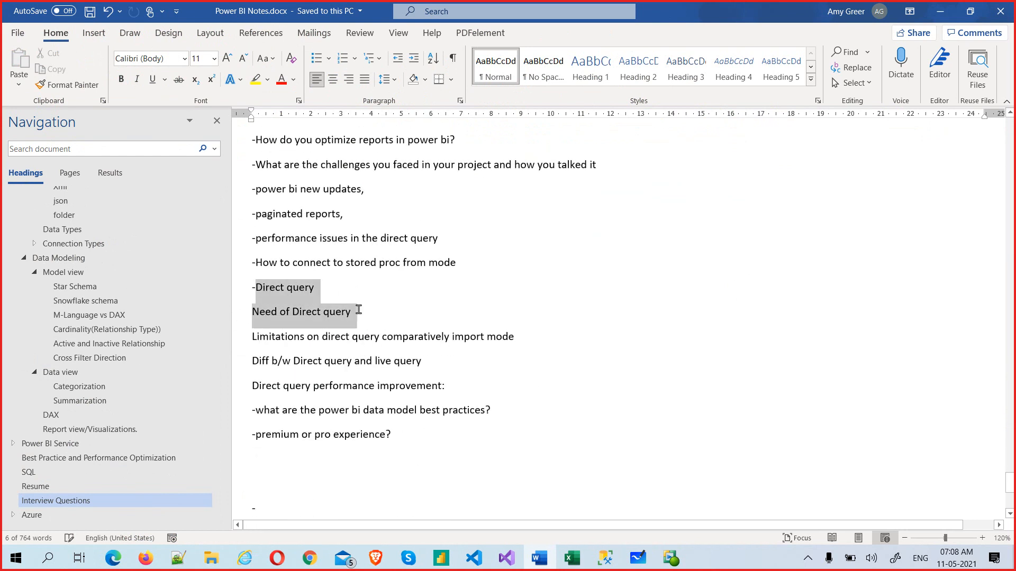
{"action": "left_click", "coordinate": [621, 389]}
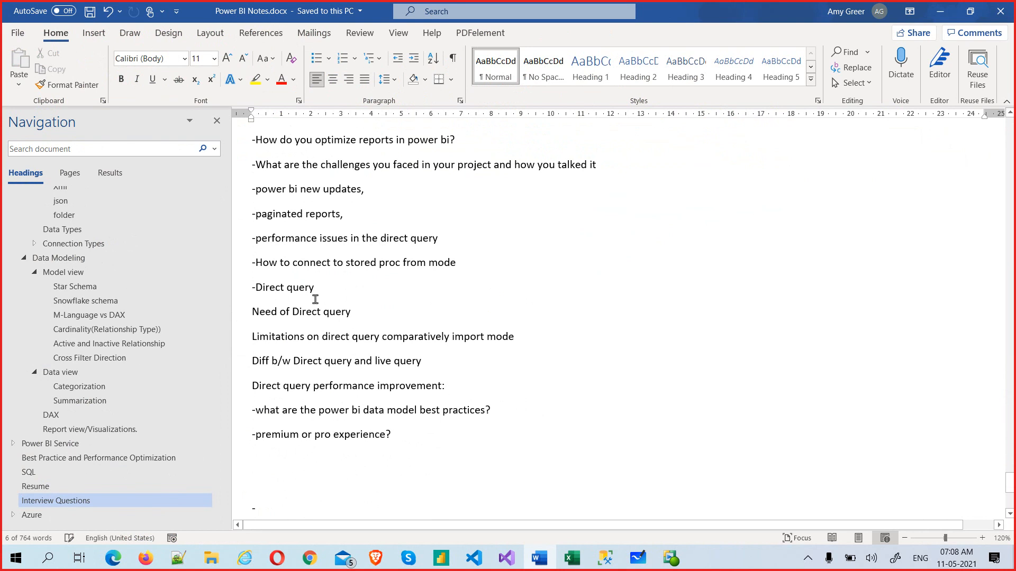
{"action": "left_click_drag", "start_coordinate": [274, 287], "coordinate": [530, 434]}
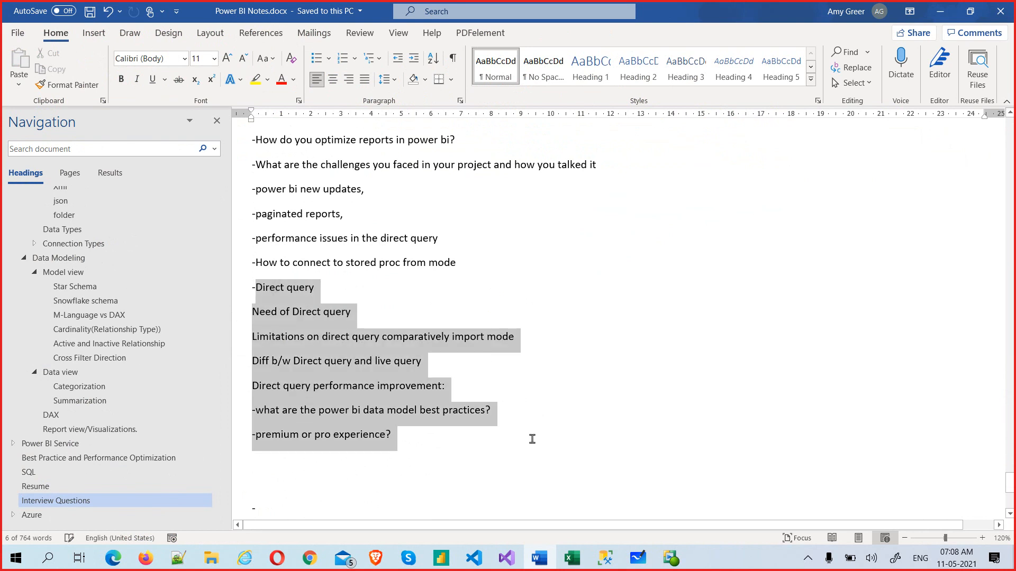
{"action": "left_click", "coordinate": [550, 440]}
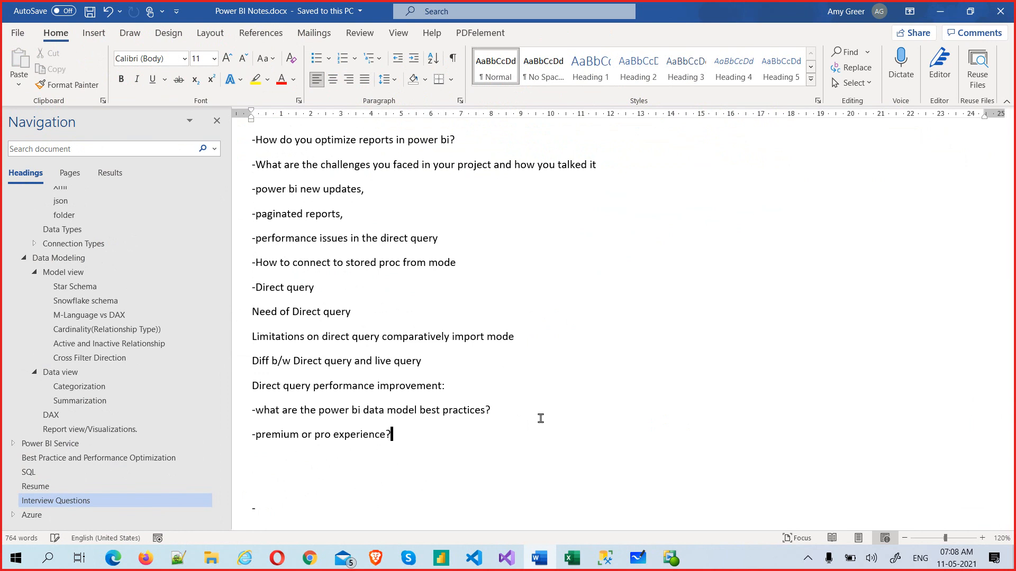
{"action": "scroll", "coordinate": [512, 396], "scroll_direction": "up", "scroll_amount": 8}
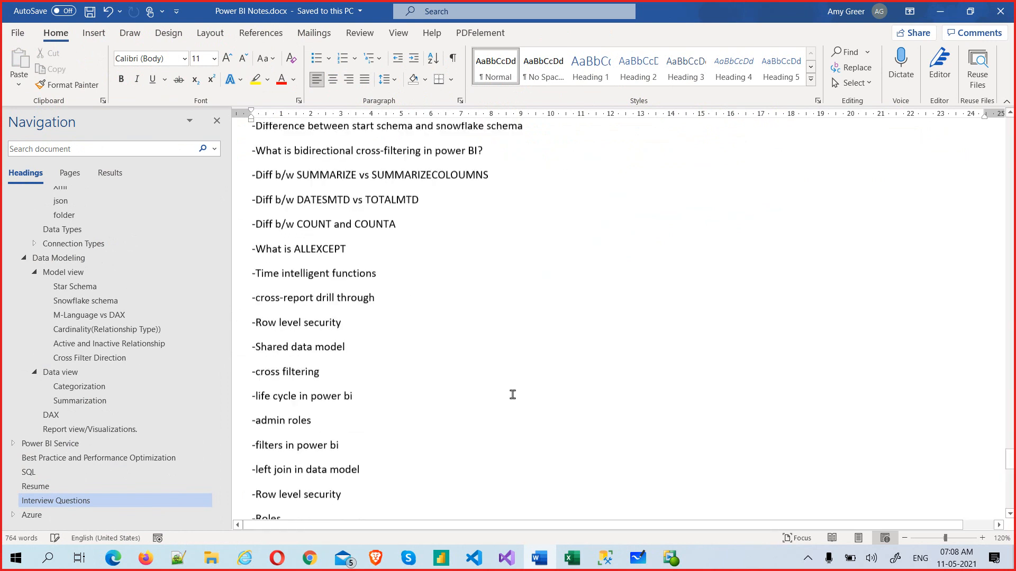
Step: Switch to the published Population Insights-1.0 report in Edge while the tables reload
{"action": "scroll", "coordinate": [512, 396], "scroll_direction": "up", "scroll_amount": 1}
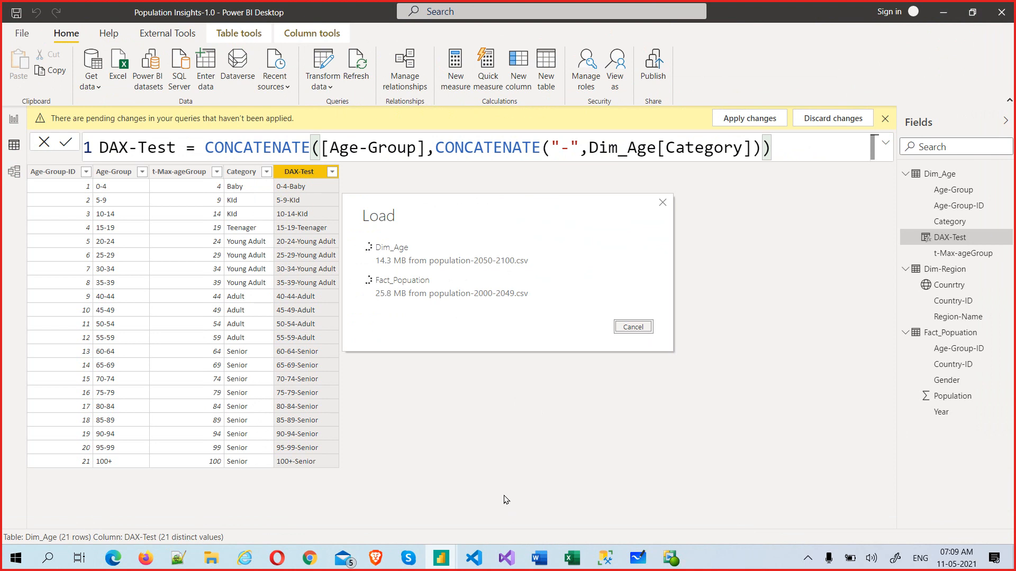
{"action": "left_click", "coordinate": [112, 565]}
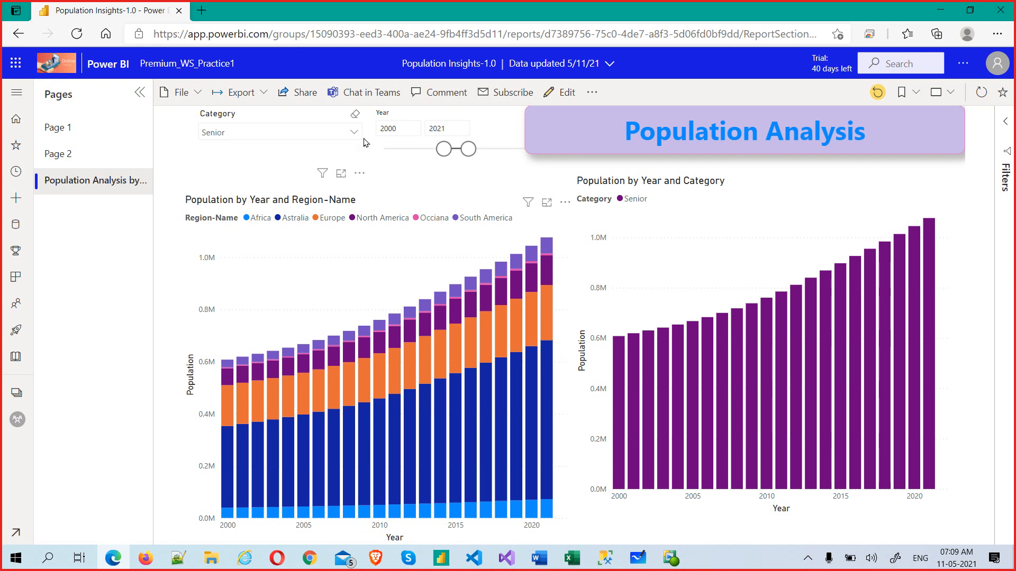
Step: Clear Senior from the Category slicer so both charts show every category, then Alt+Tab away
{"action": "left_click", "coordinate": [355, 118]}
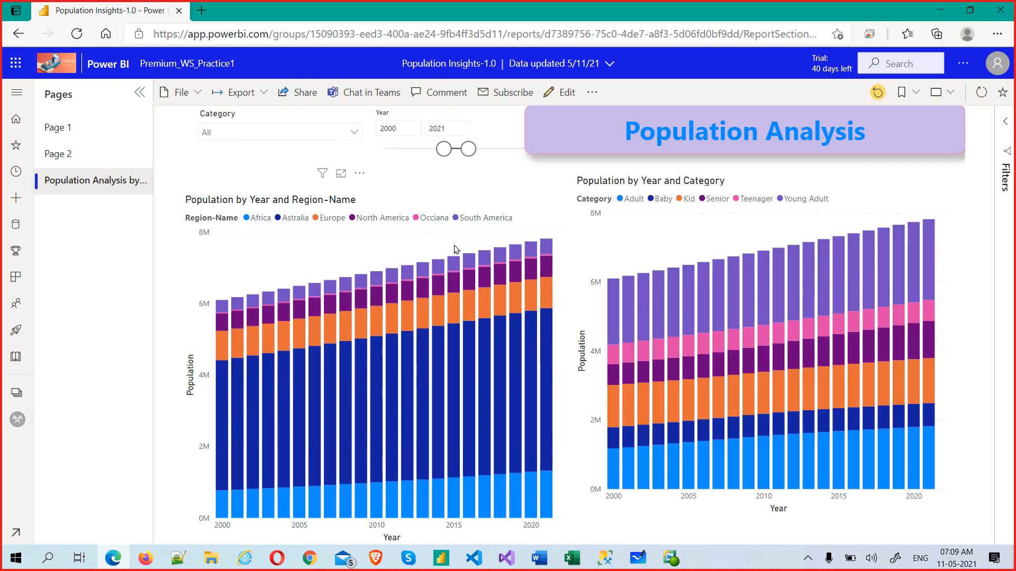
{"action": "key", "text": "alt+Tab"}
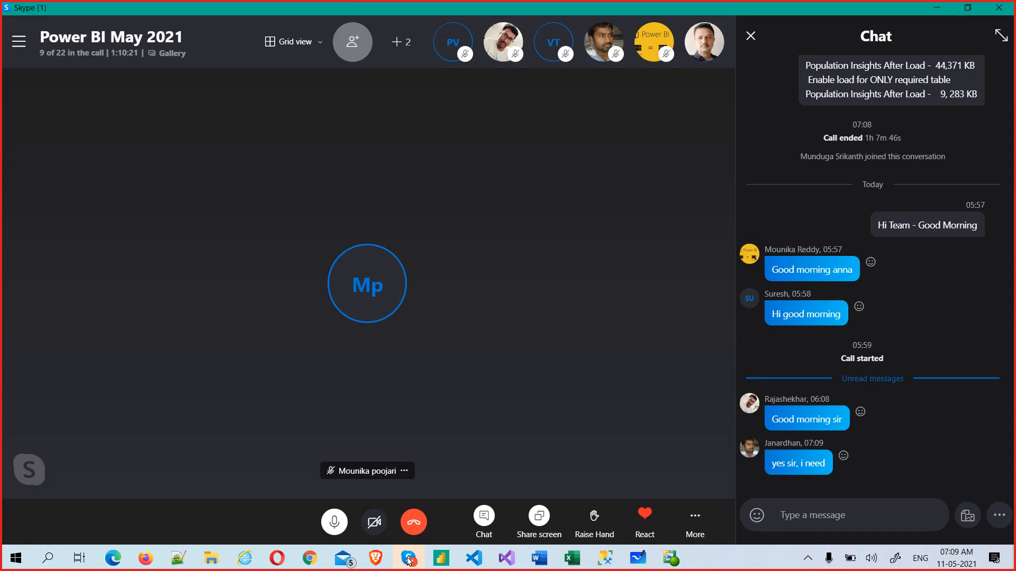
{"action": "key", "text": "alt+Tab"}
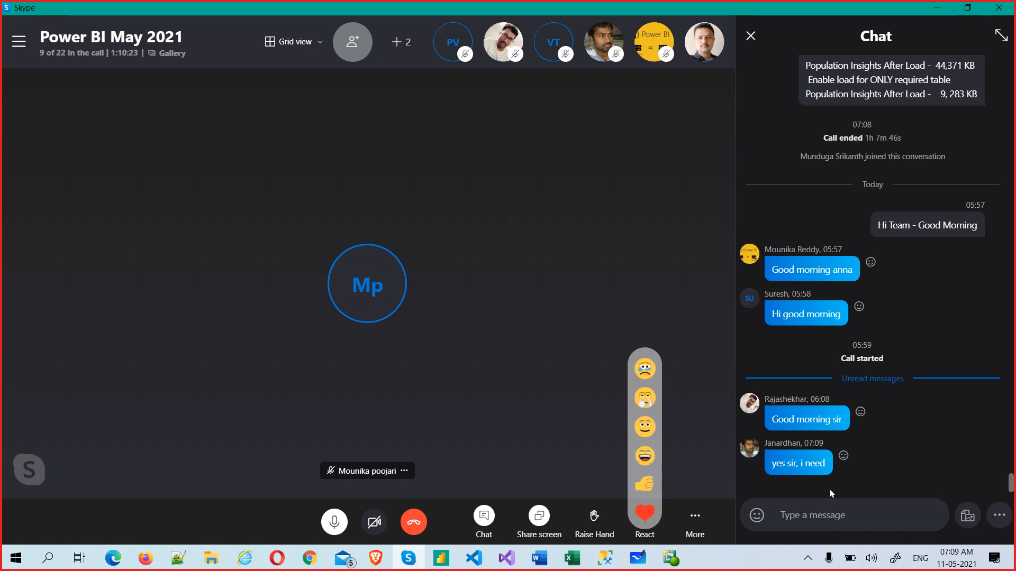
{"action": "left_click", "coordinate": [805, 518]}
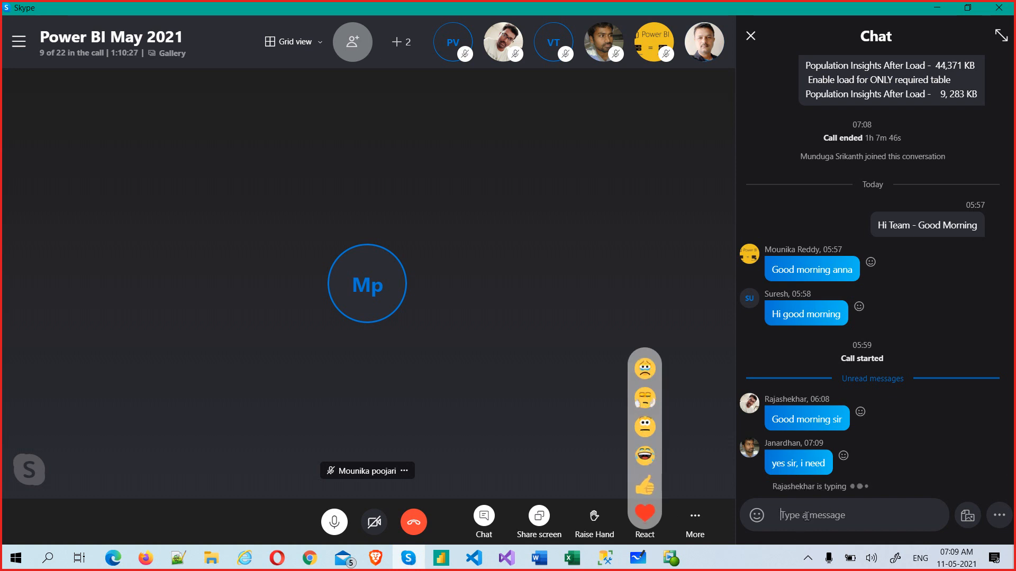
{"action": "key", "text": "alt+Tab"}
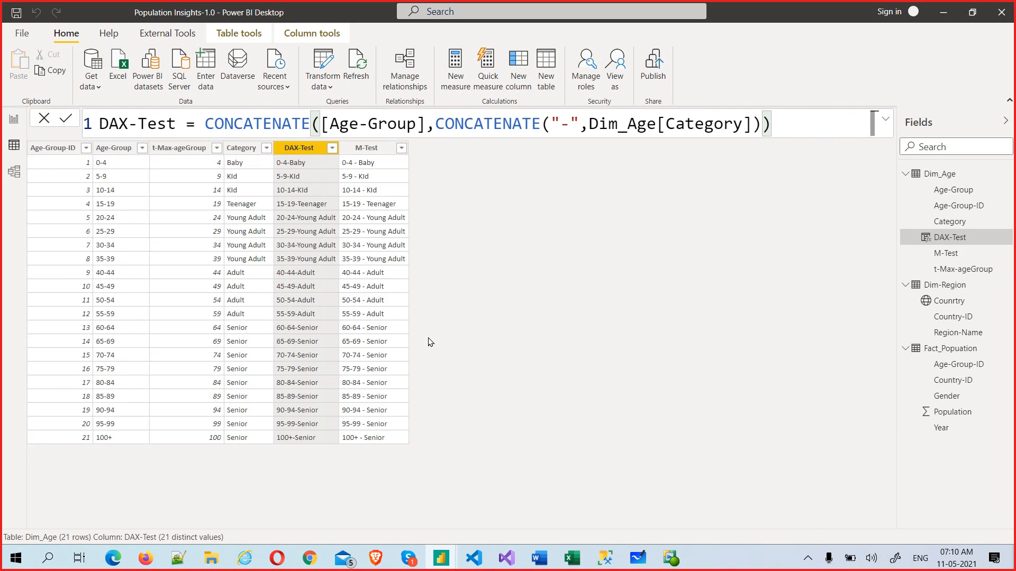
Step: With Dim_Age loaded showing M-Test beside DAX-Test, Alt+Tab over to the Skype call
{"action": "key", "text": "alt+Tab"}
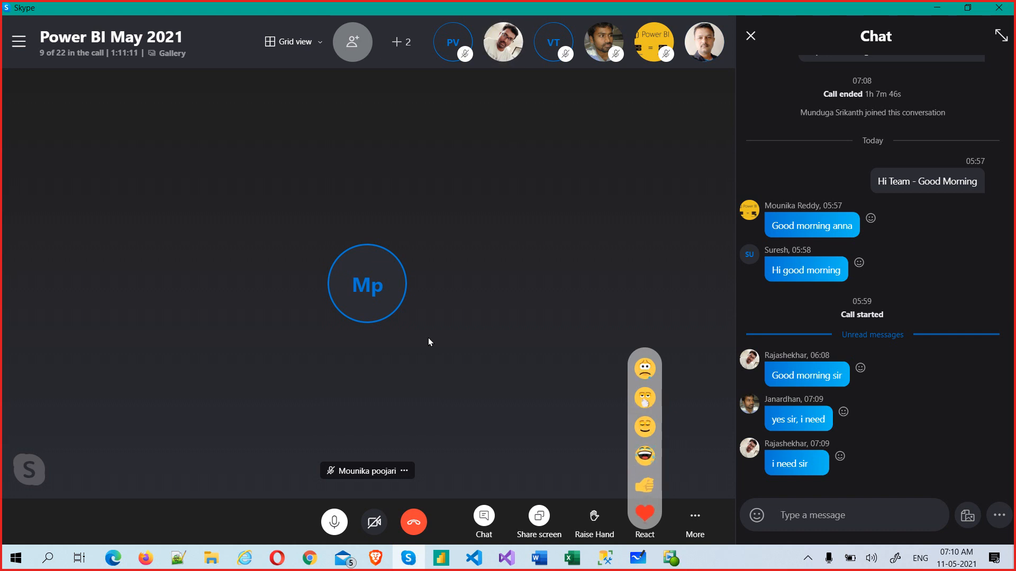
Step: Open the student's one-on-one chat from Recent Chats and scroll back through its history
{"action": "left_click", "coordinate": [19, 41]}
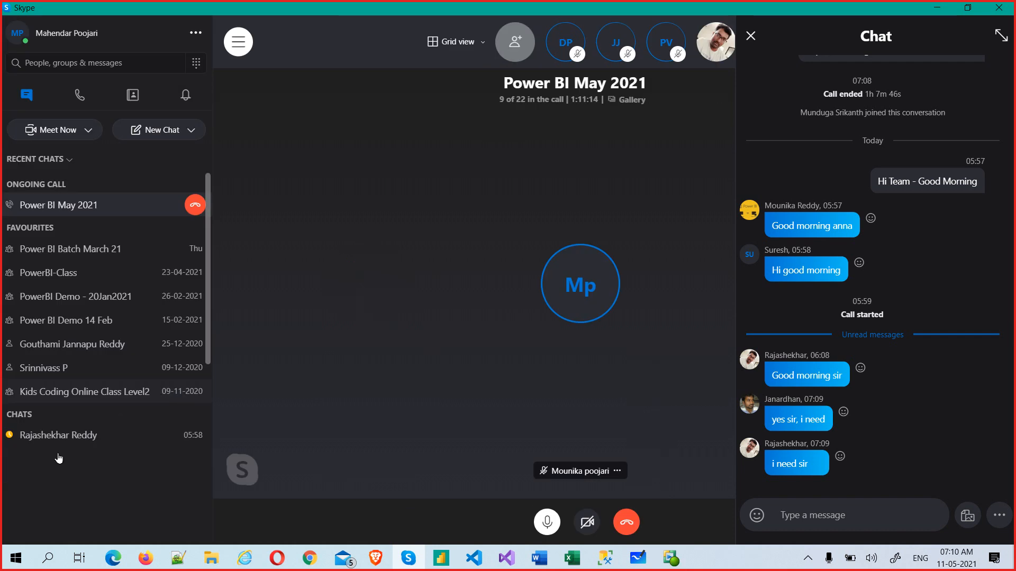
{"action": "scroll", "coordinate": [79, 439], "scroll_direction": "down", "scroll_amount": 3}
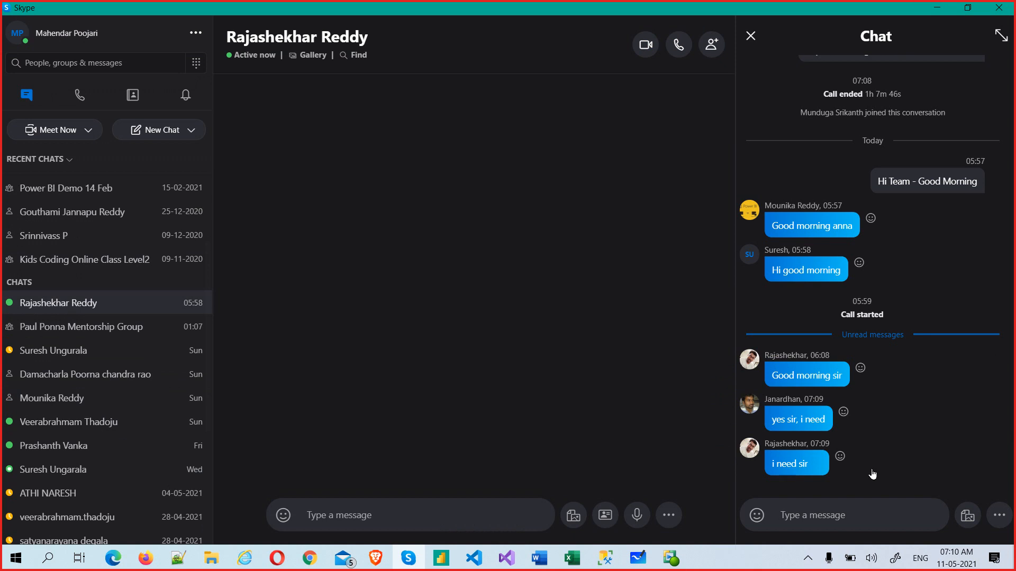
{"action": "scroll", "coordinate": [698, 418], "scroll_direction": "up", "scroll_amount": 5}
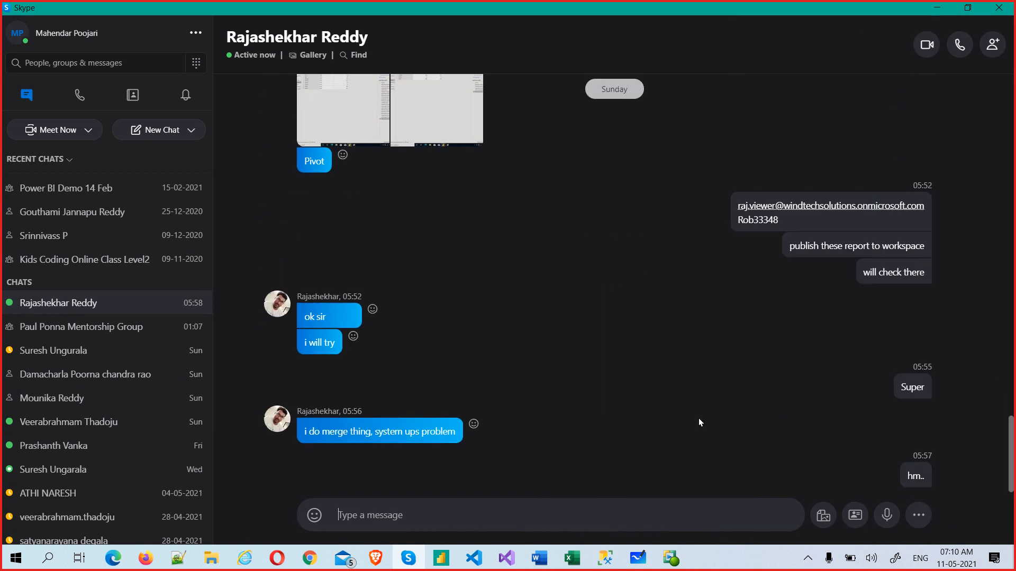
{"action": "scroll", "coordinate": [699, 418], "scroll_direction": "up", "scroll_amount": 6}
{"action": "scroll", "coordinate": [698, 417], "scroll_direction": "up", "scroll_amount": 4}
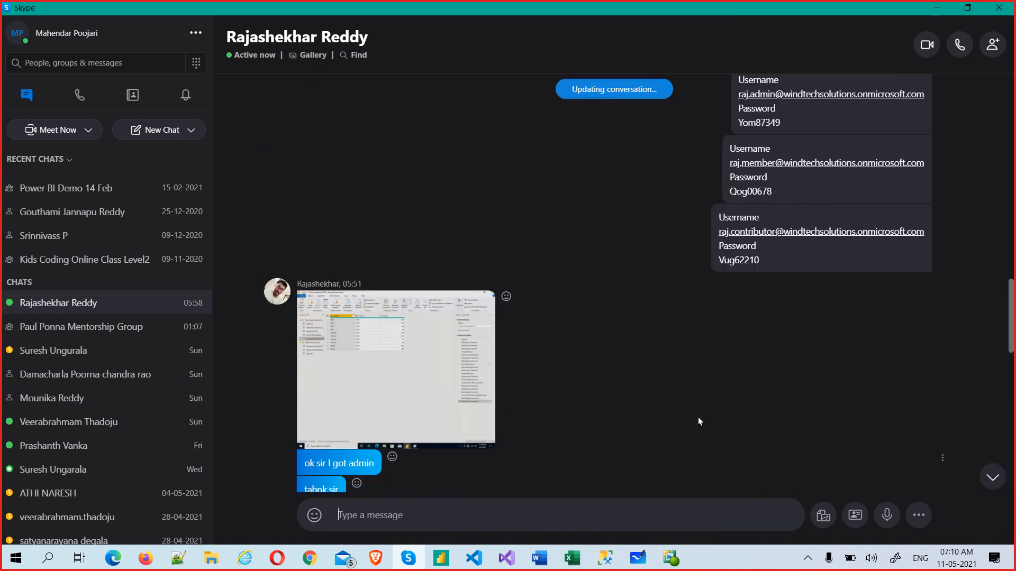
Step: Select the three shared account login messages and review the surrounding conversation
{"action": "left_click_drag", "start_coordinate": [739, 239], "coordinate": [768, 419]}
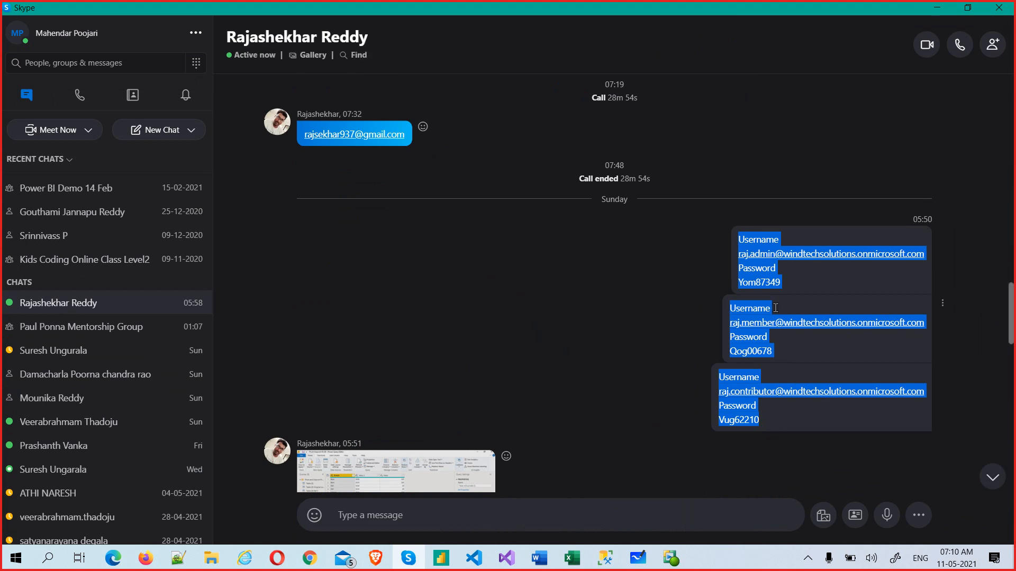
{"action": "scroll", "coordinate": [798, 373], "scroll_direction": "down", "scroll_amount": 12}
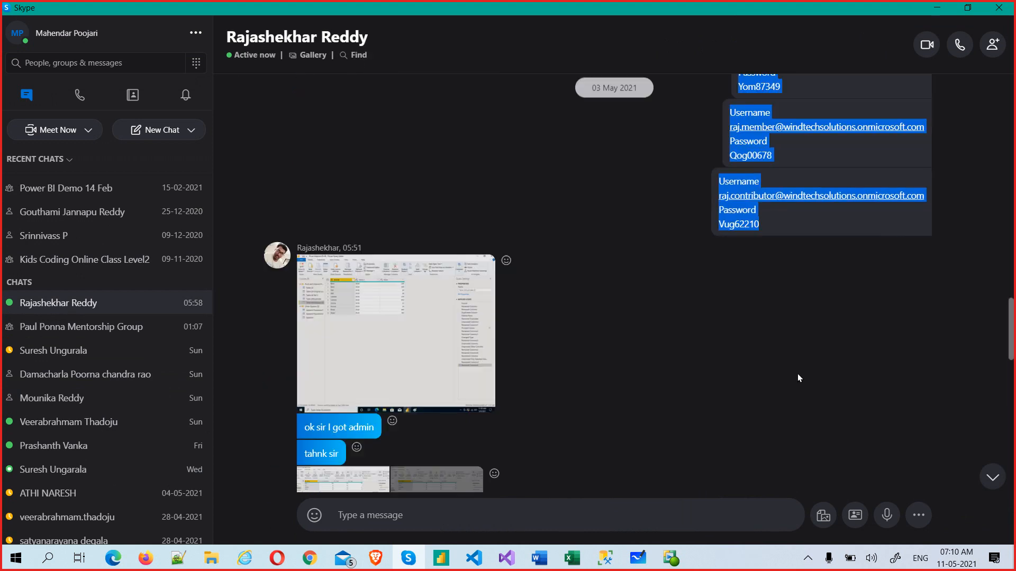
{"action": "scroll", "coordinate": [793, 373], "scroll_direction": "up", "scroll_amount": 3}
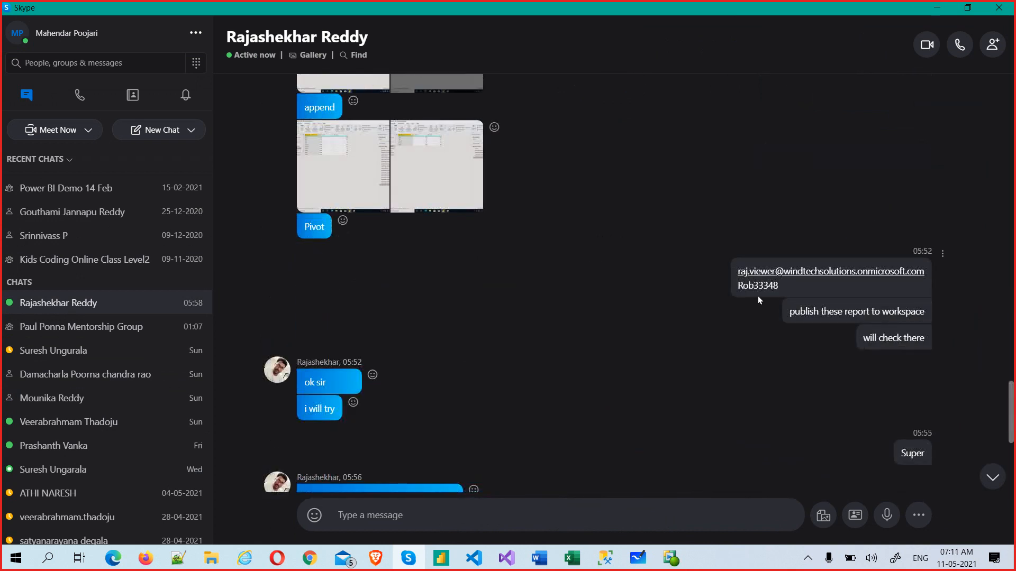
{"action": "scroll", "coordinate": [726, 339], "scroll_direction": "up", "scroll_amount": 8}
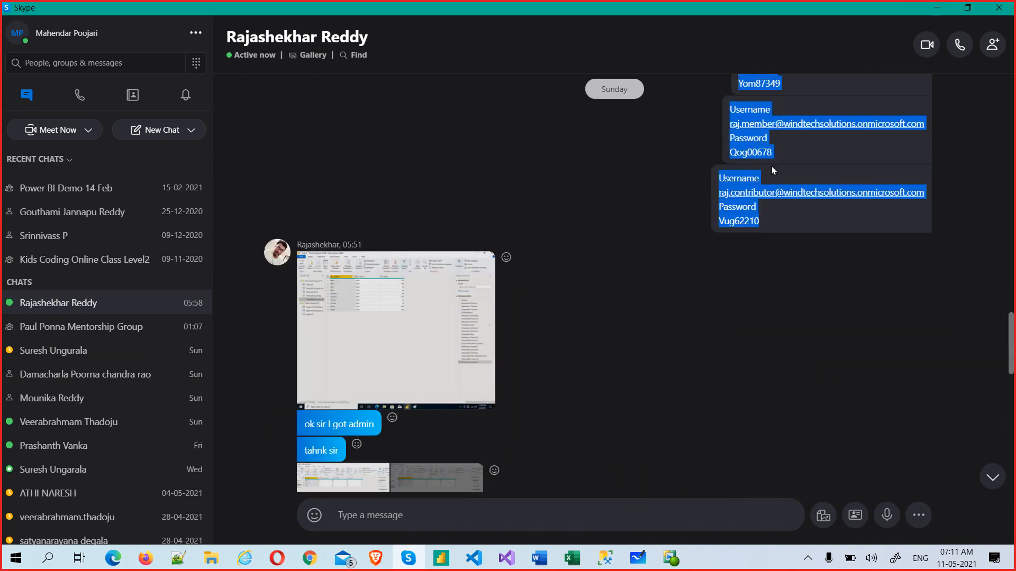
{"action": "scroll", "coordinate": [764, 446], "scroll_direction": "down", "scroll_amount": 9}
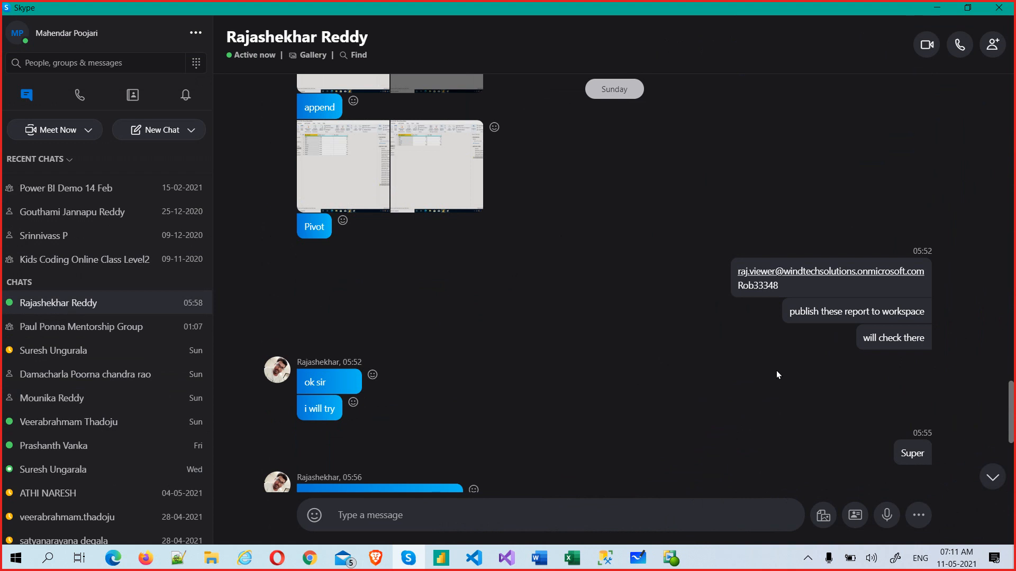
{"action": "scroll", "coordinate": [766, 437], "scroll_direction": "down", "scroll_amount": 6}
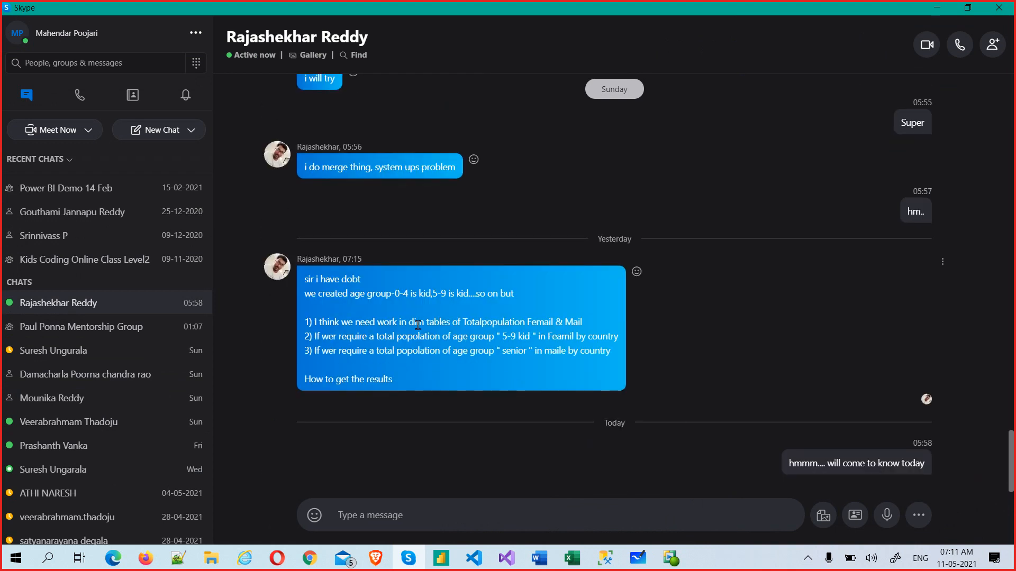
Step: Highlight the questions in the 07:15 message and pick out the word Totalpopulation
{"action": "left_click_drag", "start_coordinate": [417, 325], "coordinate": [588, 353]}
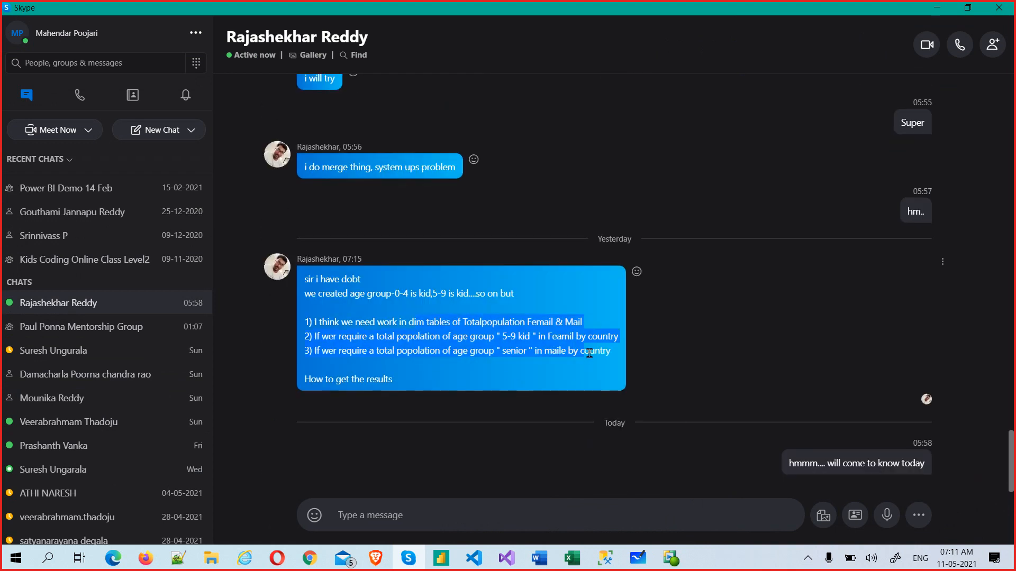
{"action": "left_click", "coordinate": [473, 324]}
{"action": "double_click", "coordinate": [501, 323]}
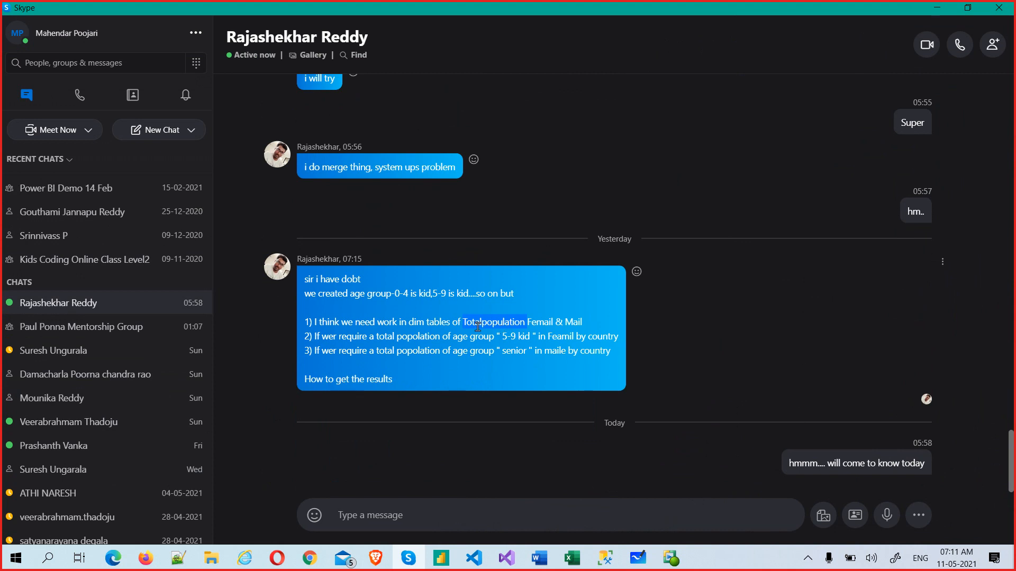
{"action": "left_click", "coordinate": [308, 321]}
Step: Highlight the first, second and third questions line by line, then return to Power BI Desktop
{"action": "left_click_drag", "start_coordinate": [307, 321], "coordinate": [525, 323]}
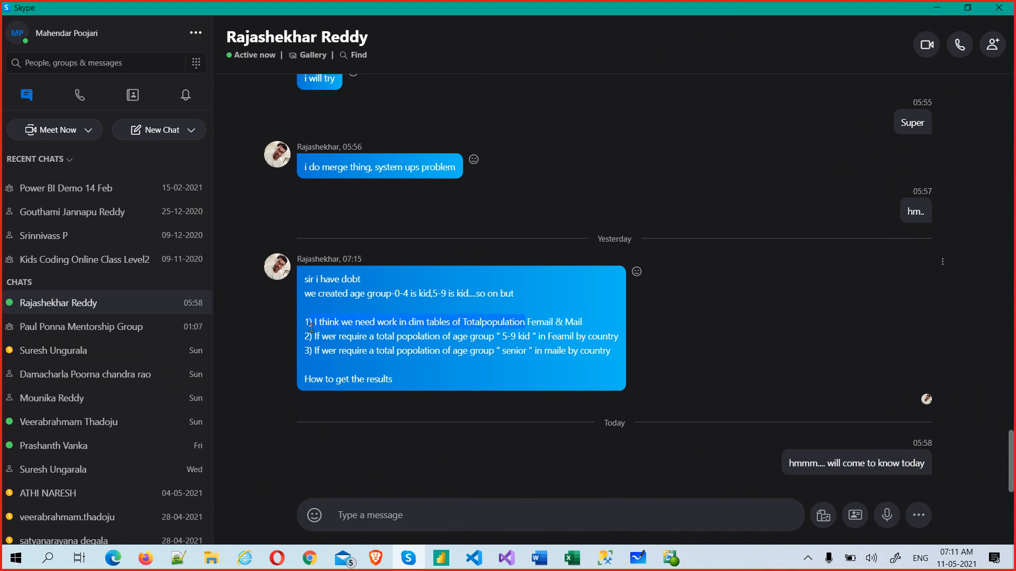
{"action": "left_click_drag", "start_coordinate": [599, 327], "coordinate": [307, 322]}
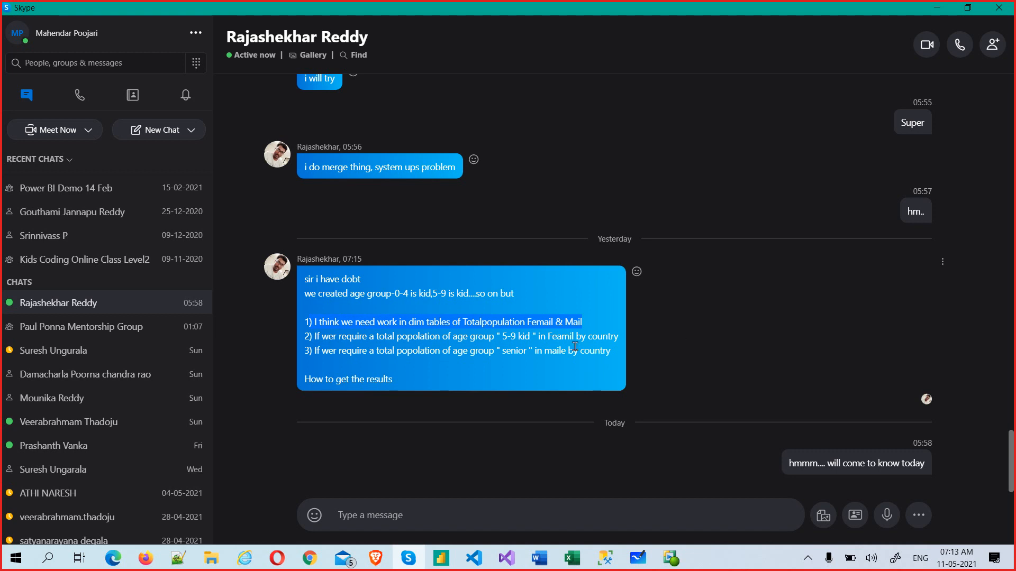
{"action": "left_click_drag", "start_coordinate": [382, 337], "coordinate": [607, 366]}
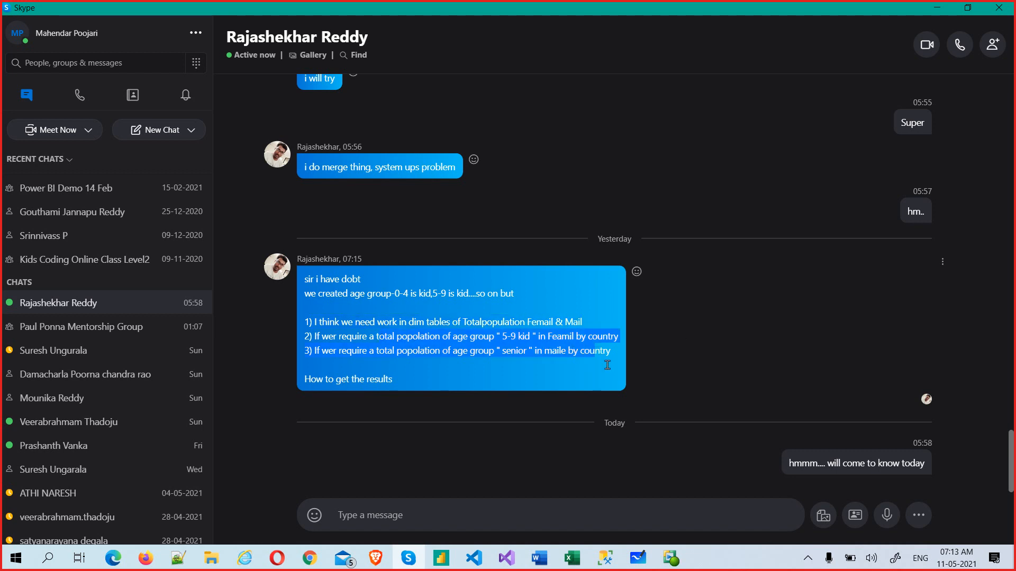
{"action": "key", "text": "alt+Tab"}
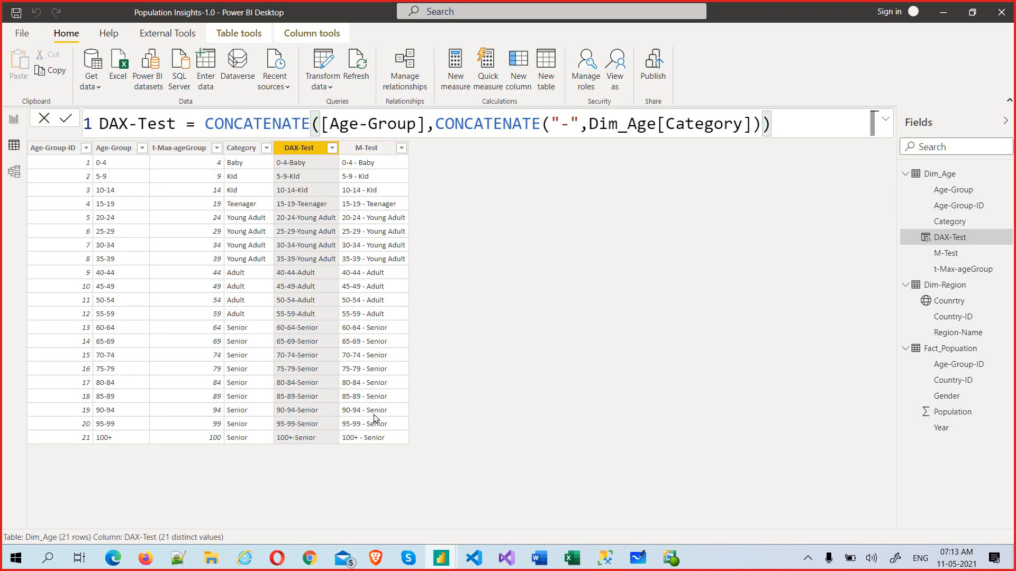
Step: Bring the screen recorder window, listing saved .wmv class videos, in front of Power BI Desktop
{"action": "key", "text": "alt+Tab"}
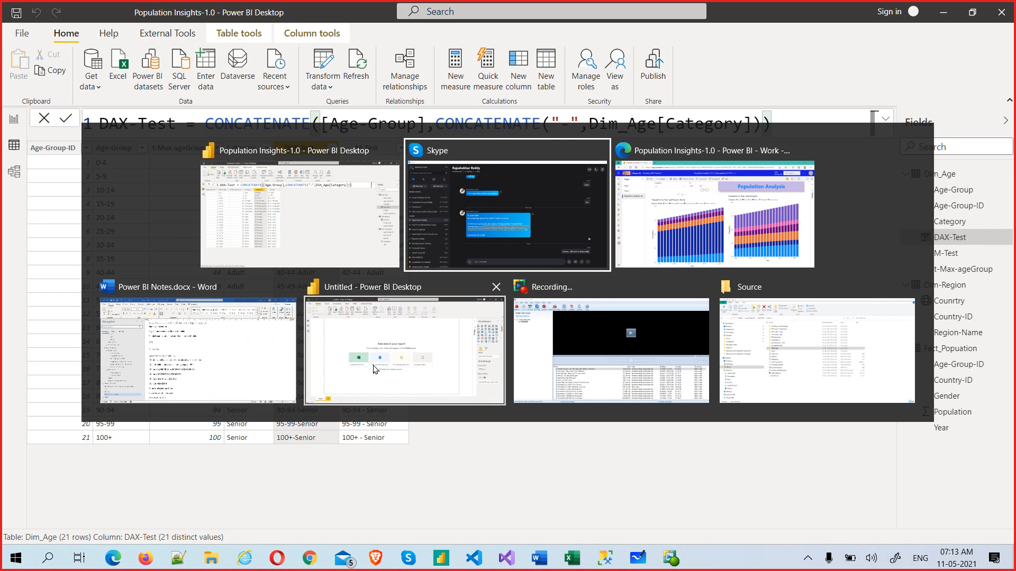
{"action": "key", "text": "alt+shift+Tab"}
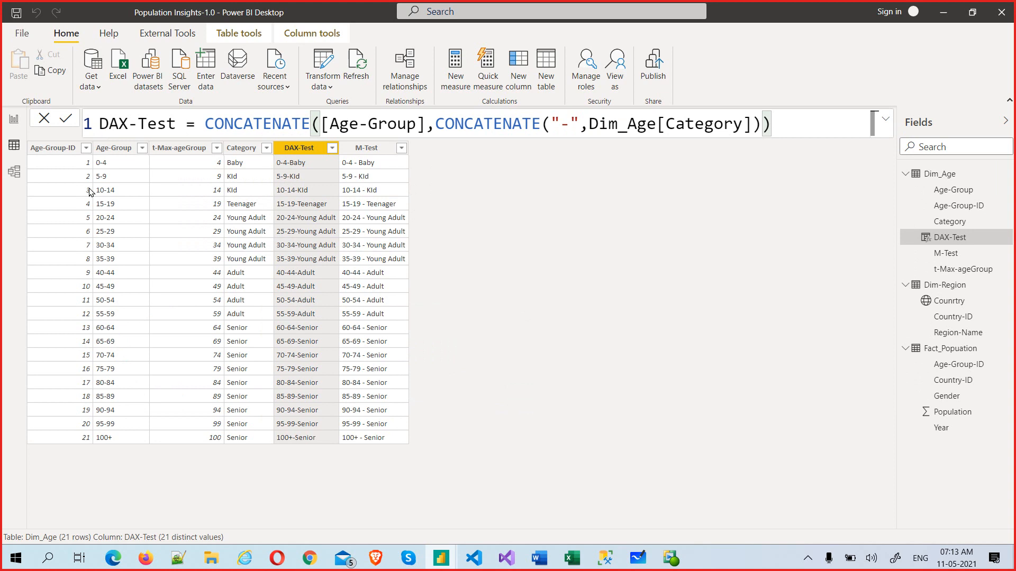
{"action": "left_click", "coordinate": [670, 558]}
{"action": "left_click", "coordinate": [22, 48]}
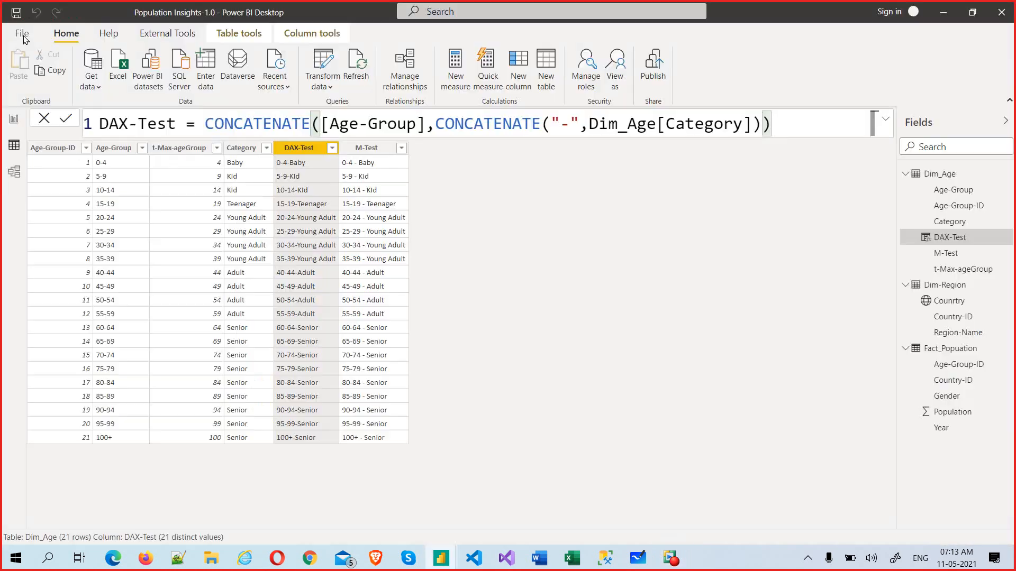
{"action": "left_click", "coordinate": [671, 558]}
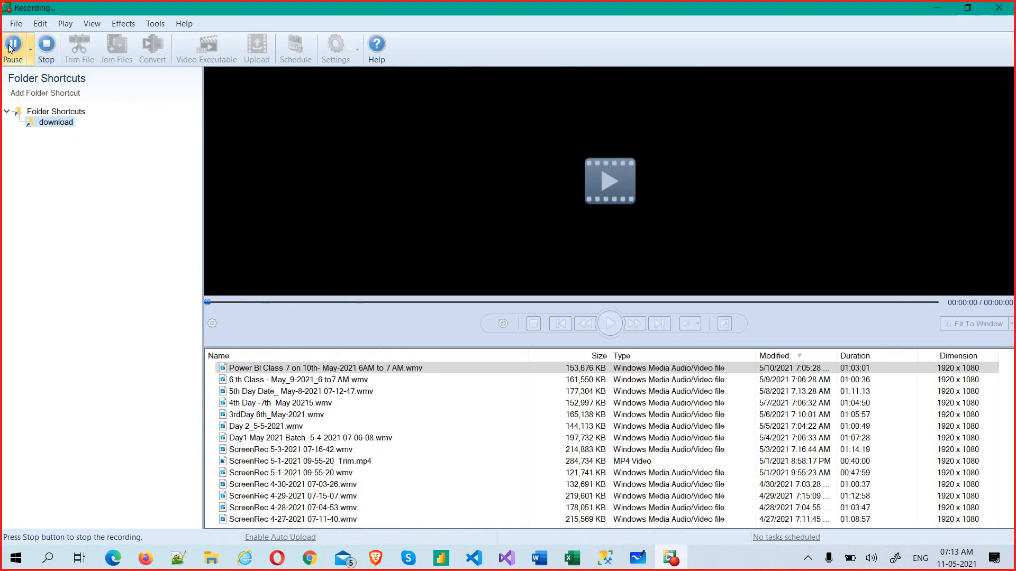